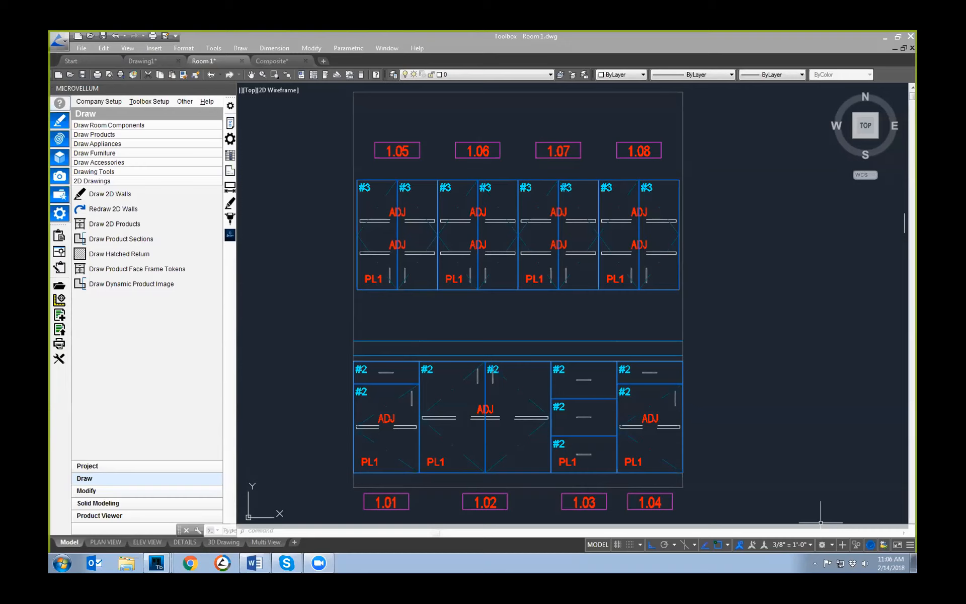
Step: Check the Perfect Grain Info formula of the Door Base Left part in product 1.01, close its properties, and inspect the #2 labels
mouse_move(306, 564)
mouse_move(157, 563)
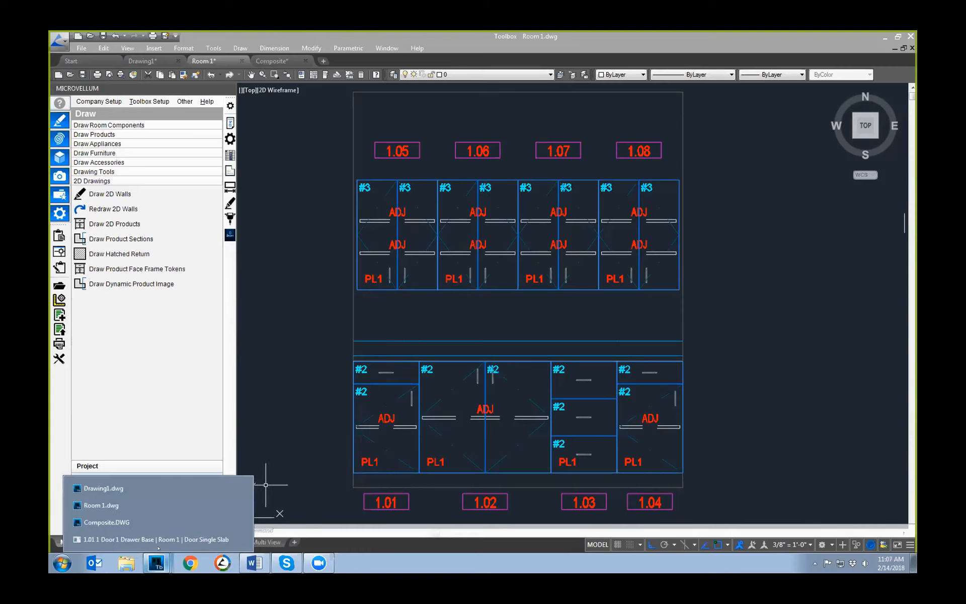
click(159, 540)
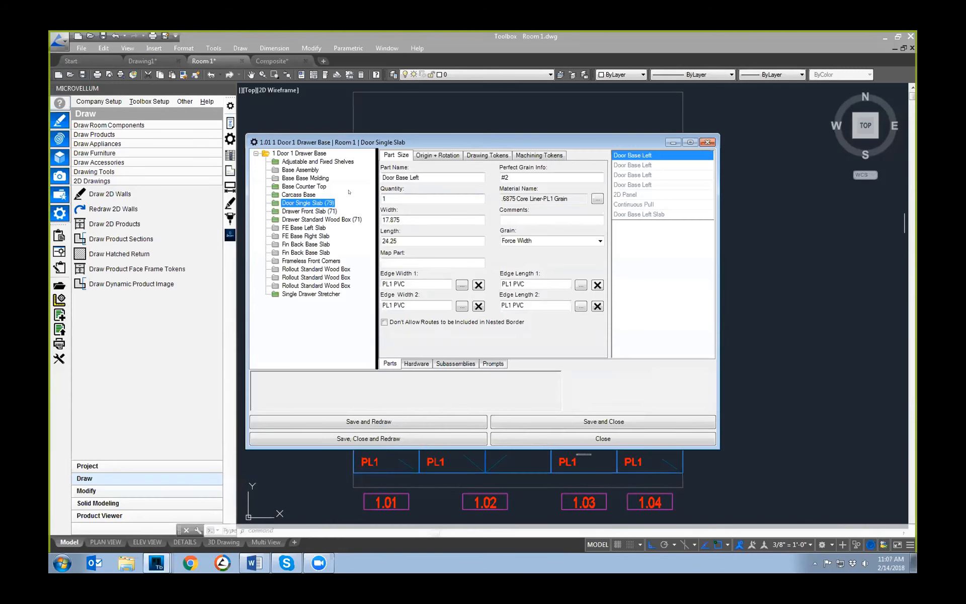
click(503, 177)
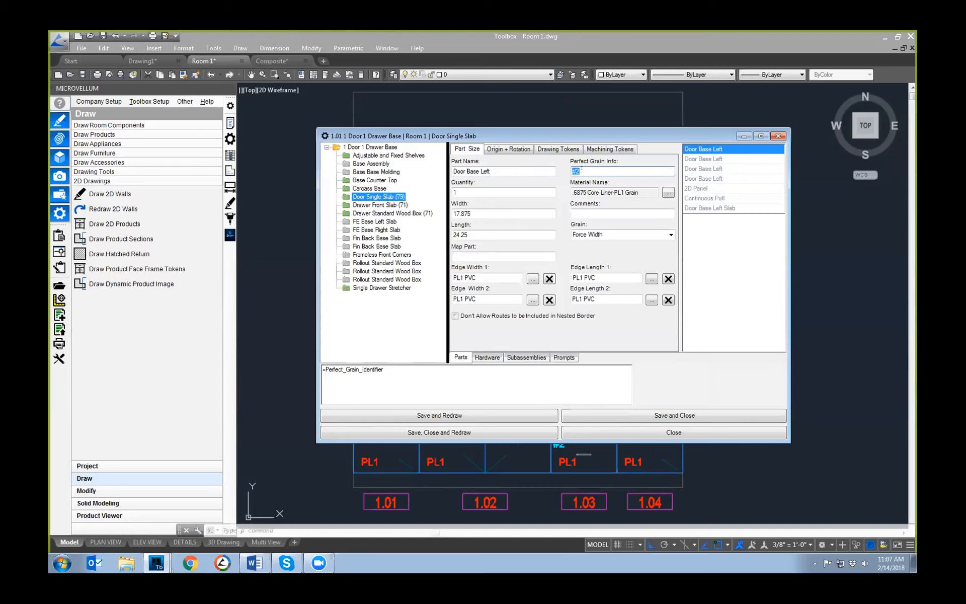
click(778, 136)
scroll(367, 371, up, 5)
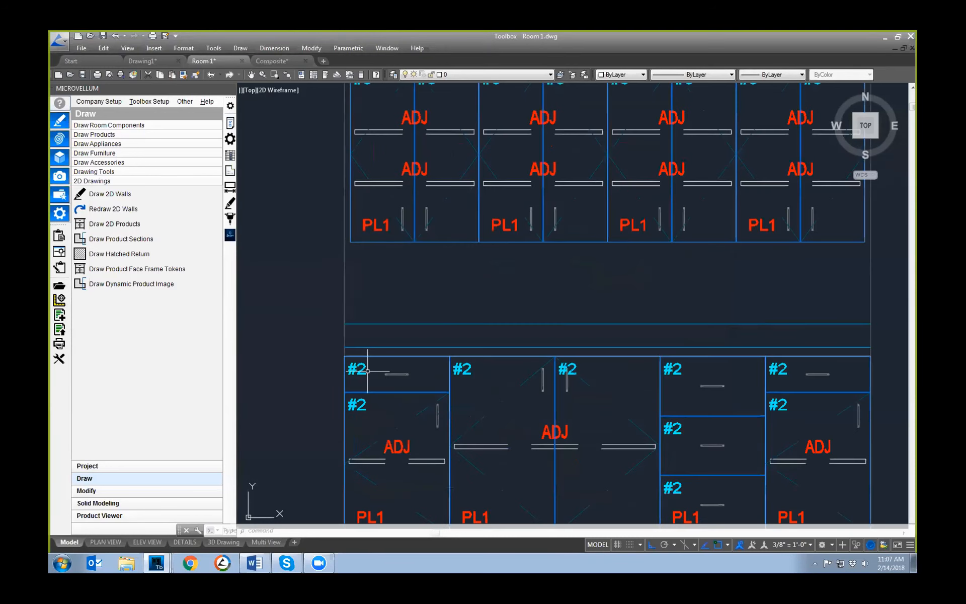
scroll(451, 399, down, 2)
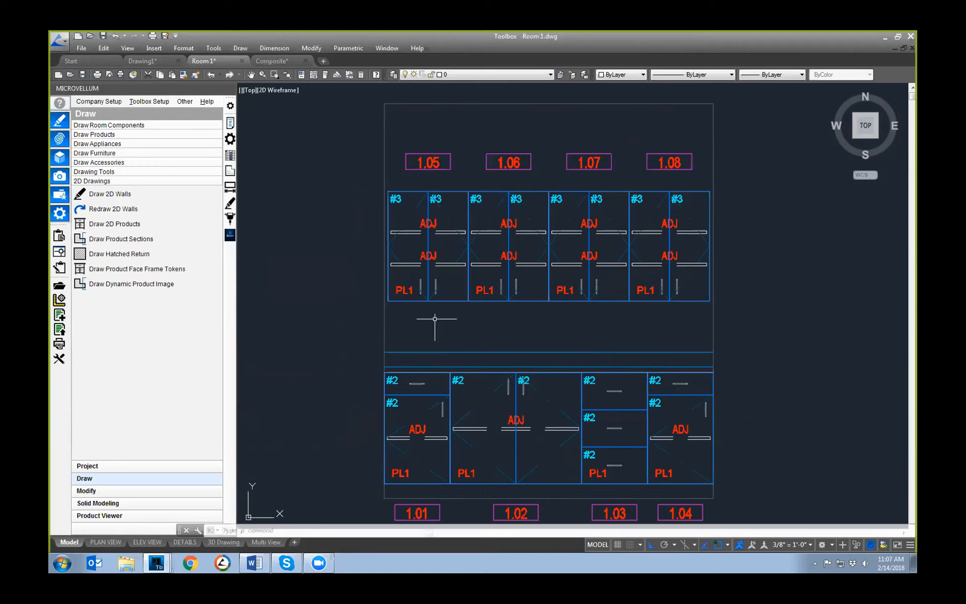
Step: Examine how the doors and drawer fronts are nested on panels B11001 and B11003 in the Composite drawing
click(271, 61)
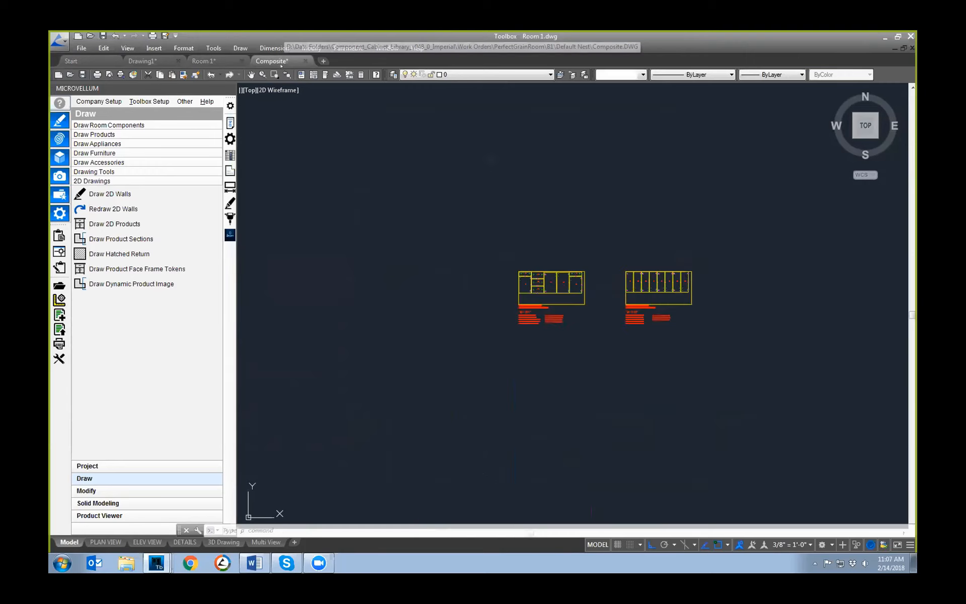
scroll(594, 297, up, 6)
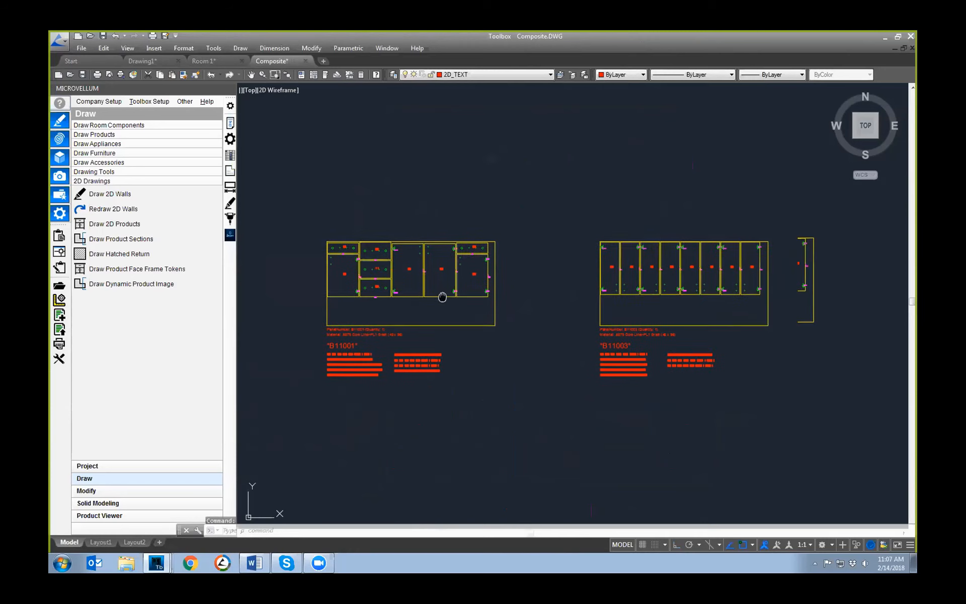
scroll(394, 315, up, 4)
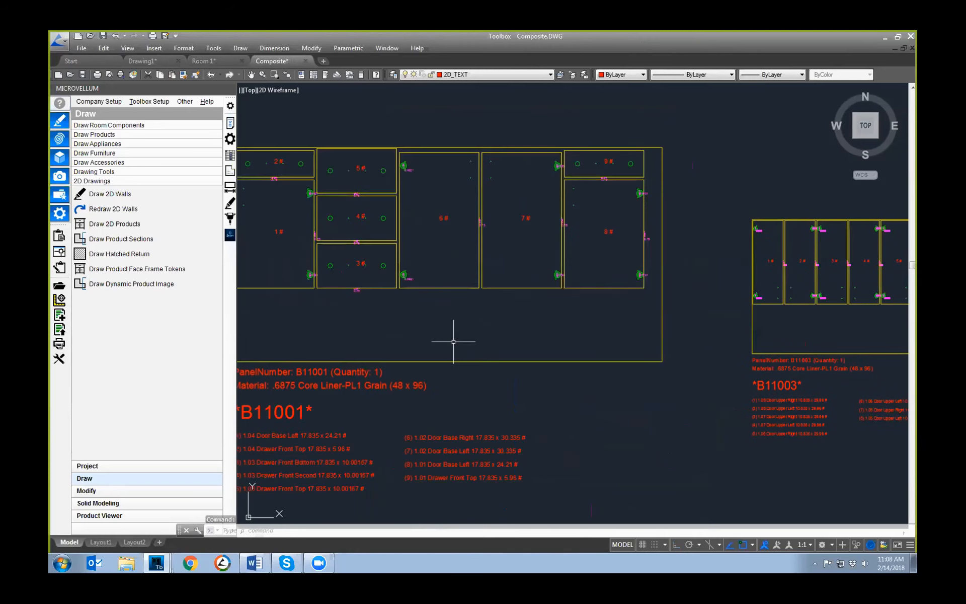
middle_drag(453, 339, 567, 390)
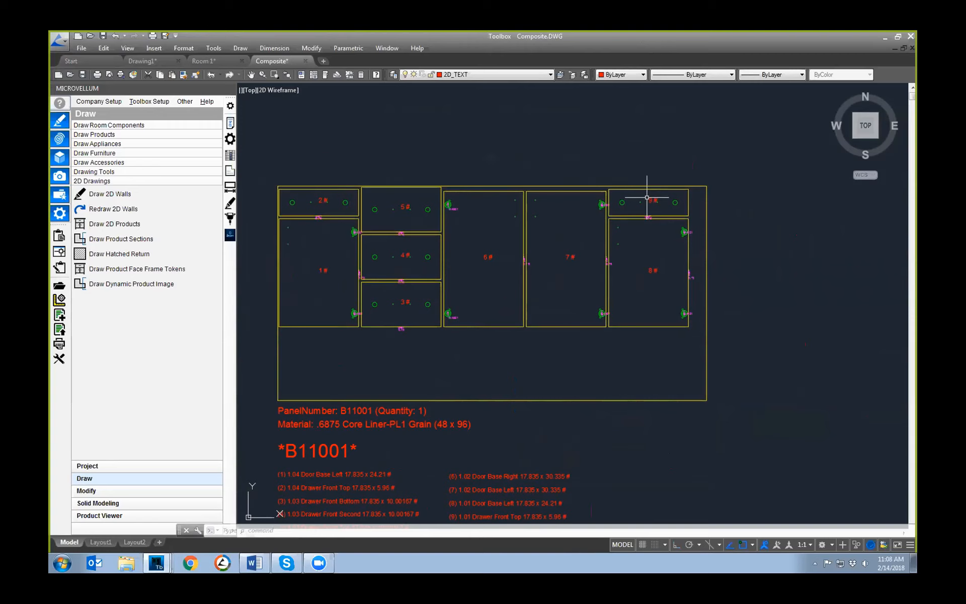
scroll(666, 304, down, 2)
middle_drag(609, 325, 151, 321)
scroll(528, 325, up, 2)
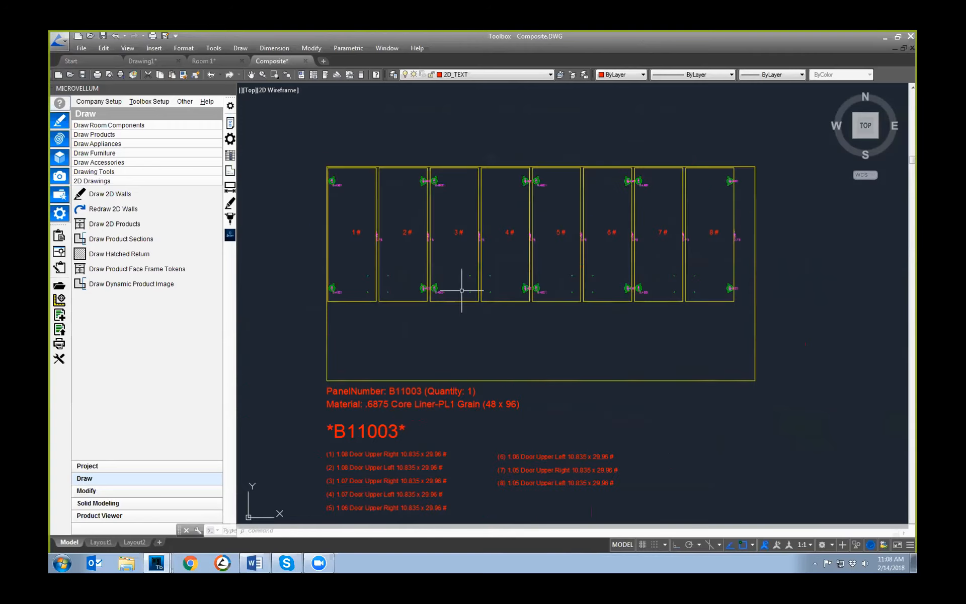
scroll(555, 314, down, 4)
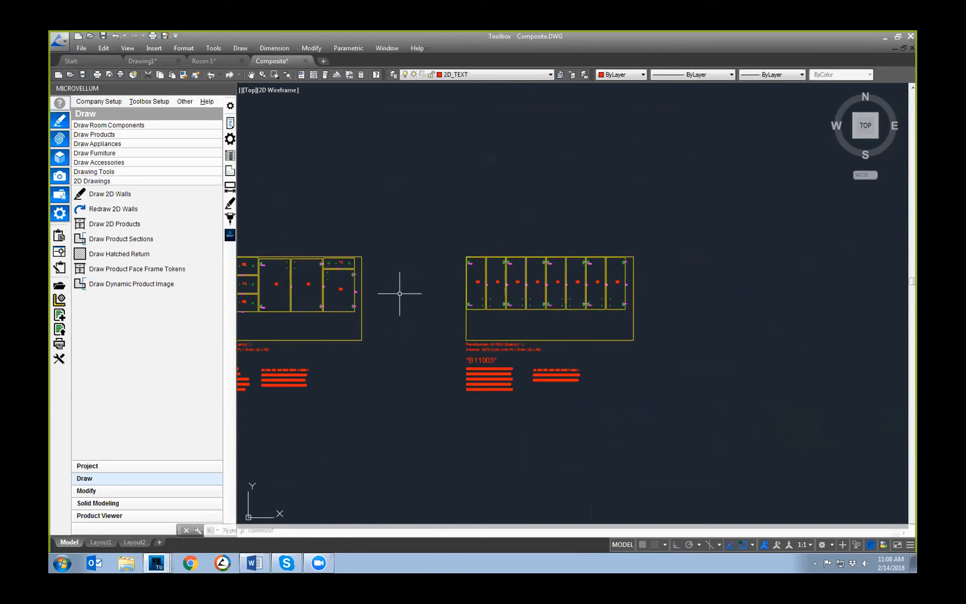
Step: Return to the Room 1 drawing, compare the grain labels of elevations 1.01–1.08 and 2.01–2.08, and select the 2.01 tag
click(204, 61)
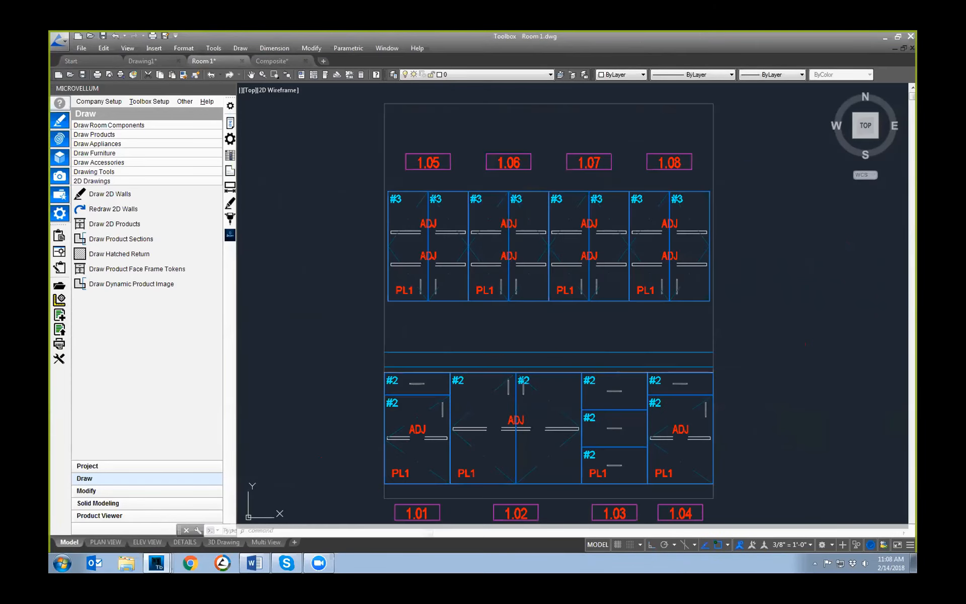
middle_drag(532, 380, 526, 341)
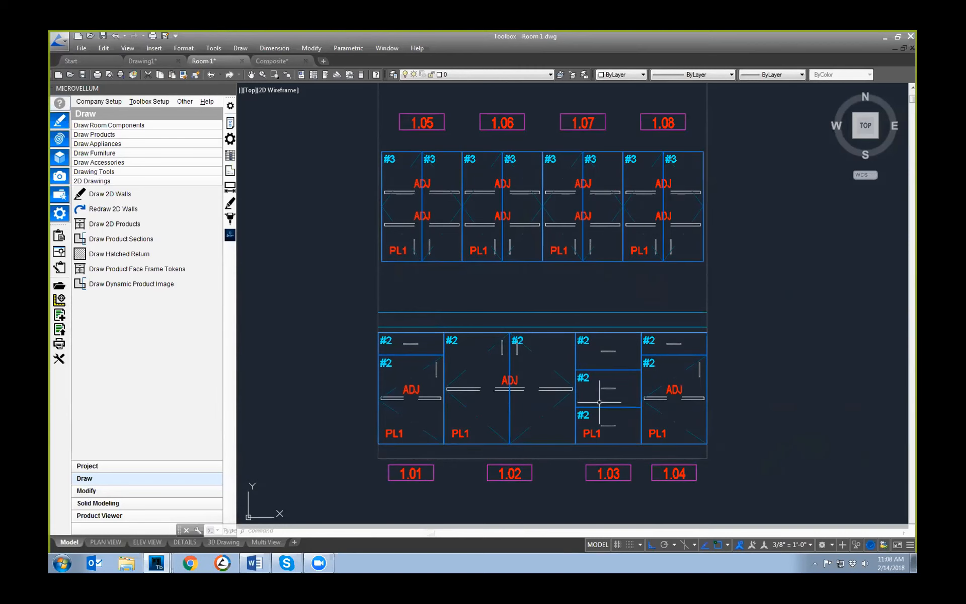
mouse_move(547, 308)
middle_down()
mouse_move(522, 355)
mouse_move(519, 335)
middle_up()
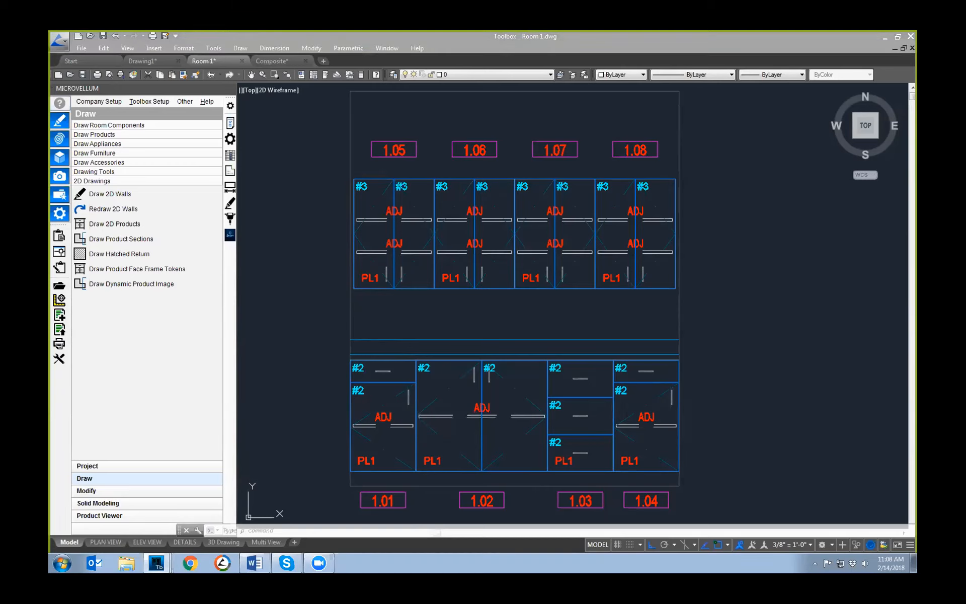
scroll(550, 259, down, 5)
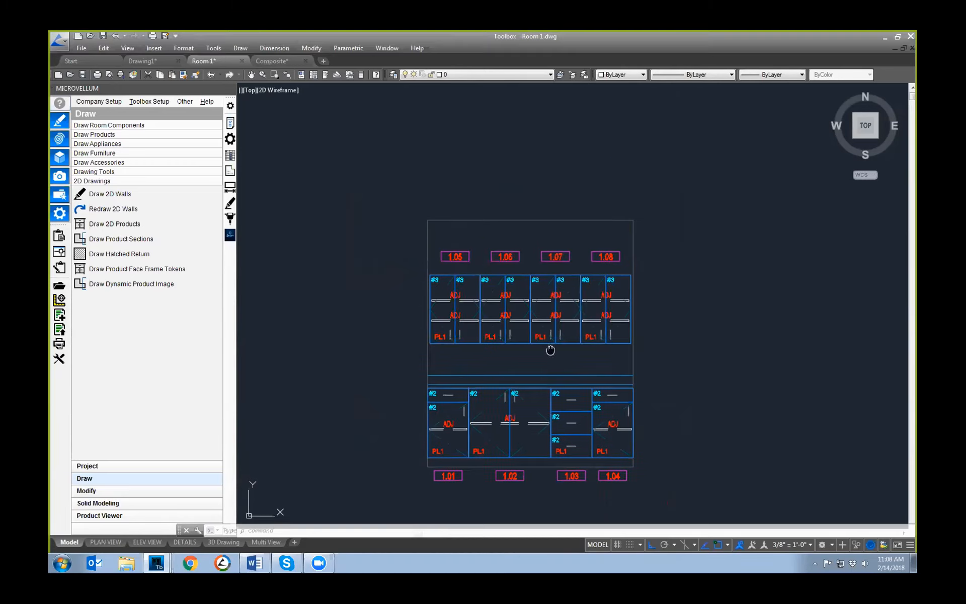
scroll(557, 386, up, 5)
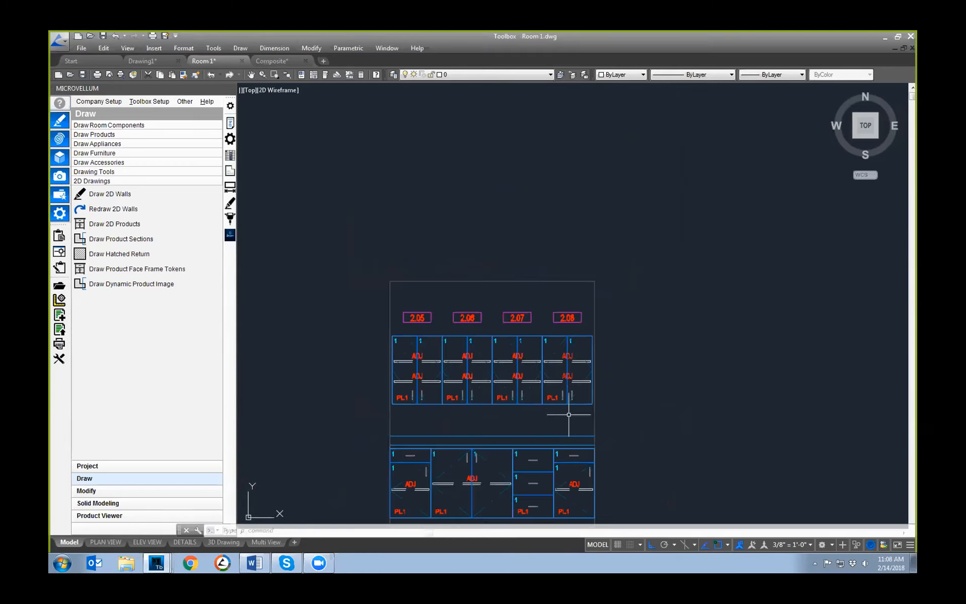
middle_drag(558, 385, 588, 217)
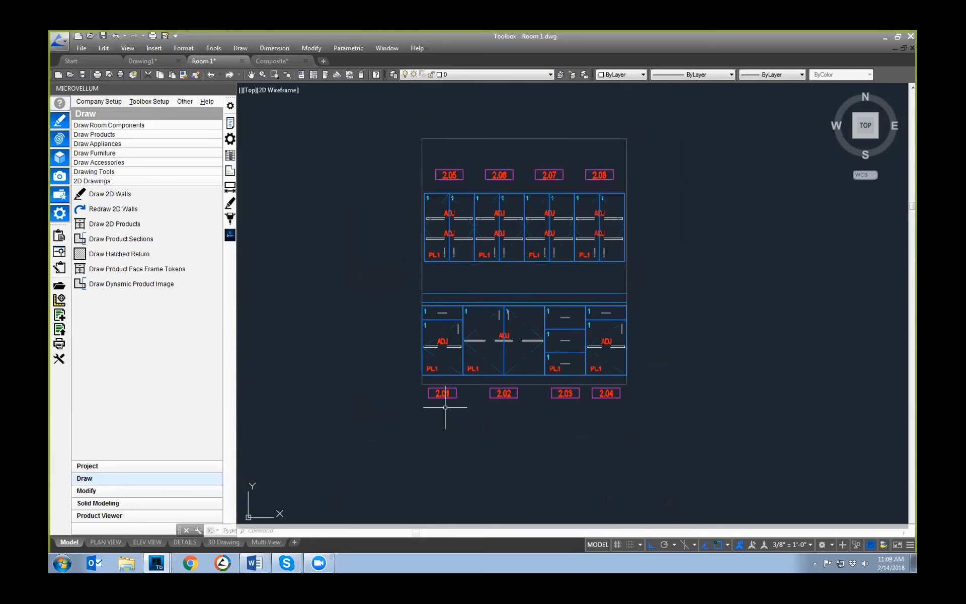
click(448, 392)
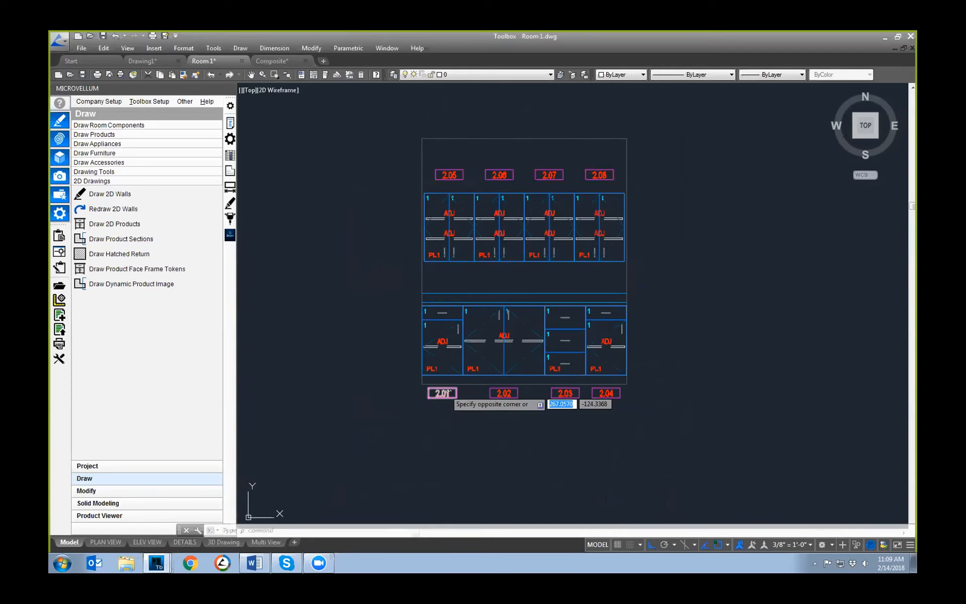
click(445, 389)
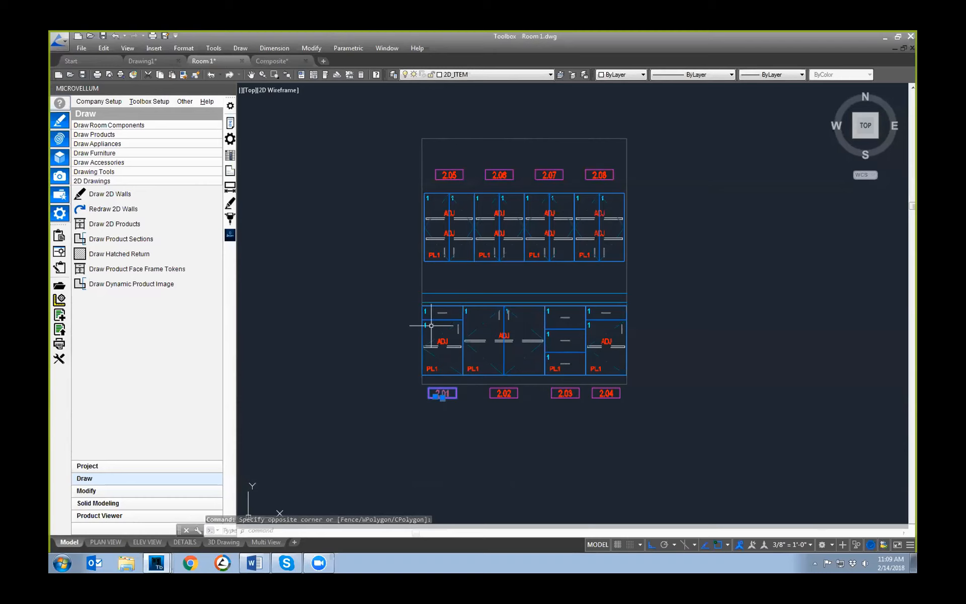
Step: Inspect the separate drawer and door grain labels on the base cabinets 3.01 to 3.04
scroll(432, 328, down, 4)
scroll(468, 312, down, 2)
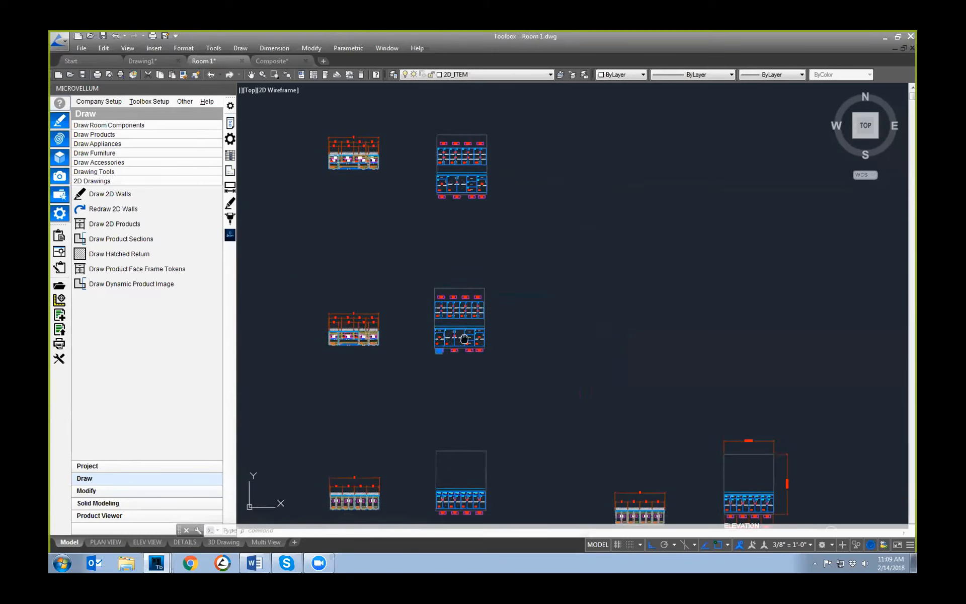
scroll(472, 340, up, 8)
middle_drag(472, 339, 446, 401)
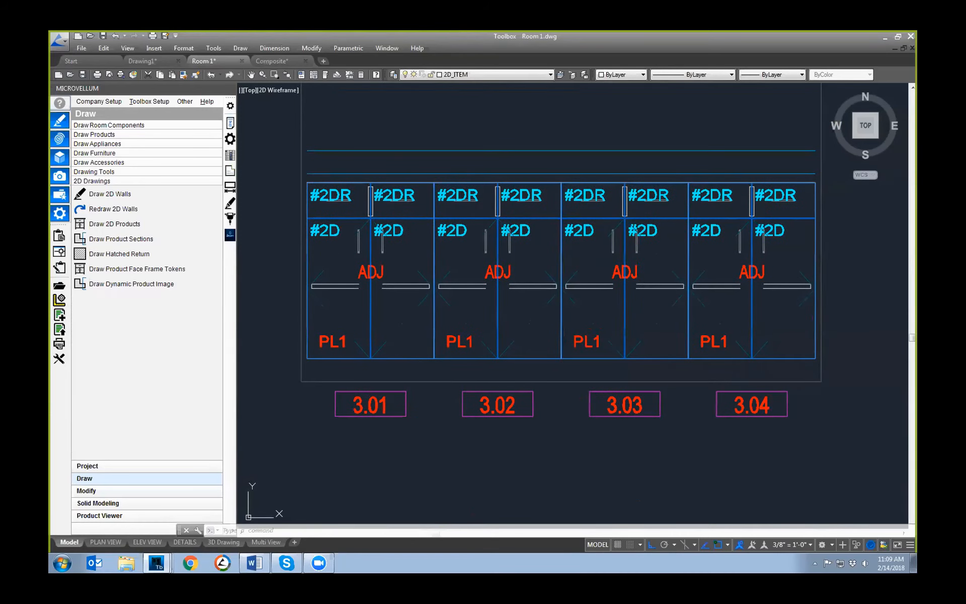
scroll(473, 346, down, 2)
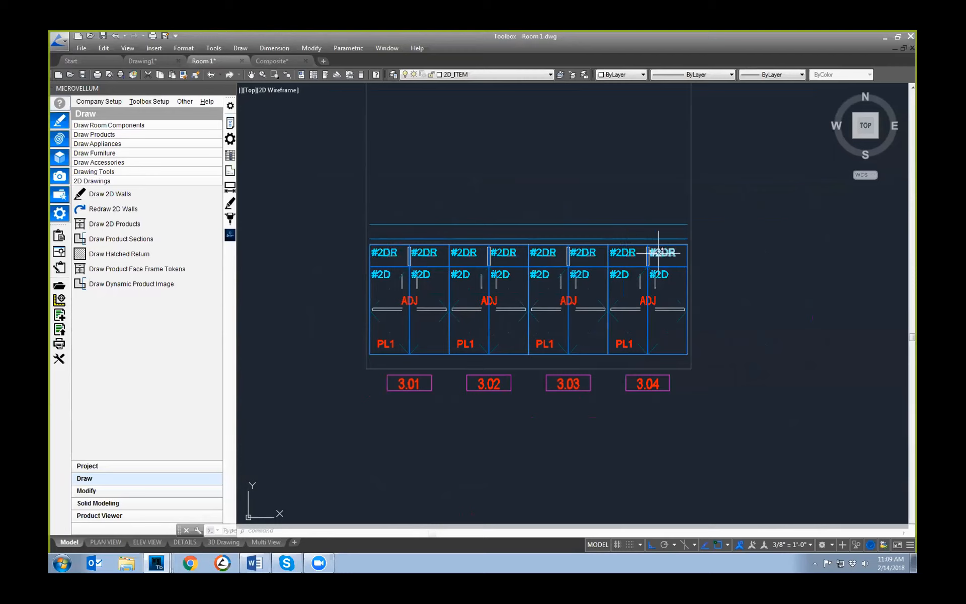
Step: Inspect the left and right grain labels on the doors and drawer fronts of cabinets 1.25 to 1.28
scroll(681, 339, down, 2)
mouse_move(660, 338)
middle_down()
mouse_move(272, 330)
mouse_move(282, 329)
middle_up()
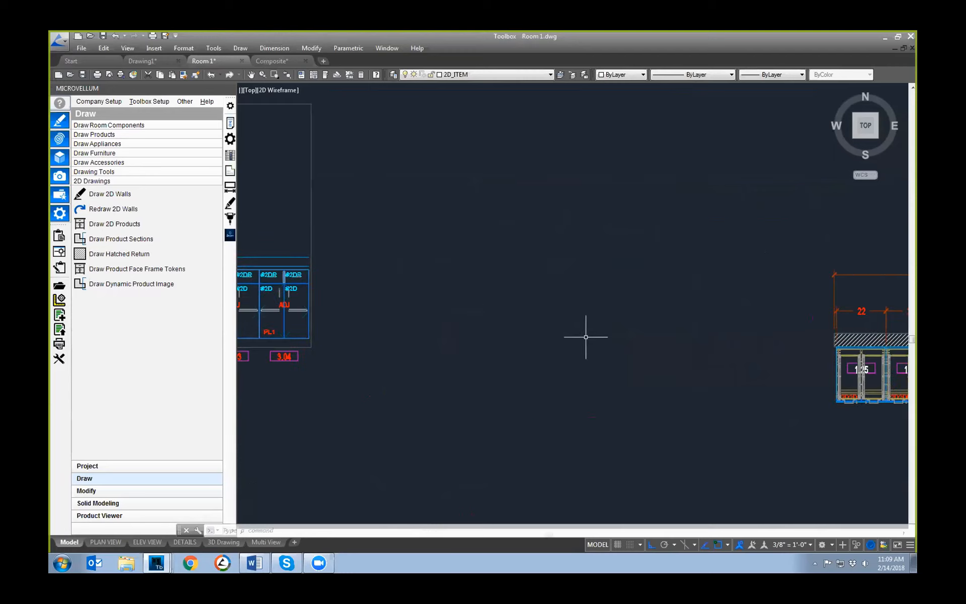
scroll(586, 337, down, 2)
middle_drag(719, 349, 342, 323)
scroll(539, 301, up, 1)
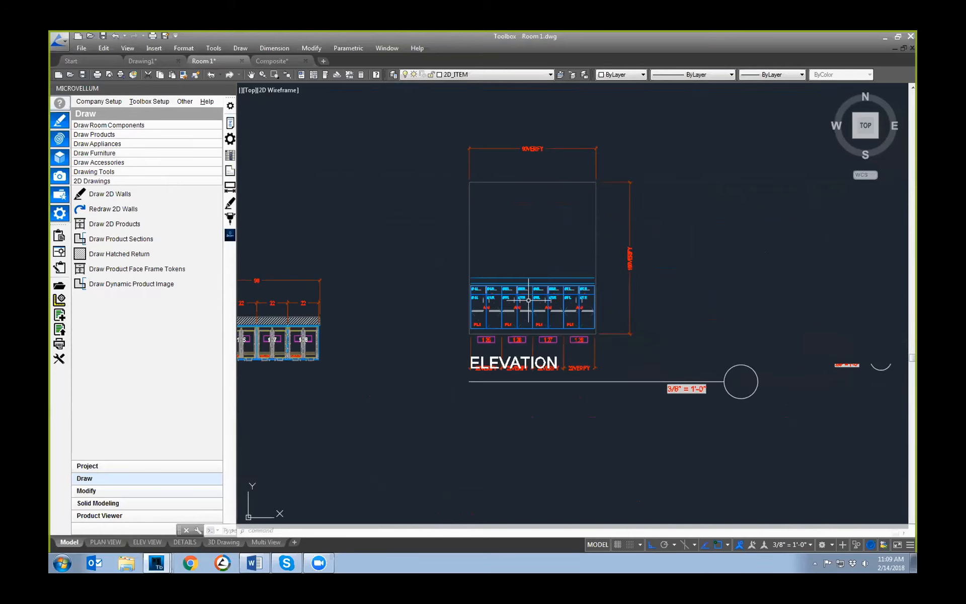
scroll(528, 301, up, 5)
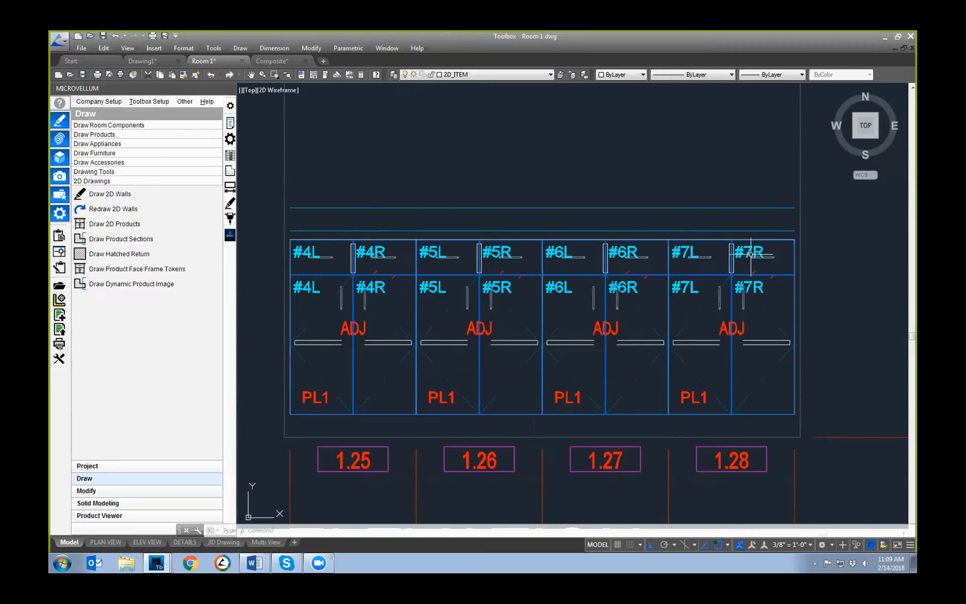
Step: Examine the grain labels on the upper and lower door pairs of tall cabinet 1.24
scroll(616, 313, down, 2)
scroll(616, 313, down, 2)
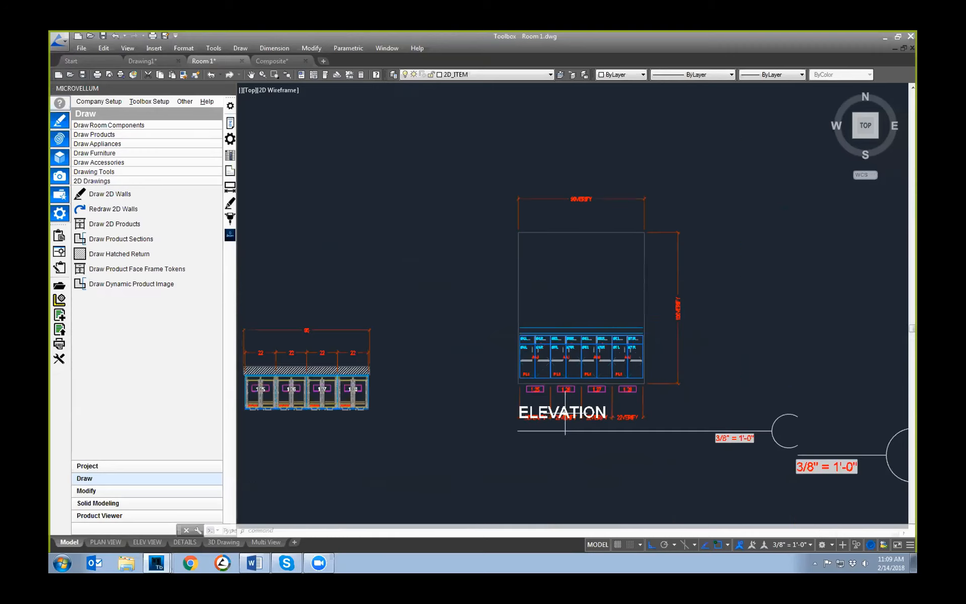
scroll(507, 479, down, 1)
middle_drag(507, 478, 517, 221)
scroll(519, 257, down, 2)
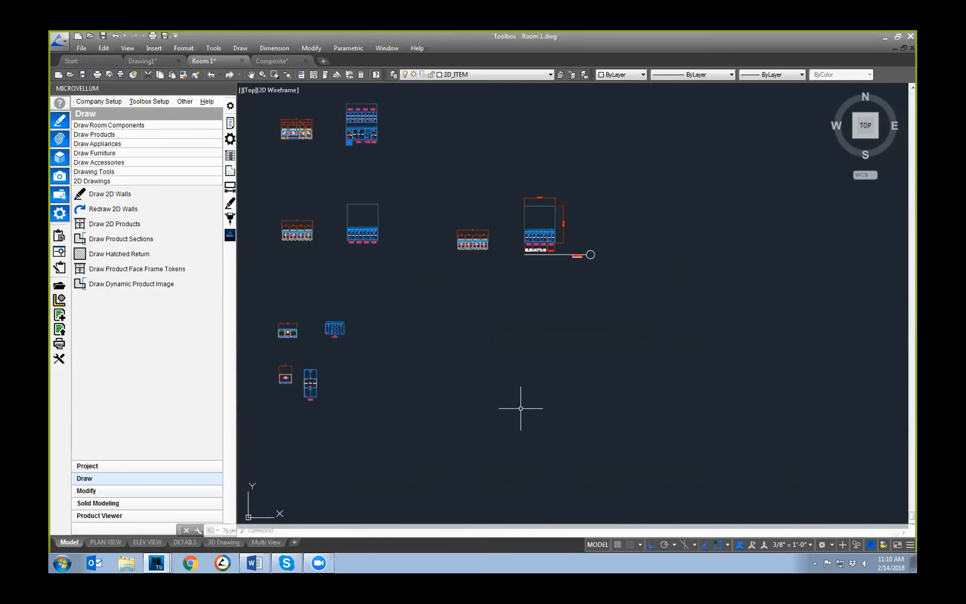
scroll(283, 374, up, 5)
middle_drag(401, 335, 417, 193)
scroll(417, 193, down, 1)
scroll(520, 231, up, 2)
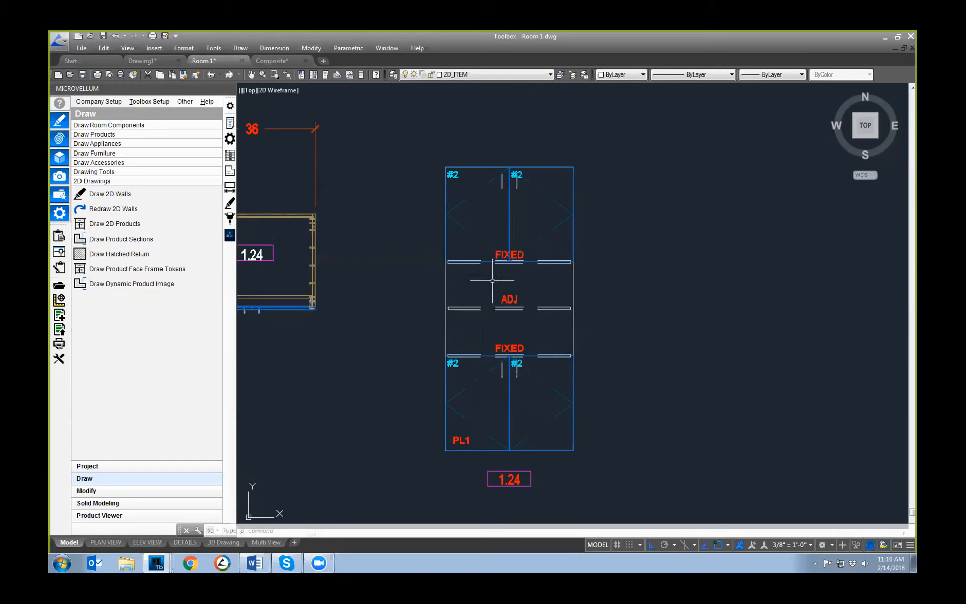
scroll(495, 301, down, 2)
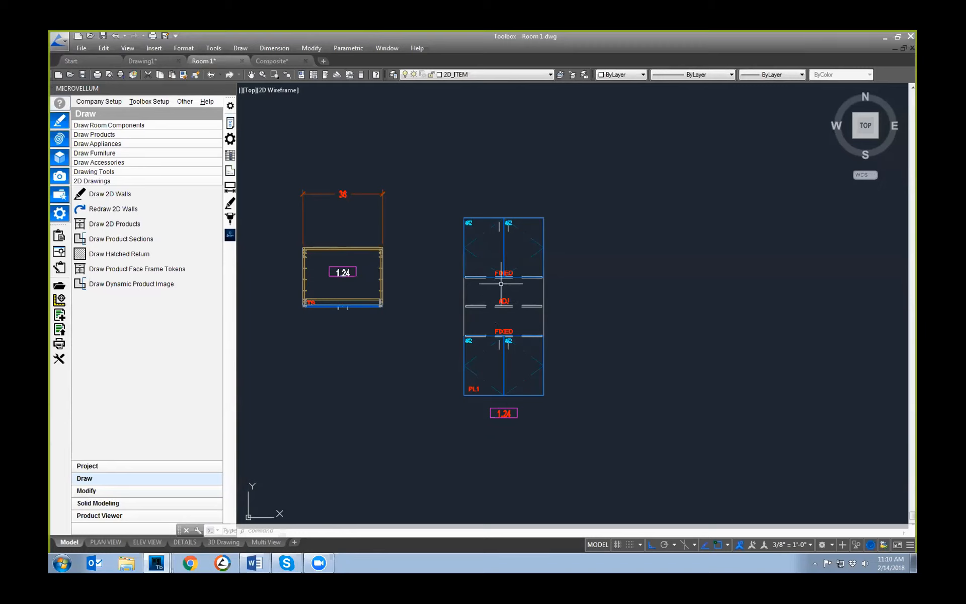
scroll(464, 217, up, 4)
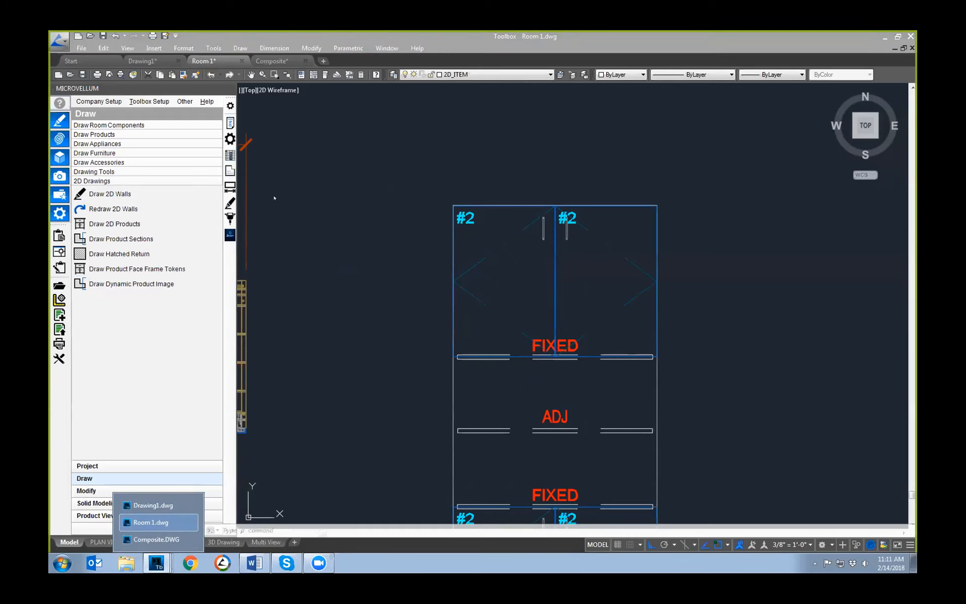
scroll(359, 313, down, 2)
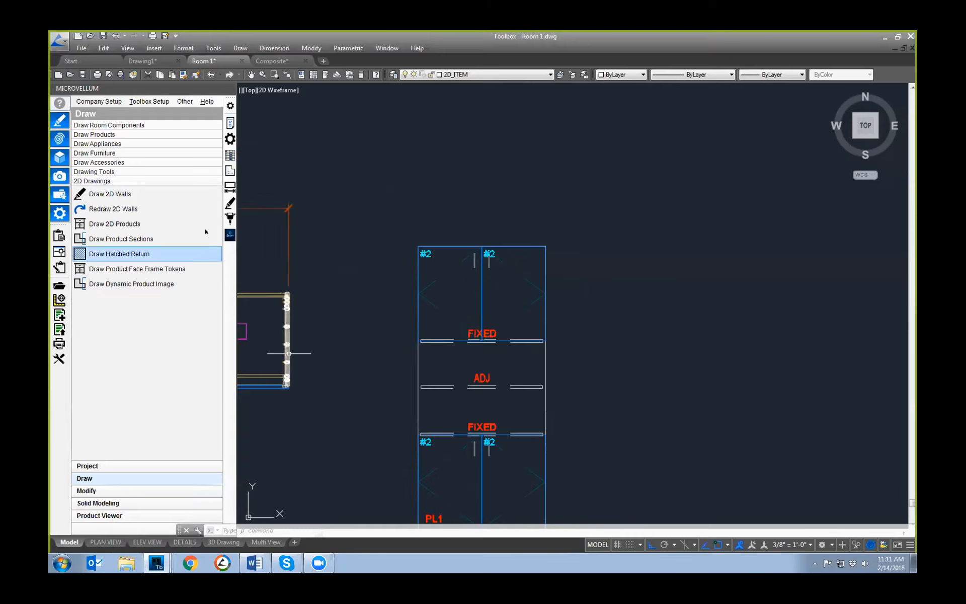
Step: Open the part properties of base cabinet 1.01 in the Room 1 elevation
click(230, 140)
scroll(329, 292, down, 4)
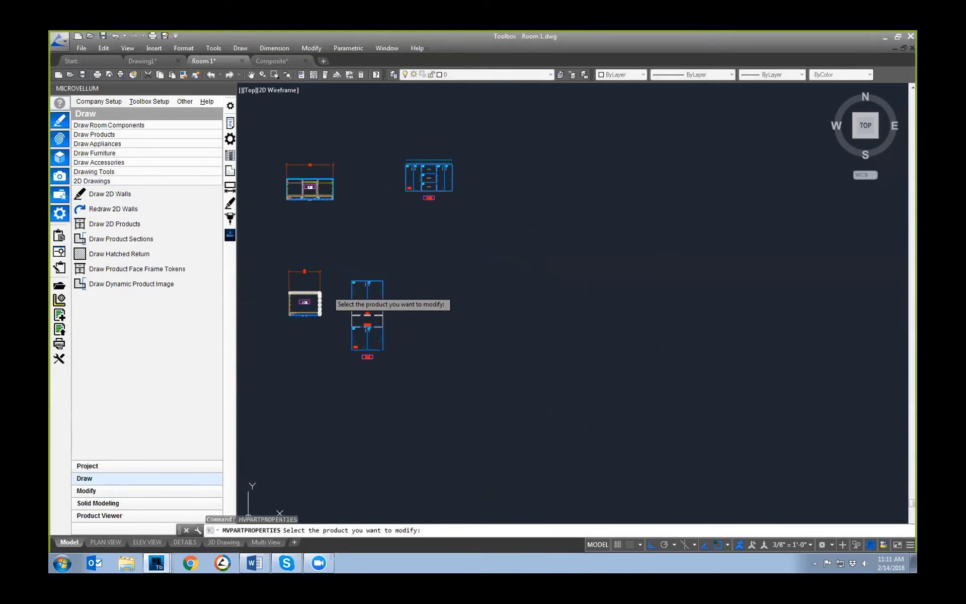
middle_drag(433, 159, 429, 397)
scroll(434, 392, down, 2)
middle_drag(437, 222, 416, 373)
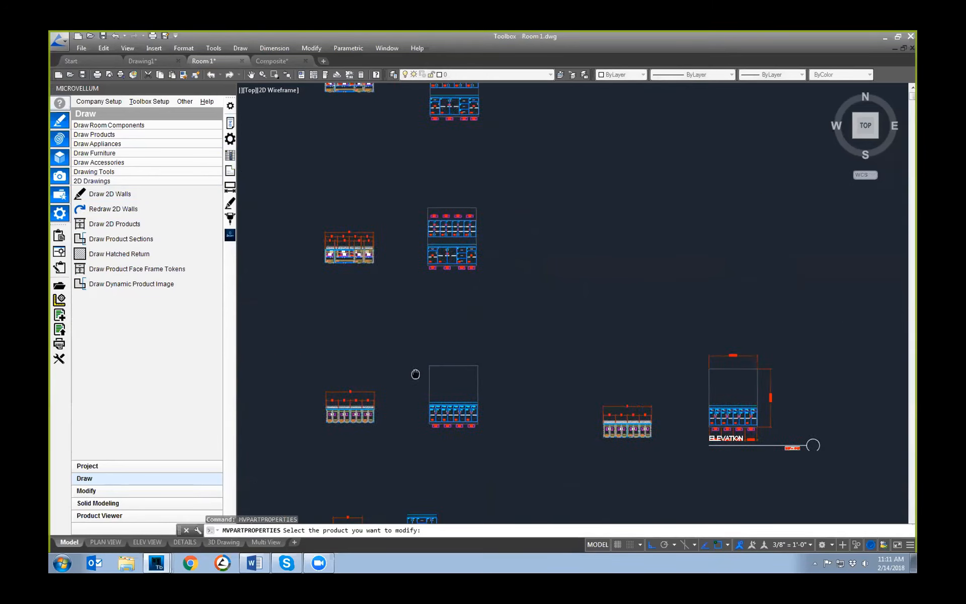
scroll(443, 274, up, 2)
scroll(413, 243, up, 5)
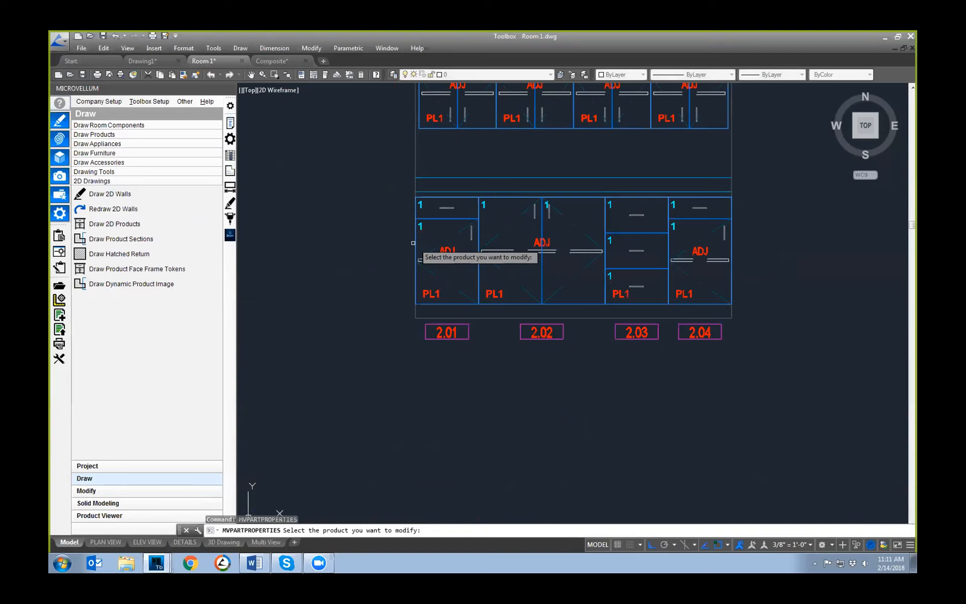
scroll(413, 243, down, 7)
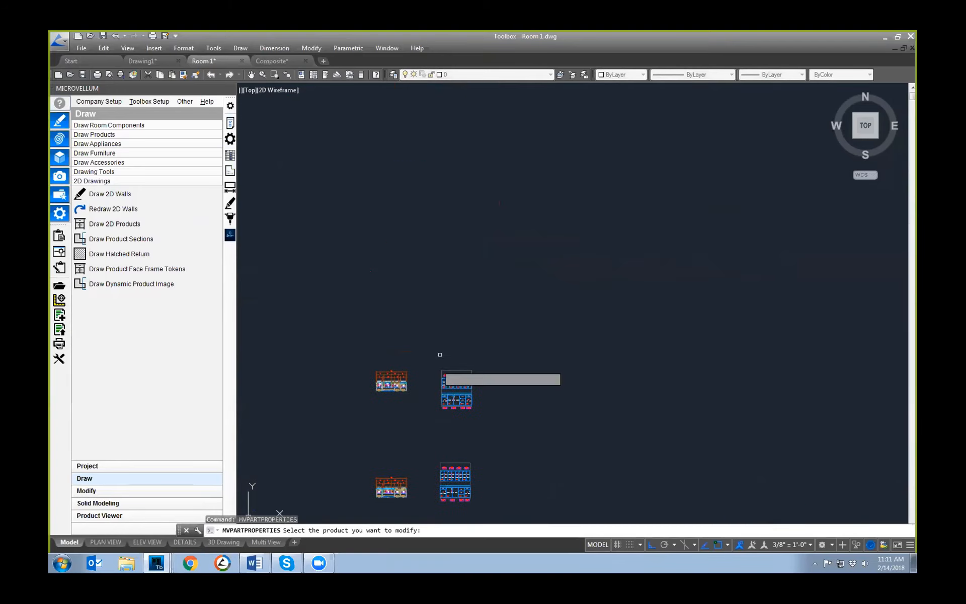
scroll(439, 373, up, 7)
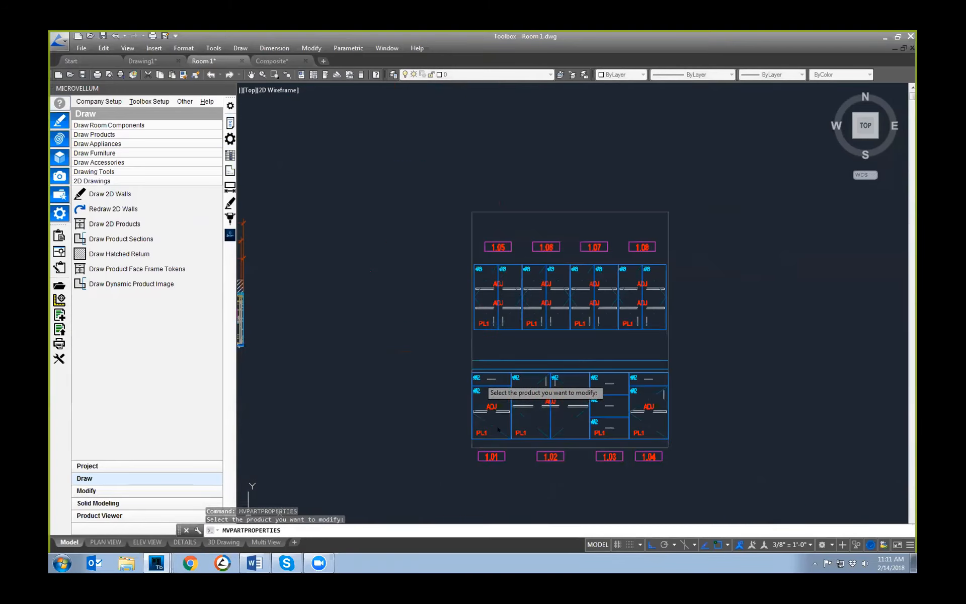
click(499, 429)
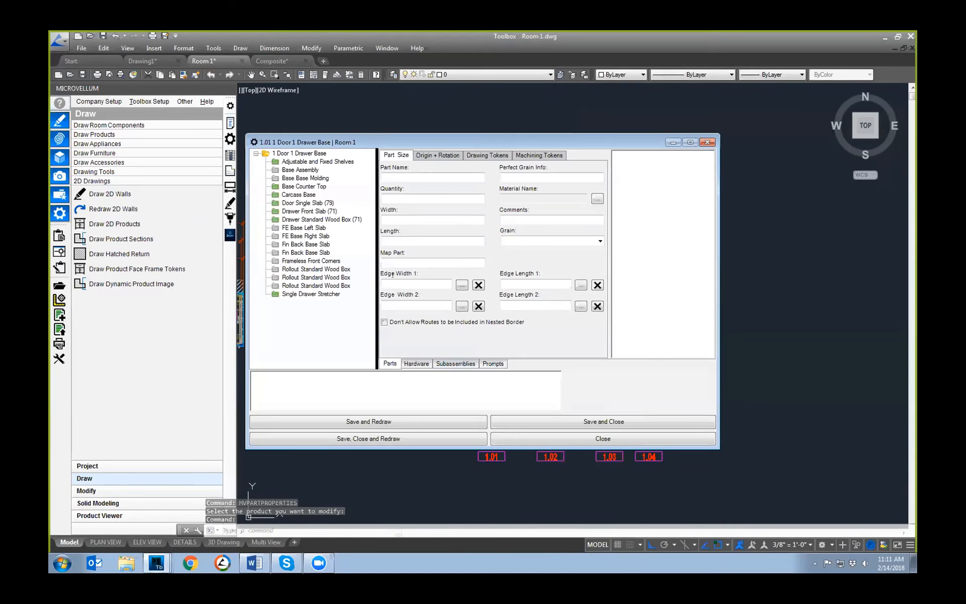
Step: Examine the Perfect Grain Info of the Door Single Slab's Door Base Left part, compare it with the elevation labels, and close the part properties
right_click(291, 207)
click(306, 227)
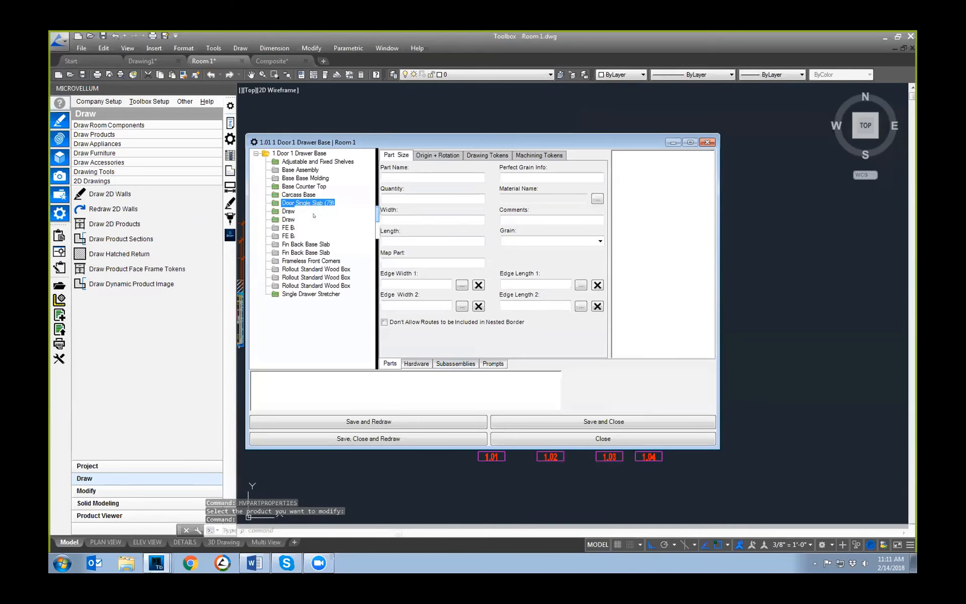
click(518, 177)
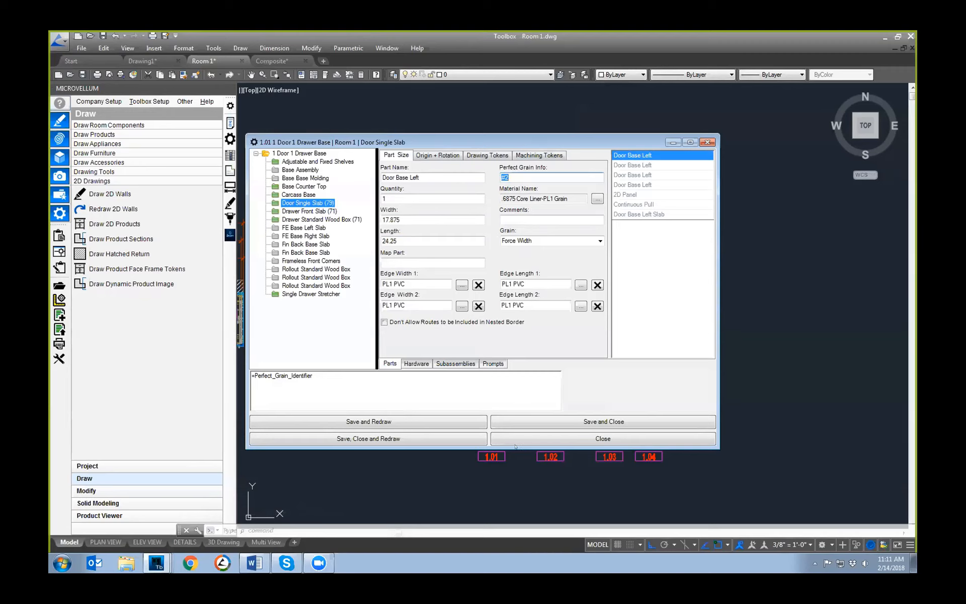
drag(517, 142, 516, 431)
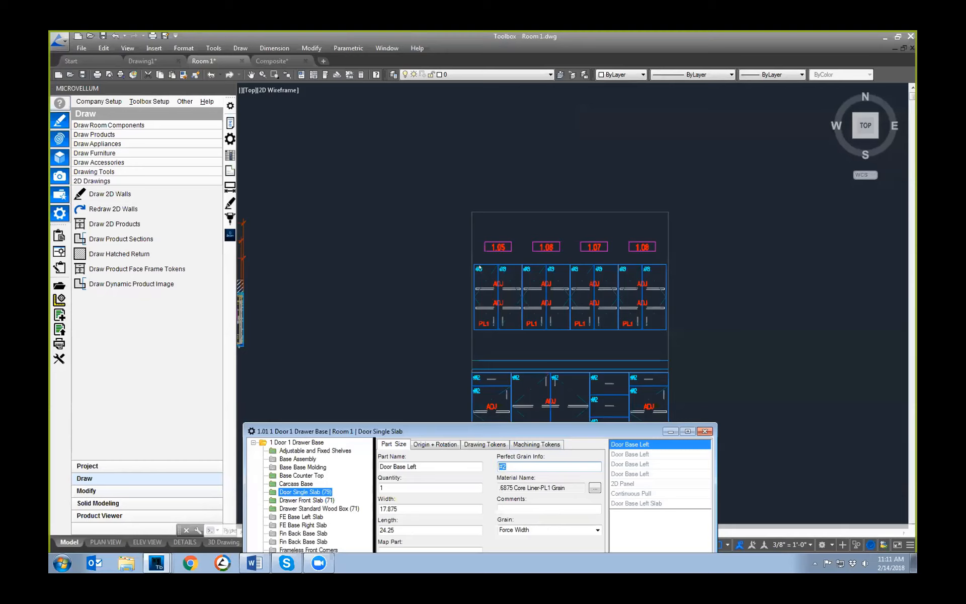
click(705, 431)
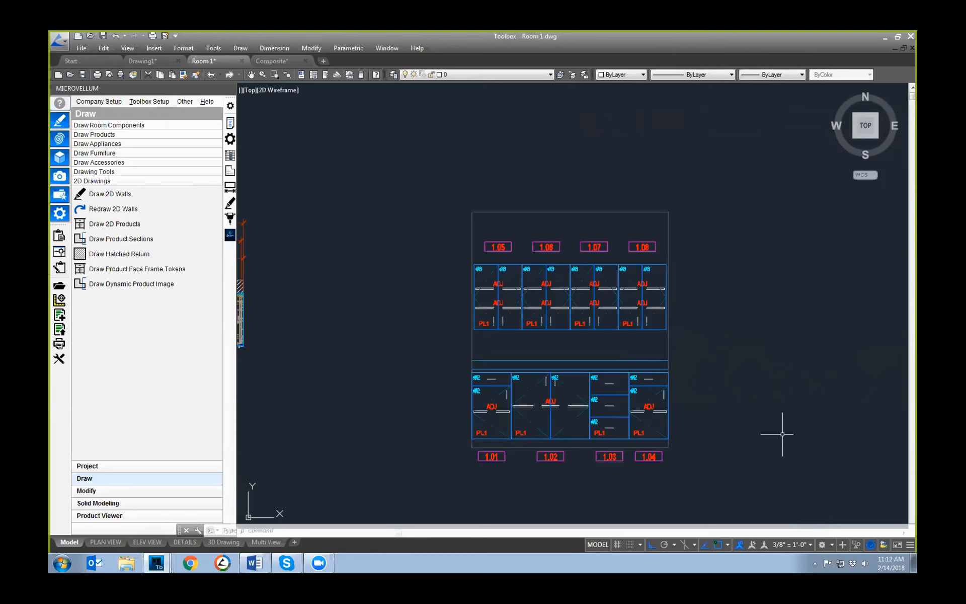
Step: Review the Perfect Graining options in the HPDL Grain specification group's global variables and close them without changes
click(149, 101)
click(201, 179)
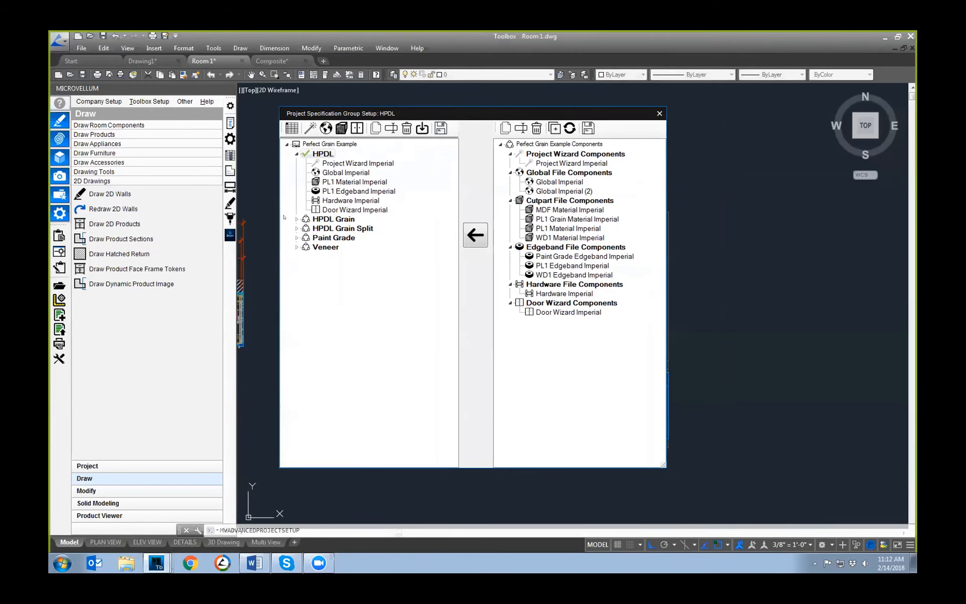
click(297, 218)
click(346, 237)
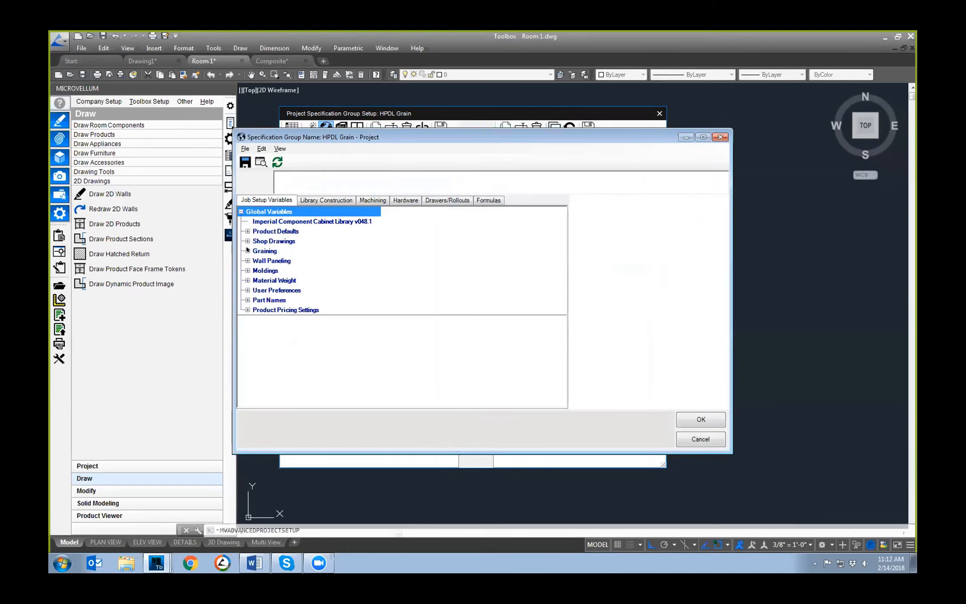
double_click(256, 250)
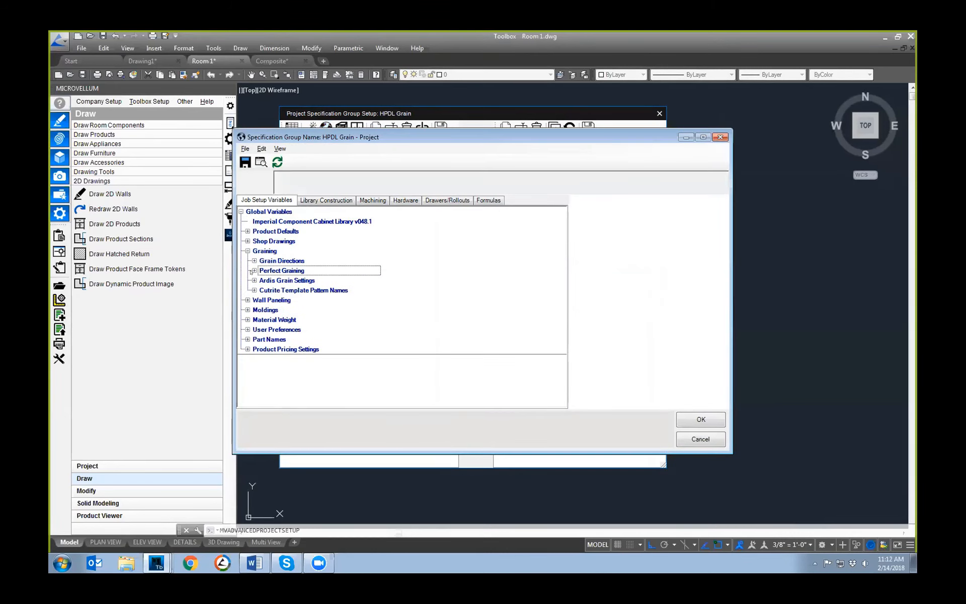
click(254, 270)
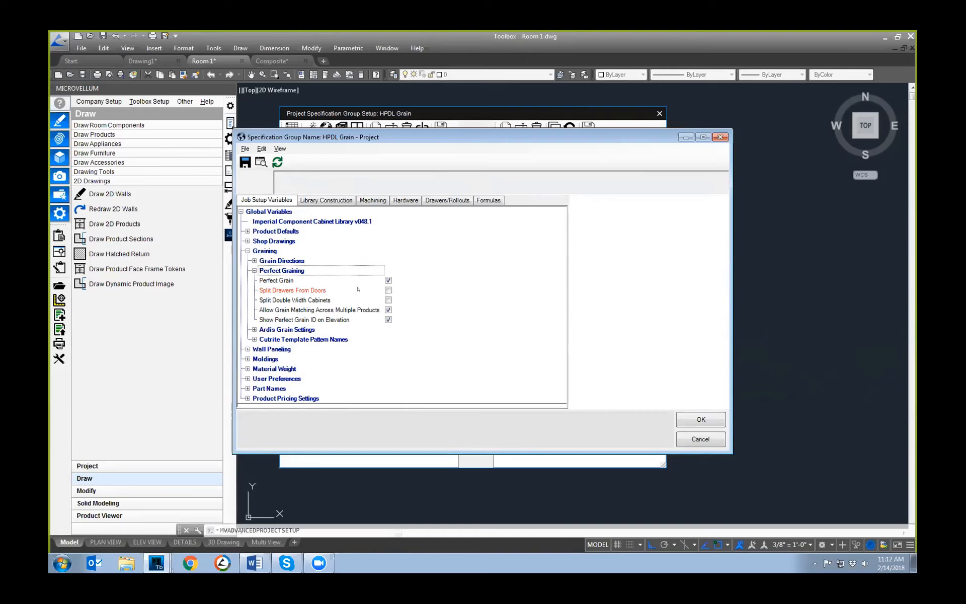
click(720, 137)
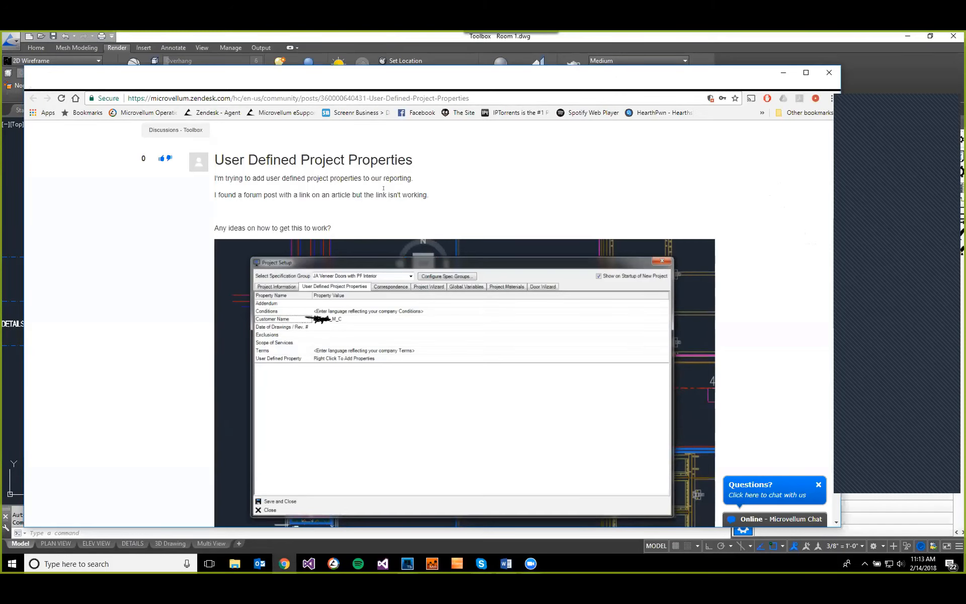
Step: Read the User Defined Project Properties forum post and its comments, and move the browser window off the drawing
scroll(383, 188, down, 9)
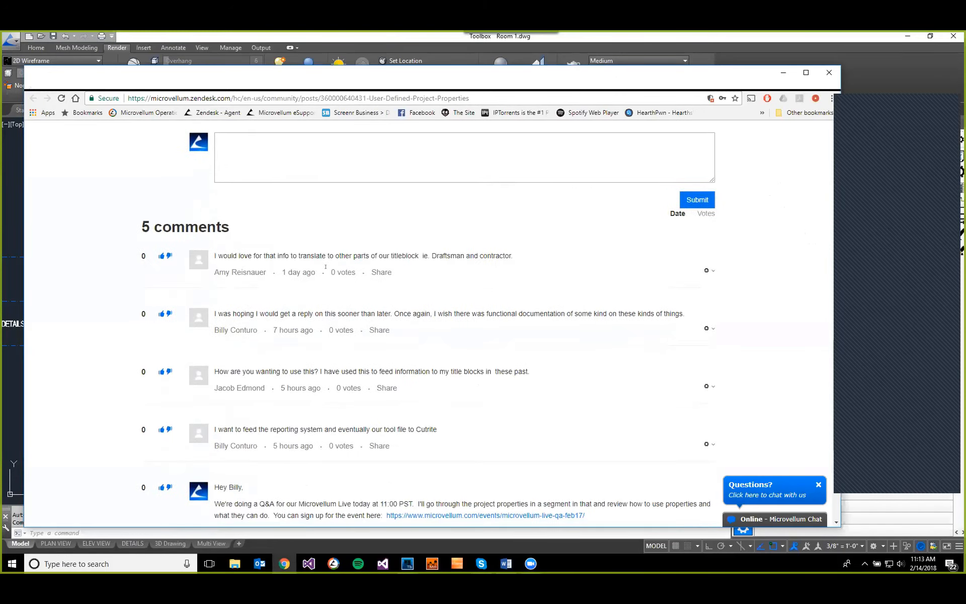
scroll(326, 267, up, 5)
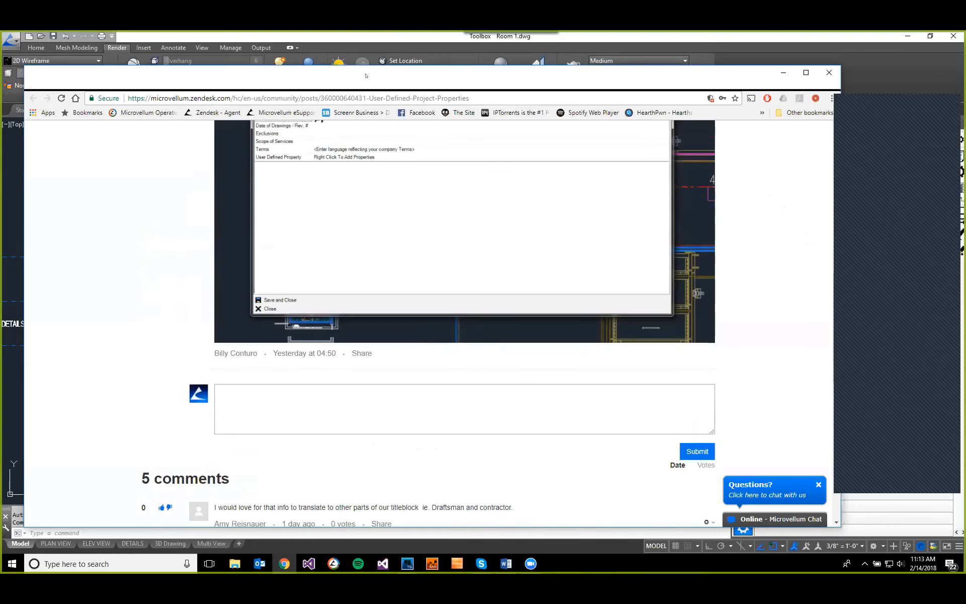
drag(366, 75, 0, 75)
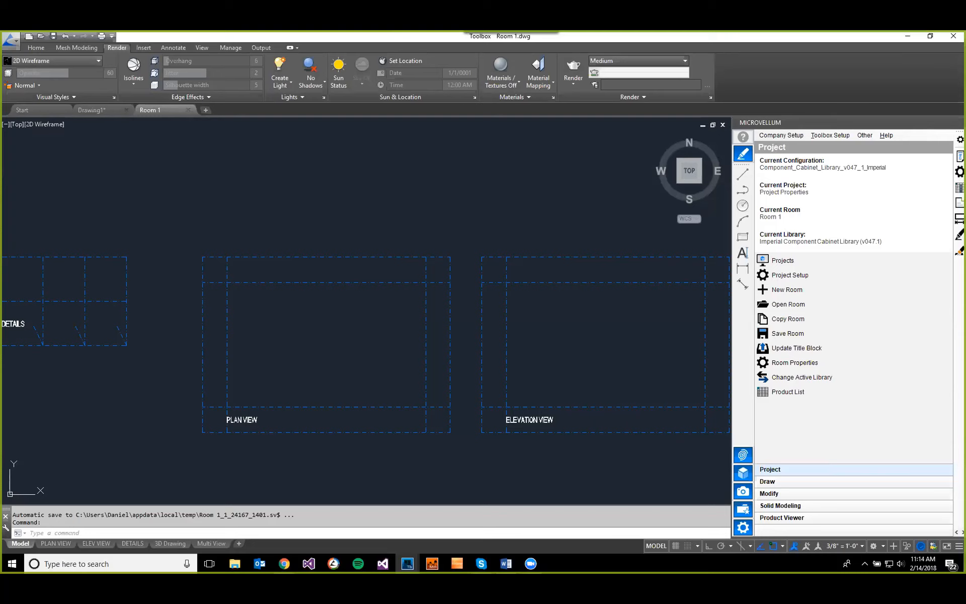
Step: Set the project's Job Number to 1245 in Project Setup and save the project information
click(394, 212)
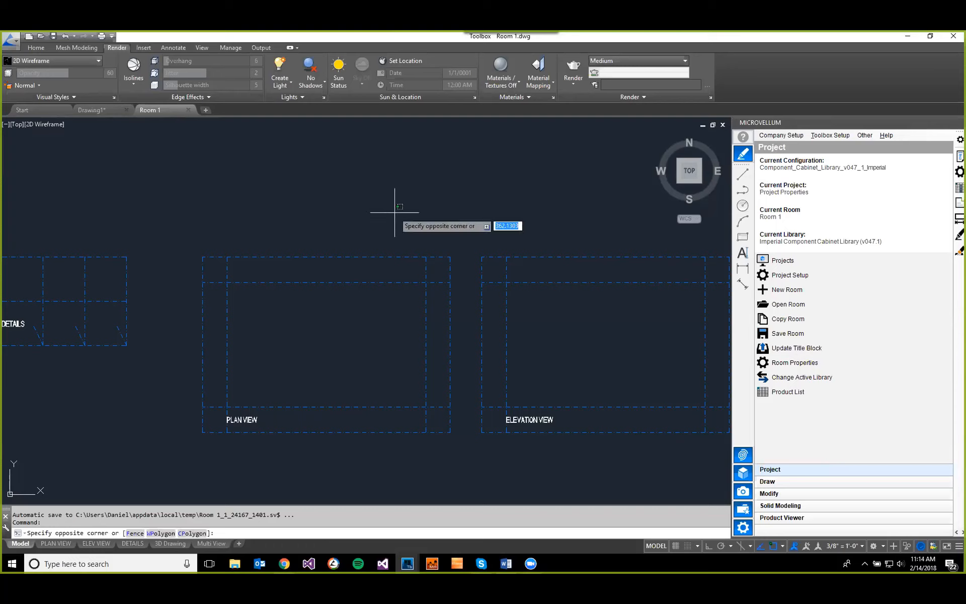
click(299, 194)
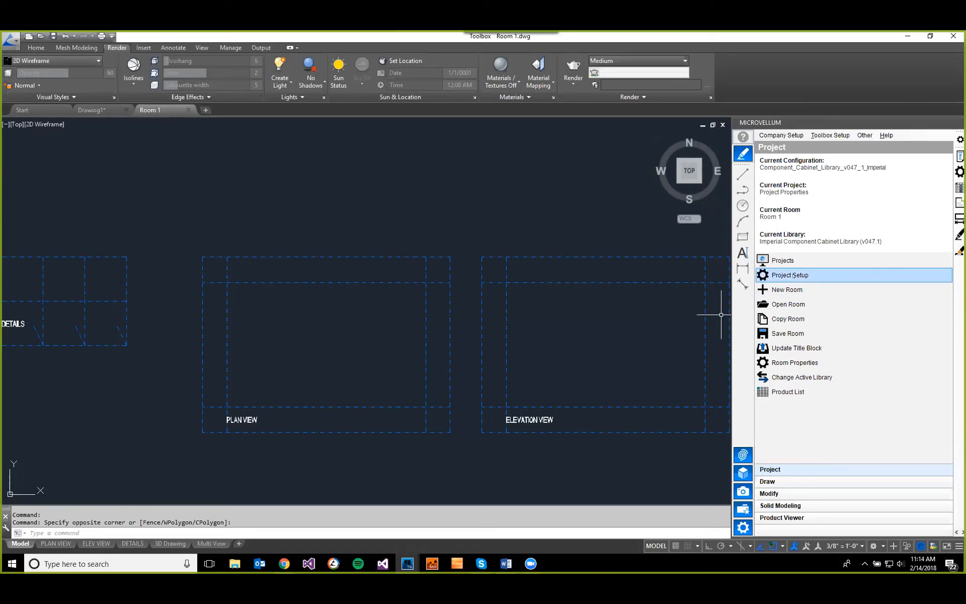
click(789, 275)
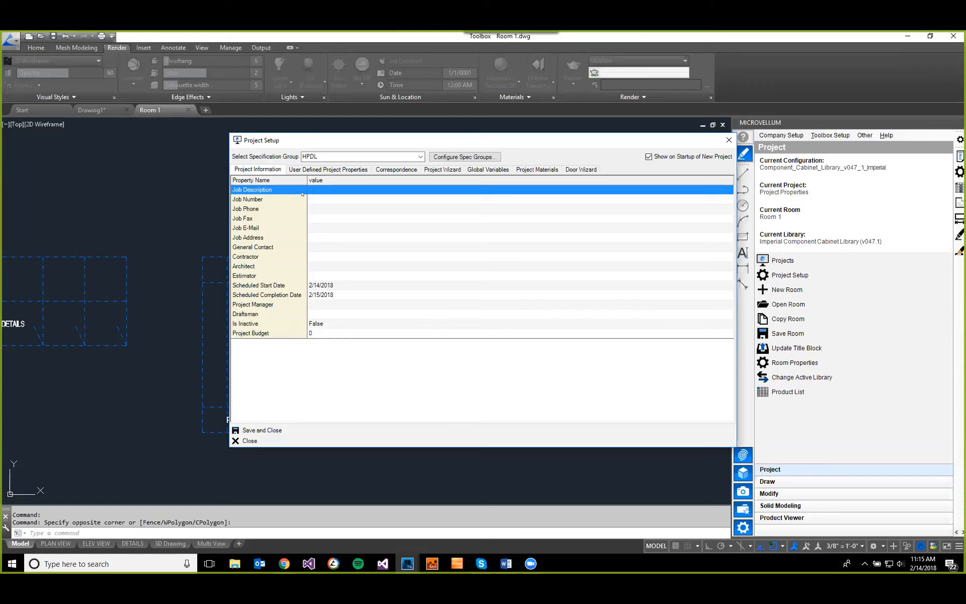
click(322, 199)
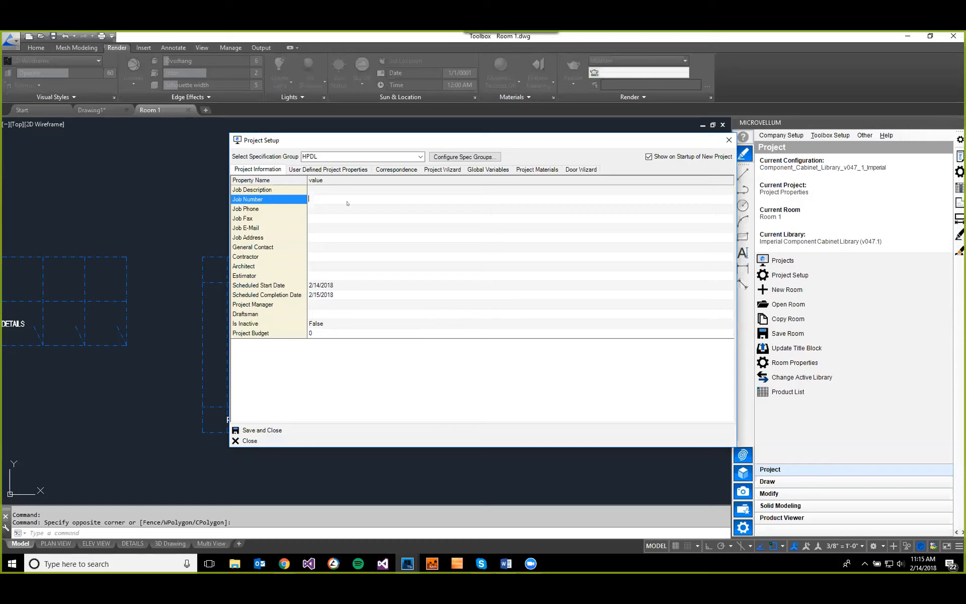
text(1245)
click(365, 207)
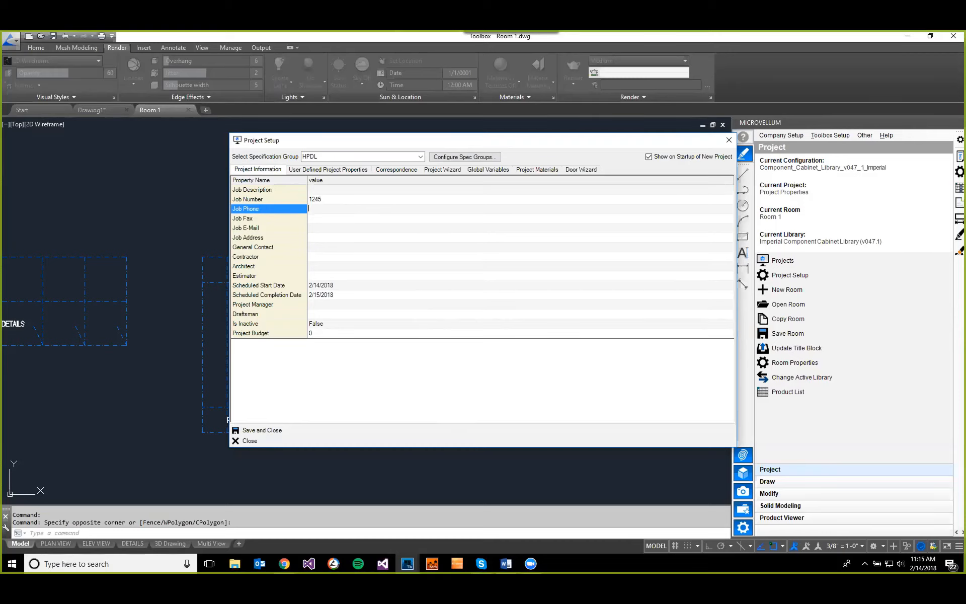
key(alt+Tab)
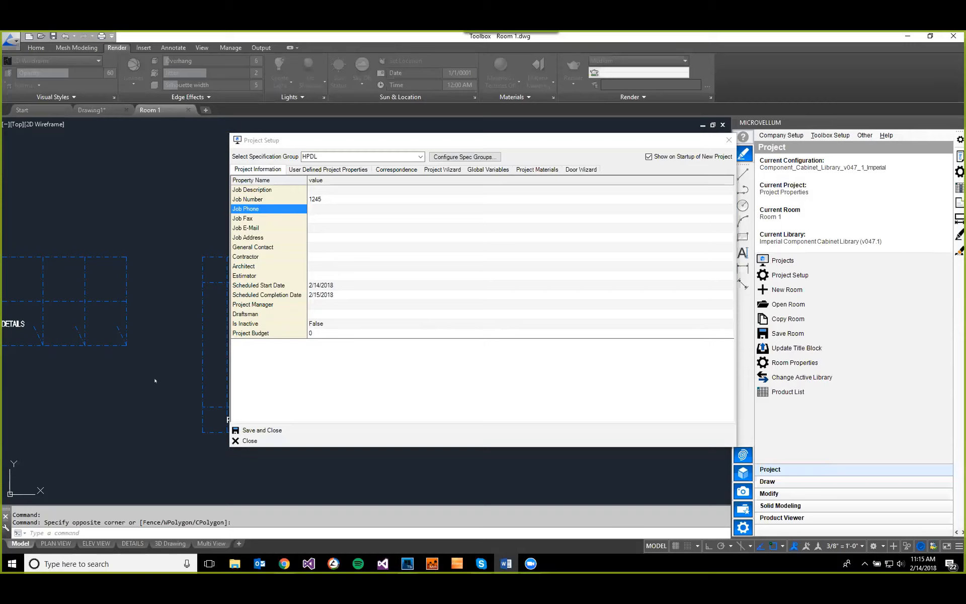
click(261, 430)
Step: Inspect the project fields of the PLAN VIEW layout's title block and return to model space
click(67, 542)
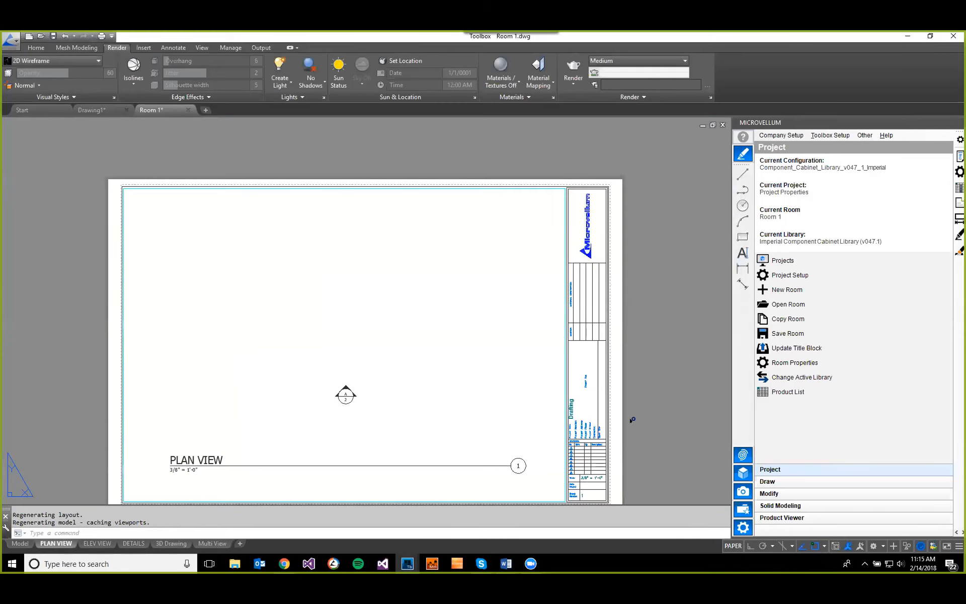
scroll(596, 430, up, 4)
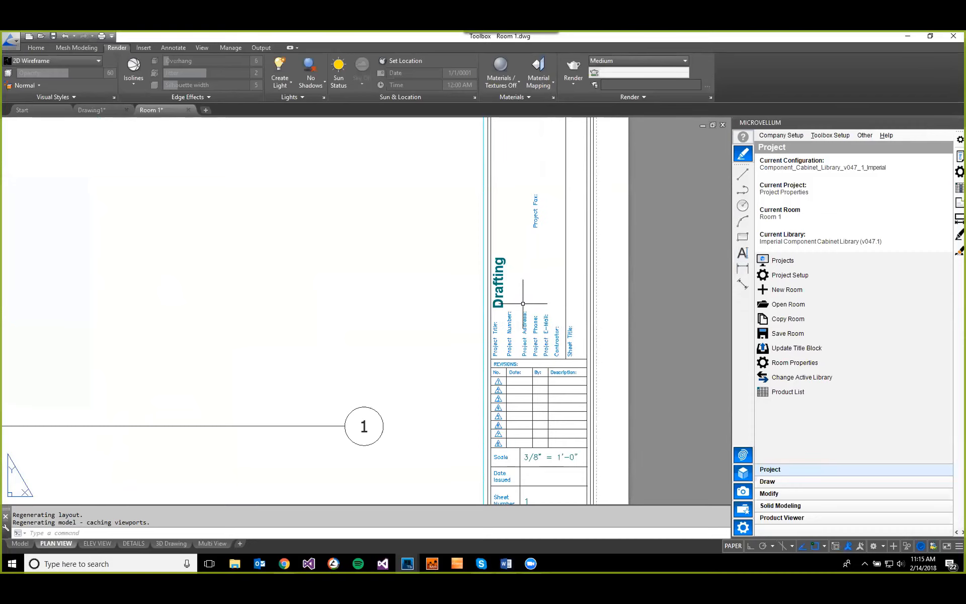
scroll(530, 316, up, 2)
scroll(598, 321, down, 2)
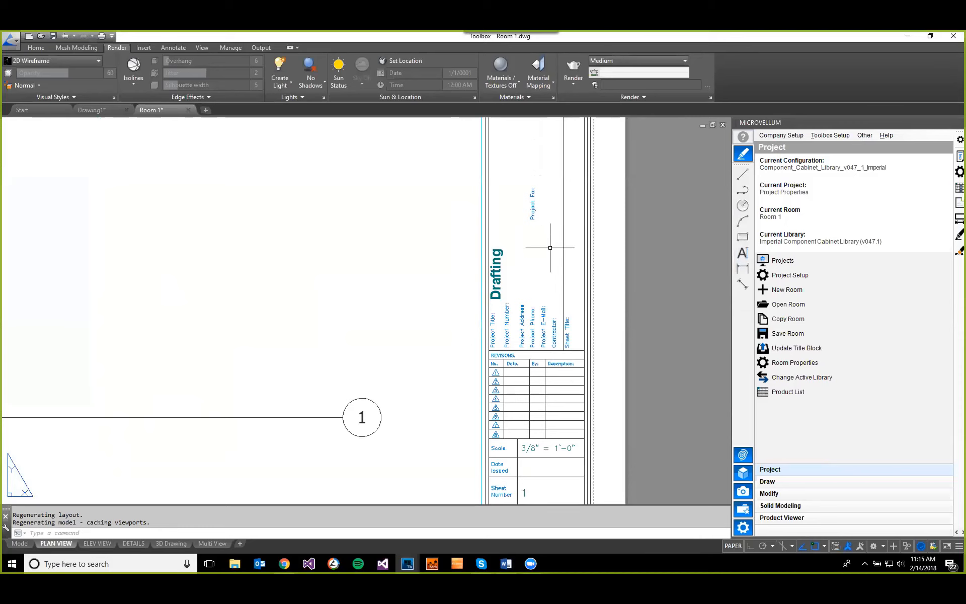
click(21, 543)
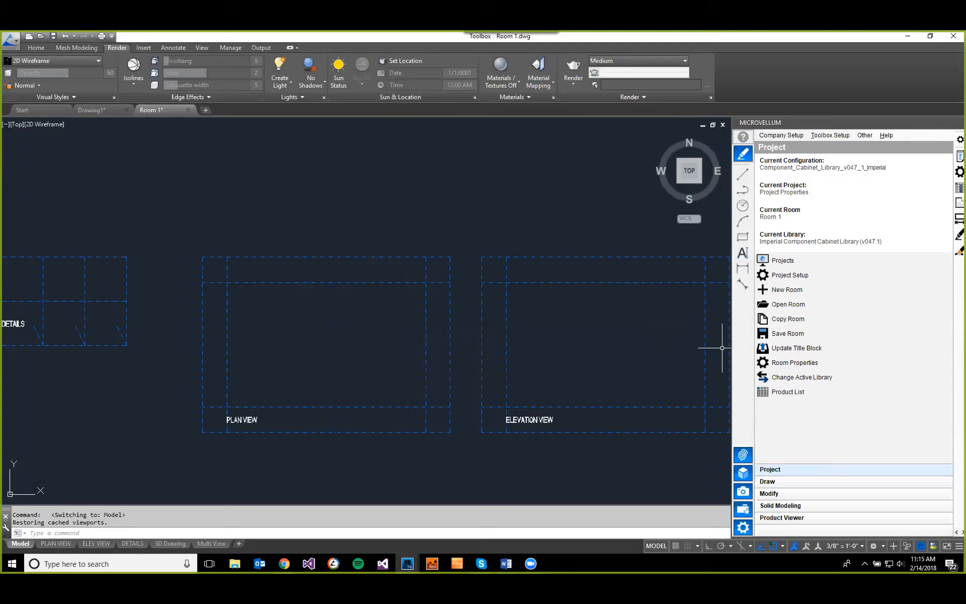
Step: Switch to the Word document MVLIVE.docx, review its table of title block attributes and database columns, and move it off the drawing
click(506, 563)
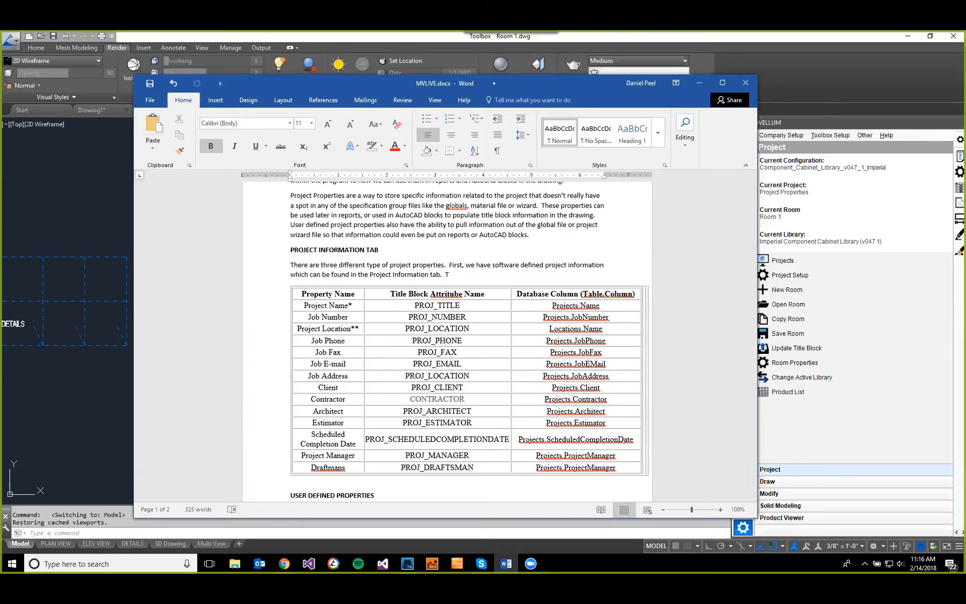
drag(494, 83, 965, 84)
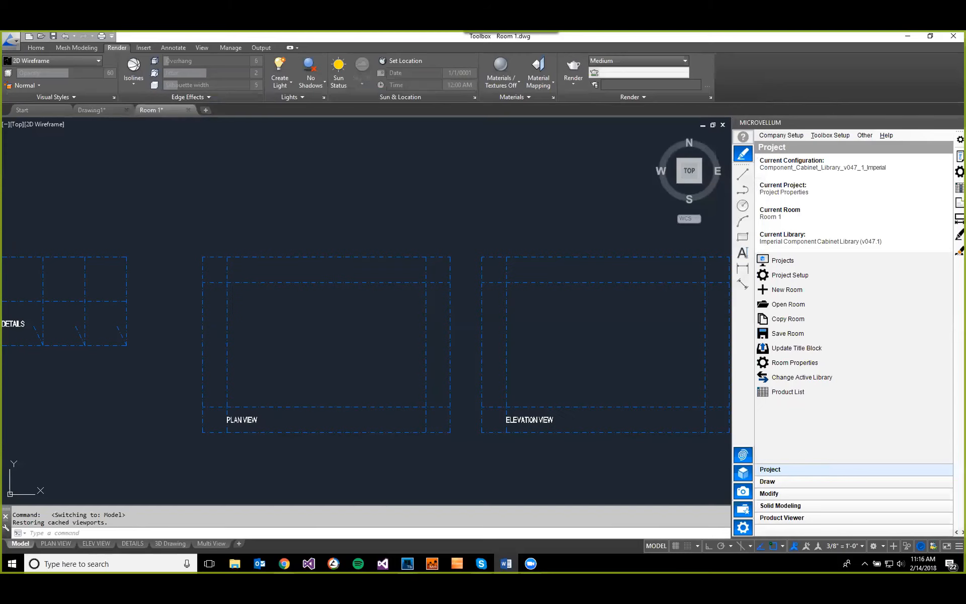
click(518, 188)
key(F1)
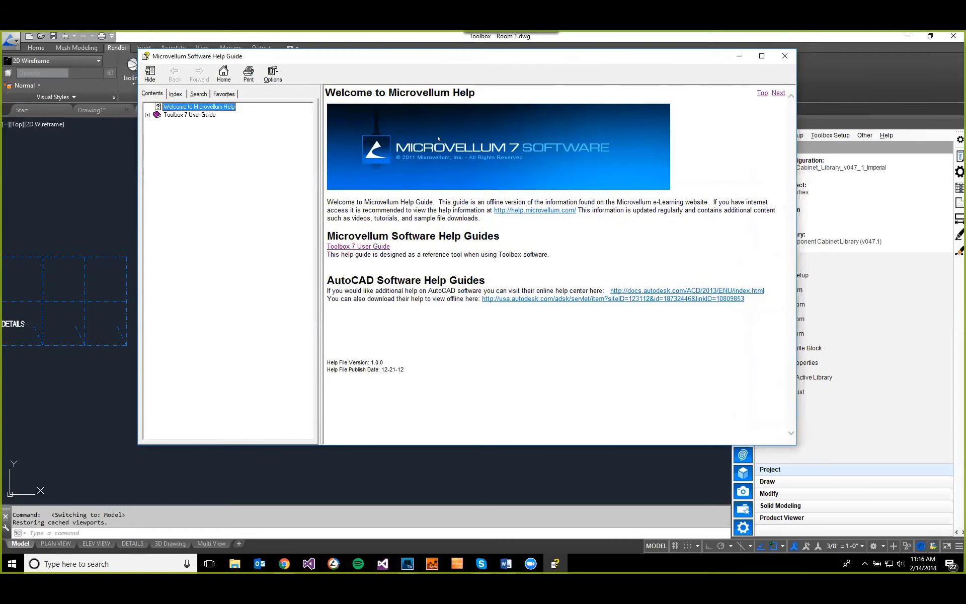
click(784, 56)
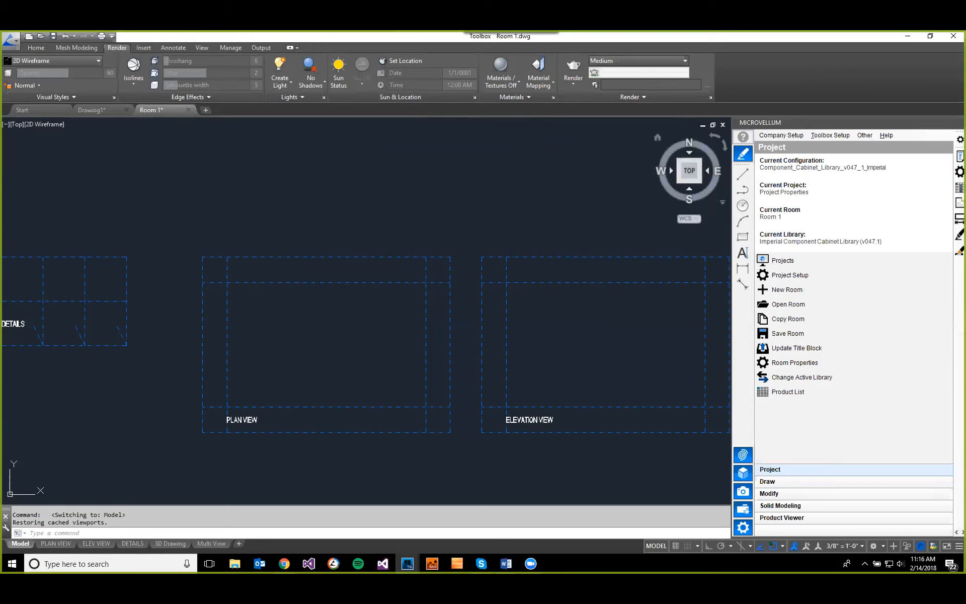
Step: Reopen Project Setup and examine the list of User Defined Project Properties
click(807, 275)
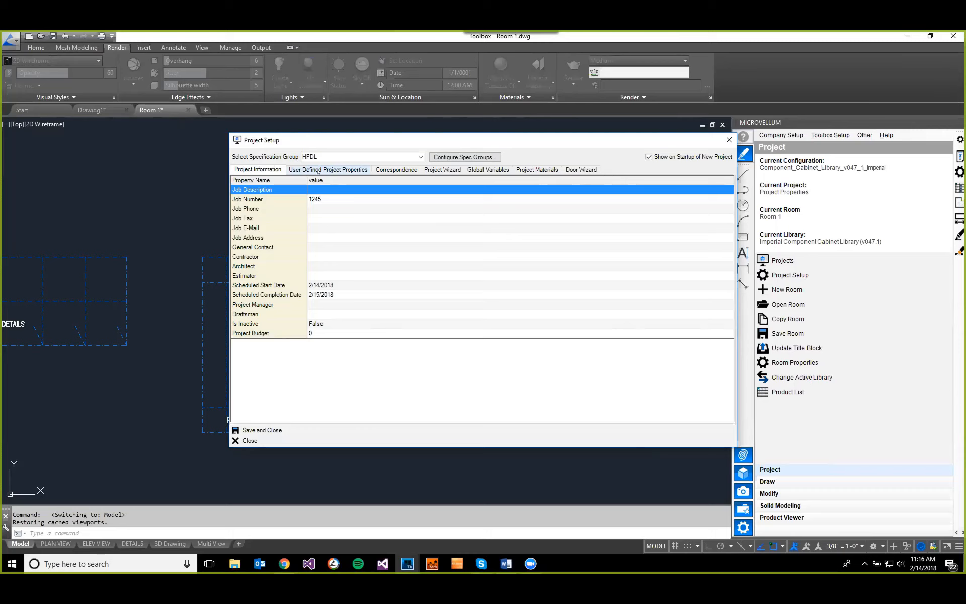
click(332, 171)
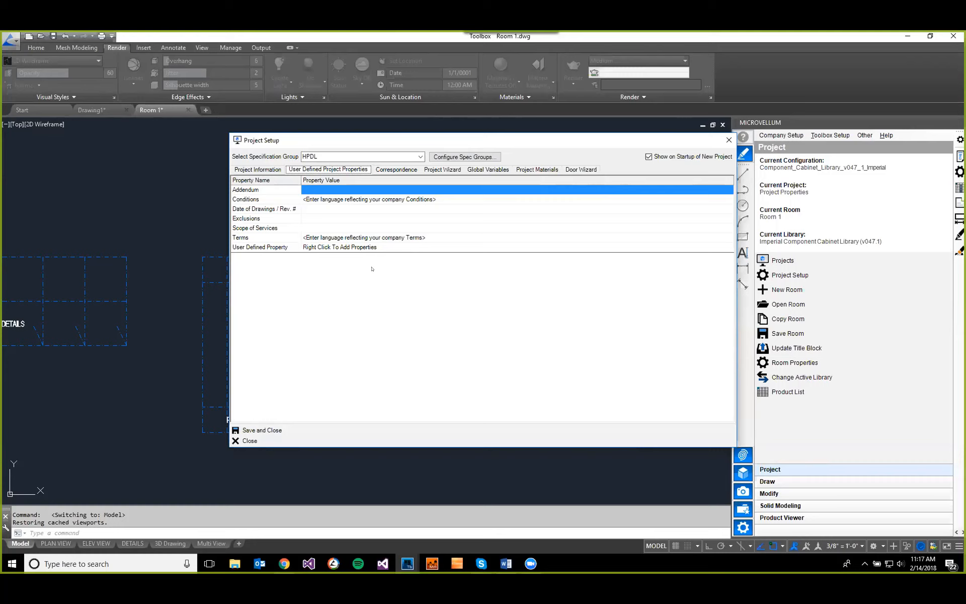
click(339, 258)
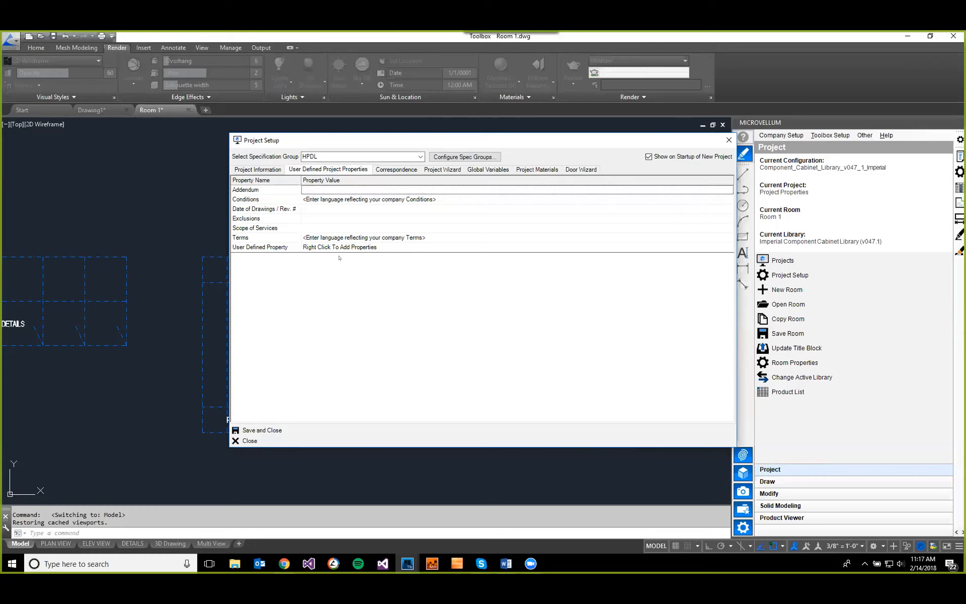
Step: Review the template project properties behind the user-defined list without changing them, and close Project Setup
right_click(324, 210)
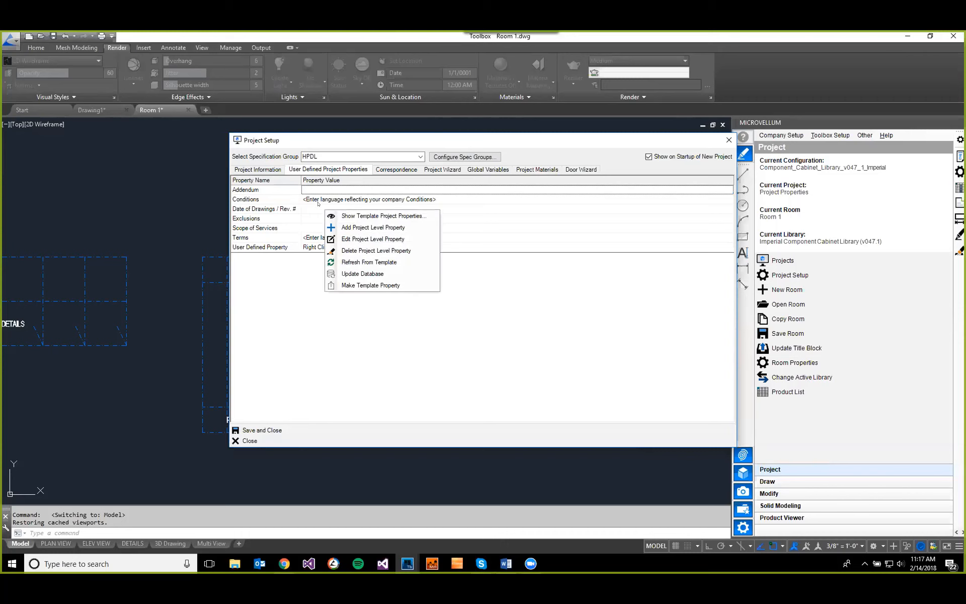
click(387, 218)
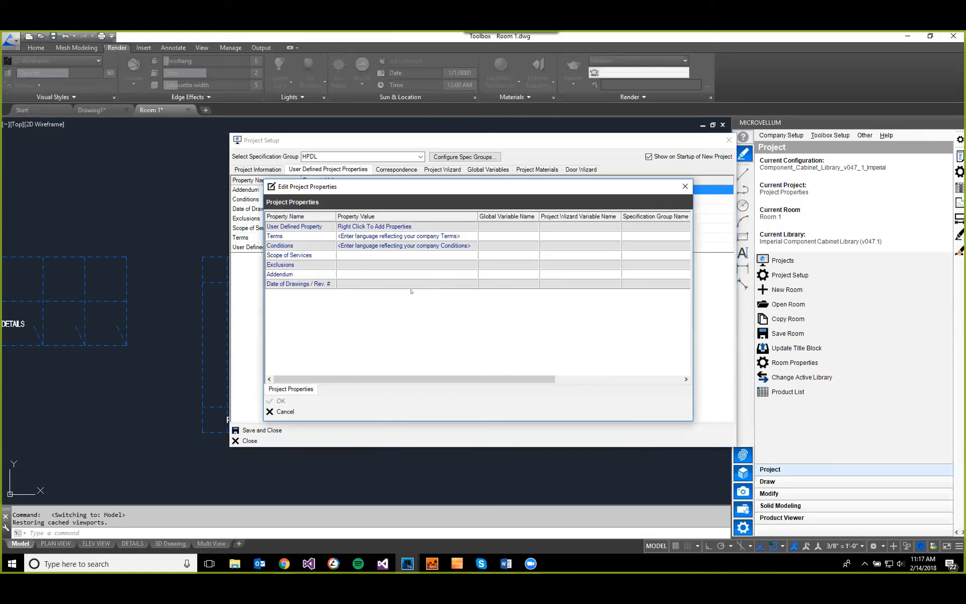
click(286, 411)
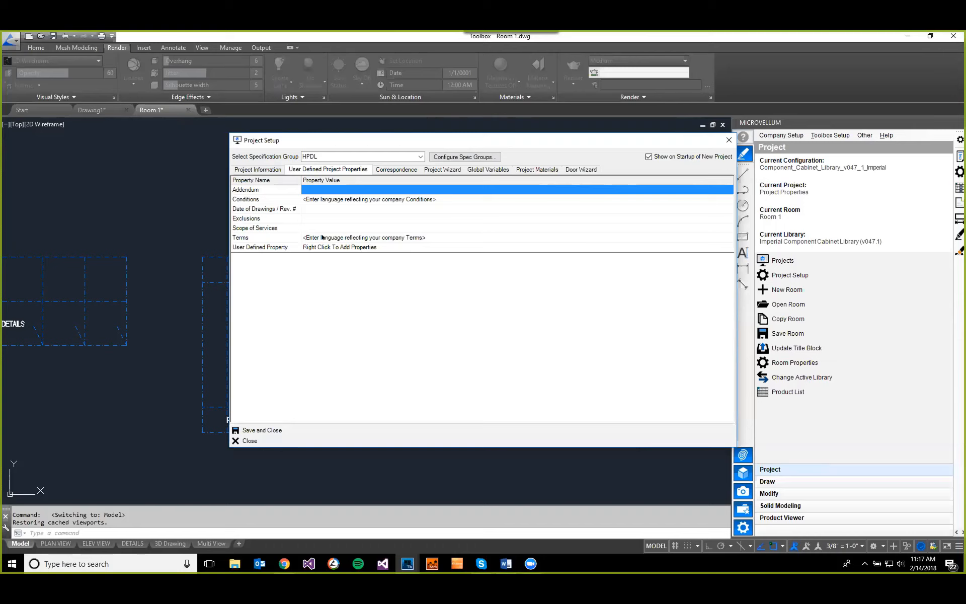
key(alt+Tab)
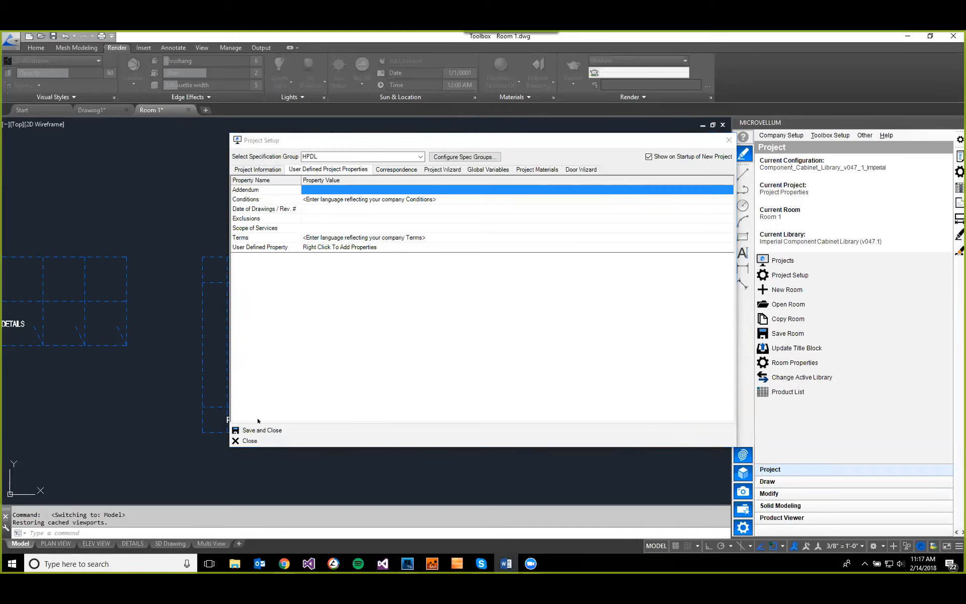
drag(351, 141, 347, 143)
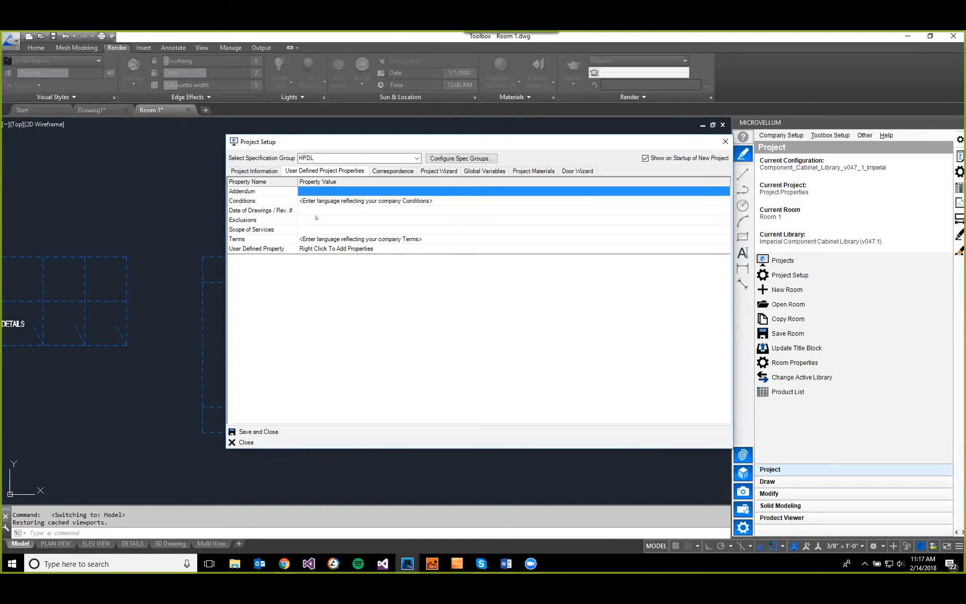
click(237, 443)
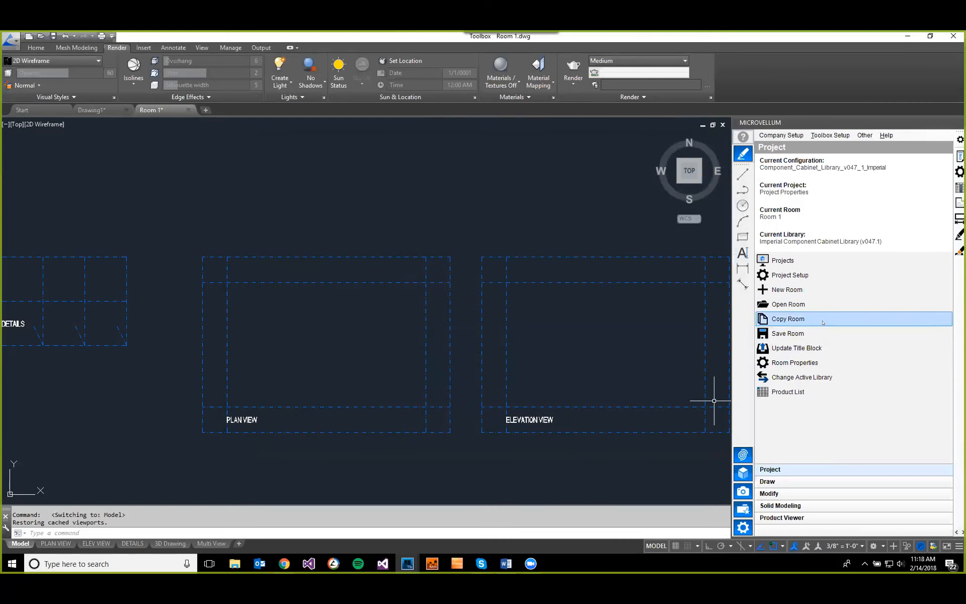
Step: Open Room Properties for Room 1, review the commands available for user-defined room properties, and close it unchanged
click(793, 363)
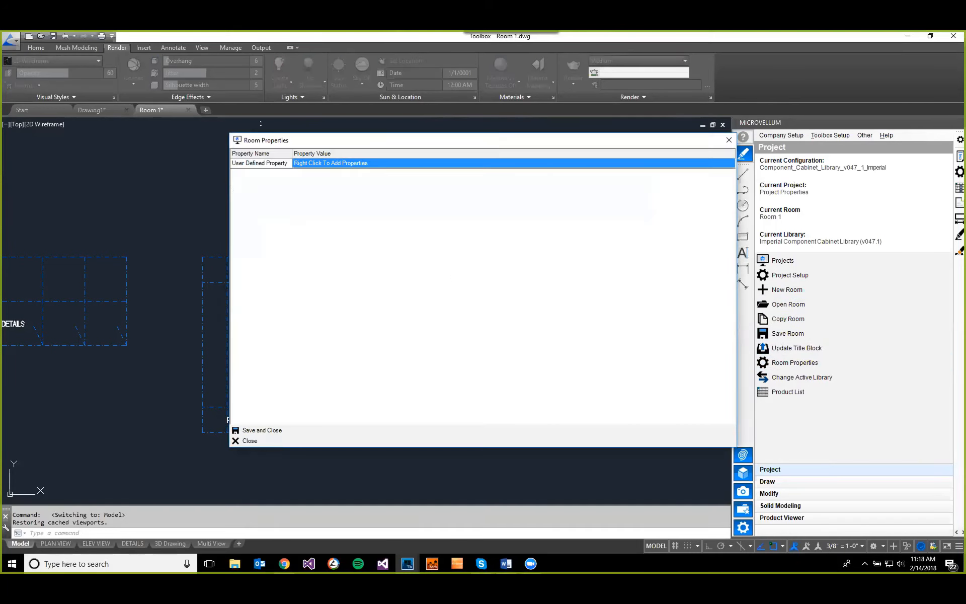
drag(346, 139, 312, 147)
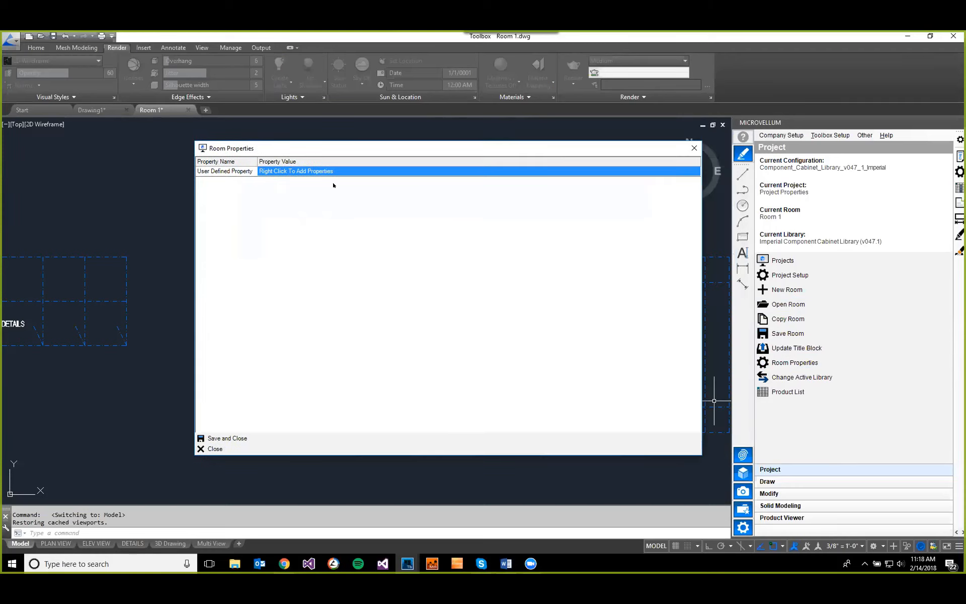
right_click(256, 182)
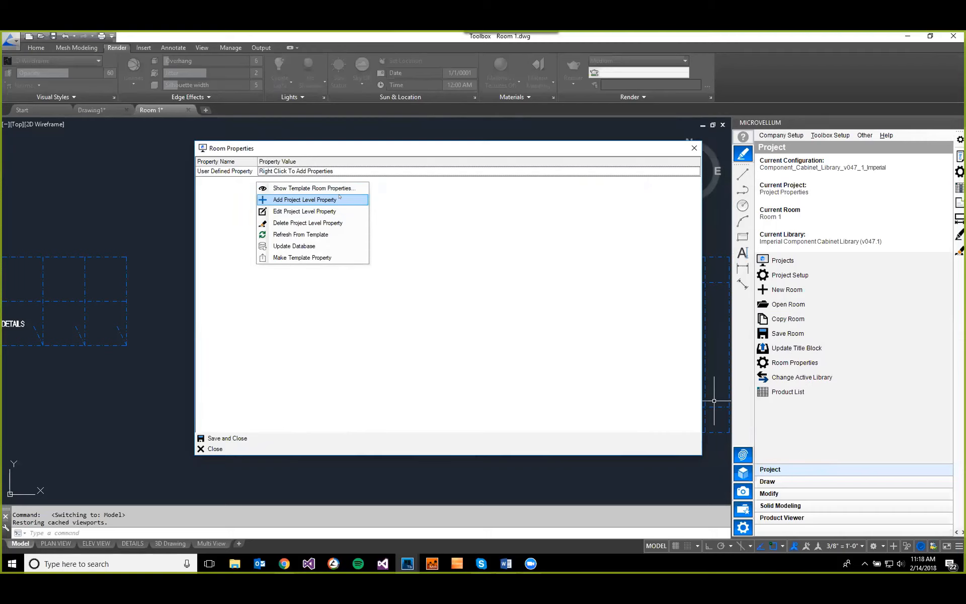
click(399, 346)
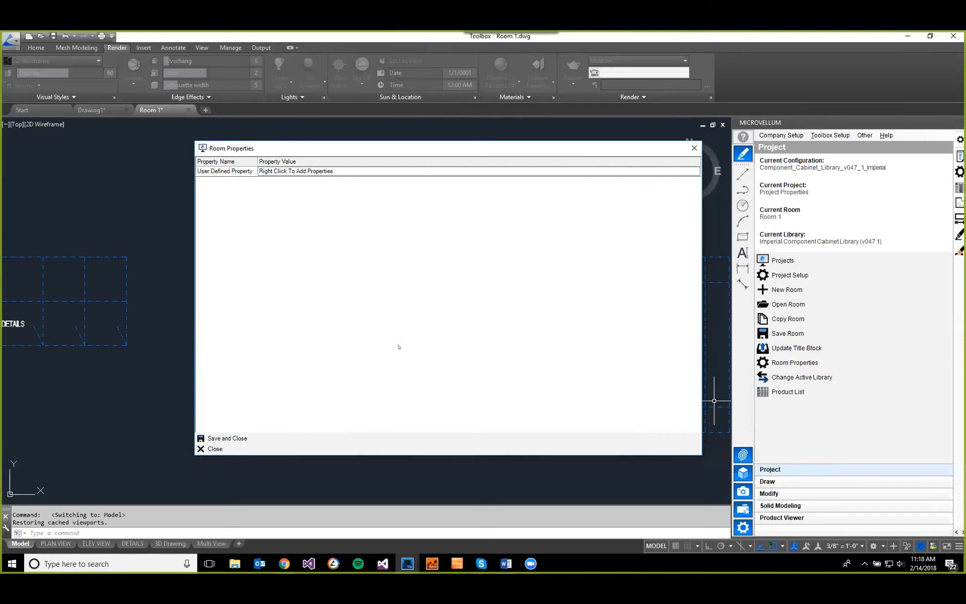
click(217, 448)
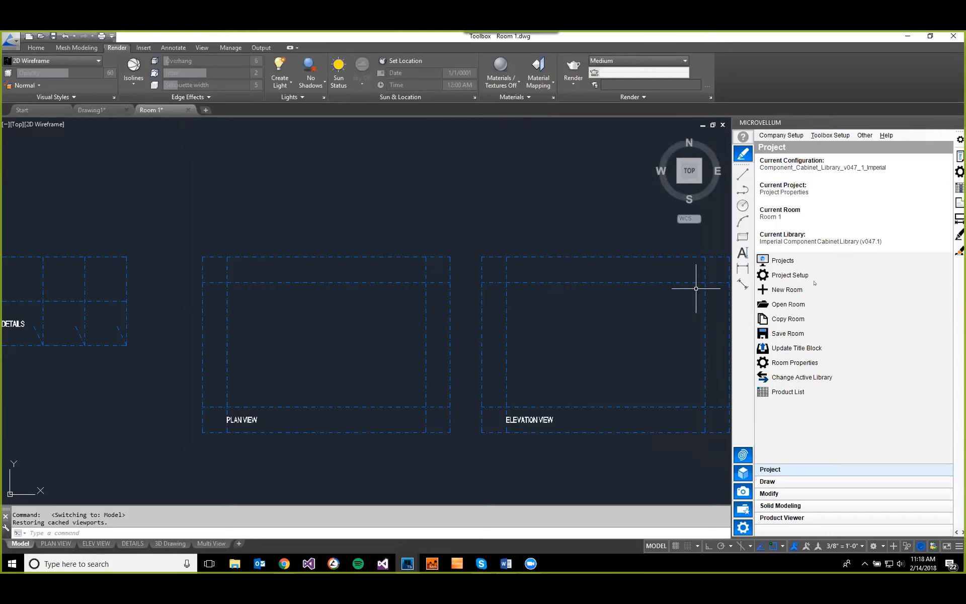
Step: Reopen Project Setup and examine the Project Wizard's hardware options for hinge type and angle
click(813, 277)
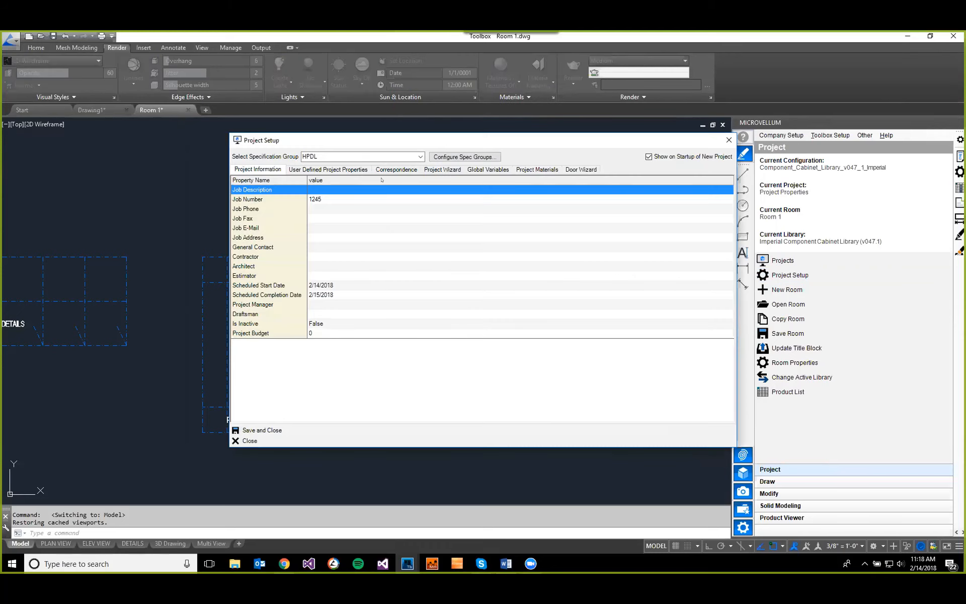
click(443, 169)
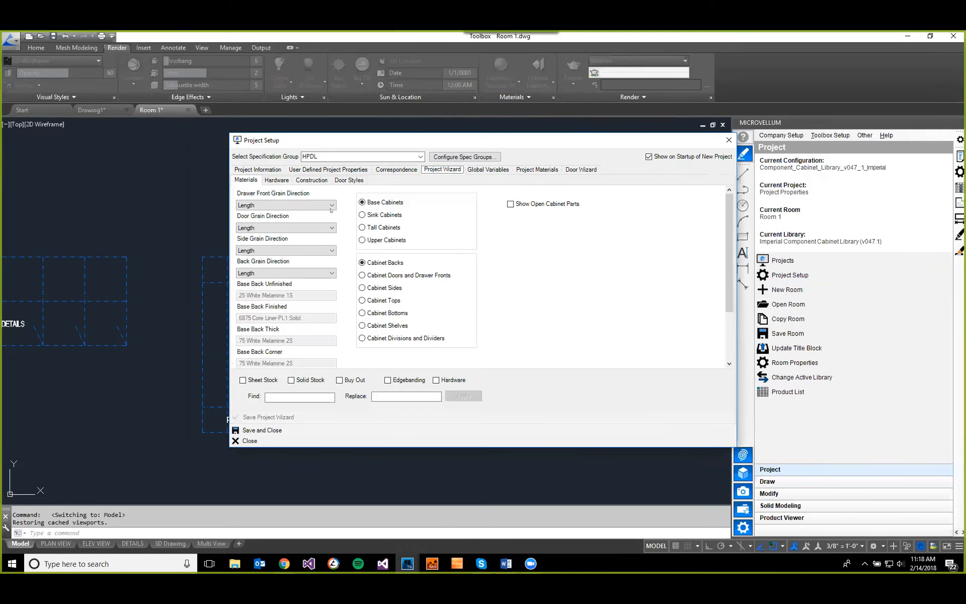
click(278, 184)
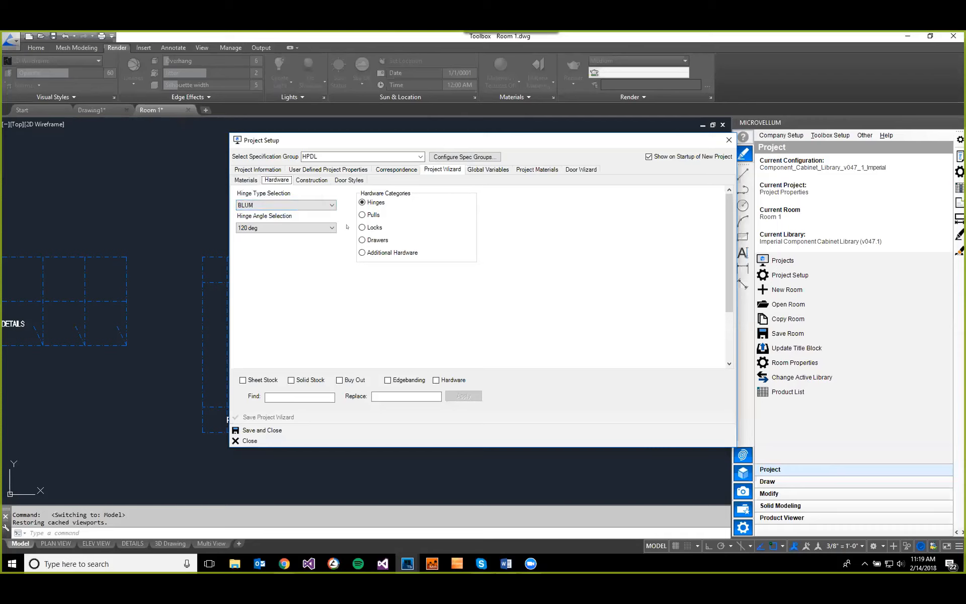
Step: Start a new project-level user-defined property and name it Hinge Selection
click(340, 170)
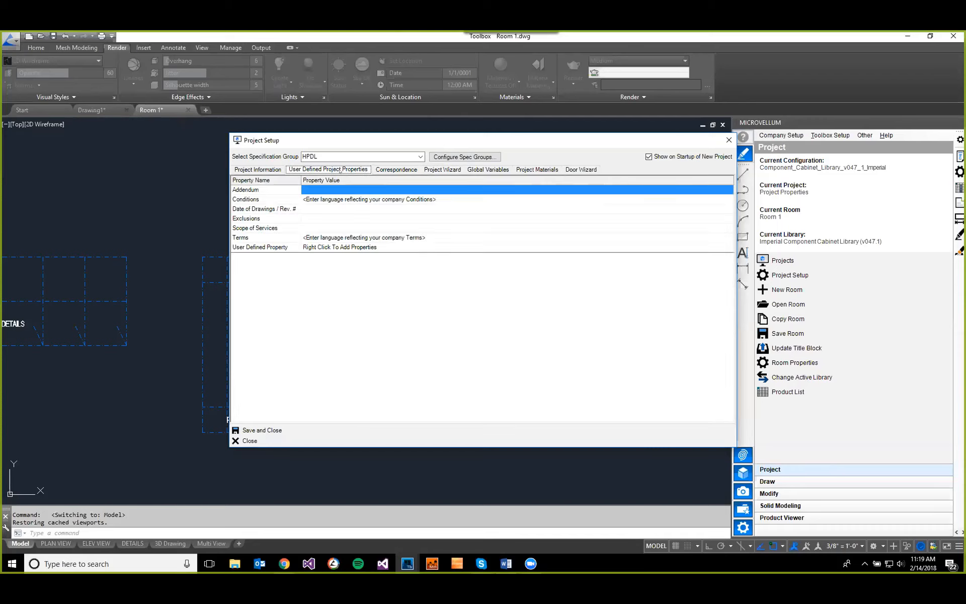
right_click(300, 283)
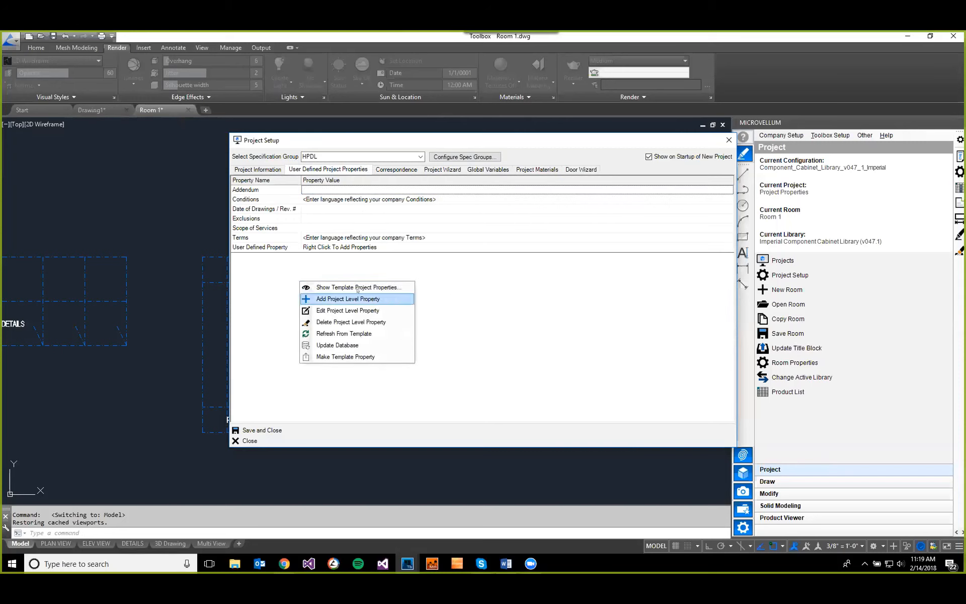
click(347, 300)
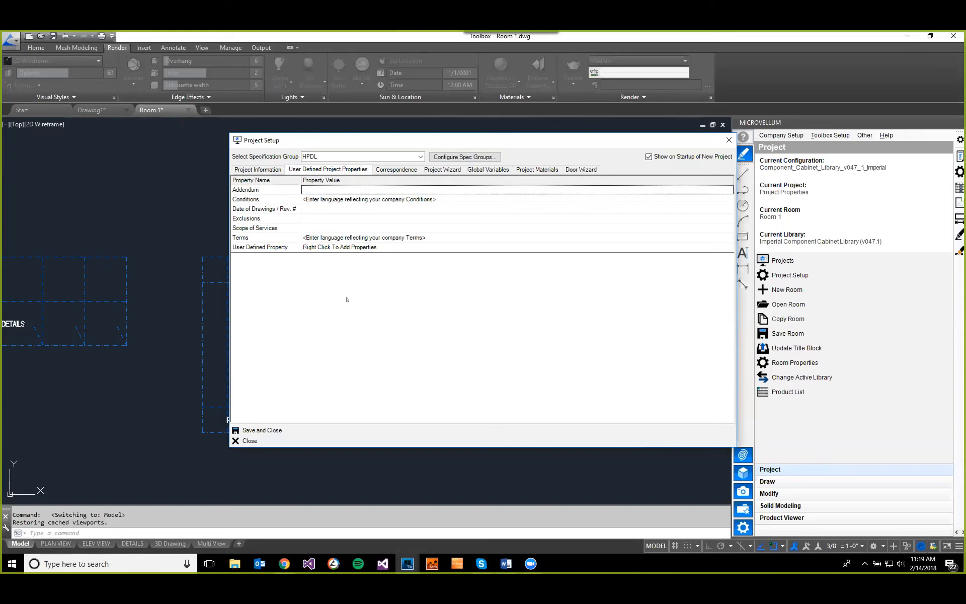
click(503, 163)
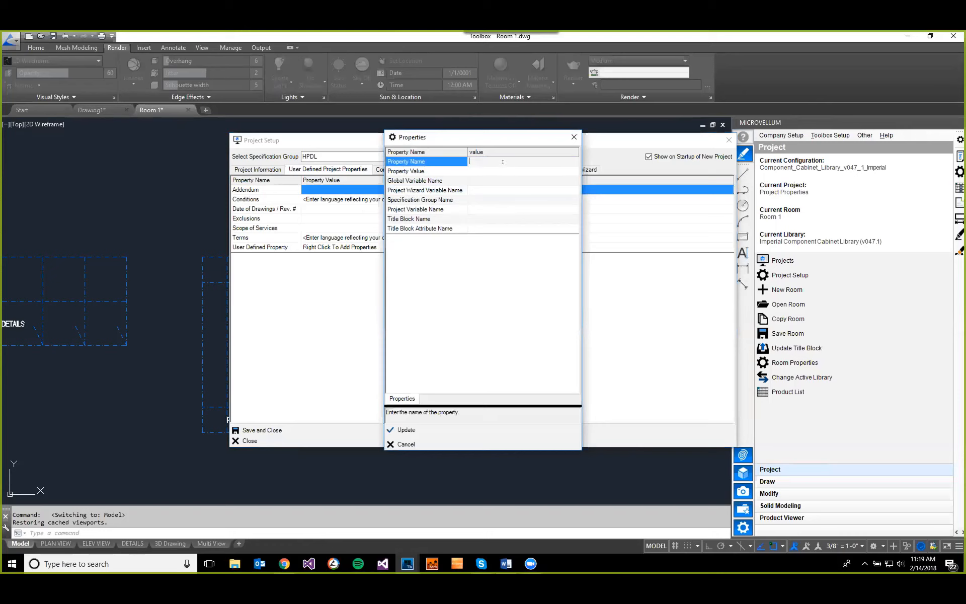
text(Hinge Selection)
Step: Link the Hinge Selection property to the Project Wizard variable Hinge Type Selection
click(503, 170)
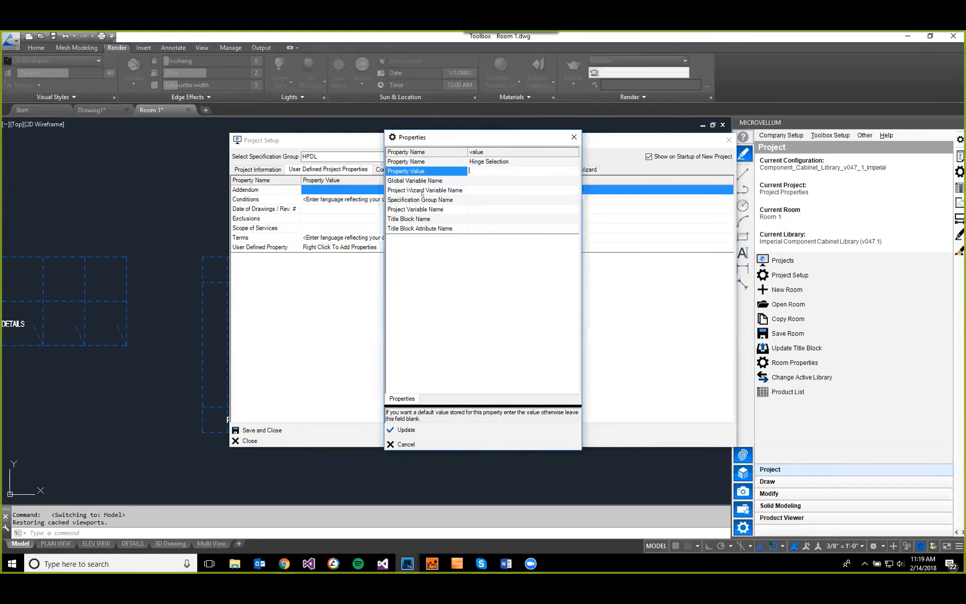
click(487, 192)
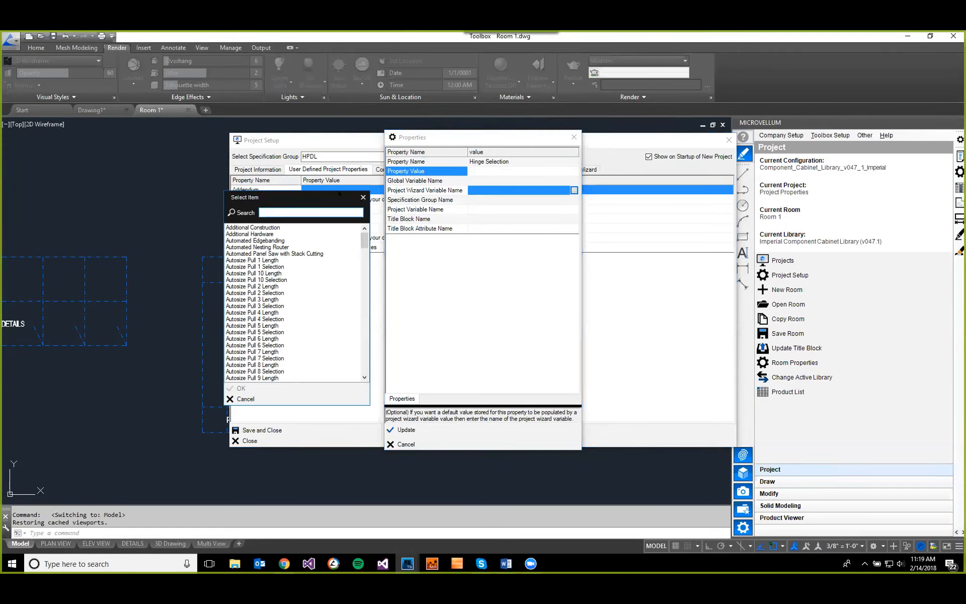
text(Hinge)
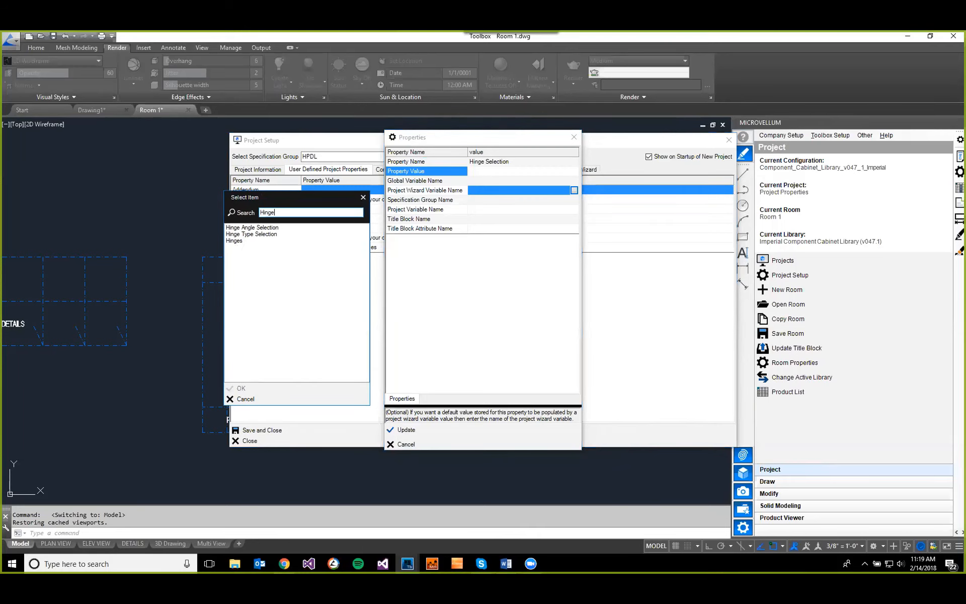
click(254, 235)
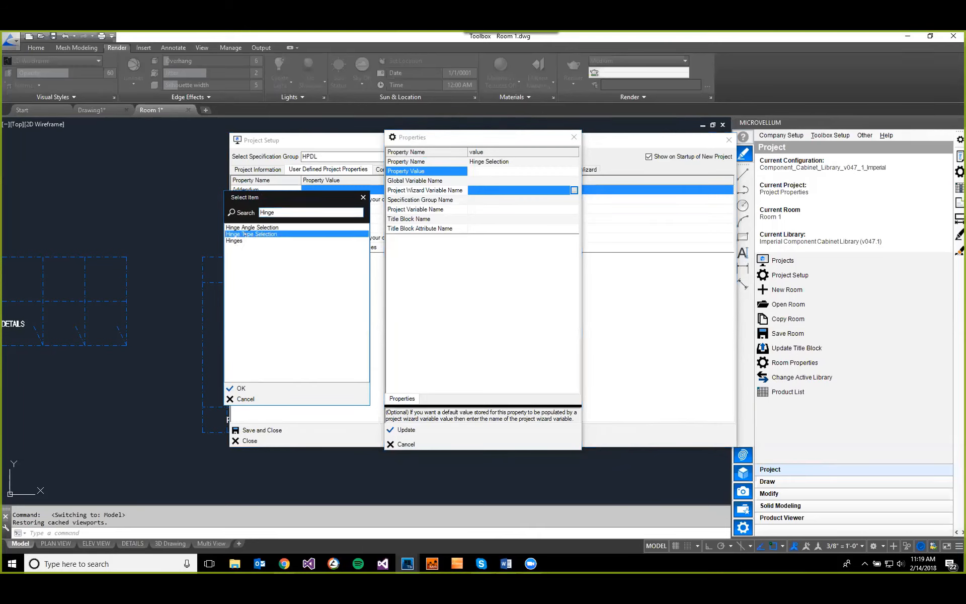
click(244, 388)
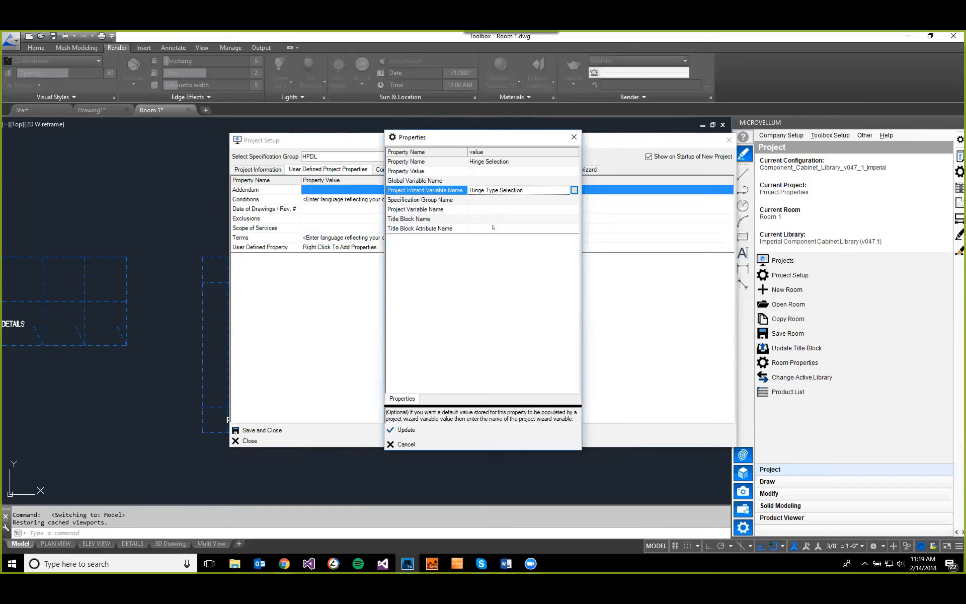
Step: Review the specification group, project variable and title block options, leave them blank, and save the Hinge Selection property
click(485, 200)
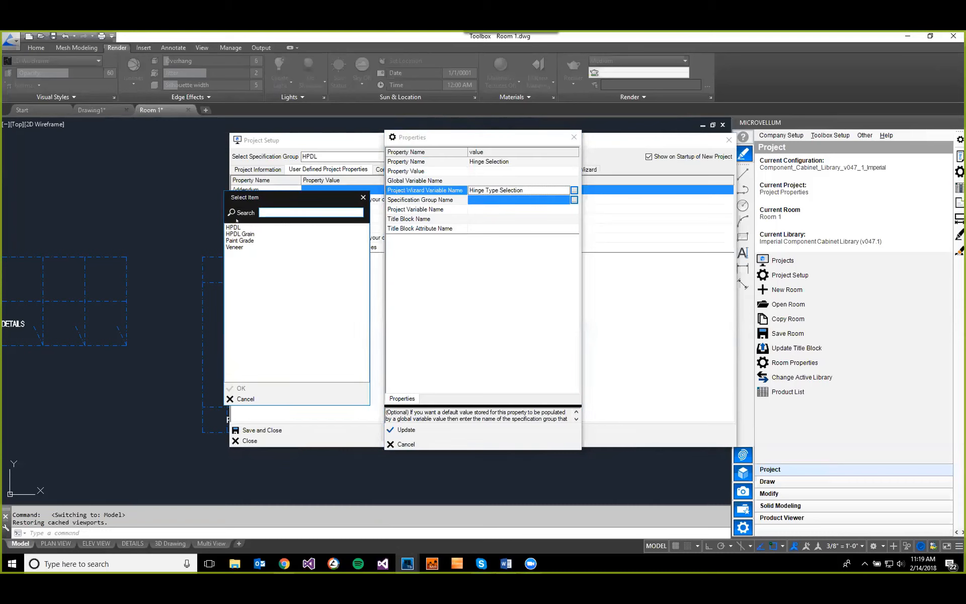
click(362, 197)
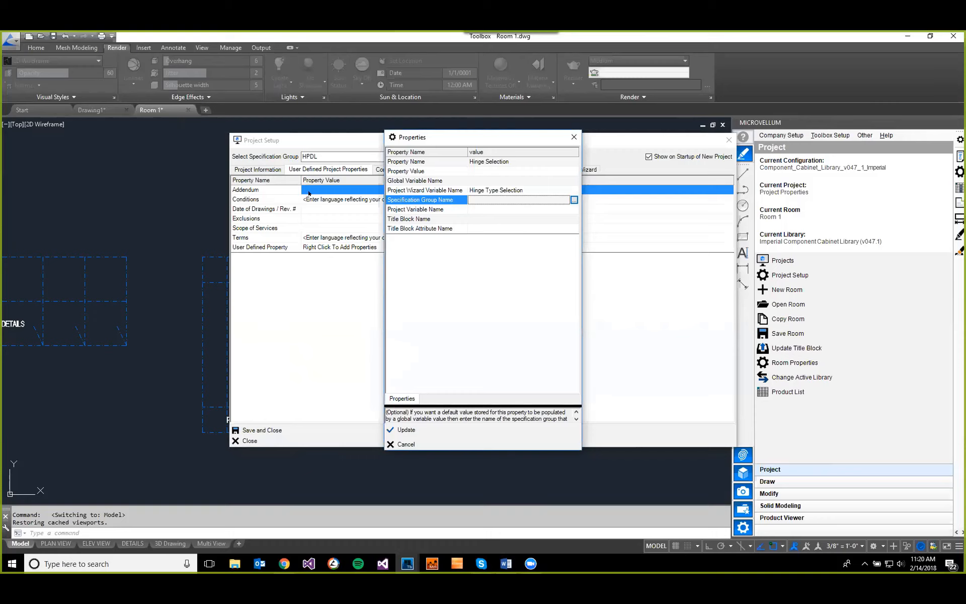
click(462, 209)
click(574, 209)
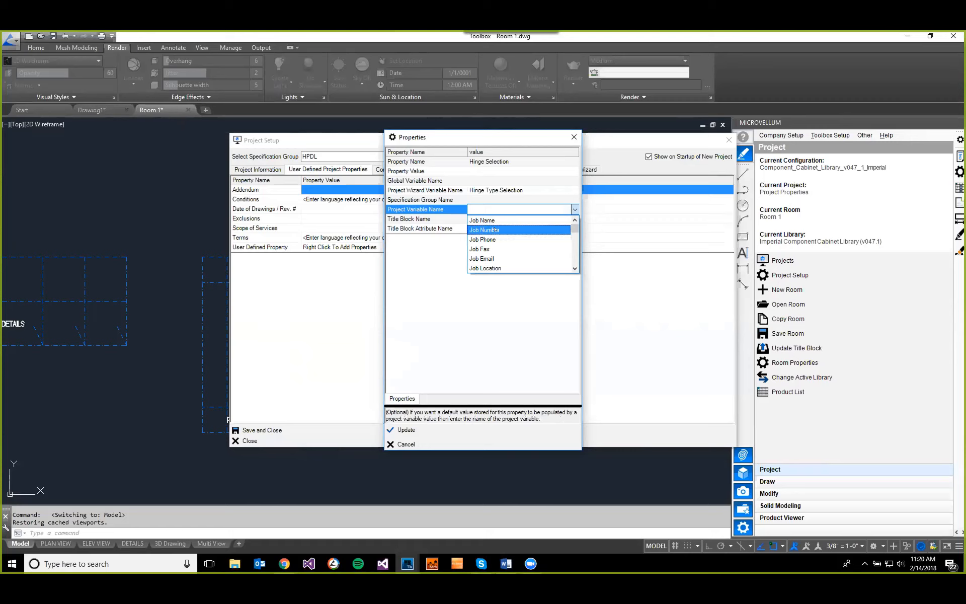
scroll(478, 242, down, 6)
scroll(483, 243, up, 5)
click(421, 210)
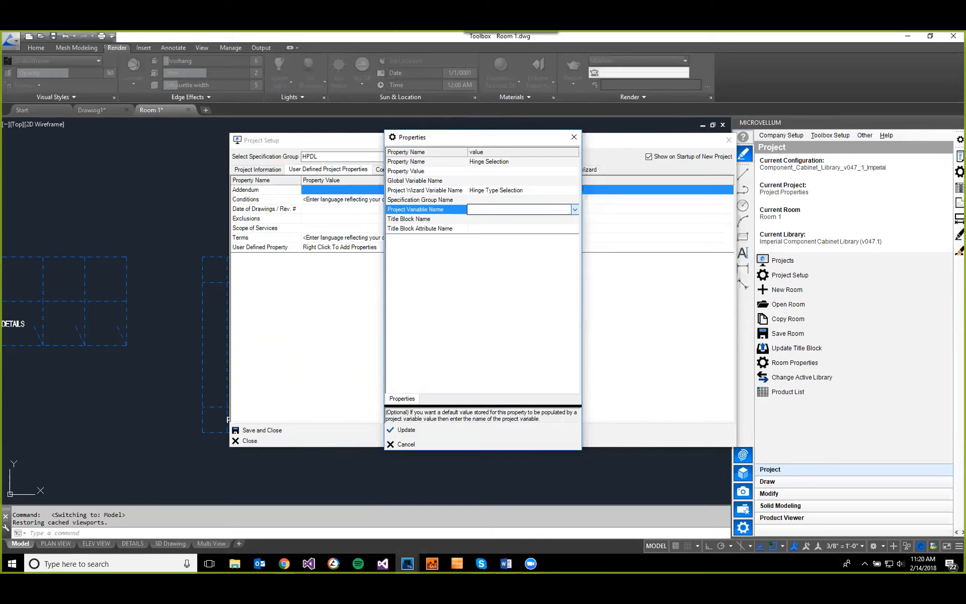
click(493, 220)
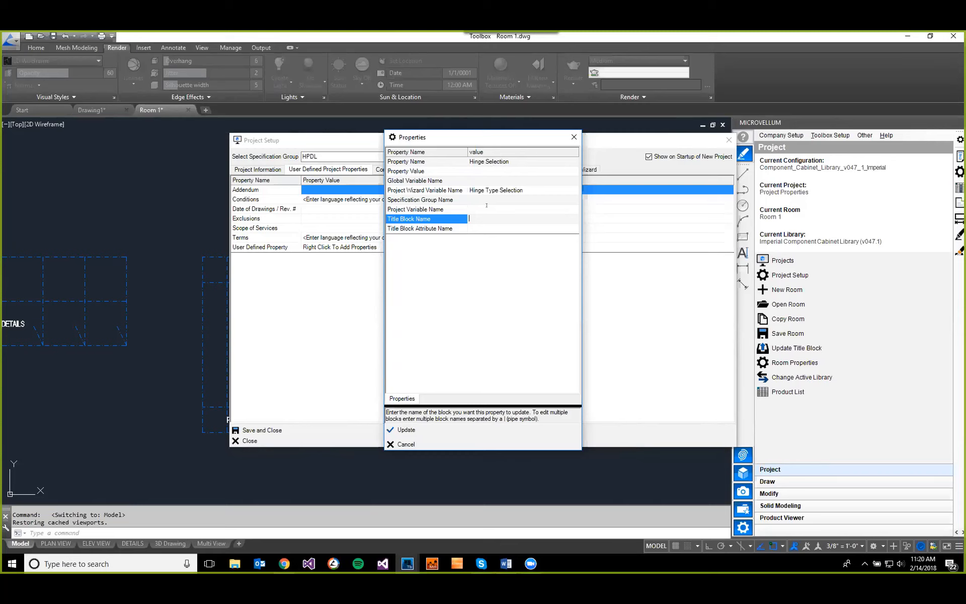
click(405, 429)
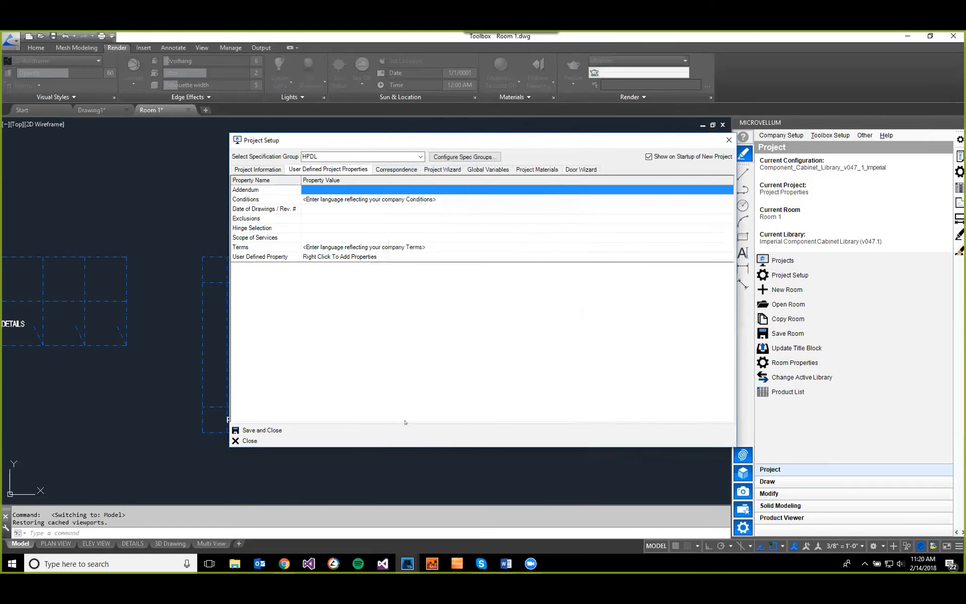
Step: Update the database from the user-defined project properties to populate the Hinge Selection value
click(276, 228)
right_click(317, 228)
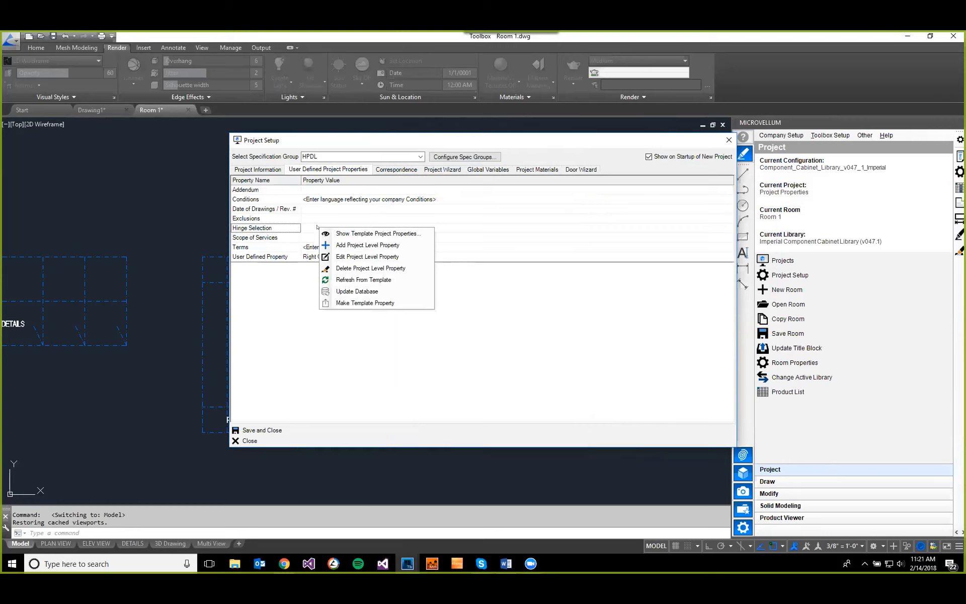
click(356, 291)
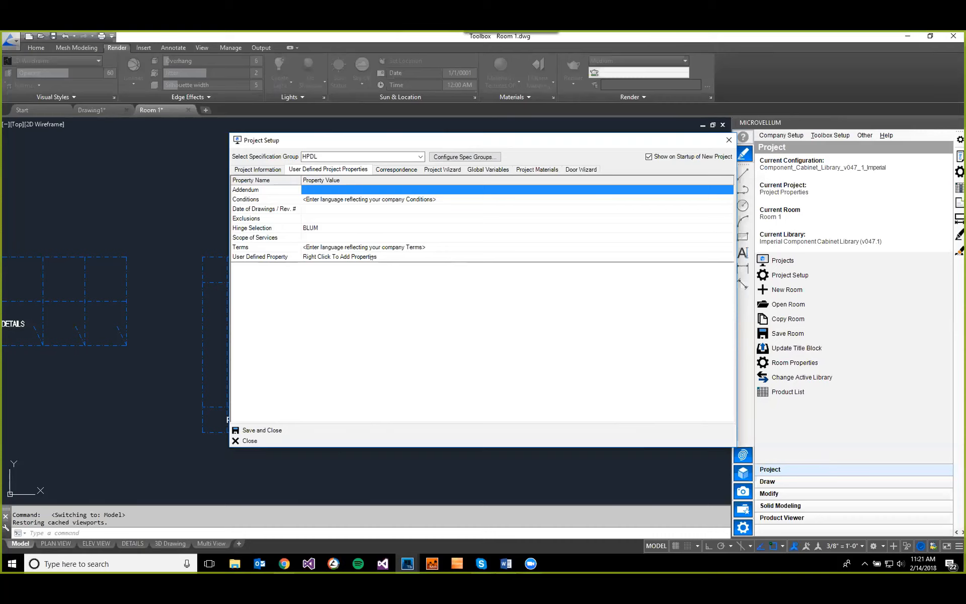
Step: Compare the Hinge Selection property with the hinge type in the Project Wizard, and save and close Project Setup
click(323, 229)
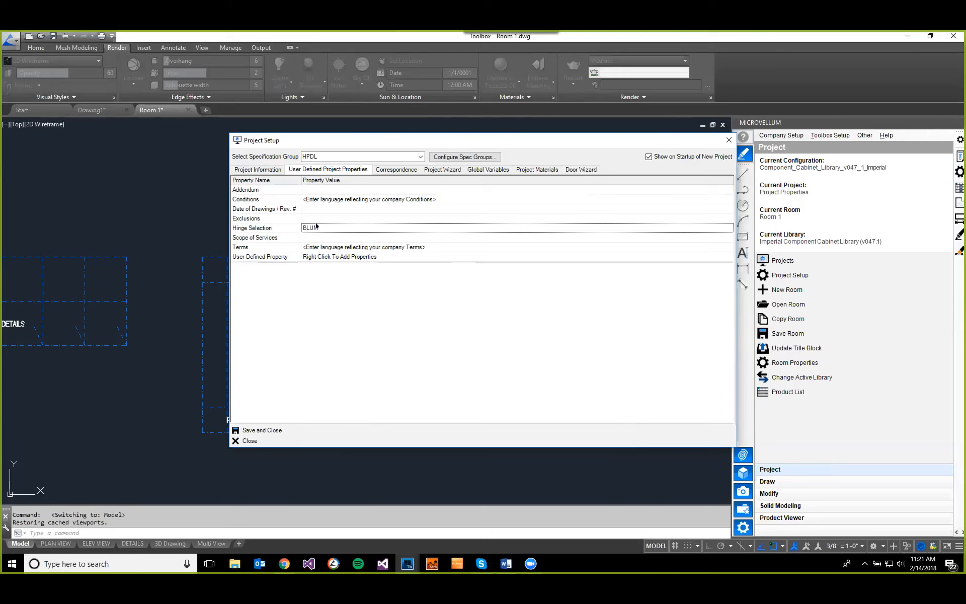
click(442, 169)
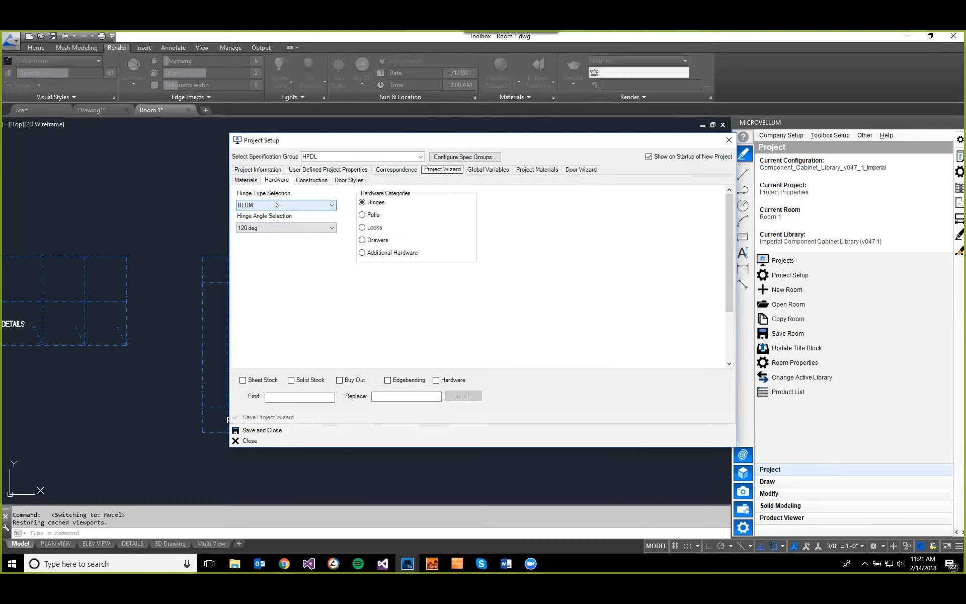
click(245, 180)
click(341, 170)
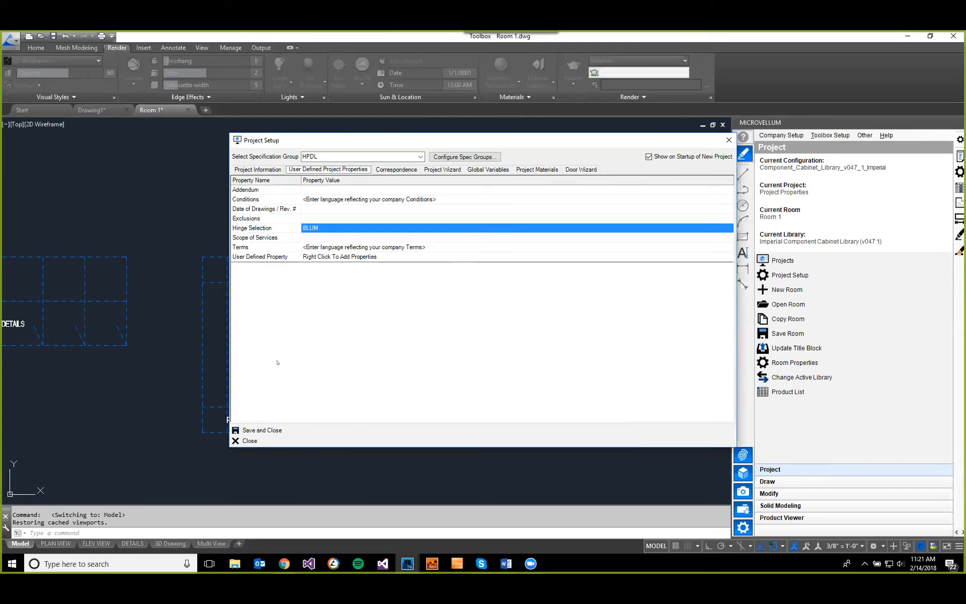
click(262, 430)
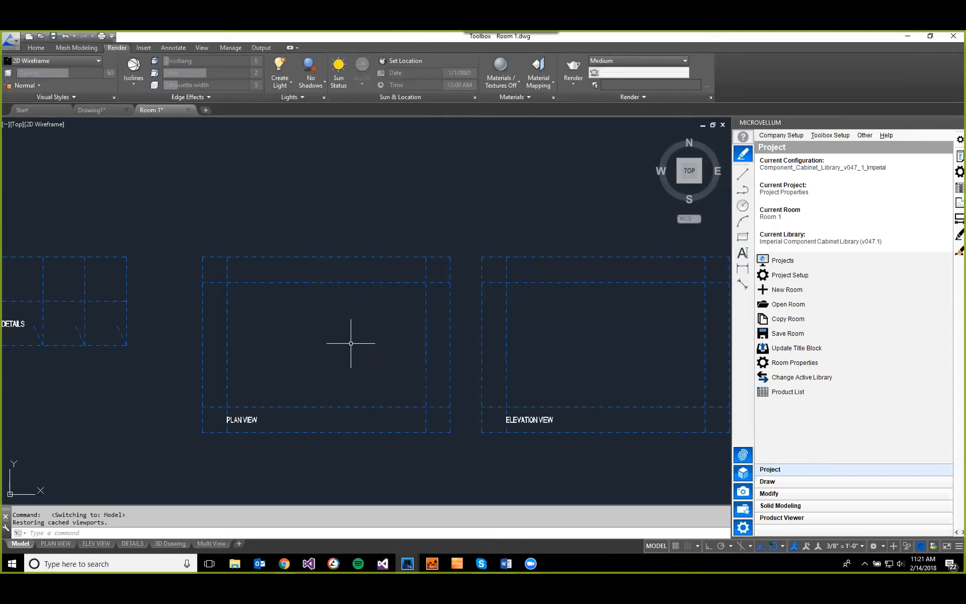
Step: Draw a horizontal line 50 units long inside the plan view frame with ortho mode on
scroll(397, 331, up, 5)
scroll(399, 331, down, 2)
middle_drag(399, 332, 377, 321)
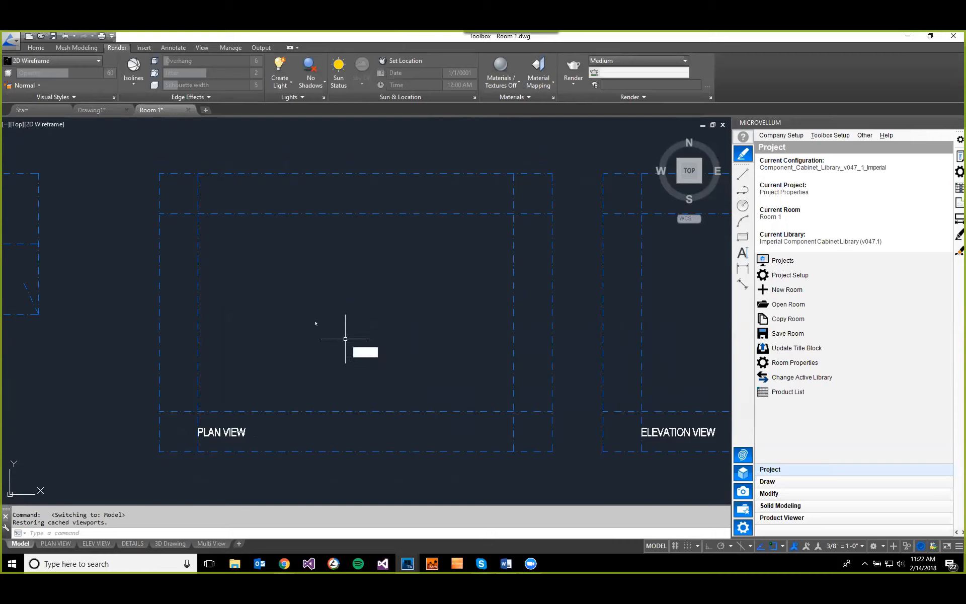
text(l)
key(Return)
click(262, 309)
key(F8)
scroll(328, 312, up, 4)
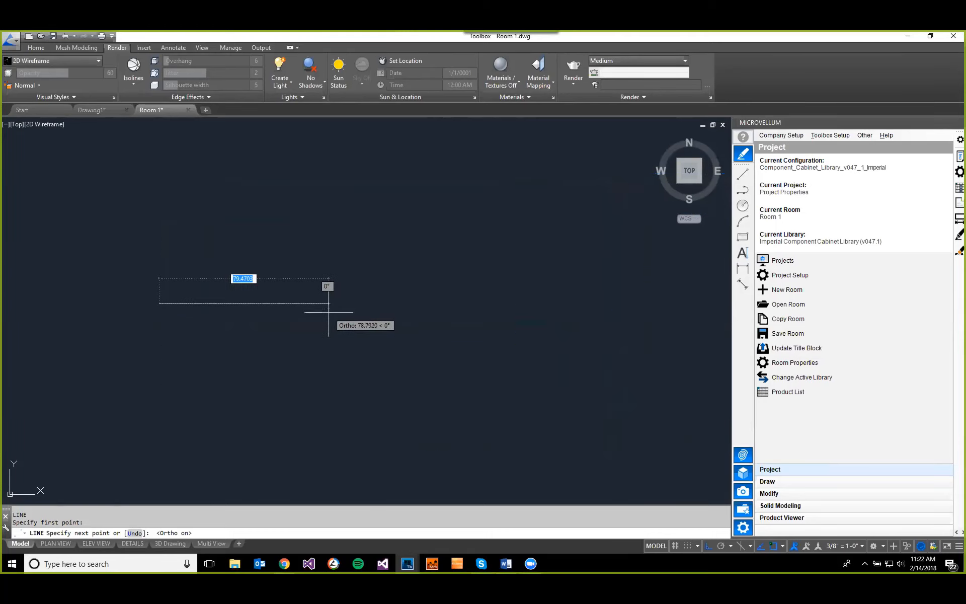
text(50)
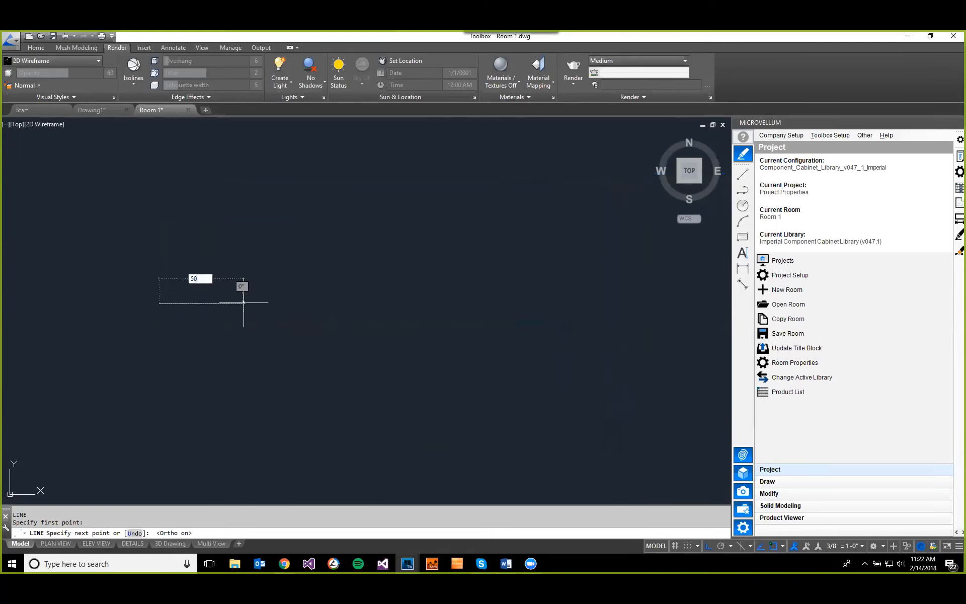
key(Return)
key(Return)
Step: Convert the 50-unit line into a block named MyBlock
scroll(201, 324, up, 5)
middle_drag(209, 328, 401, 360)
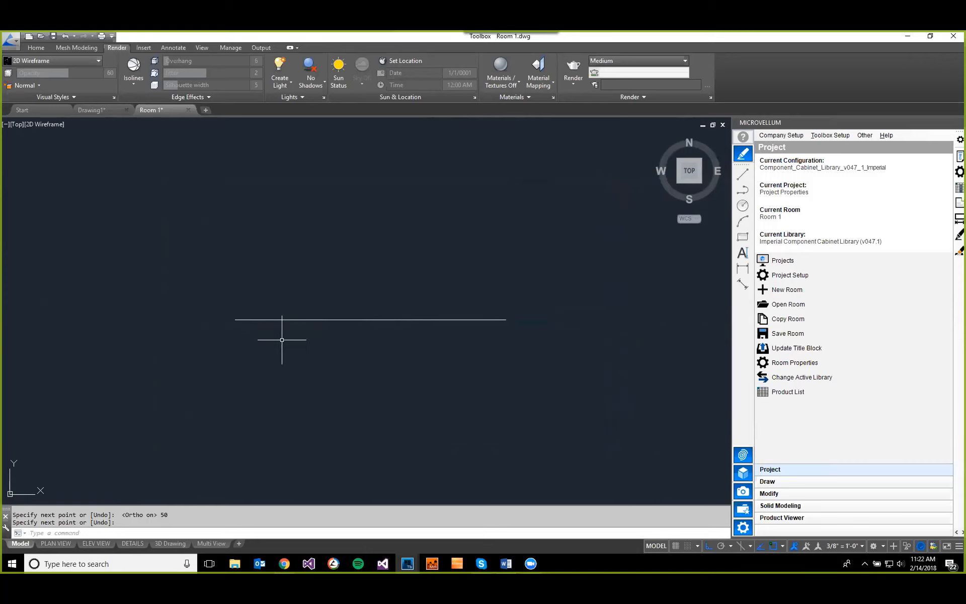
text(BLOCK)
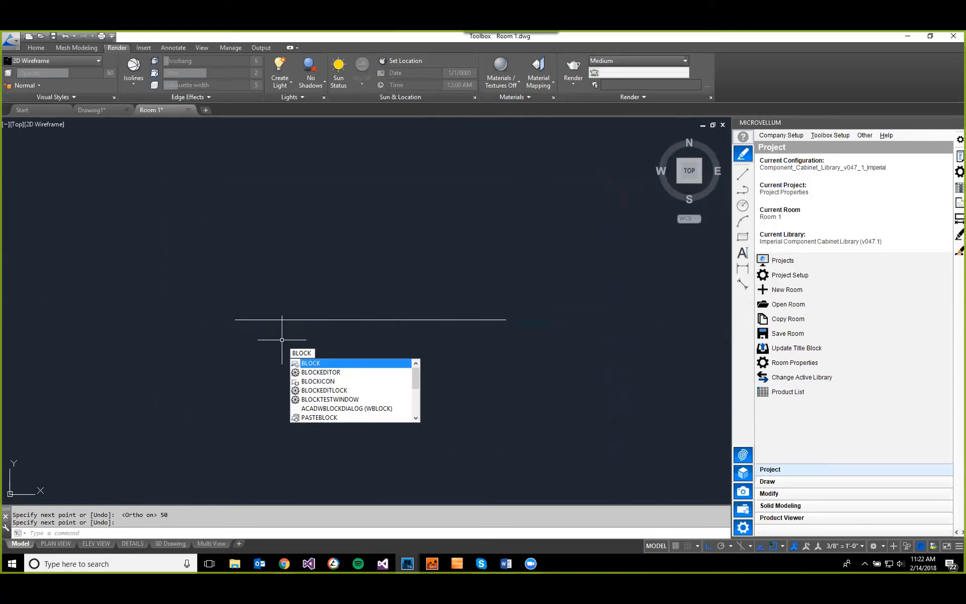
key(Return)
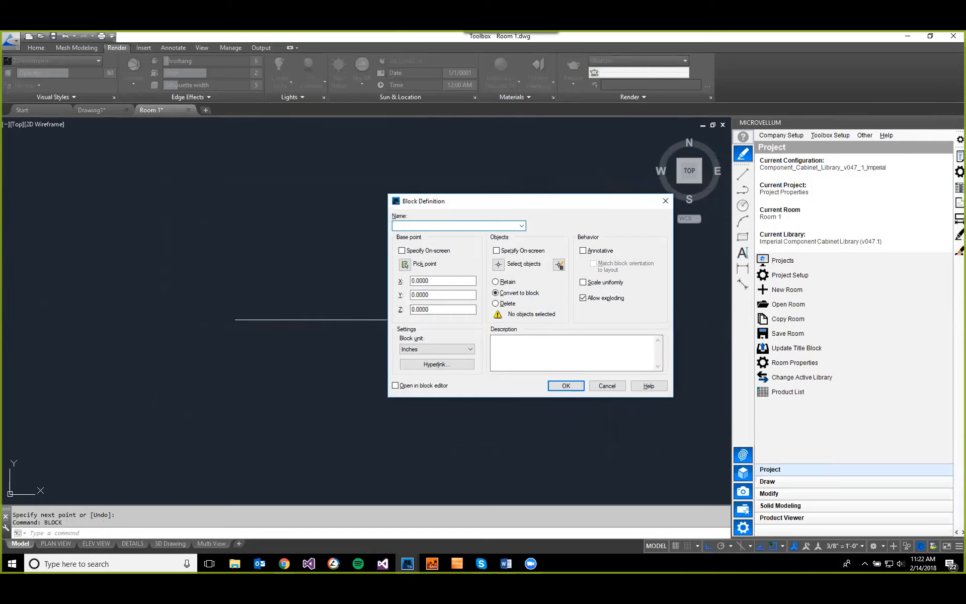
click(498, 263)
click(290, 317)
key(Return)
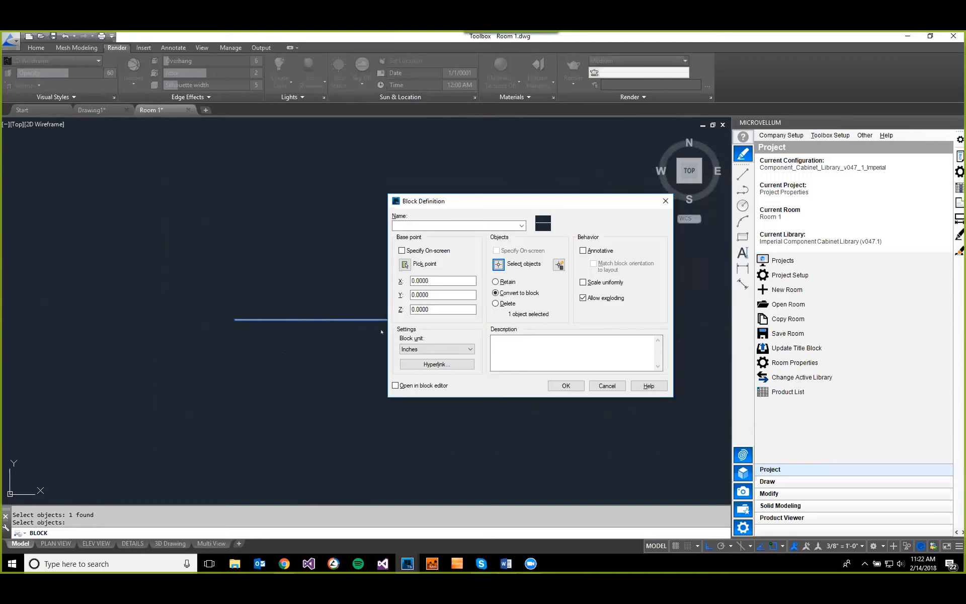
click(405, 224)
text(MyBlock)
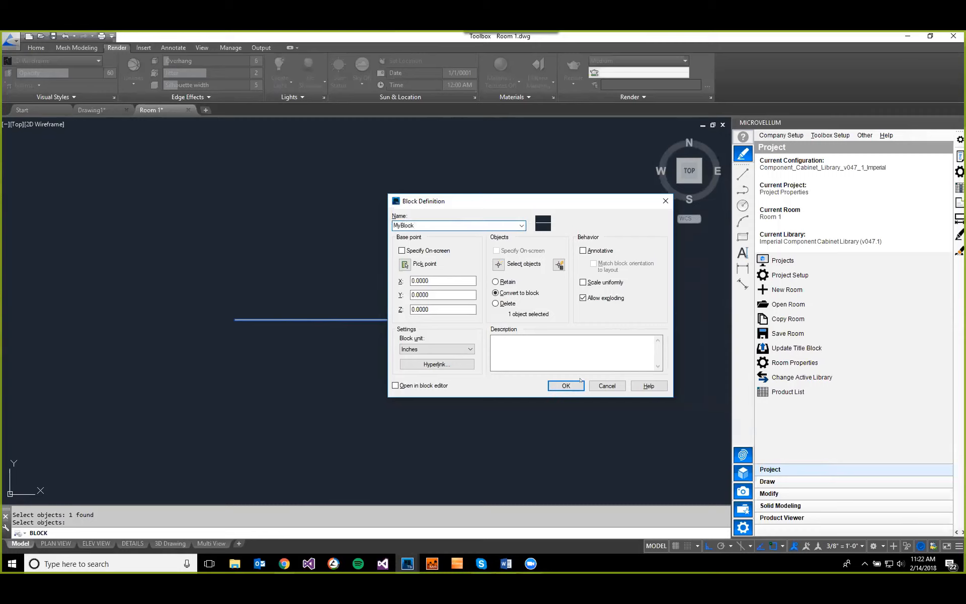
click(566, 386)
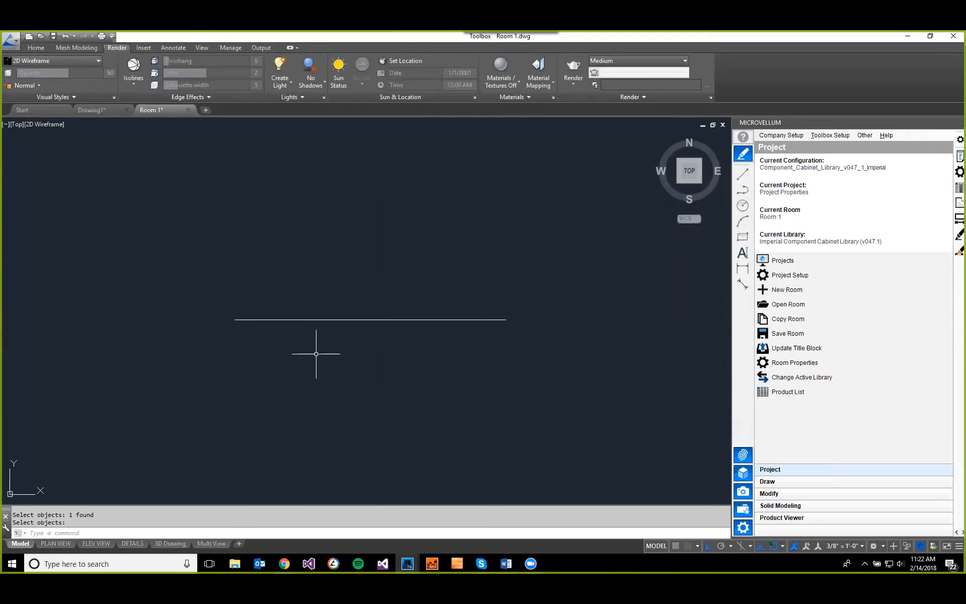
Step: List the new block's data to check its block name, and close the text window
text(LI)
key(Return)
click(309, 320)
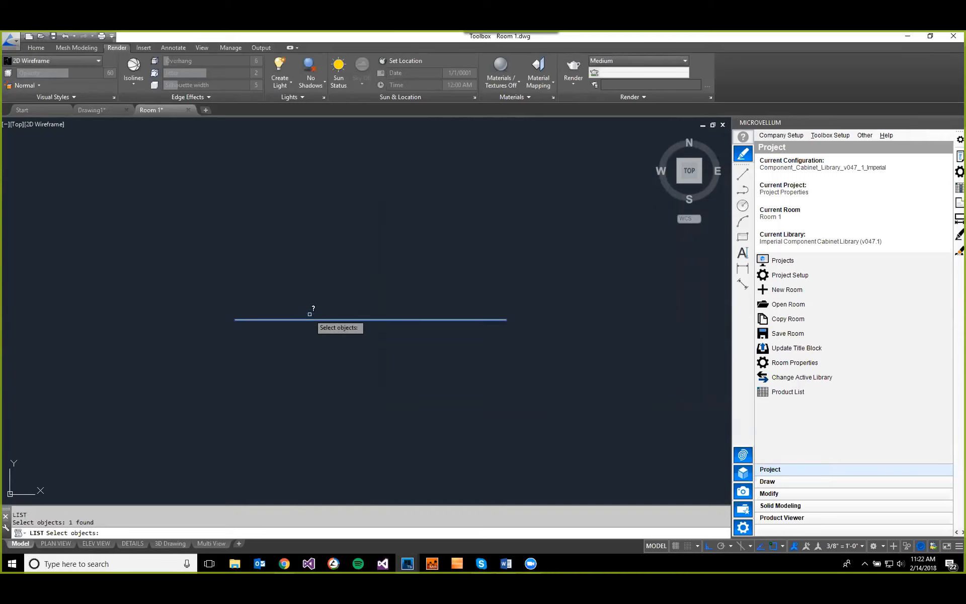
key(Return)
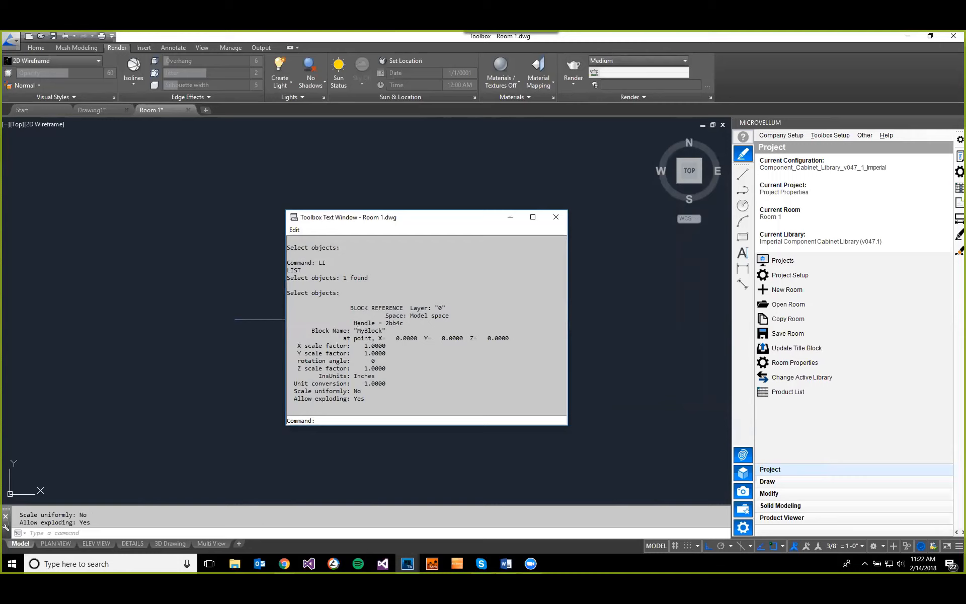
drag(356, 328, 378, 325)
click(556, 216)
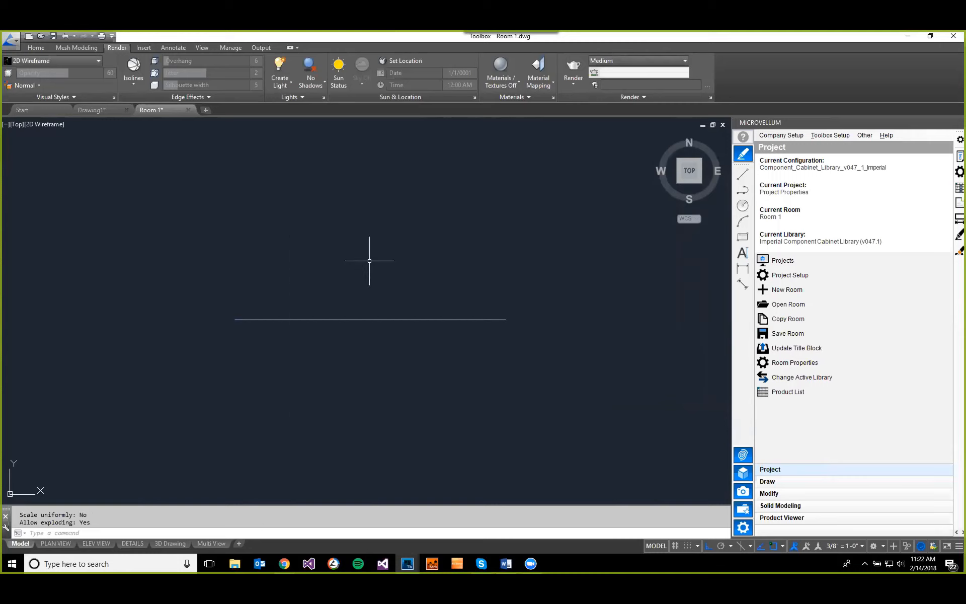
Step: Open the MyBlock block in the Block Editor
click(382, 319)
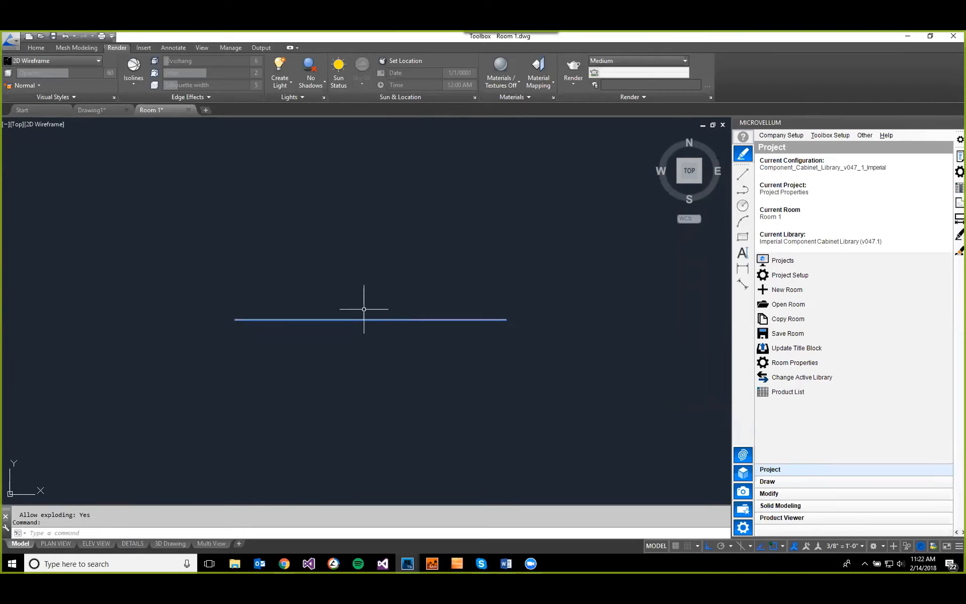
right_click(336, 317)
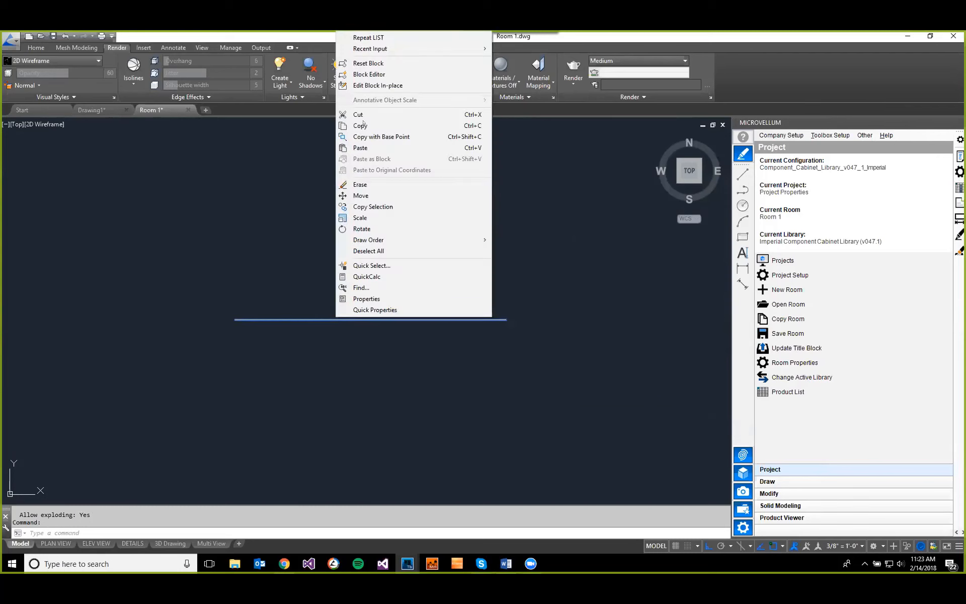
click(380, 75)
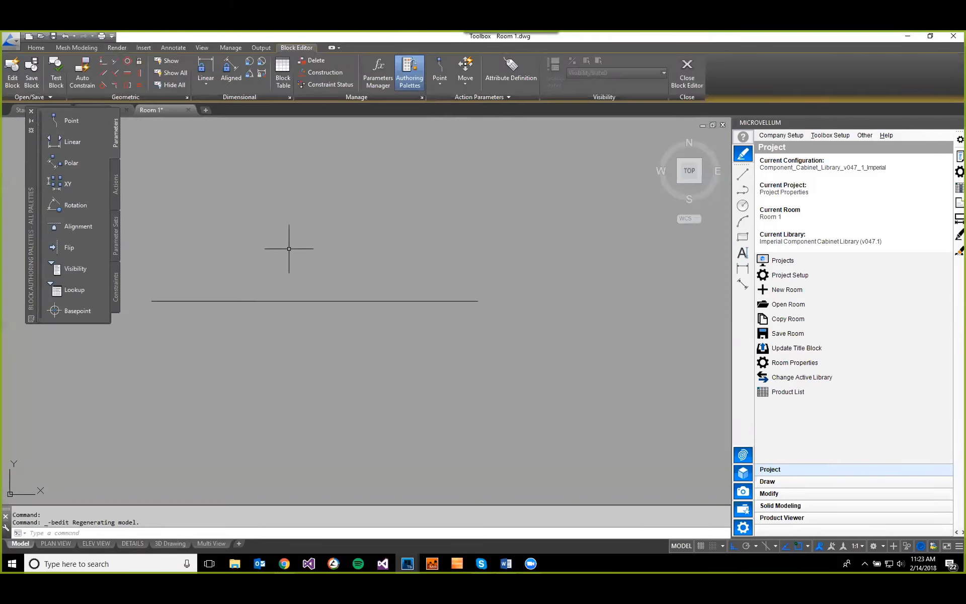
Step: Add an attribute with tag HINGETYPE, prompt HINGETYPE and default HINGEVALUE at the left end of the block's line
click(511, 70)
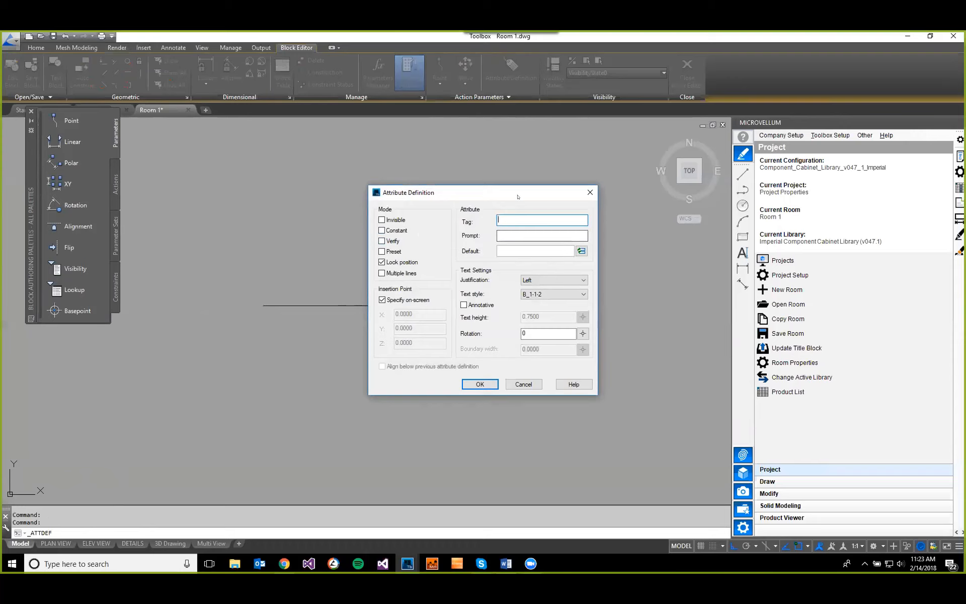
drag(517, 197, 471, 326)
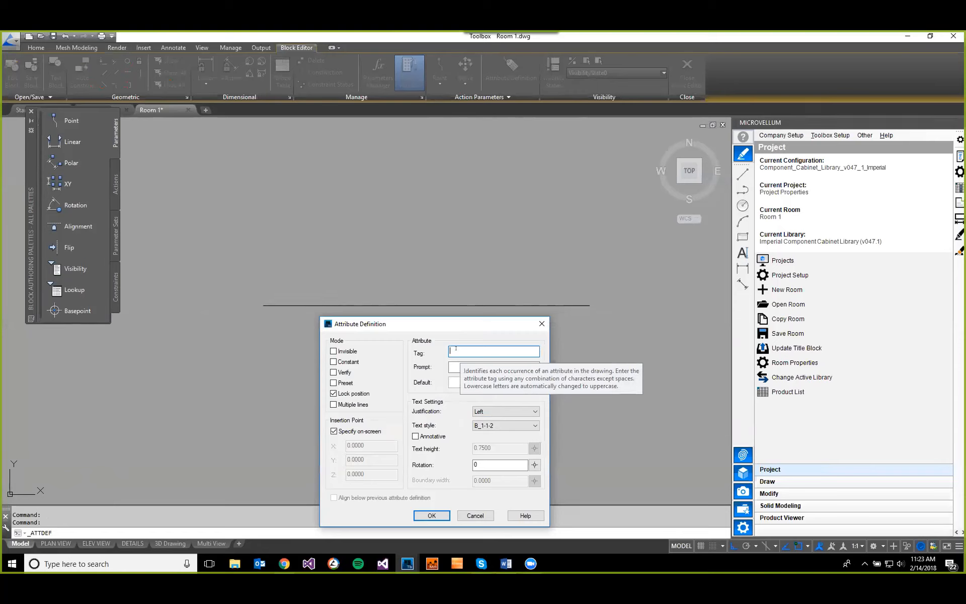
text(HINGE)
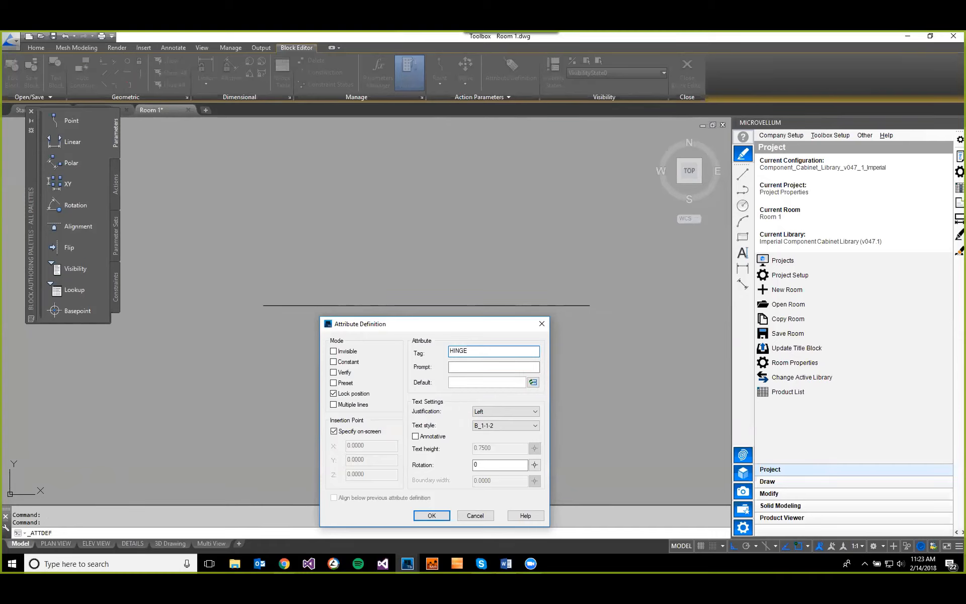
text(TYPE)
click(501, 372)
text(HINGETYPE)
click(494, 379)
text(HINGEVAL)
text(UE)
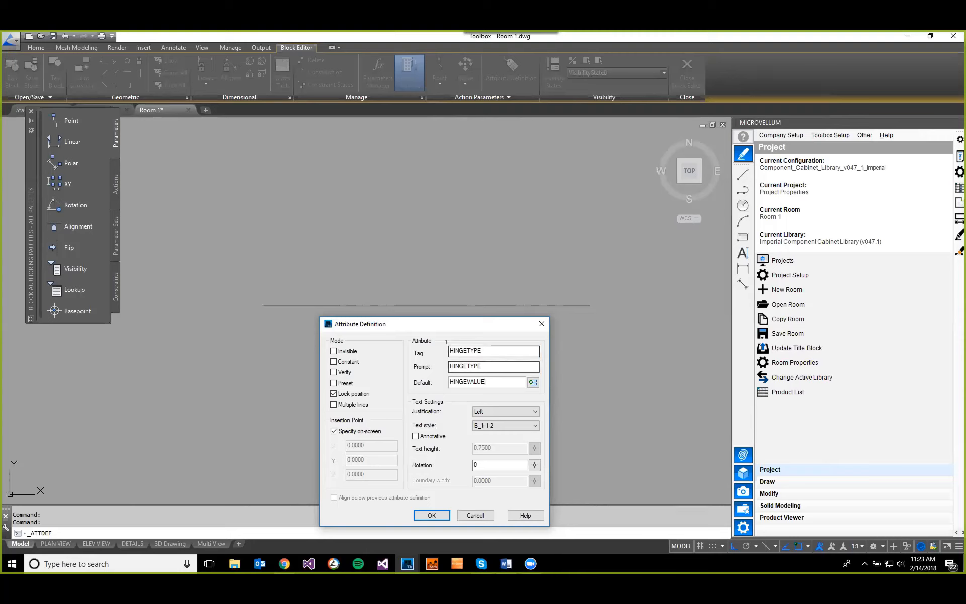
click(439, 516)
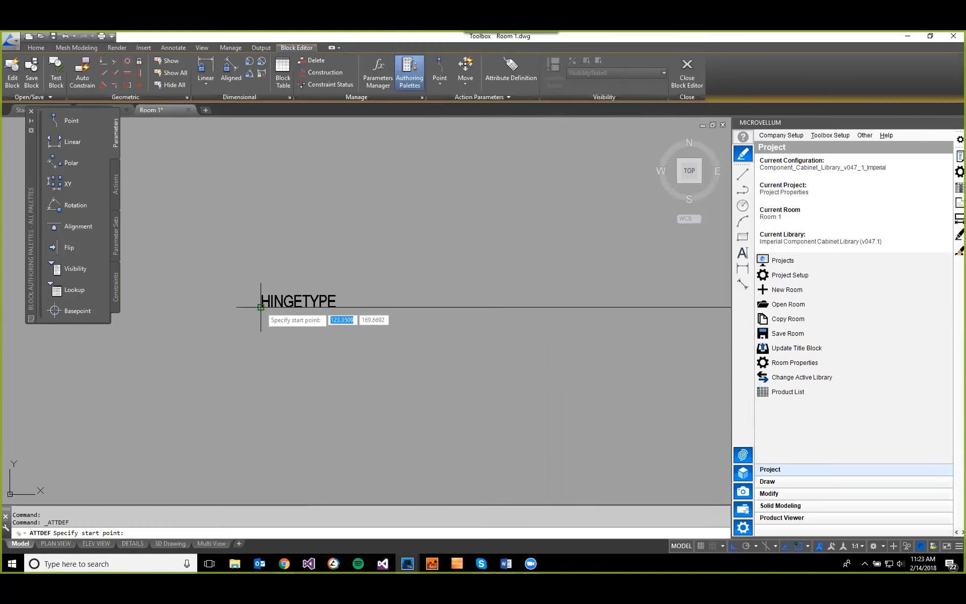
click(262, 303)
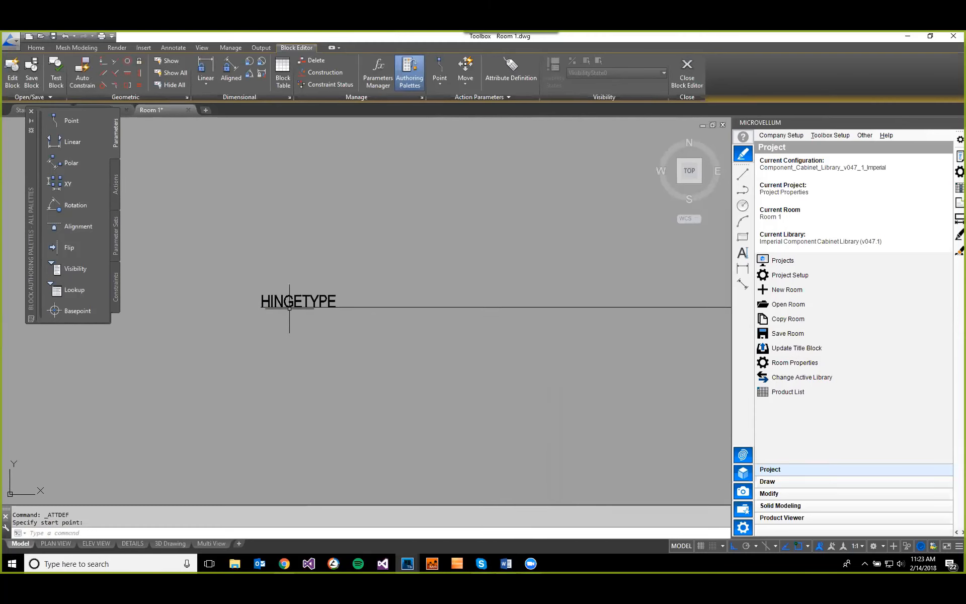
Step: Save the MyBlock definition and close the Block Editor
scroll(340, 323, down, 1)
scroll(340, 323, down, 1)
middle_drag(340, 323, 326, 319)
scroll(330, 319, up, 1)
click(32, 70)
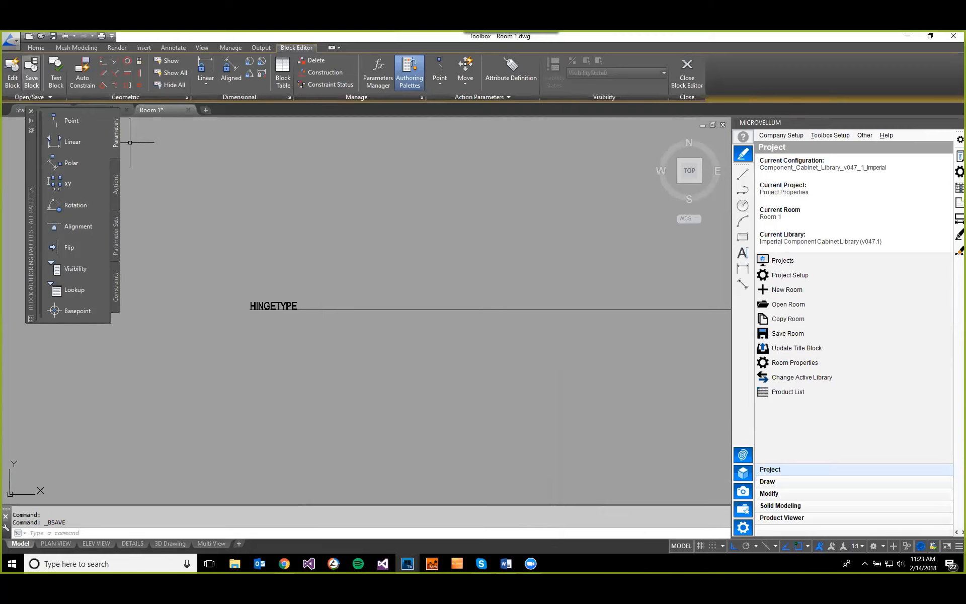
click(687, 70)
Step: Synchronize MyBlock's attributes in the Block Attribute Manager (BATTMAN) so the placed block picks up HINGETYPE
middle_drag(364, 312, 375, 324)
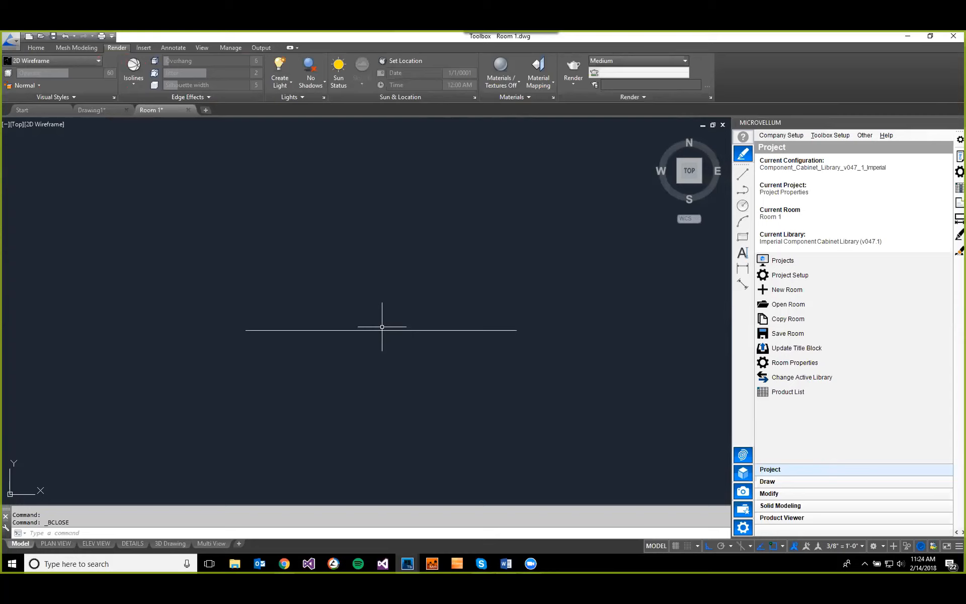
text(BATTMAN)
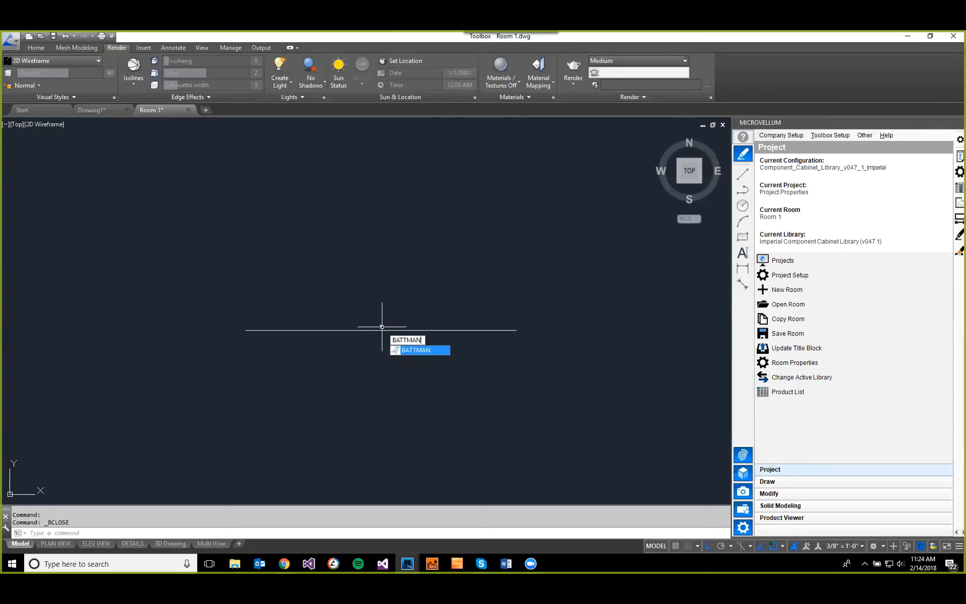
key(Return)
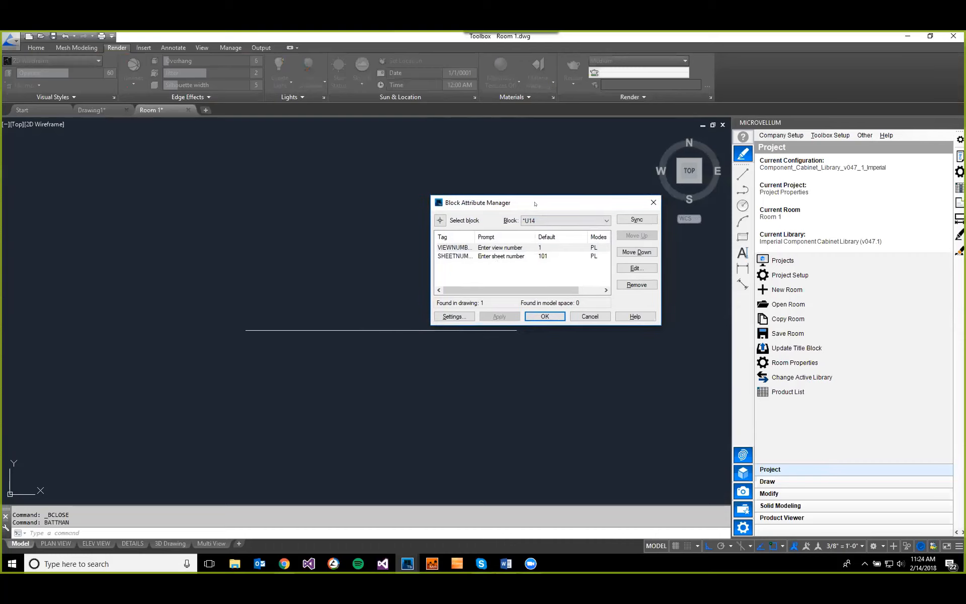
click(605, 220)
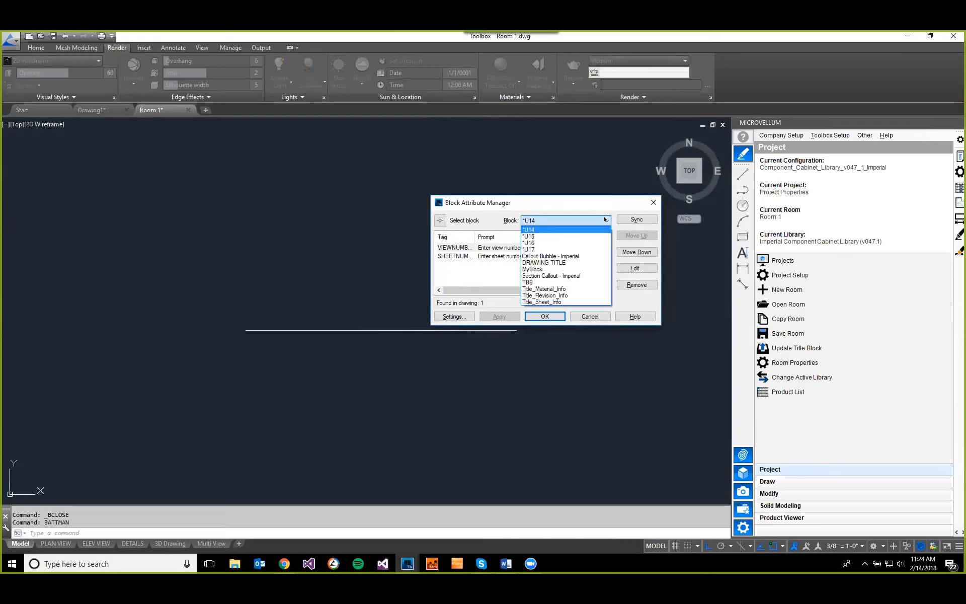
click(552, 268)
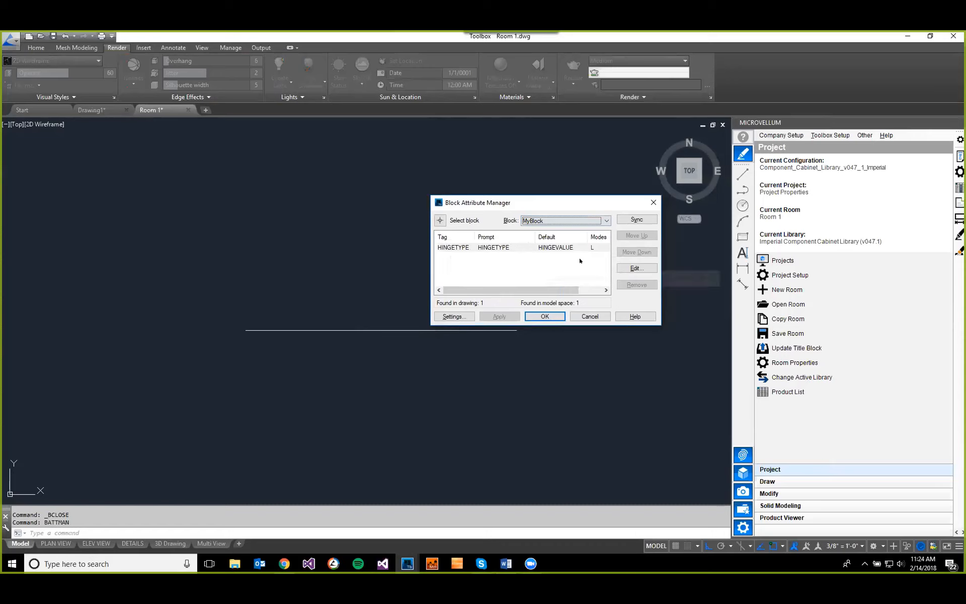
click(636, 219)
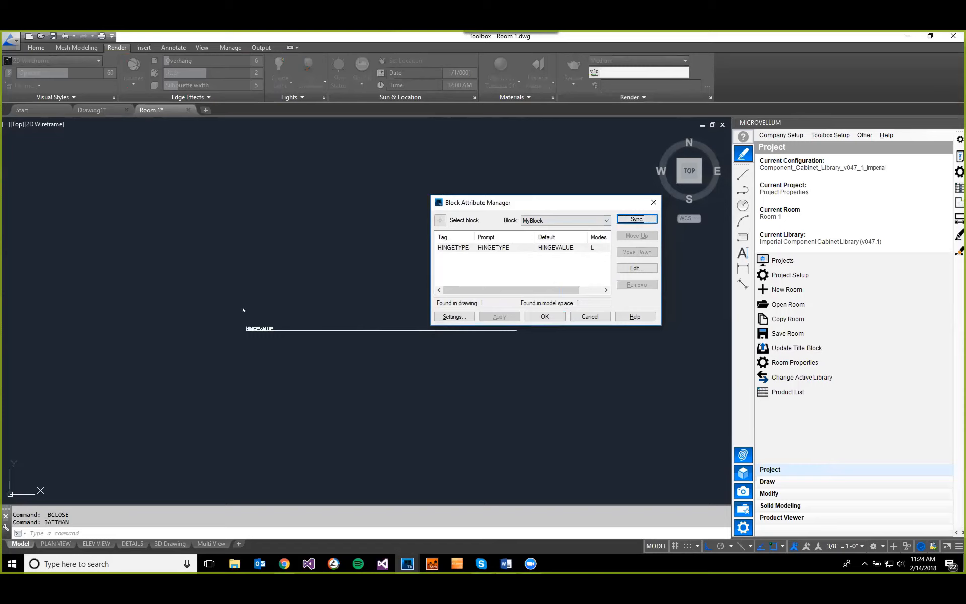
click(546, 316)
scroll(226, 307, up, 4)
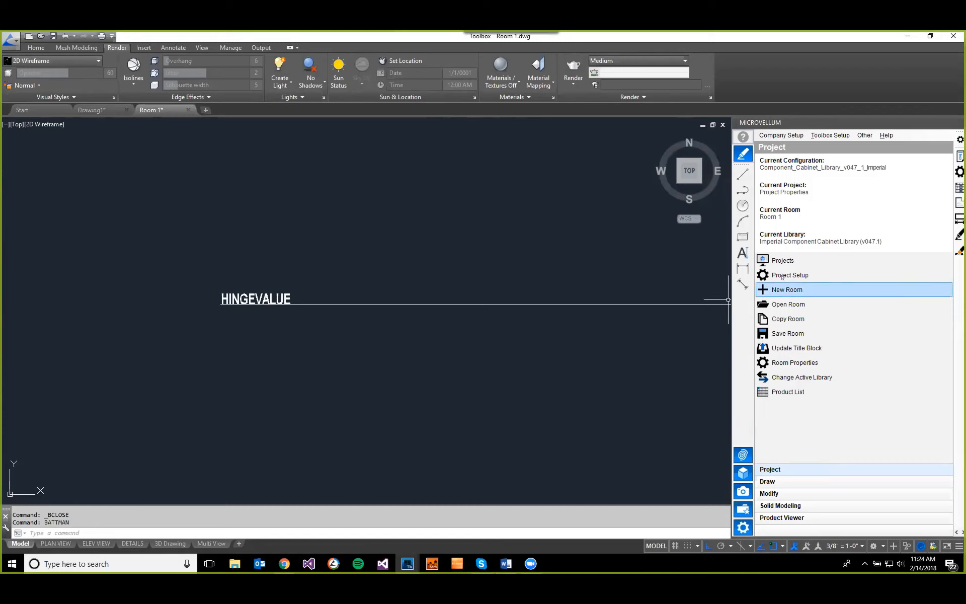
Step: Edit the project-level Hinge Selection property in Project Setup and set its title block name to MyBlock
click(762, 278)
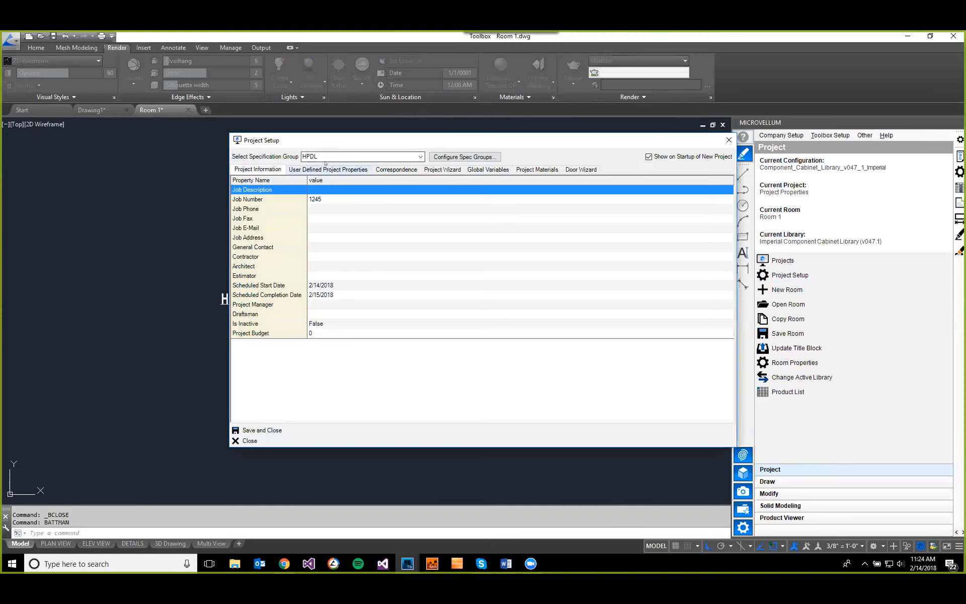
click(327, 169)
click(351, 228)
right_click(351, 229)
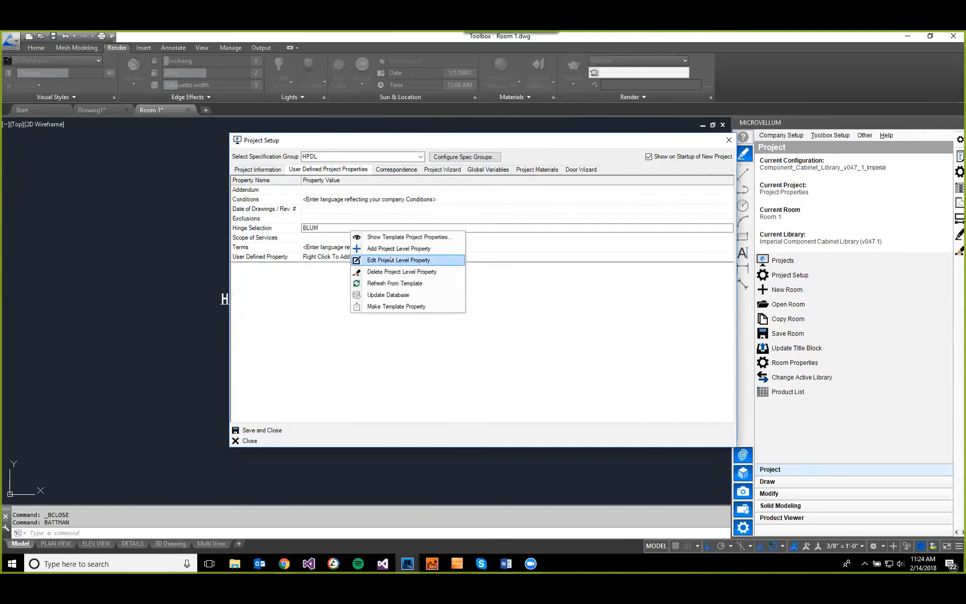
click(391, 259)
click(415, 221)
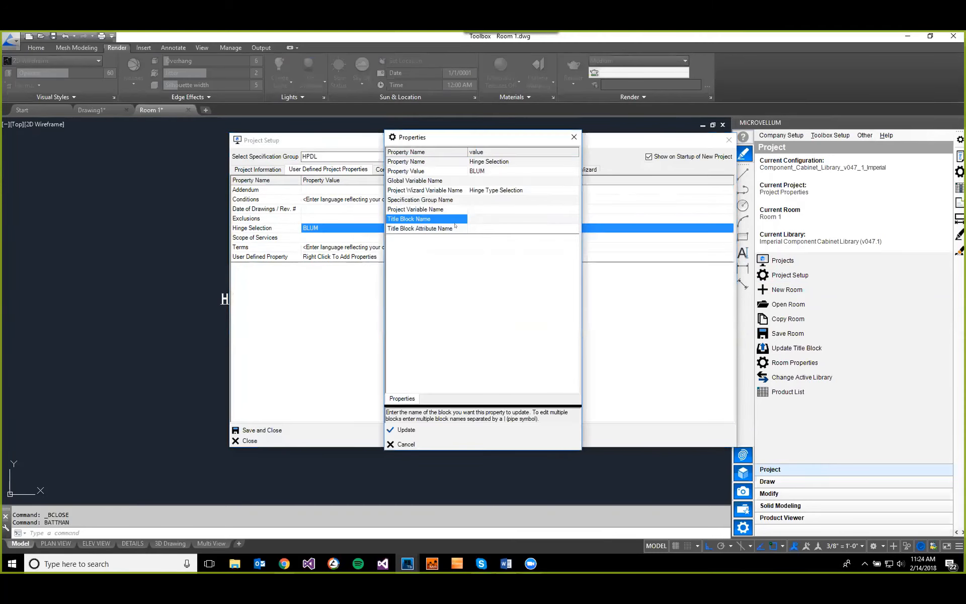
text(MyBlock)
Step: Set the Hinge Selection property's title block attribute name to HINGETYPE, update the property, and save and close Project Setup
click(480, 228)
text(HINGES)
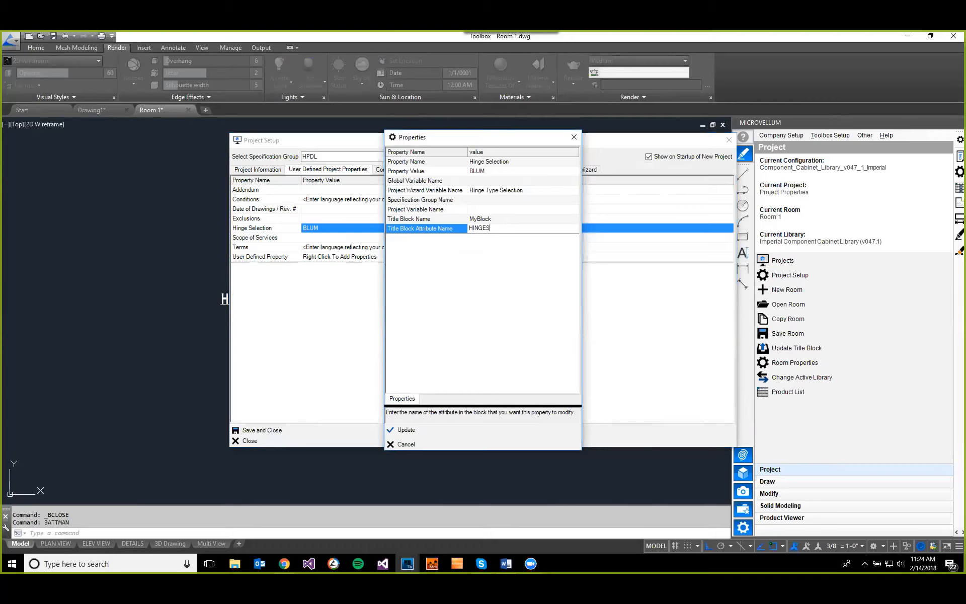
key(BackSpace)
text(TYPE)
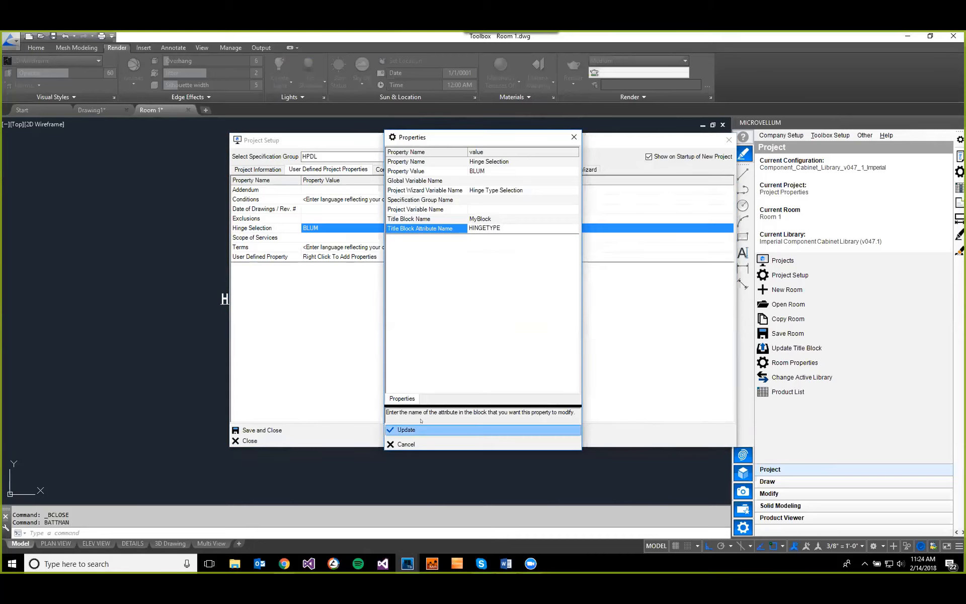
click(406, 429)
click(262, 429)
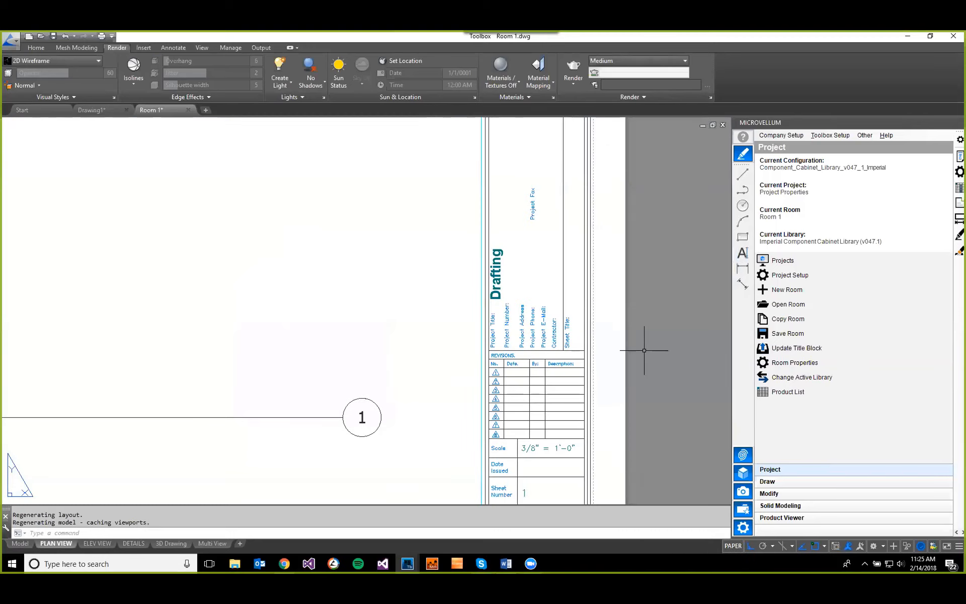
Step: Update the title block from model space, letting the location-specific properties take precedence for title block attributes
scroll(532, 396, down, 2)
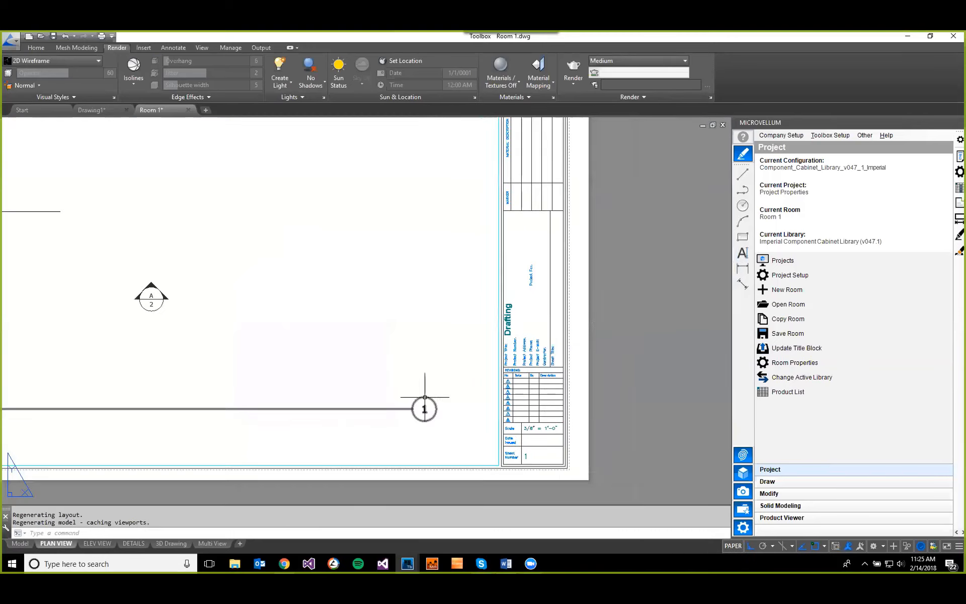
click(20, 543)
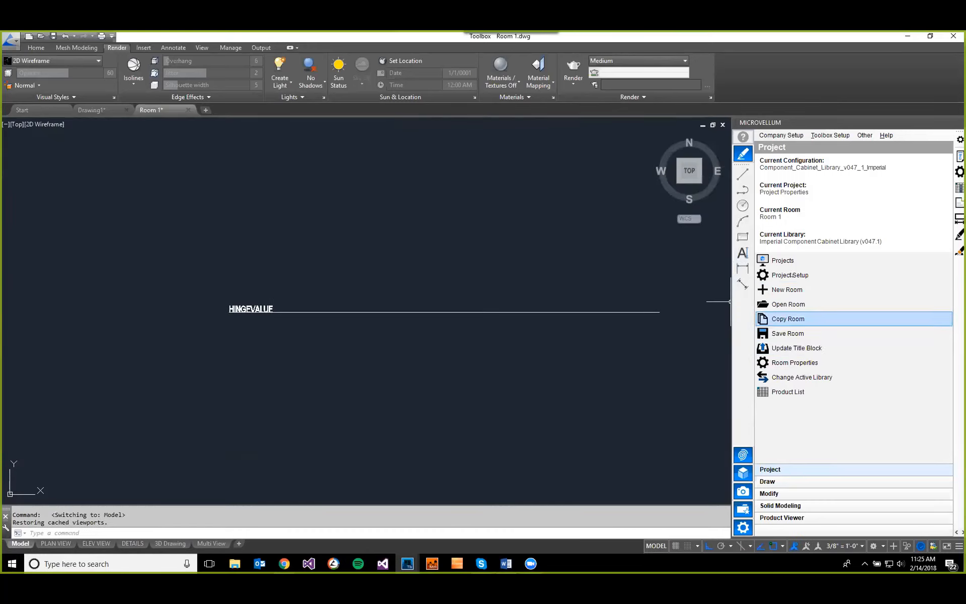
click(833, 347)
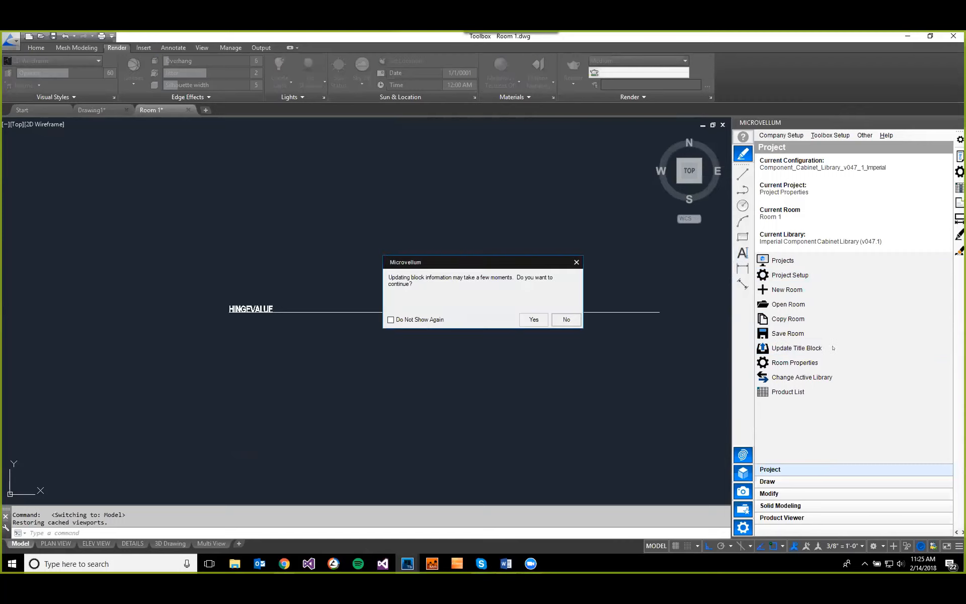
click(533, 320)
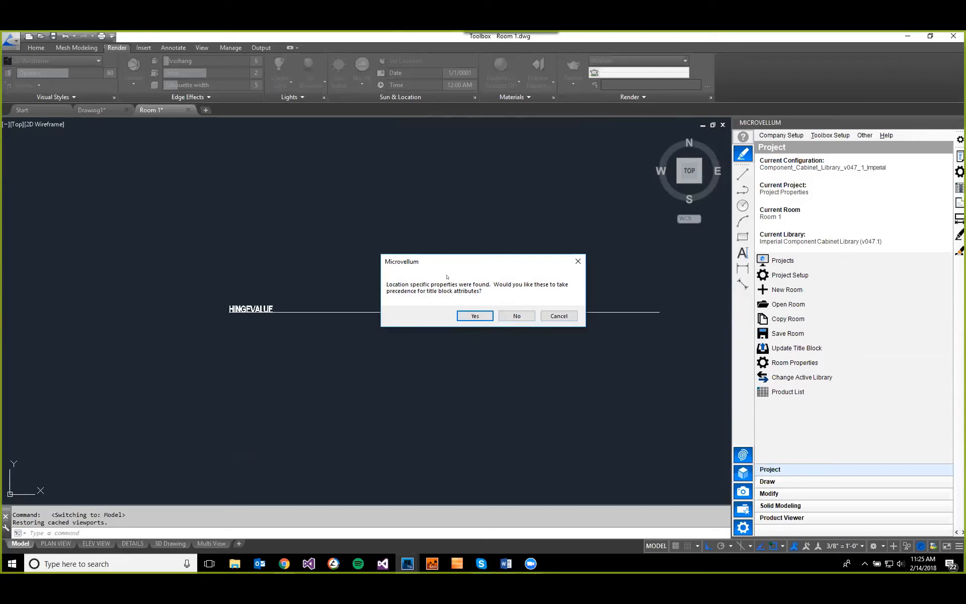
click(469, 316)
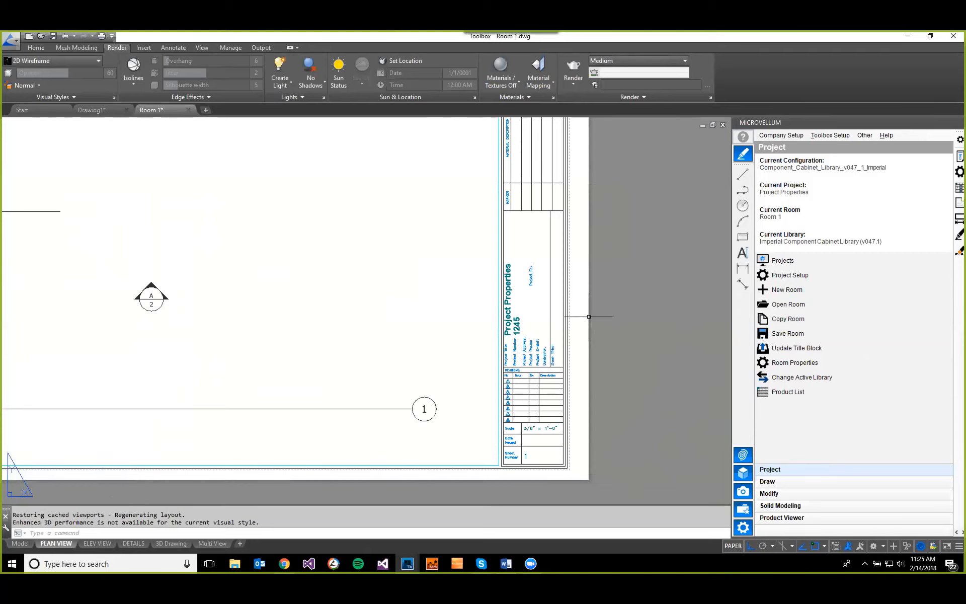
Step: Check the project title and number in the Plan View title block and MyBlock's hinge attribute in model space
scroll(516, 267, up, 2)
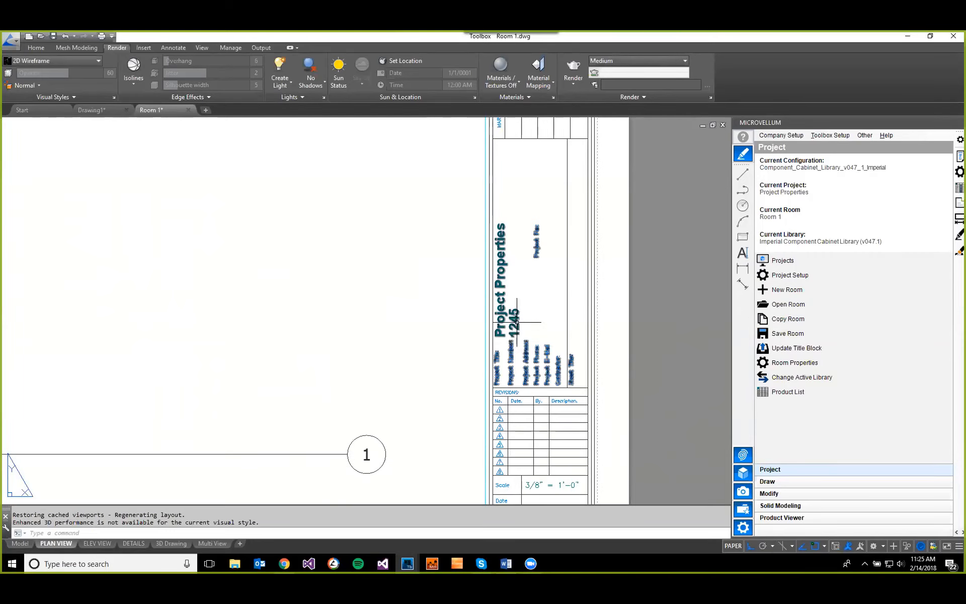
scroll(534, 324, down, 3)
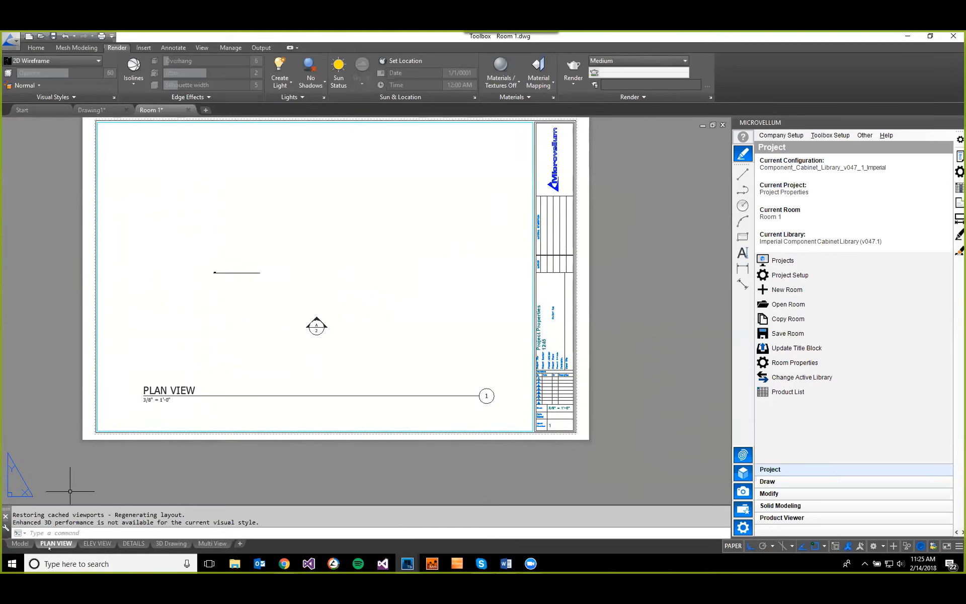
click(21, 543)
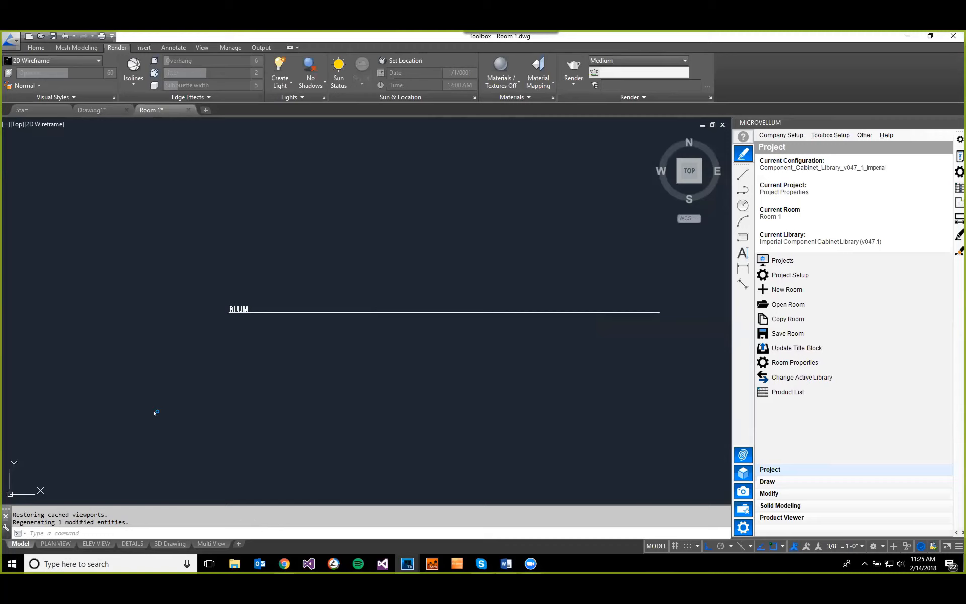
scroll(234, 304, up, 2)
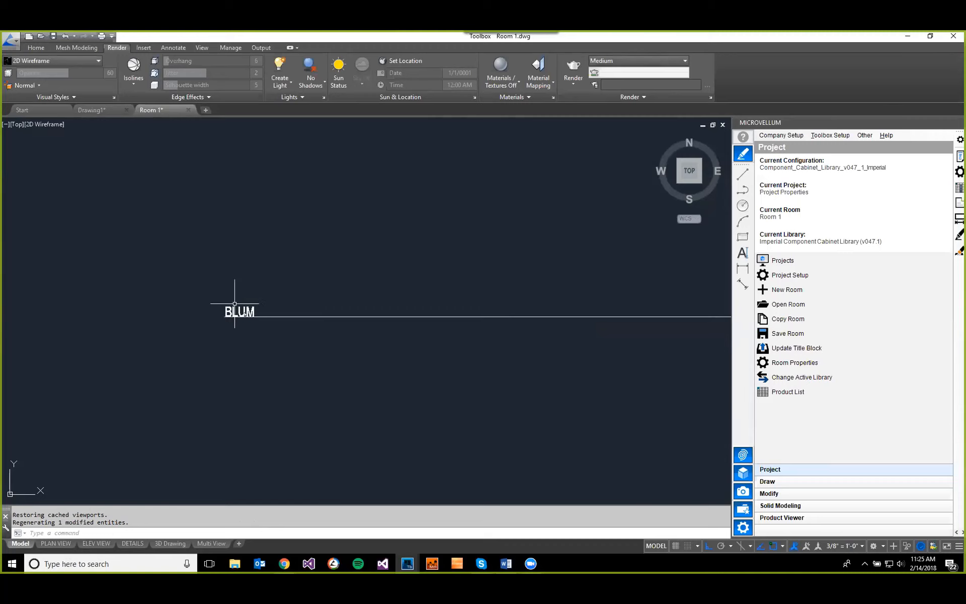
click(234, 304)
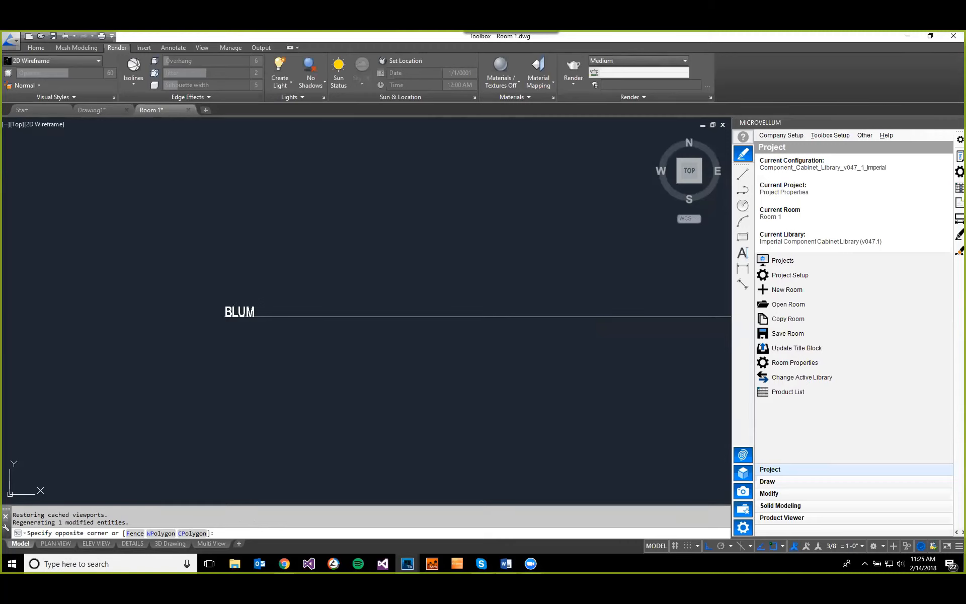
key(Escape)
scroll(420, 385, down, 2)
middle_drag(420, 385, 363, 375)
Step: Review the Project Wizard's hinge hardware selections in Project Setup and close it without saving
click(774, 275)
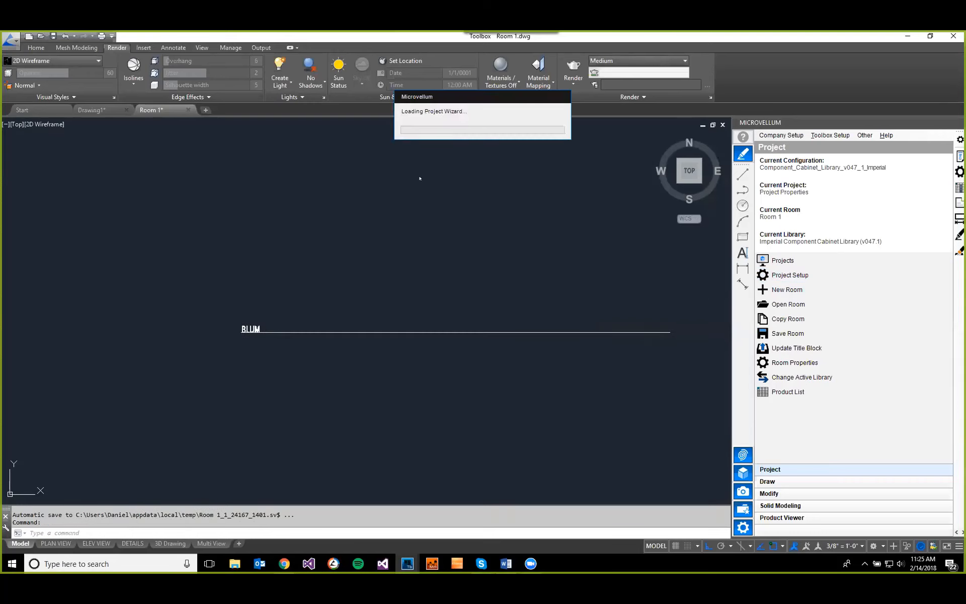
click(442, 169)
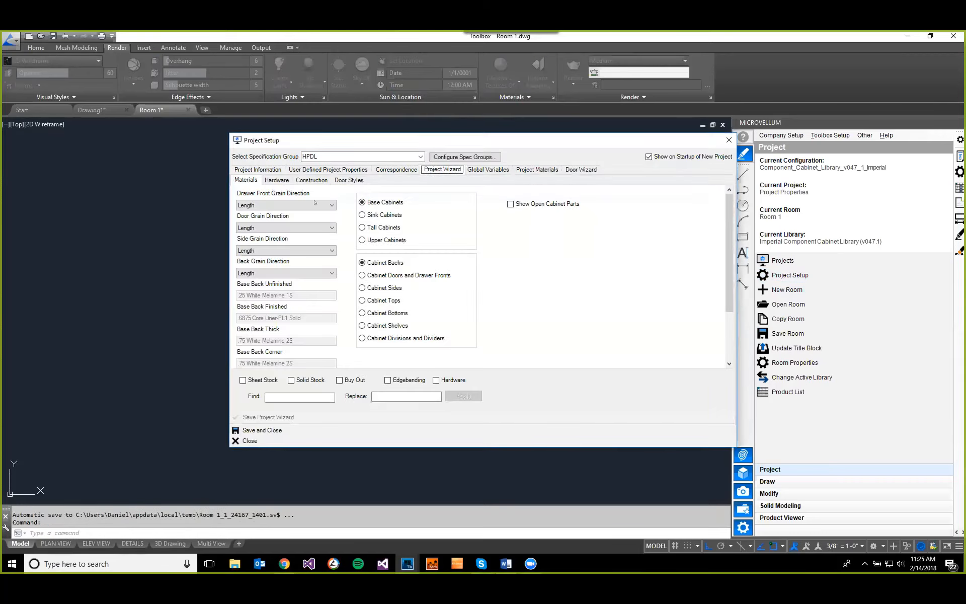
click(278, 182)
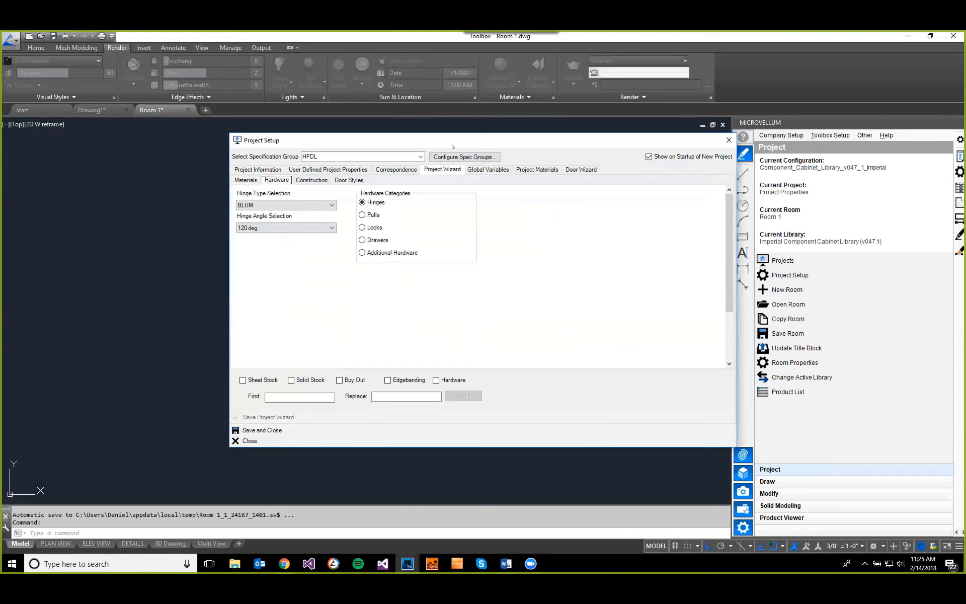
click(267, 440)
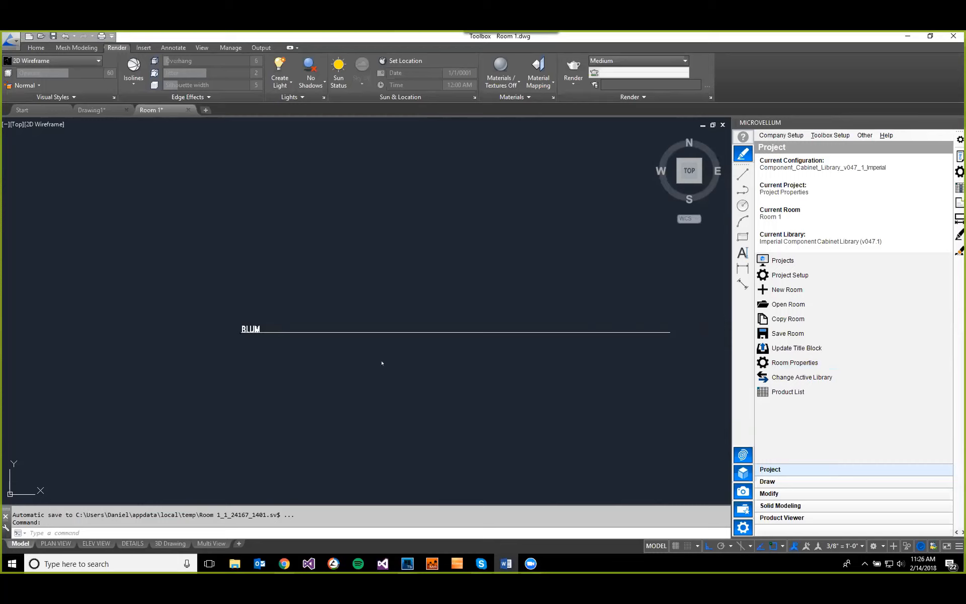
Step: Open the Properties design report using the work order 2_14_2018-9.36.12 AM
click(830, 135)
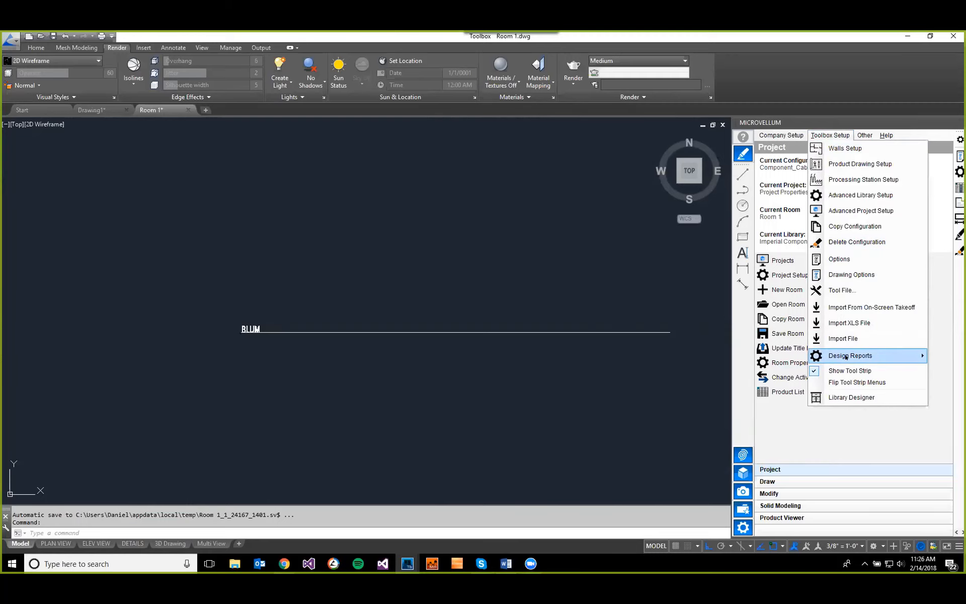
mouse_move(847, 357)
click(742, 356)
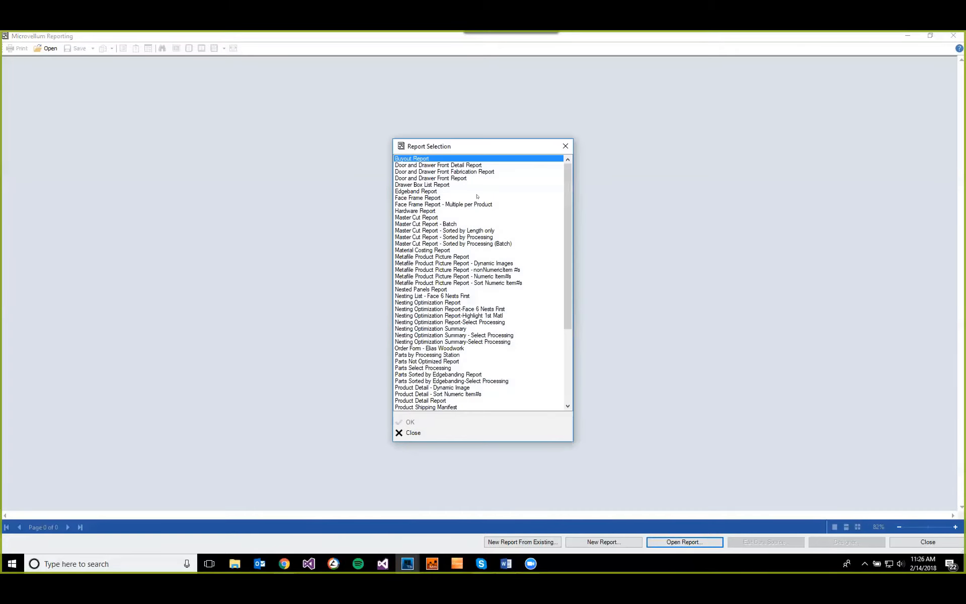
scroll(467, 355, down, 4)
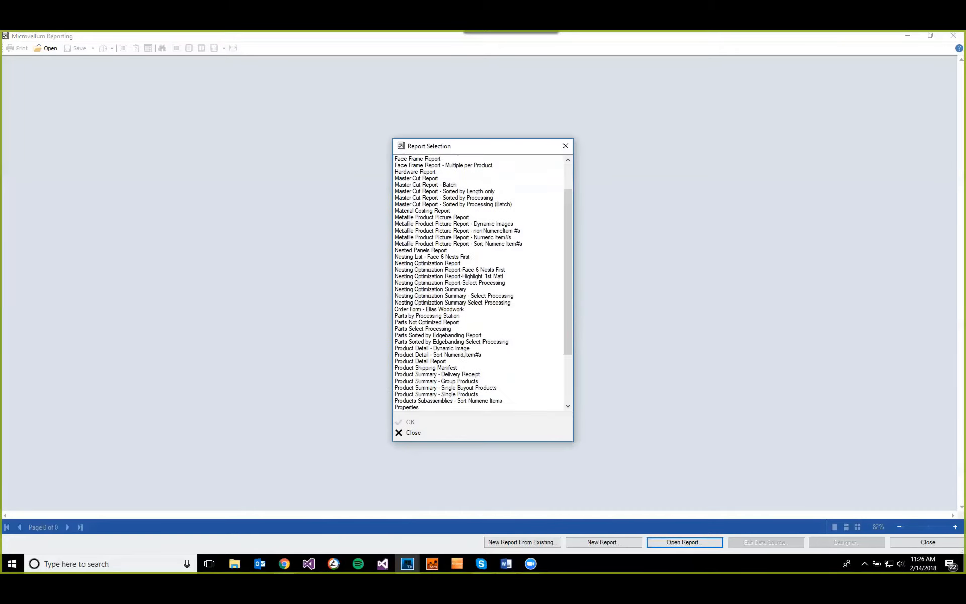
click(420, 367)
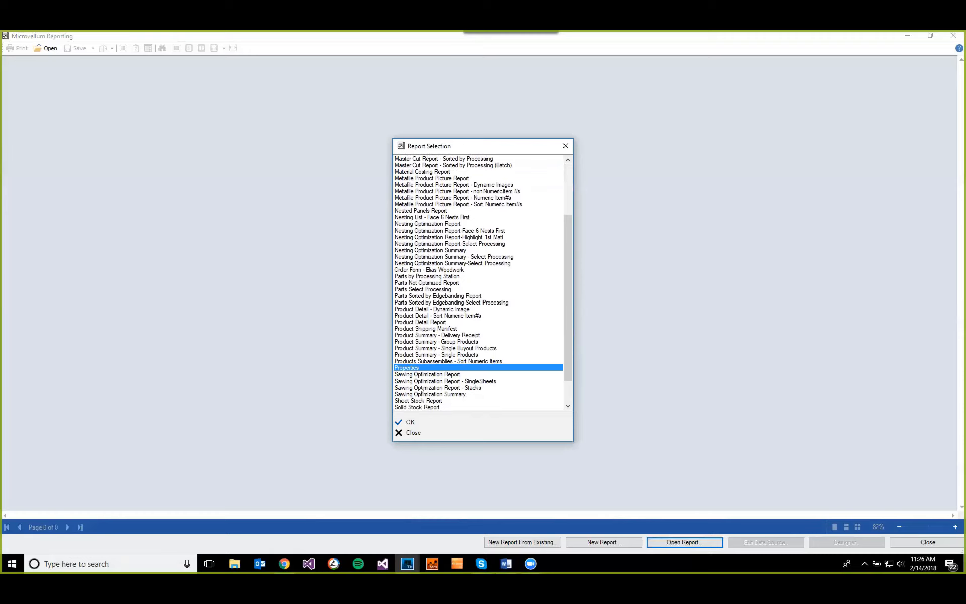
click(421, 421)
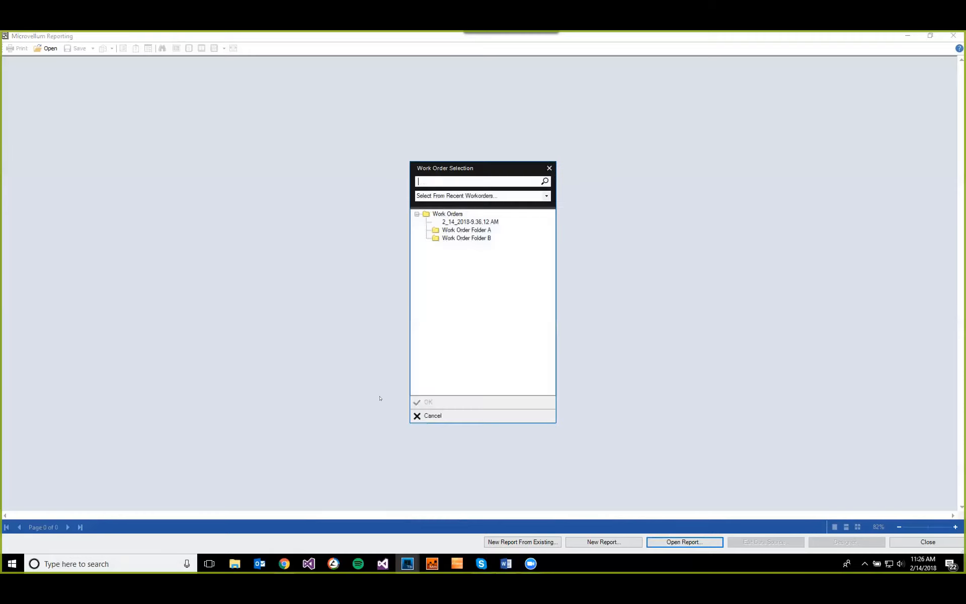
click(453, 222)
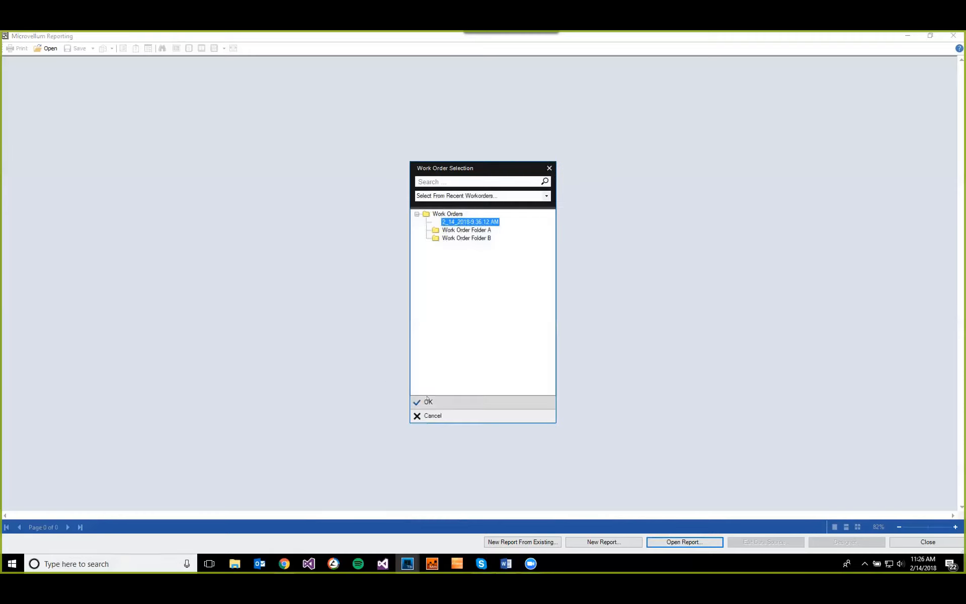
click(429, 401)
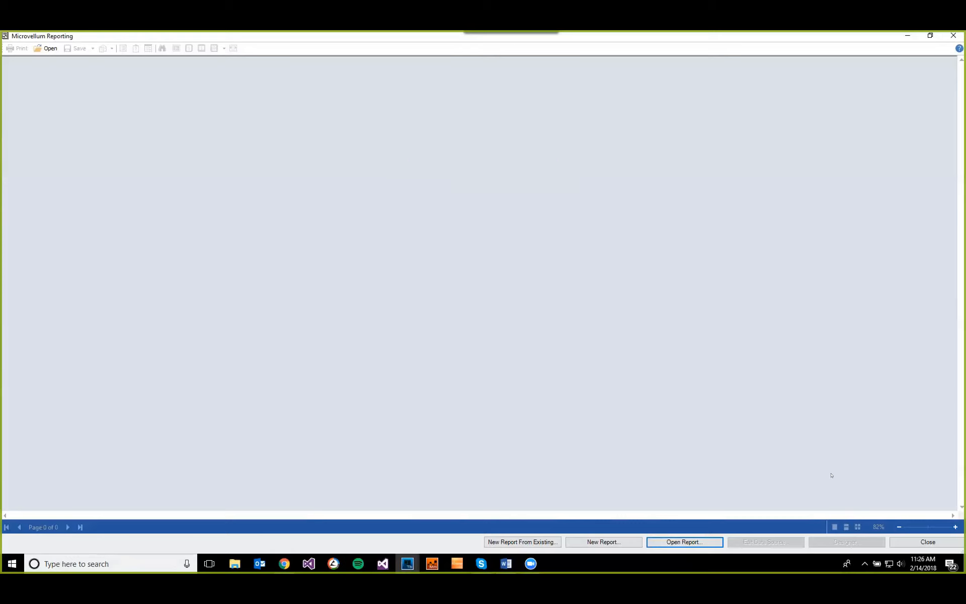
Step: Review which Microvellum Factory database tables the Properties report's data source uses, and close the report setup
click(765, 541)
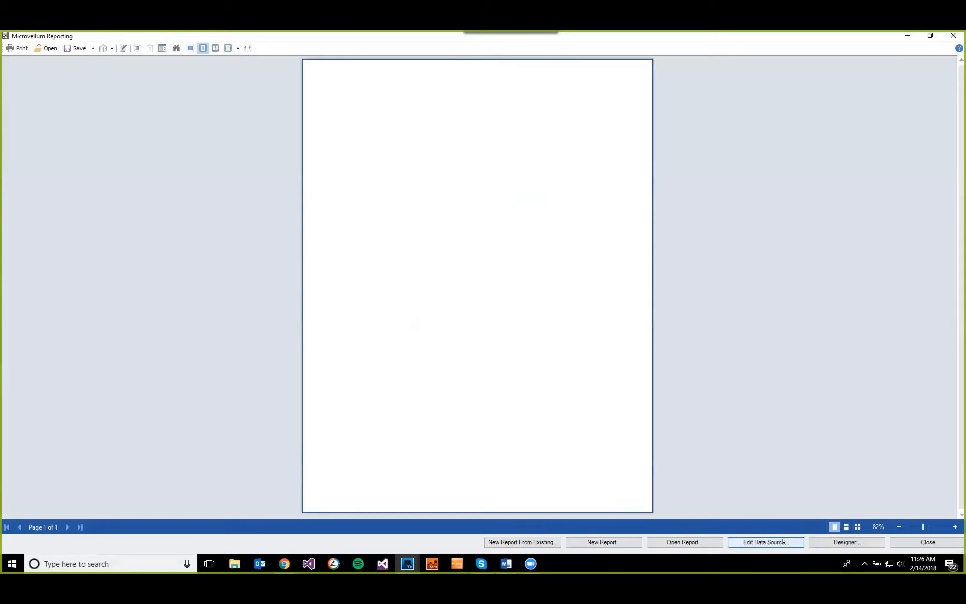
click(418, 234)
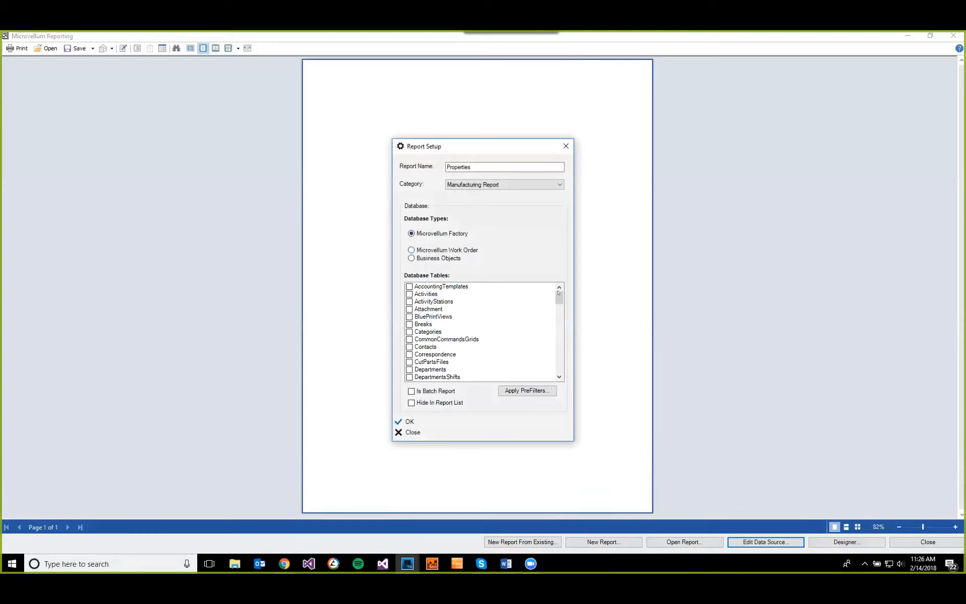
drag(558, 292, 559, 340)
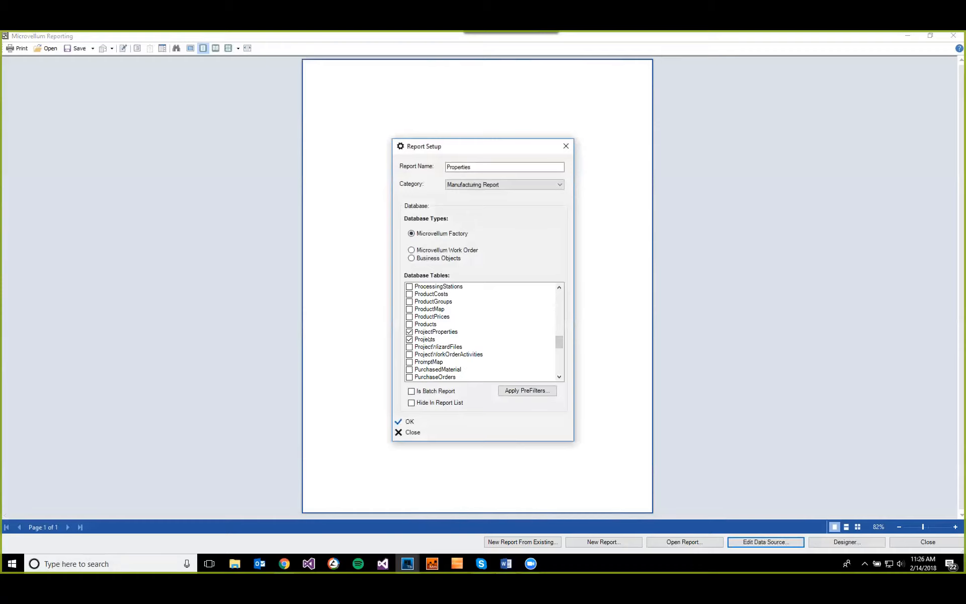
click(420, 432)
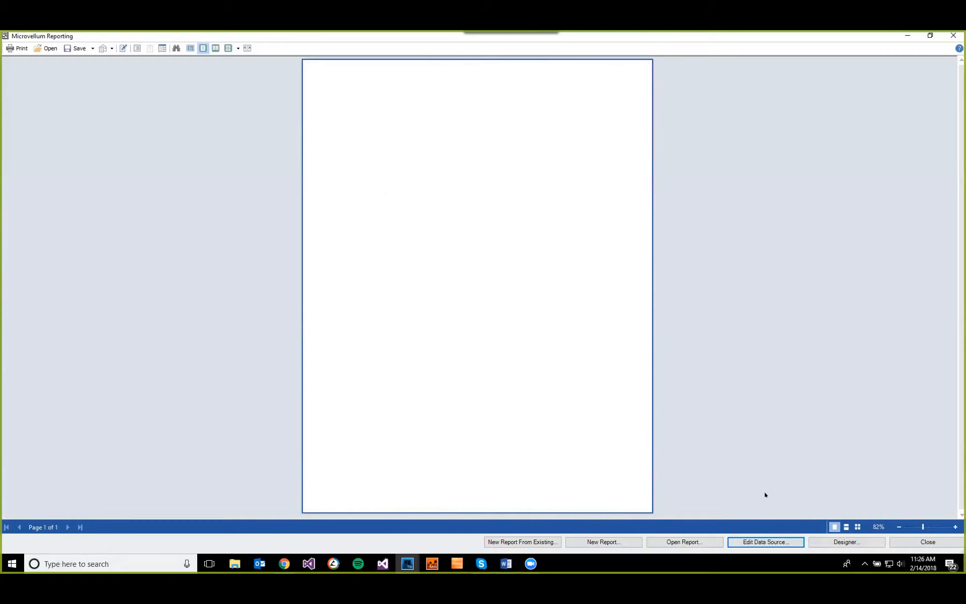
Step: Open the Properties report in the Designer and expand the NewDataSet data source in the dictionary
click(847, 543)
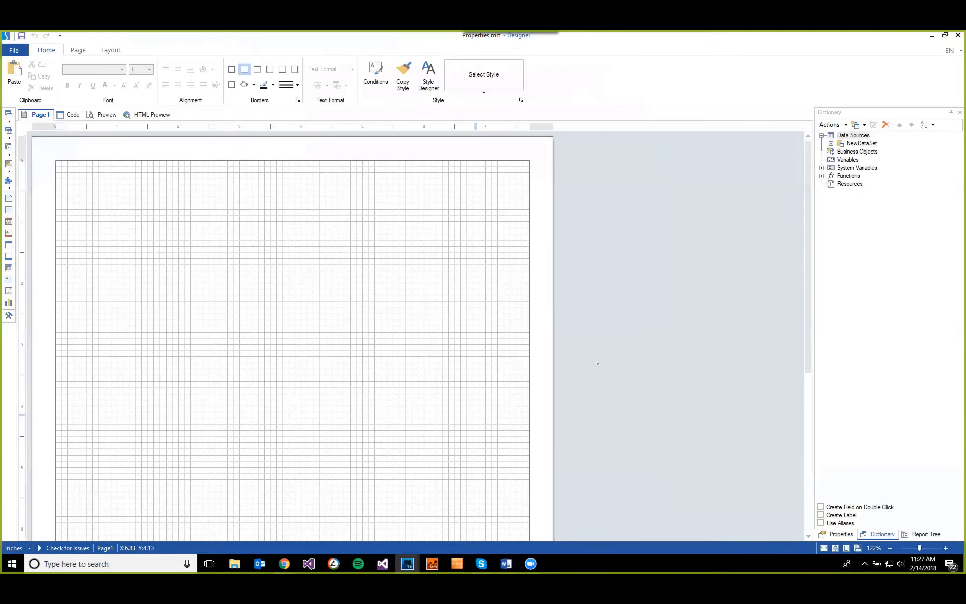
click(858, 144)
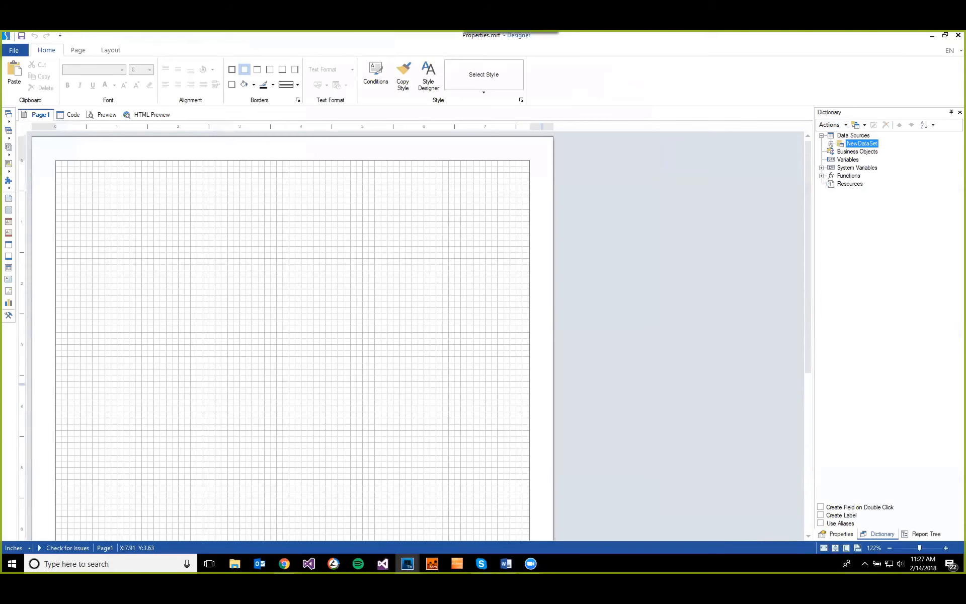
click(831, 144)
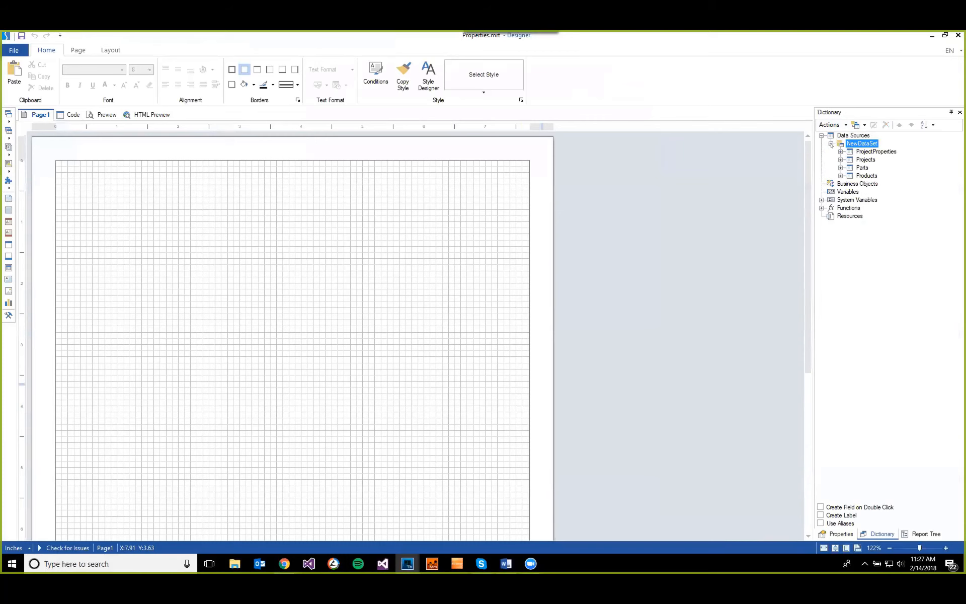
Step: View the Projects table's data and examine the JobNumber and JobPhone fields of the Project Properties record
click(858, 159)
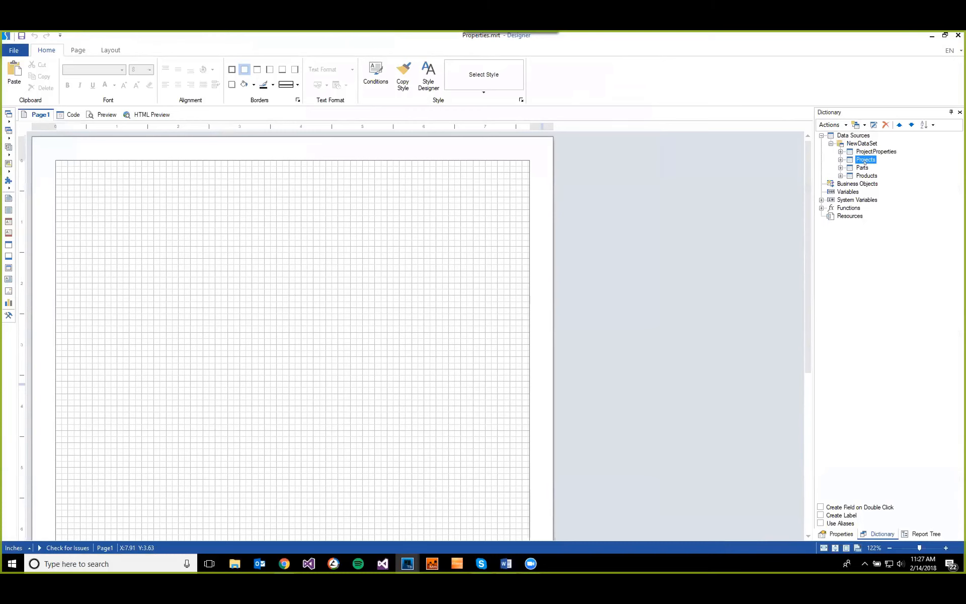
right_click(862, 161)
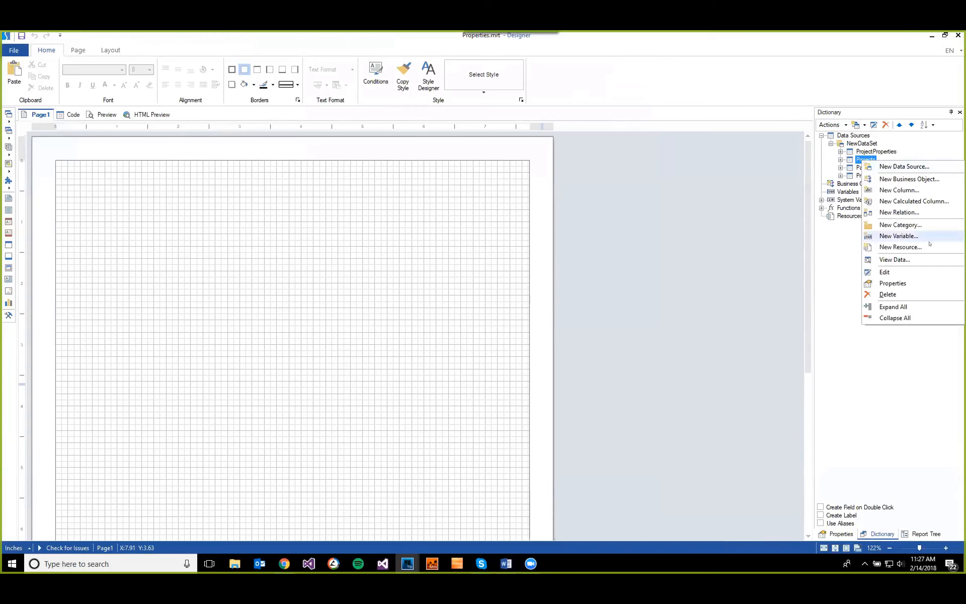
click(912, 260)
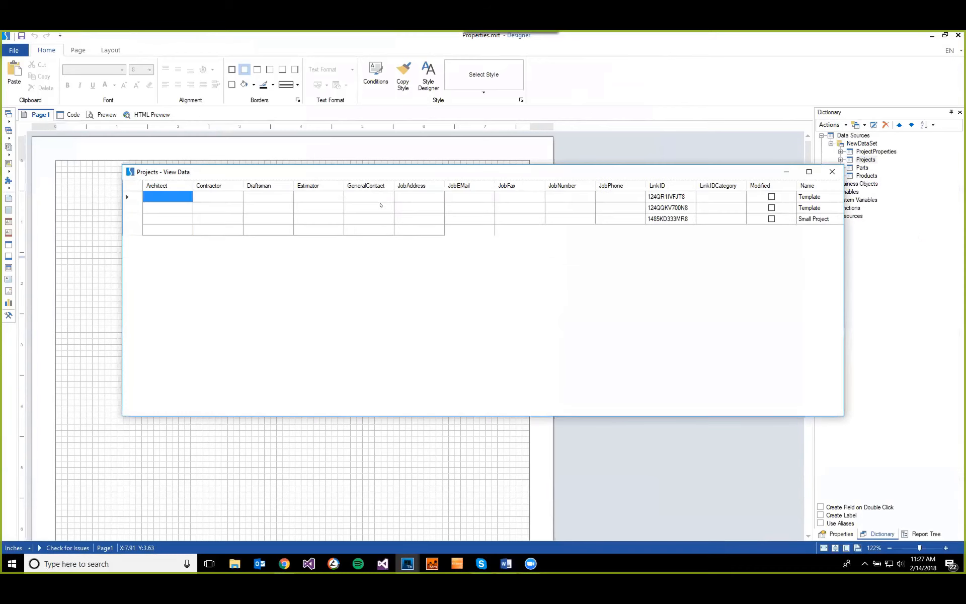
drag(447, 412, 513, 411)
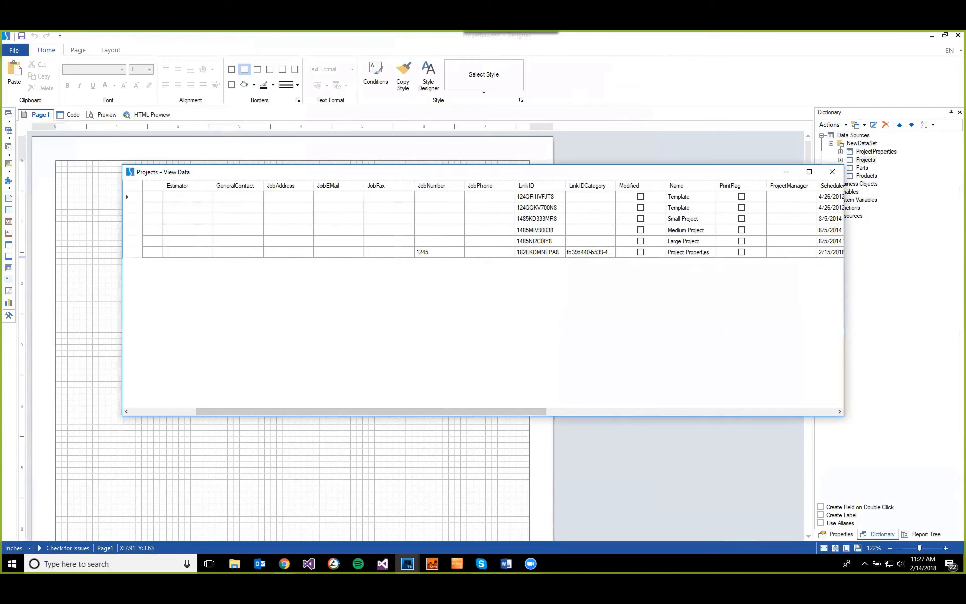
click(453, 251)
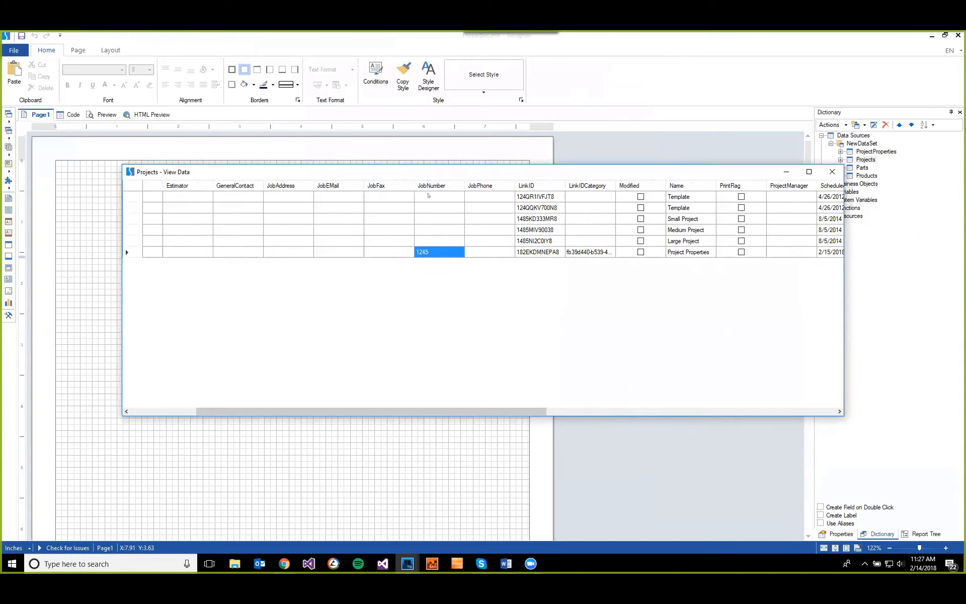
click(491, 252)
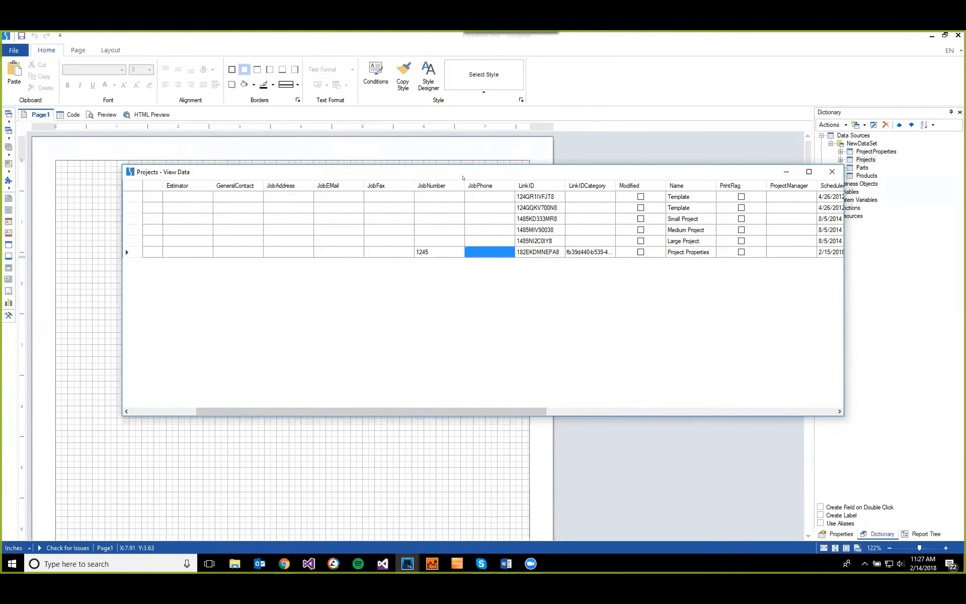
drag(463, 178, 477, 179)
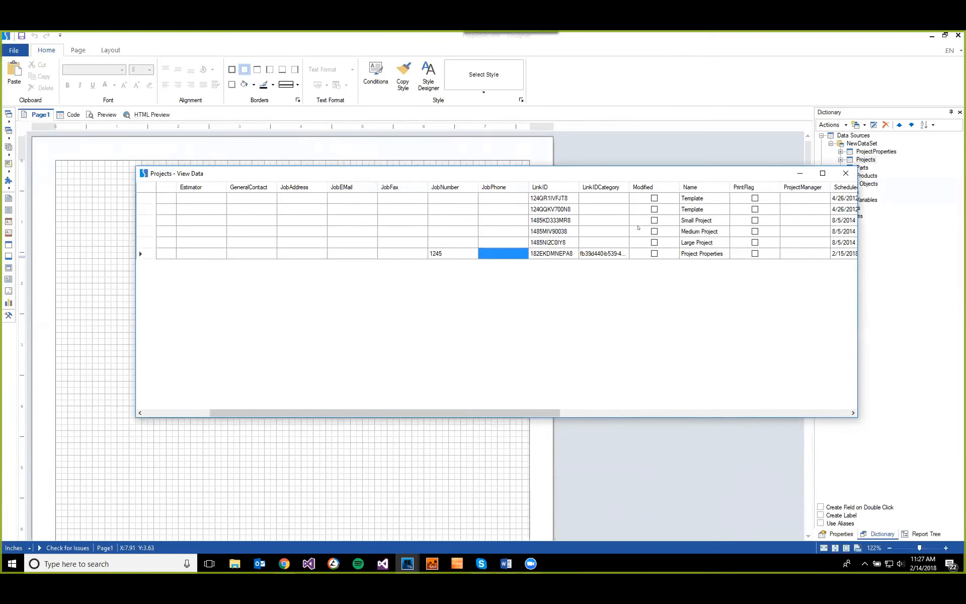
Step: Close the Projects data view and open the data of the ProjectProperties table
click(845, 173)
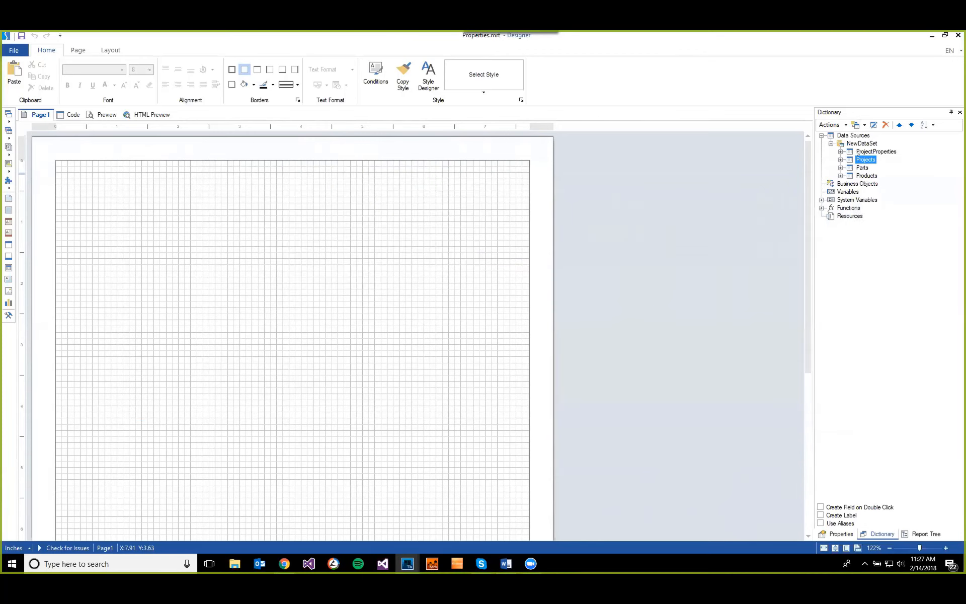
click(871, 152)
right_click(862, 152)
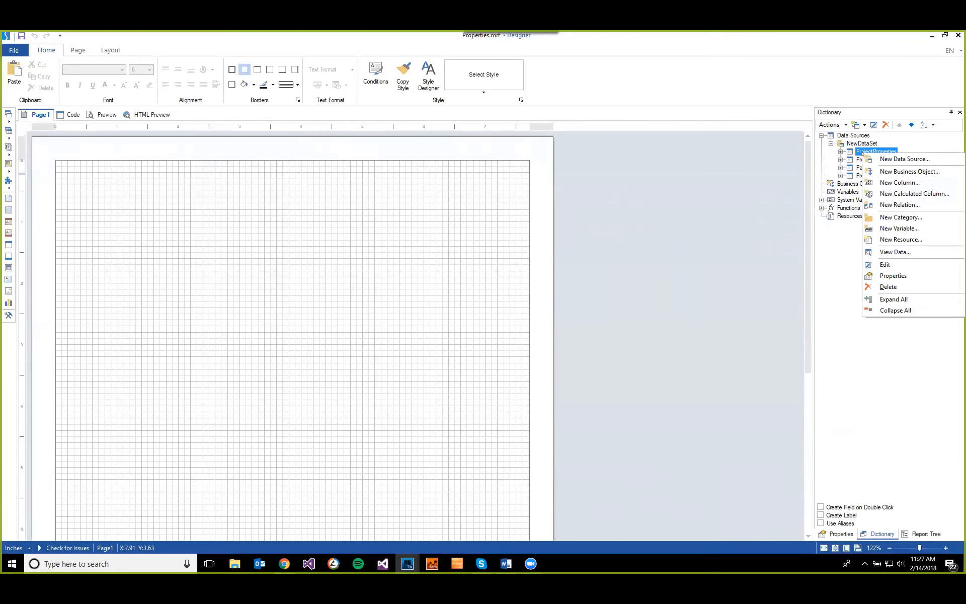
click(884, 249)
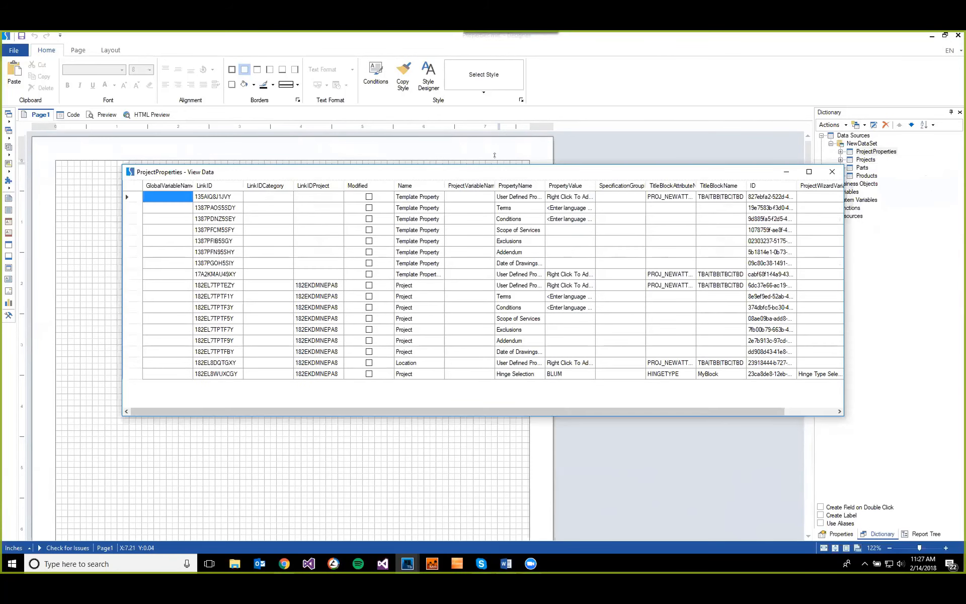
Step: Examine the property value, title block attribute and title block name of the Hinge Selection record in the ProjectProperties data
drag(499, 171, 465, 160)
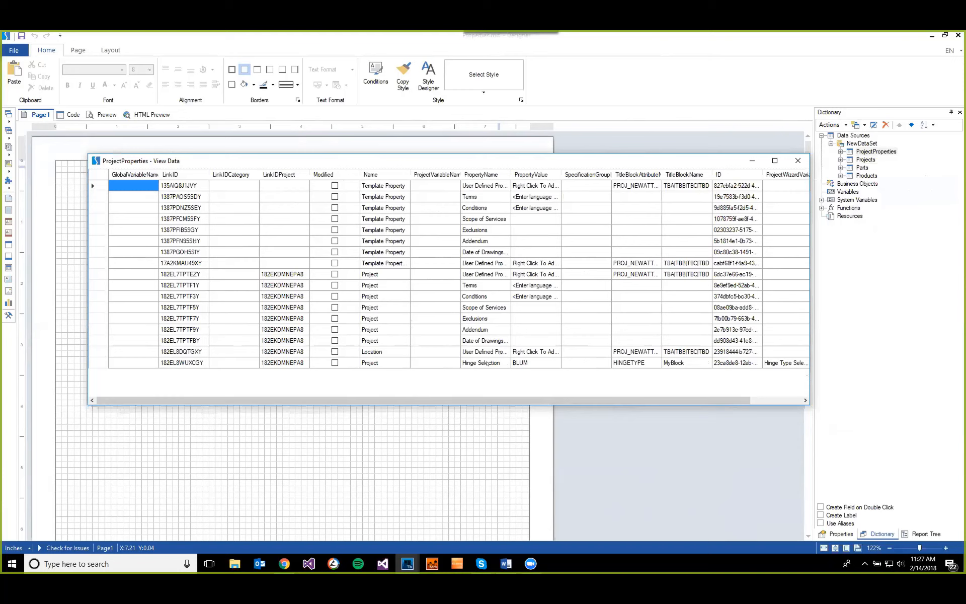
click(518, 363)
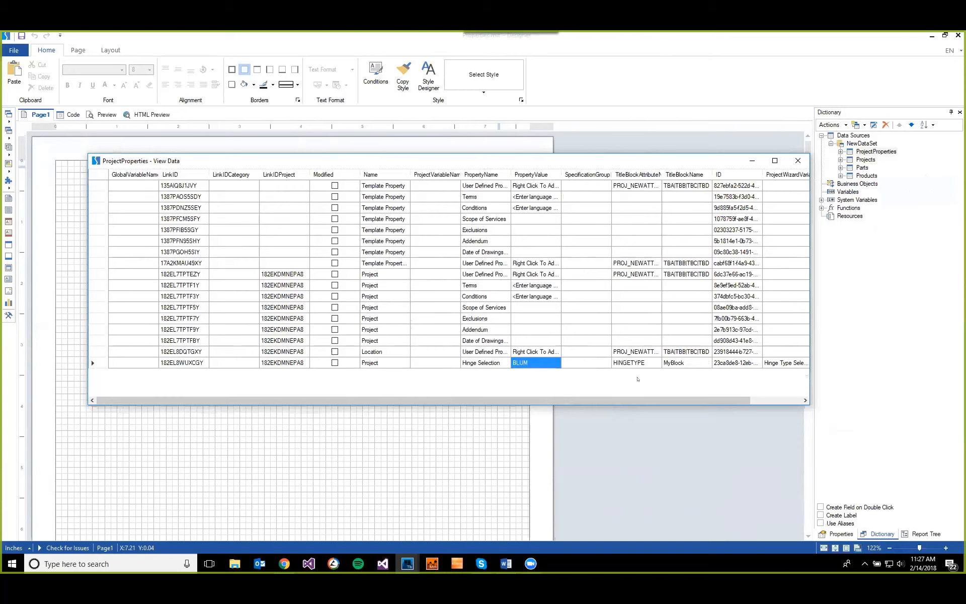
click(644, 363)
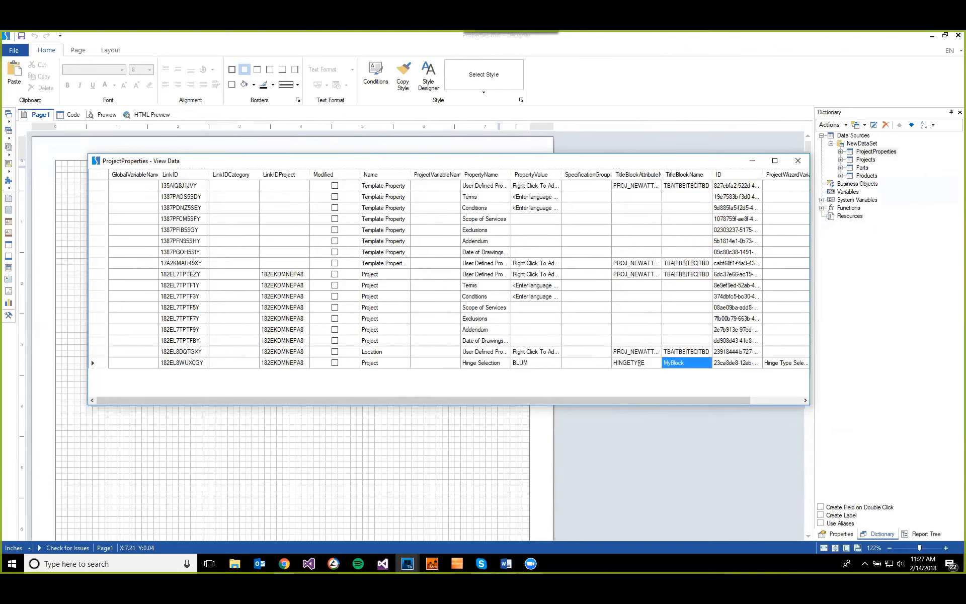
click(670, 364)
click(660, 363)
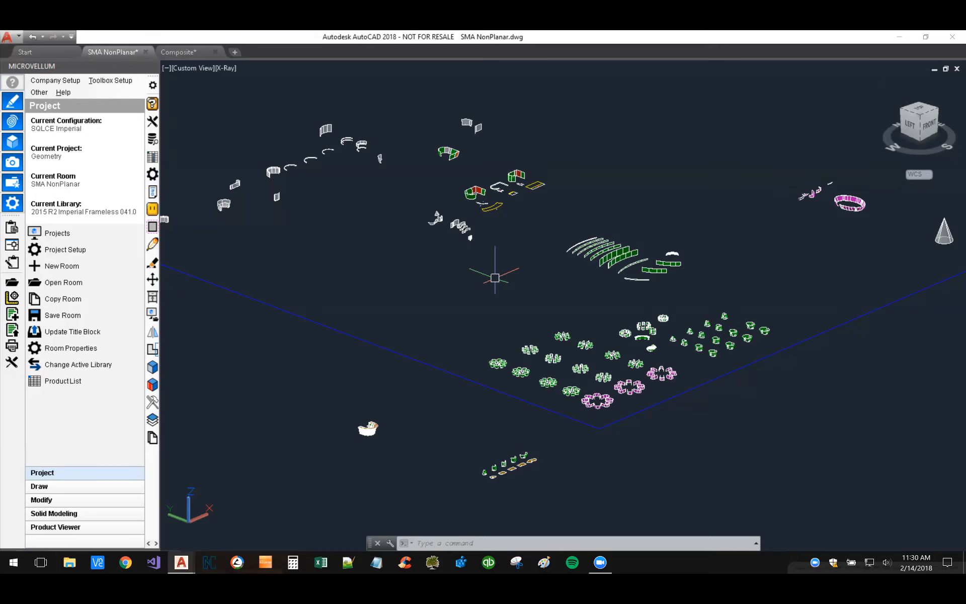
Step: Examine the green flat end panel beside the red corner of the curved wall assembly, and clear the selection
scroll(481, 190, up, 4)
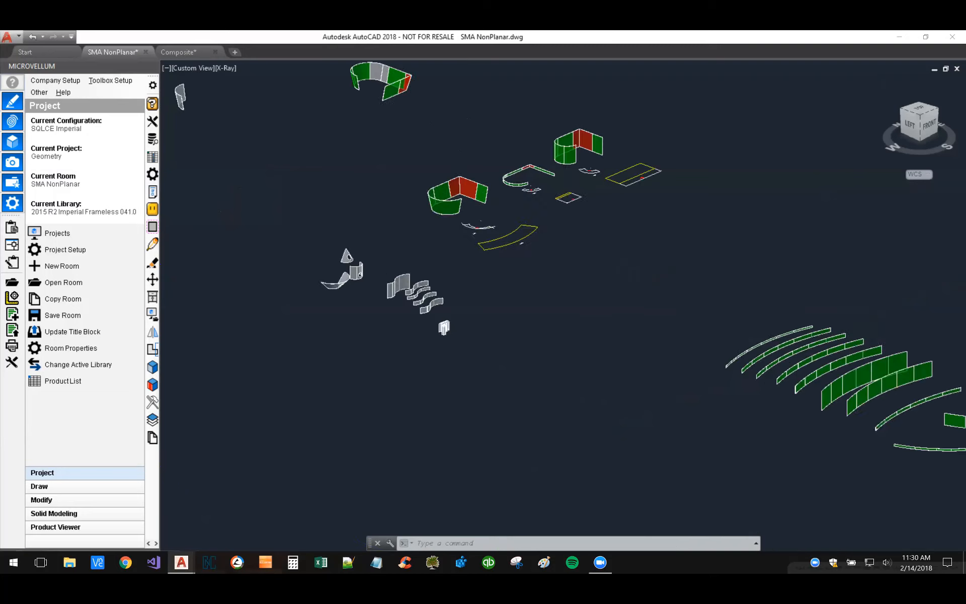
scroll(493, 151, up, 5)
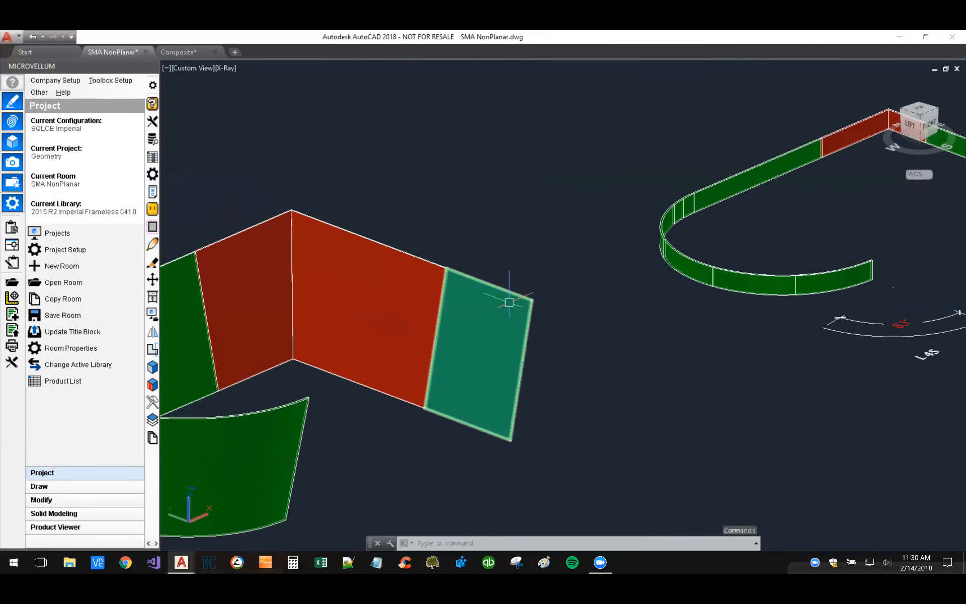
scroll(518, 312, up, 3)
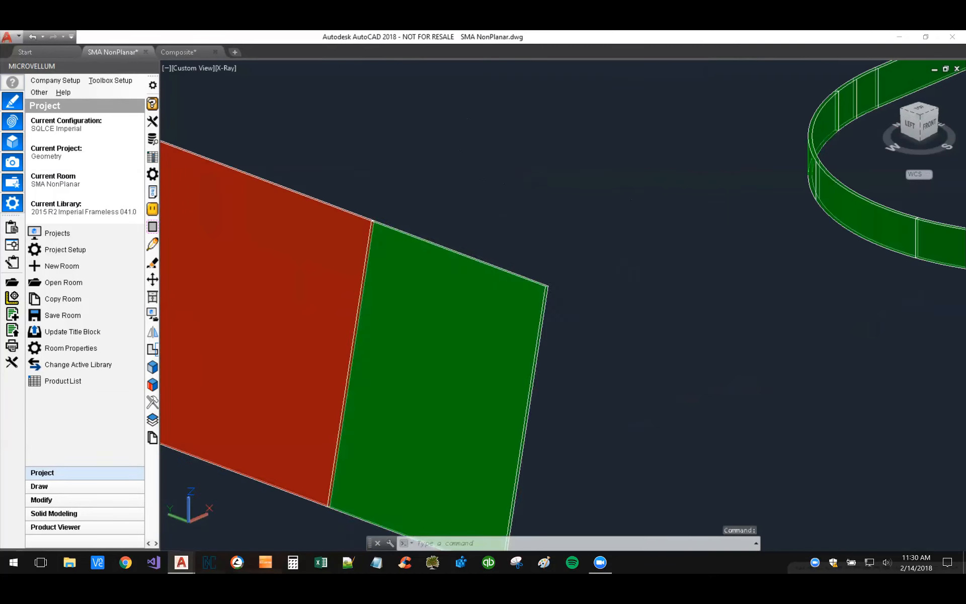
click(524, 312)
middle_drag(593, 313, 628, 200)
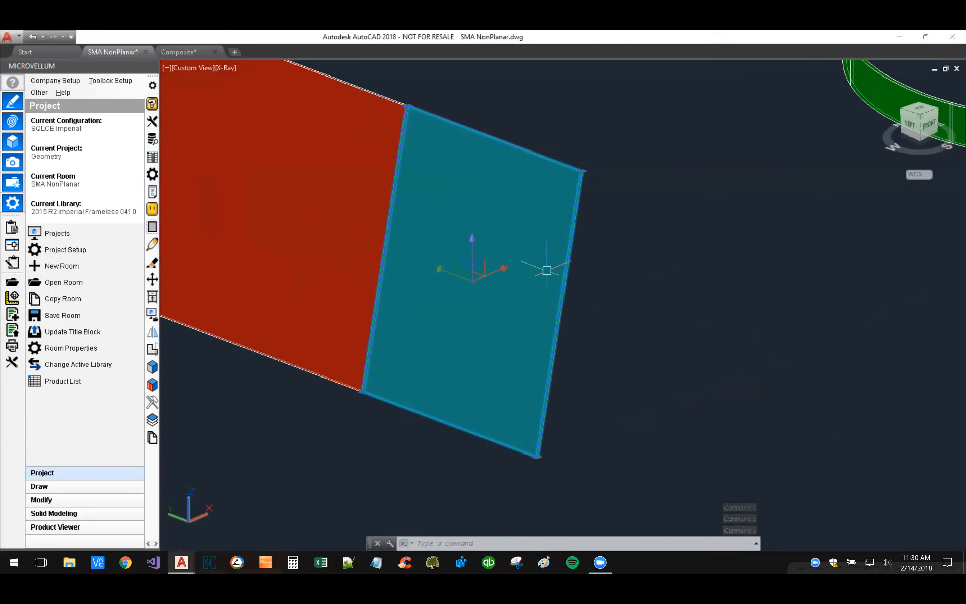
scroll(615, 269, down, 2)
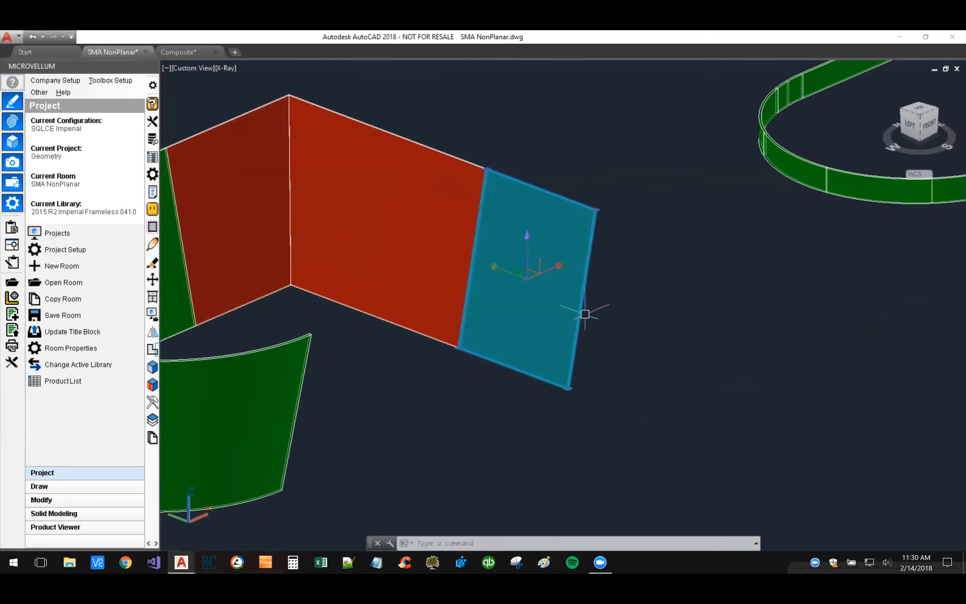
scroll(664, 322, down, 2)
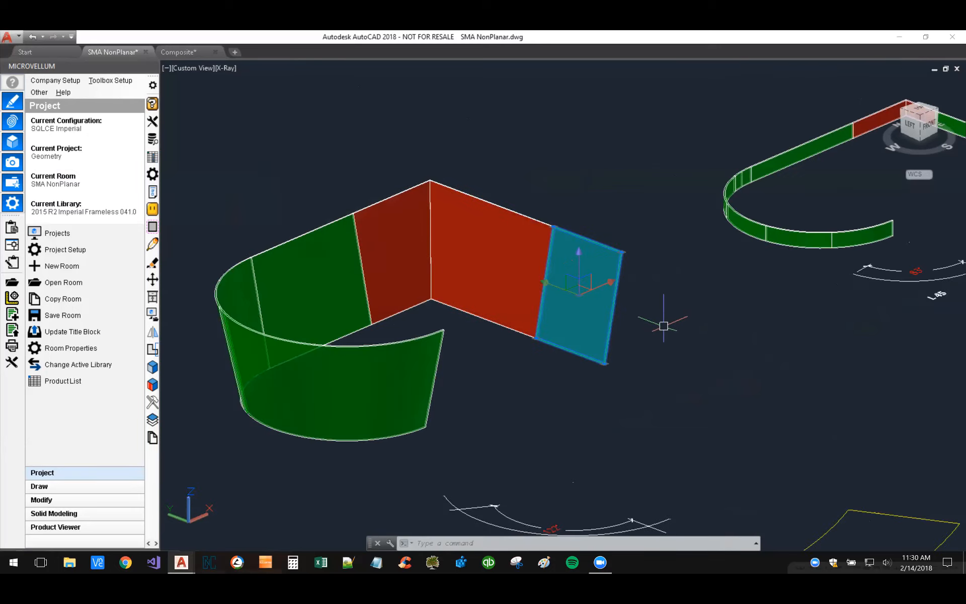
key(Escape)
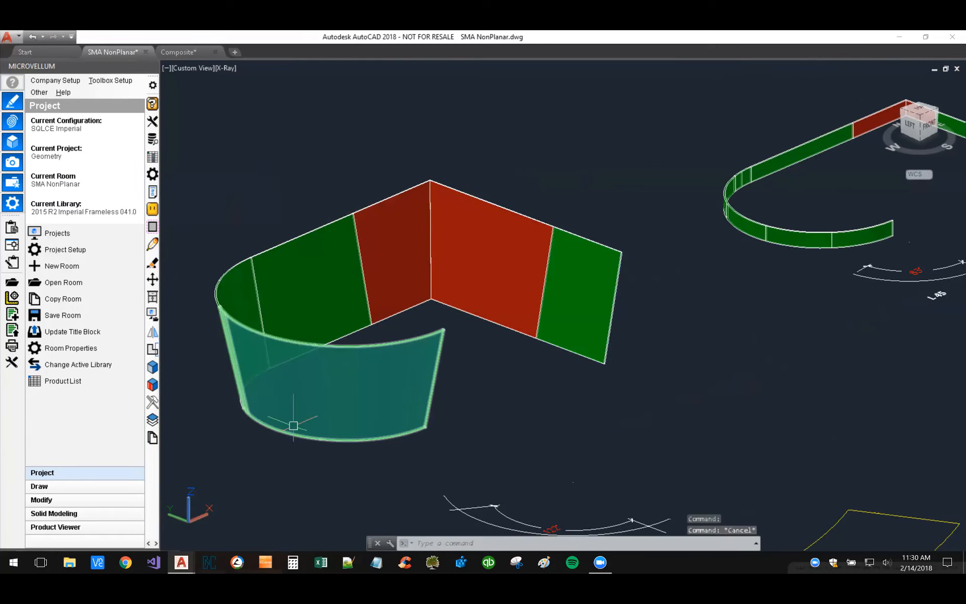
Step: Examine the slanted curved front panel of the wall assembly, and its yellow flat pattern below
click(295, 423)
middle_drag(297, 469, 419, 459)
mouse_move(418, 459)
shift+middle_down()
mouse_move(553, 436)
mouse_move(533, 447)
mouse_move(412, 447)
shift+middle_up()
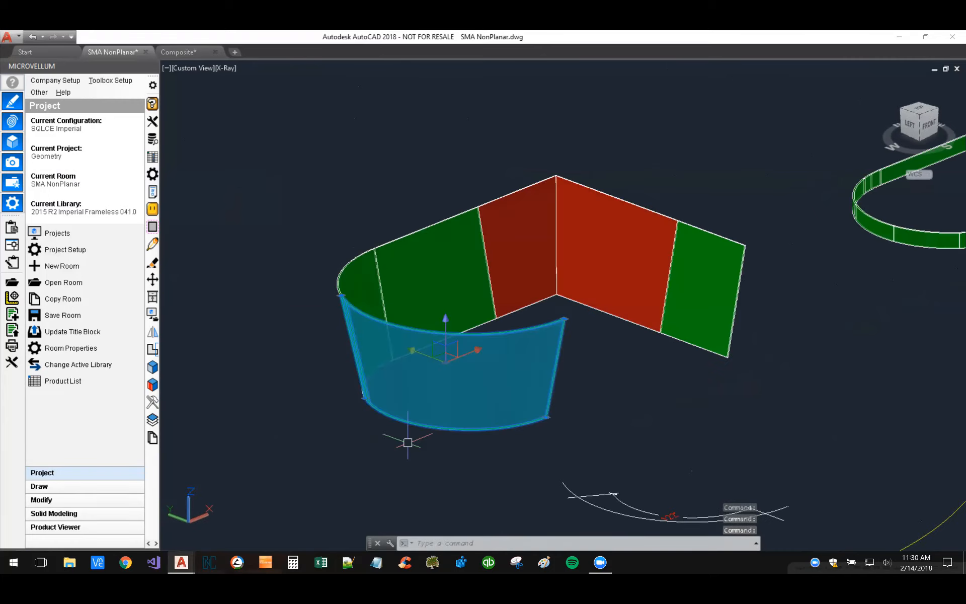
key(Escape)
middle_drag(440, 448, 437, 406)
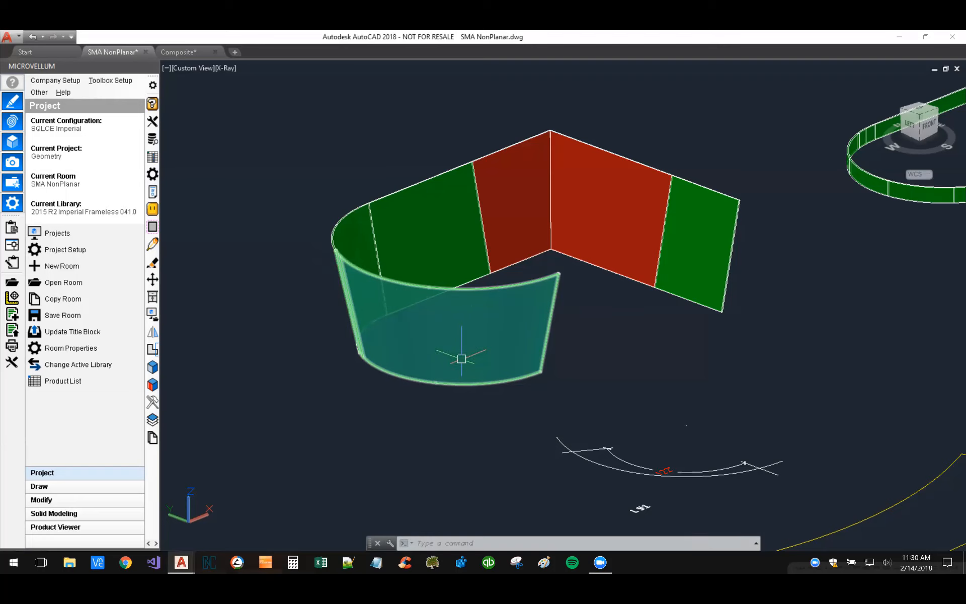
scroll(462, 359, down, 2)
middle_drag(442, 421, 395, 371)
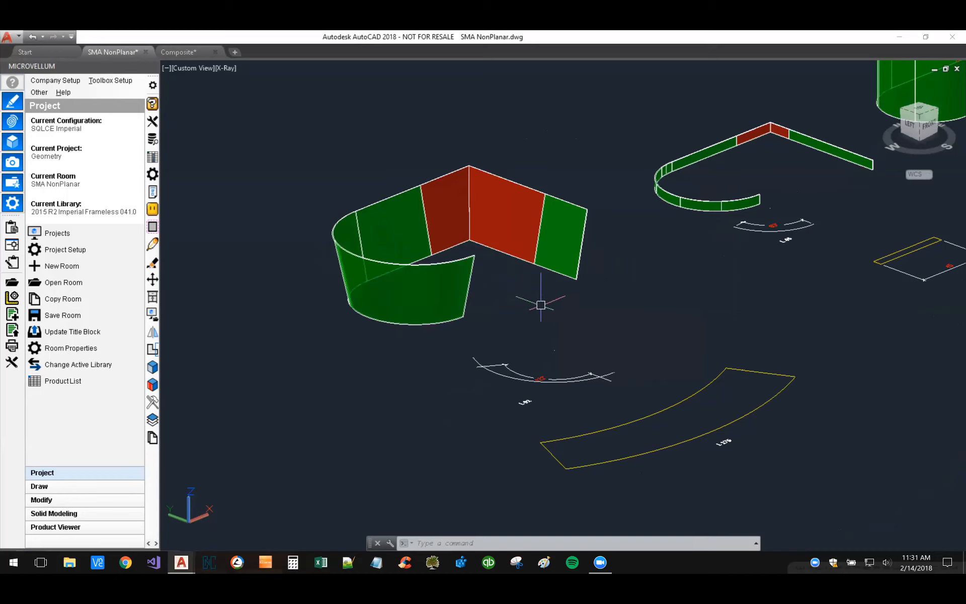
mouse_move(575, 245)
middle_drag(439, 364, 428, 320)
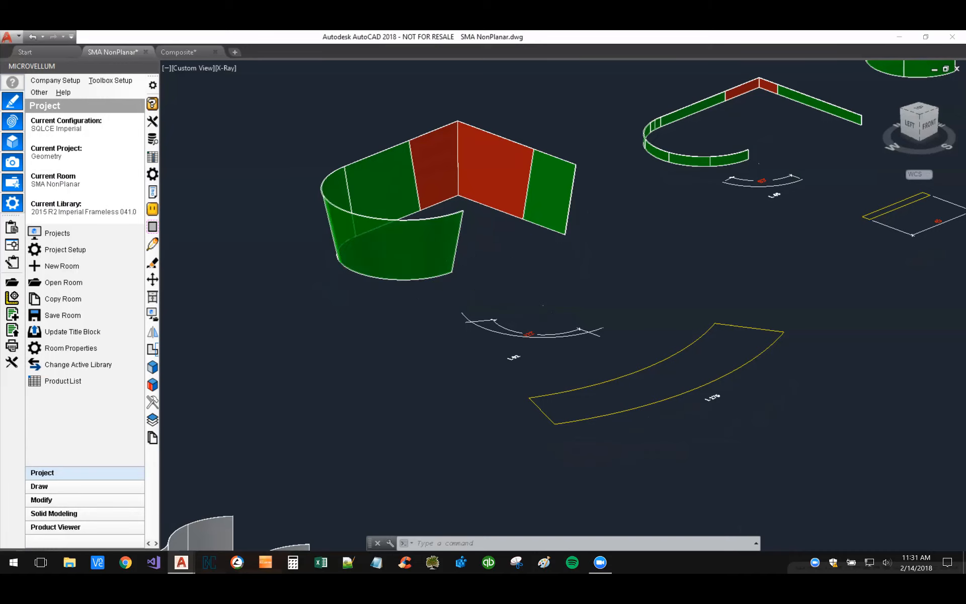
Step: Locate the curved reception desk model and set the visual style to Conceptual
scroll(535, 268, down, 6)
scroll(777, 226, down, 4)
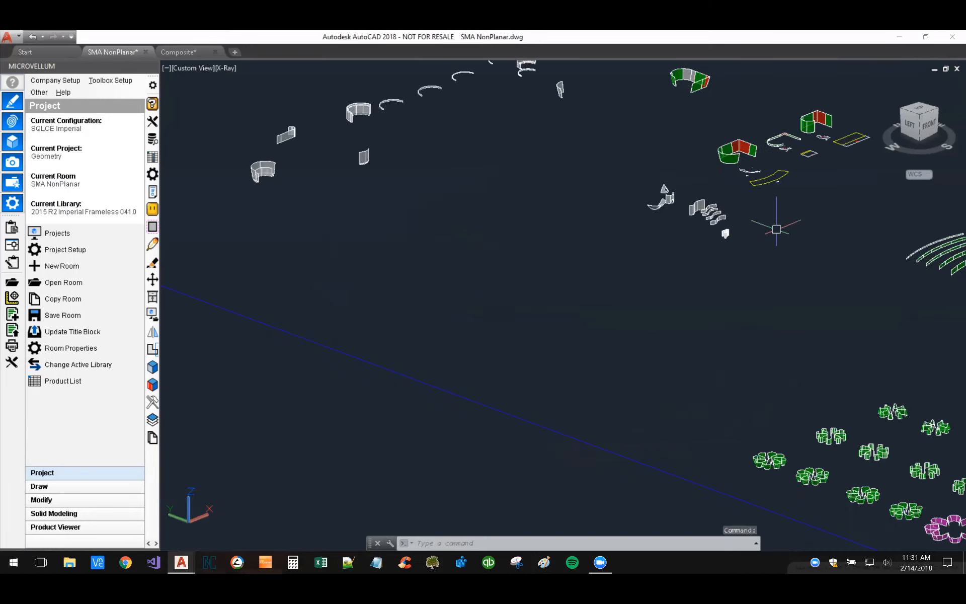
middle_drag(684, 360, 684, 273)
scroll(620, 363, up, 8)
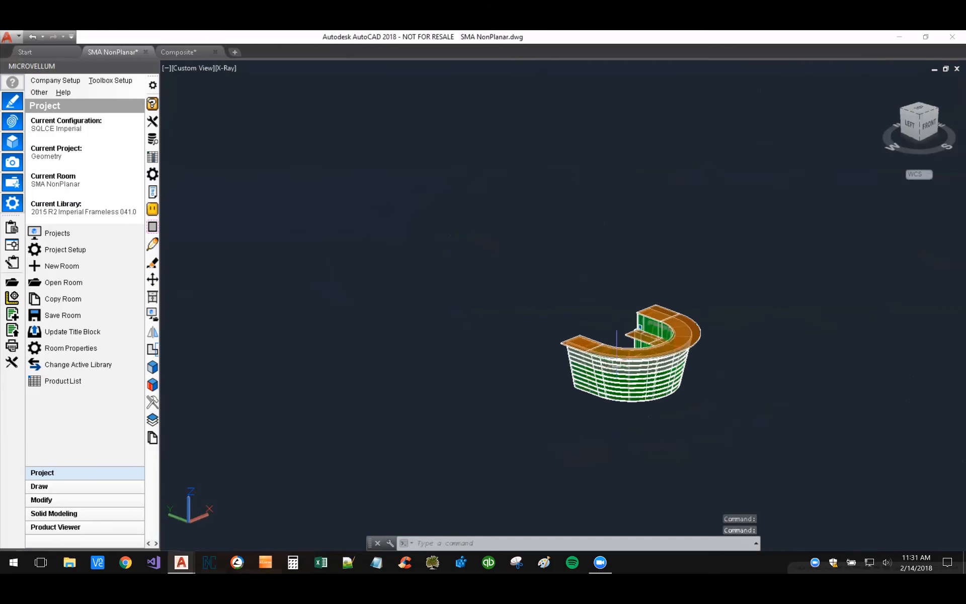
scroll(676, 383, up, 5)
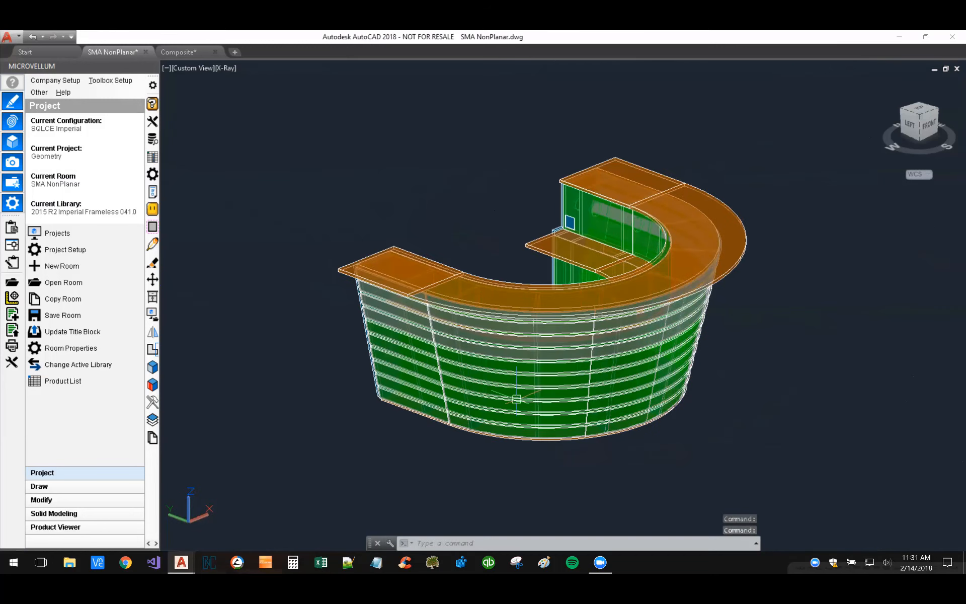
shift+middle_drag(727, 403, 564, 399)
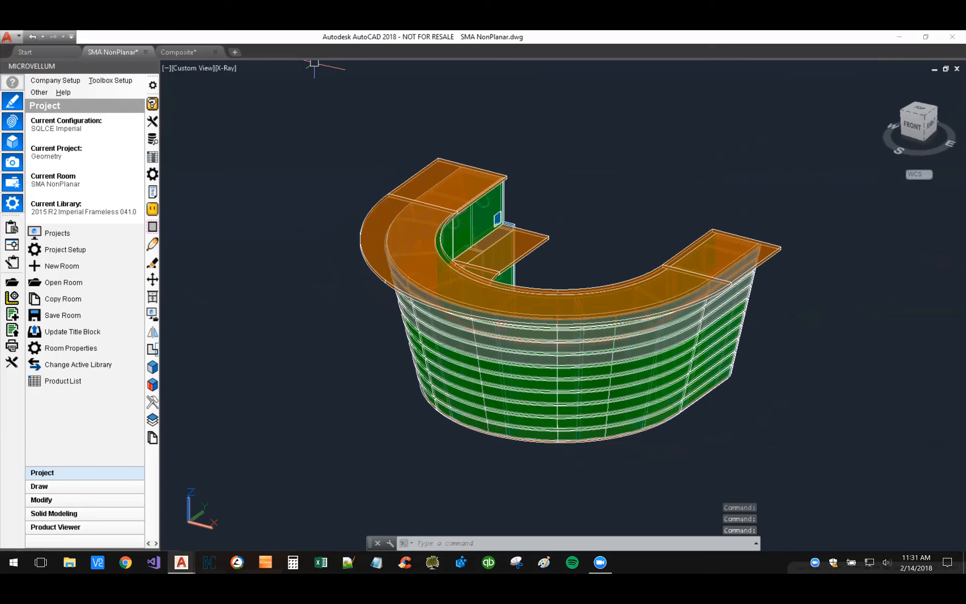
click(225, 68)
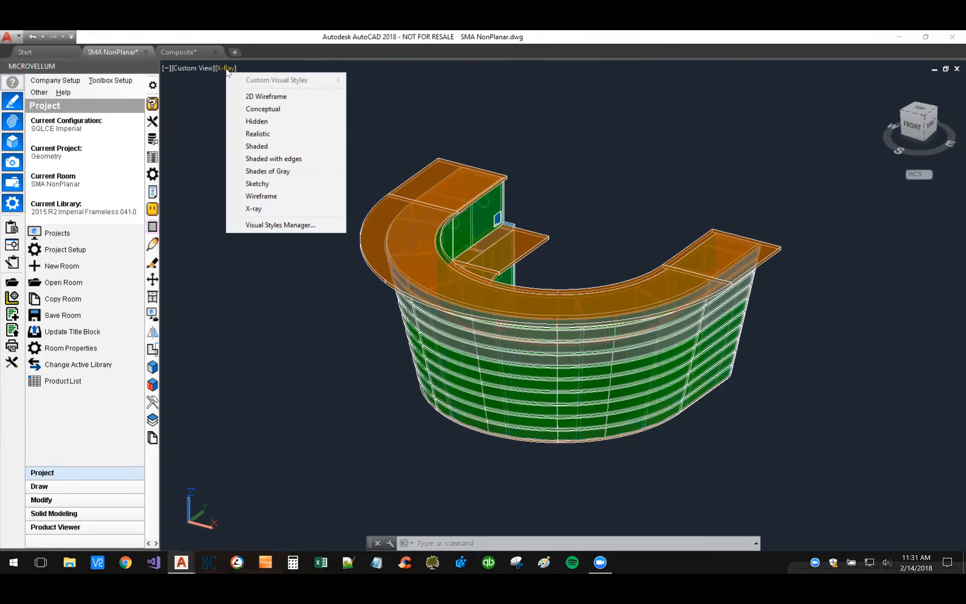
click(276, 108)
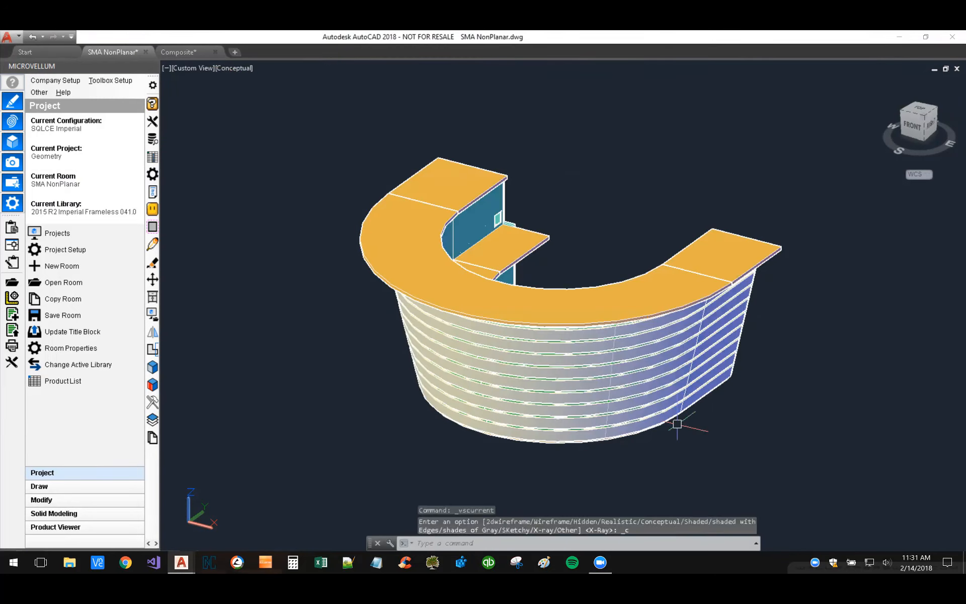
Step: Inspect the reception desk's slatted curved front up close and its slanted profile from the side
scroll(628, 422, up, 2)
scroll(616, 421, up, 3)
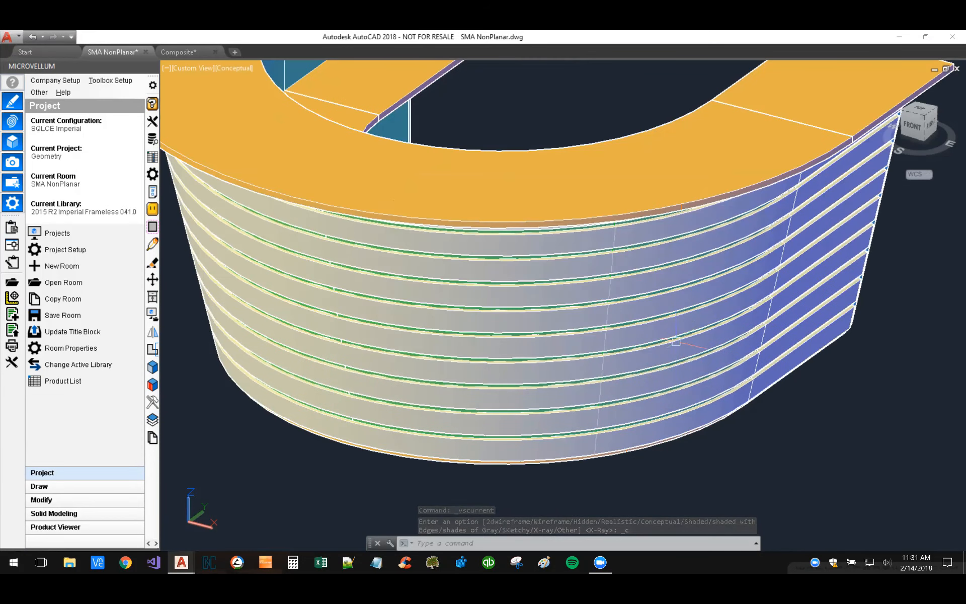
scroll(682, 320, down, 5)
scroll(671, 371, down, 3)
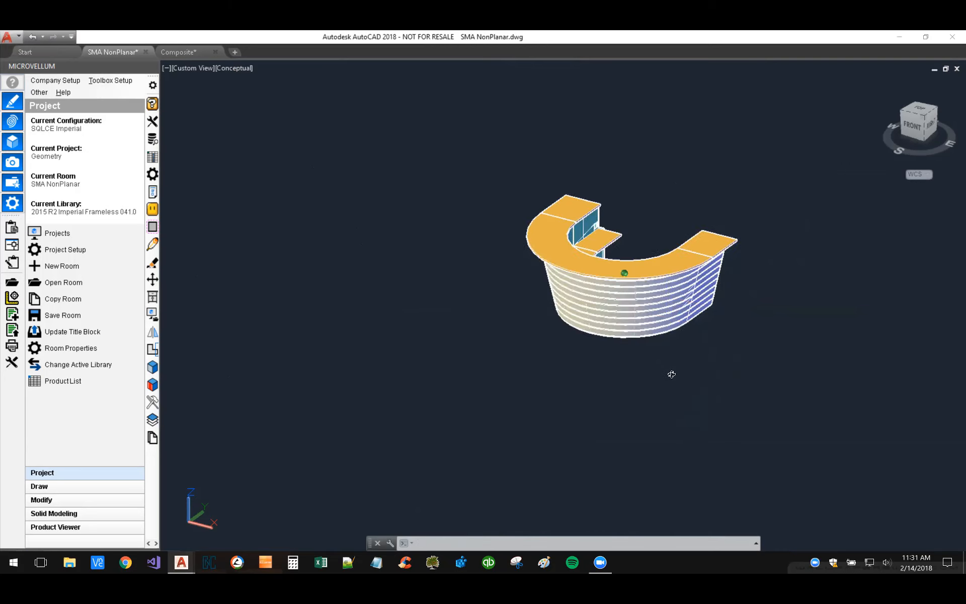
shift+middle_drag(671, 371, 556, 236)
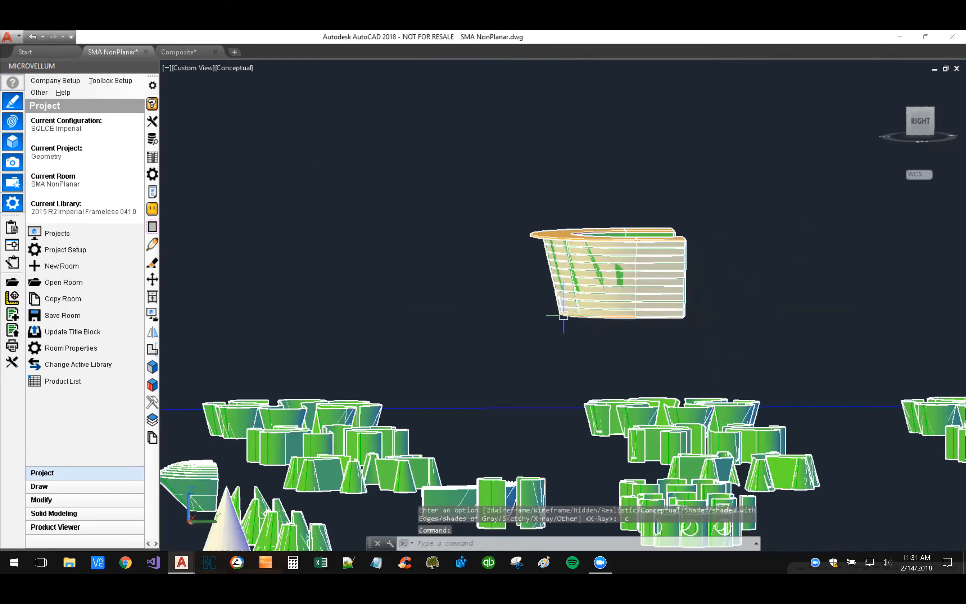
scroll(526, 224, up, 3)
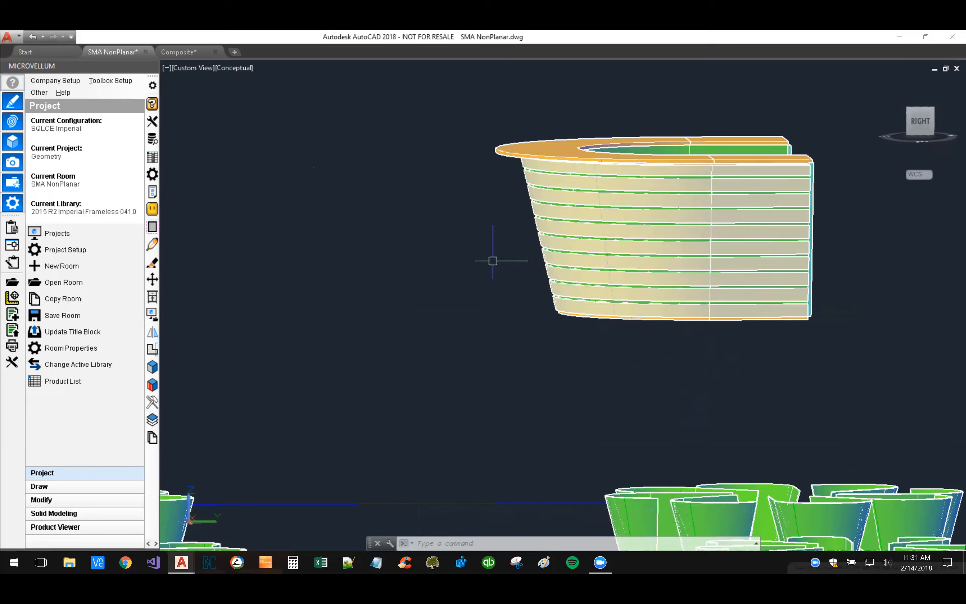
shift+middle_drag(452, 230, 717, 255)
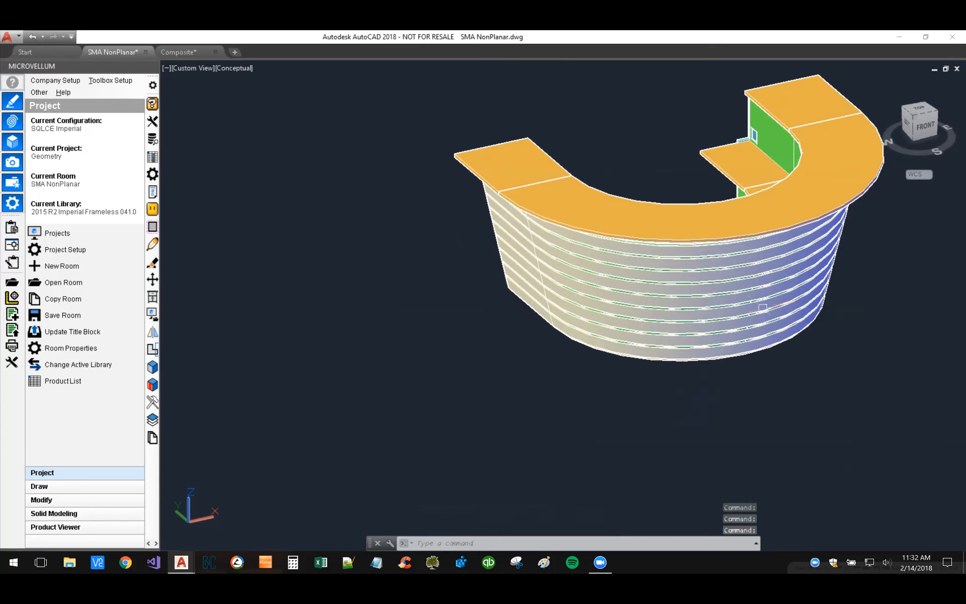
Step: Try moving the curved panel behind the slats out in front of the desk, and cancel the move
scroll(765, 344, up, 3)
scroll(648, 319, up, 5)
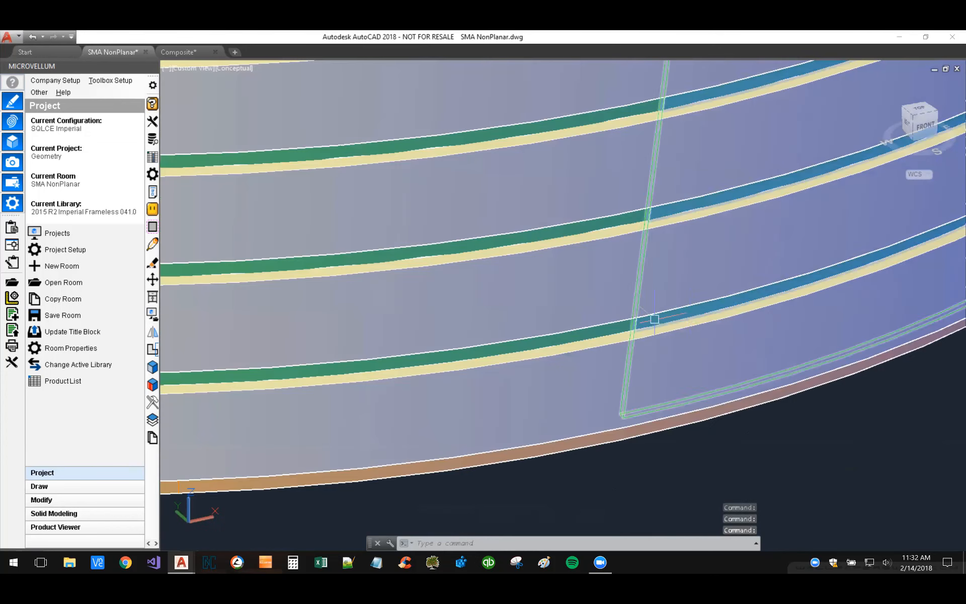
scroll(578, 328, down, 8)
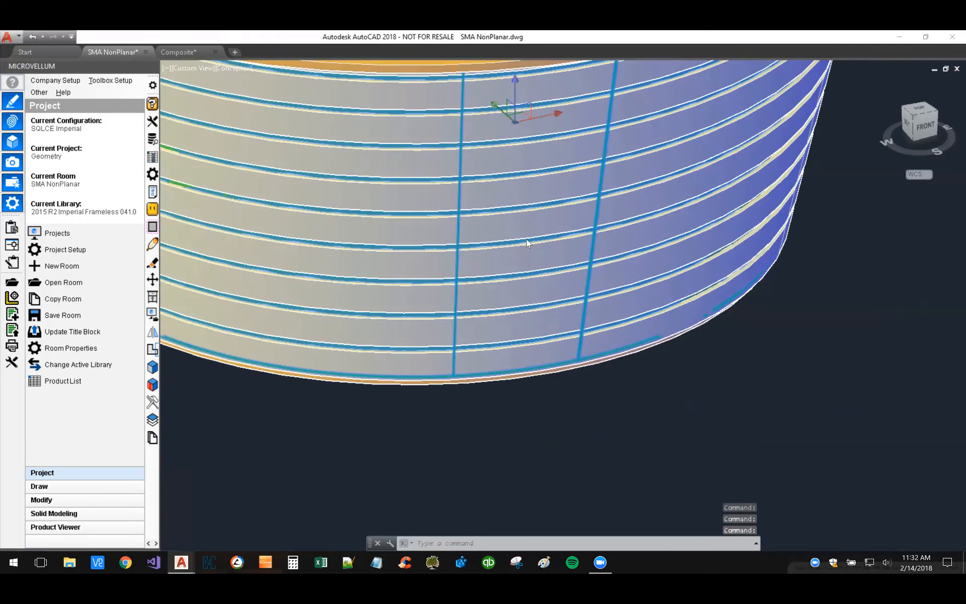
scroll(528, 243, down, 4)
click(552, 234)
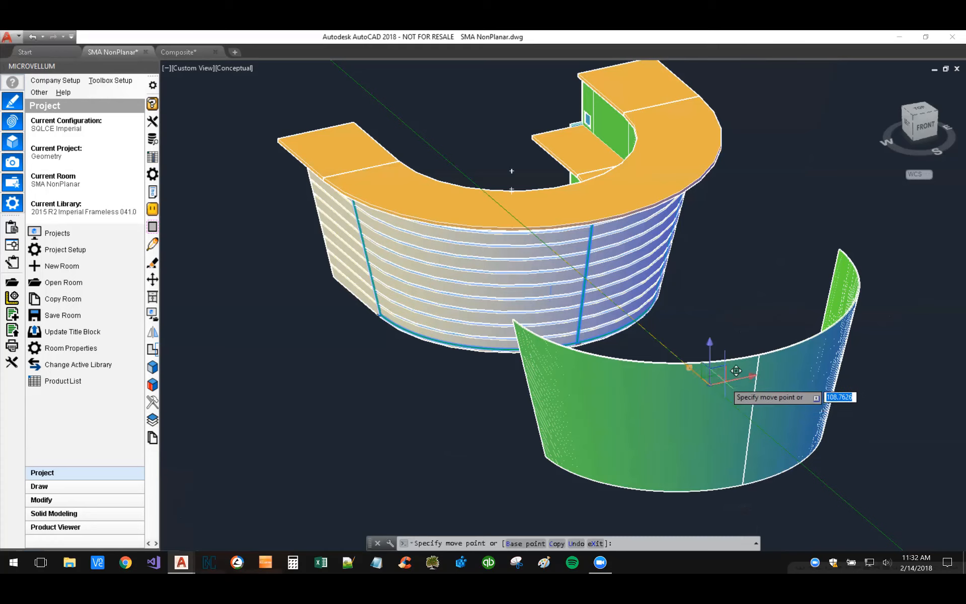
key(Escape)
key(Escape)
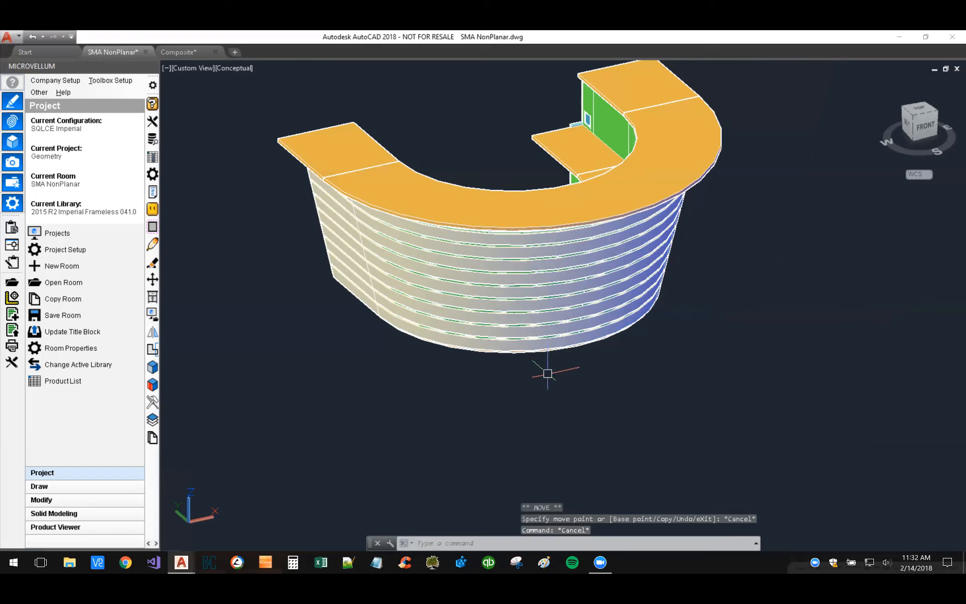
scroll(548, 374, down, 2)
middle_drag(625, 387, 561, 379)
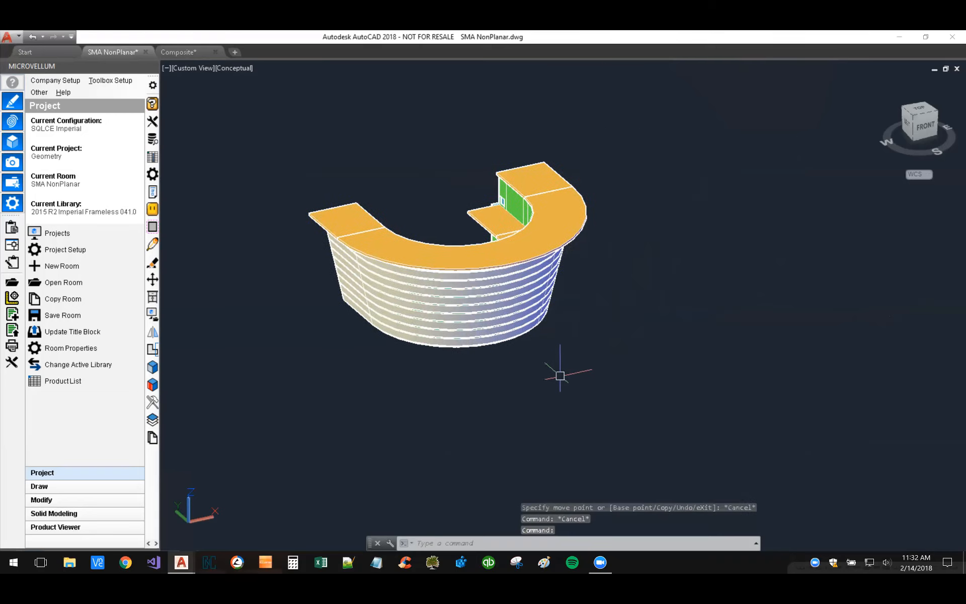
scroll(468, 367, down, 2)
scroll(467, 367, down, 4)
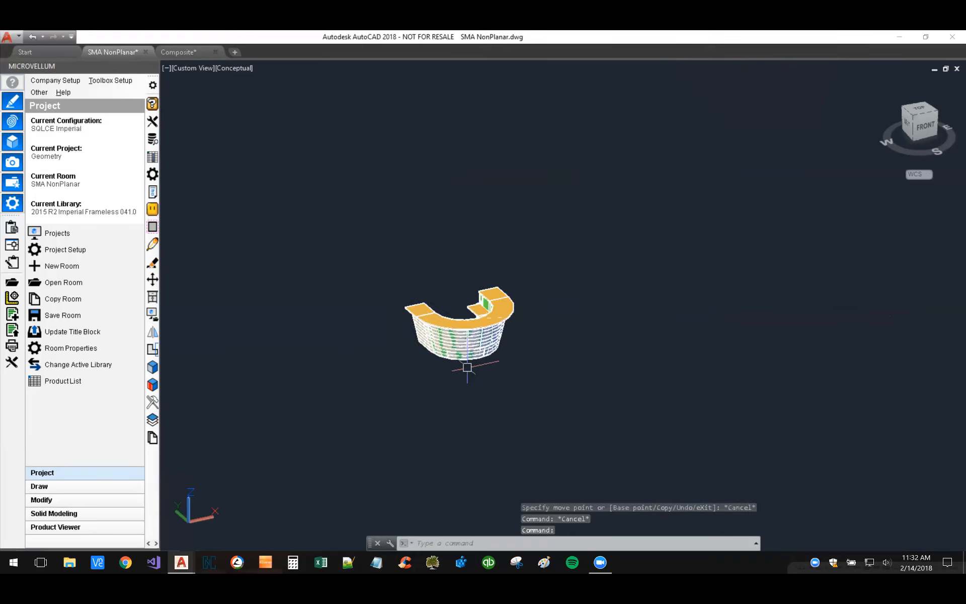
Step: Examine the groups of curved green panels and the fanned, bowl-shaped stack of curved parts up close
middle_drag(630, 359, 427, 410)
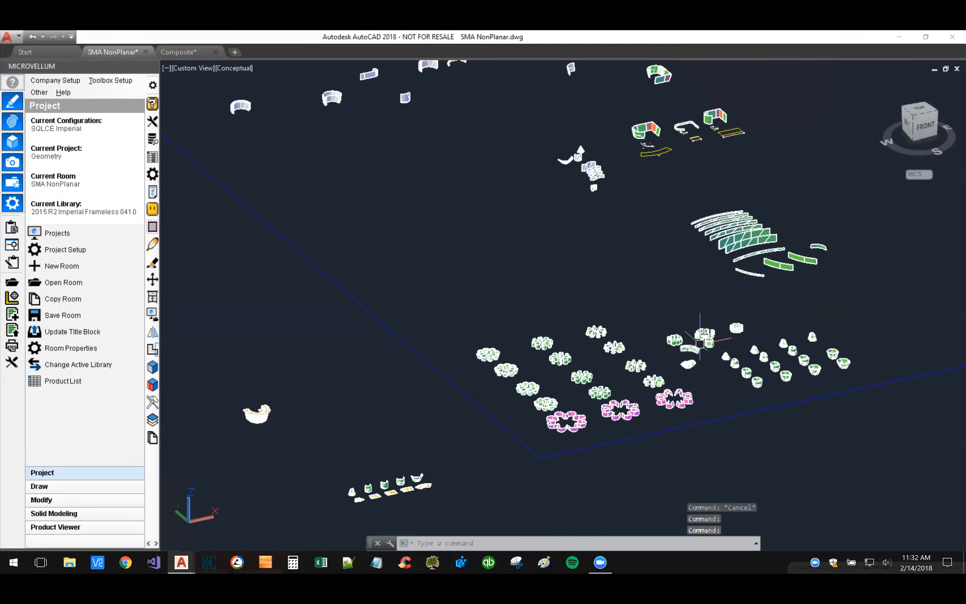
scroll(696, 338, up, 6)
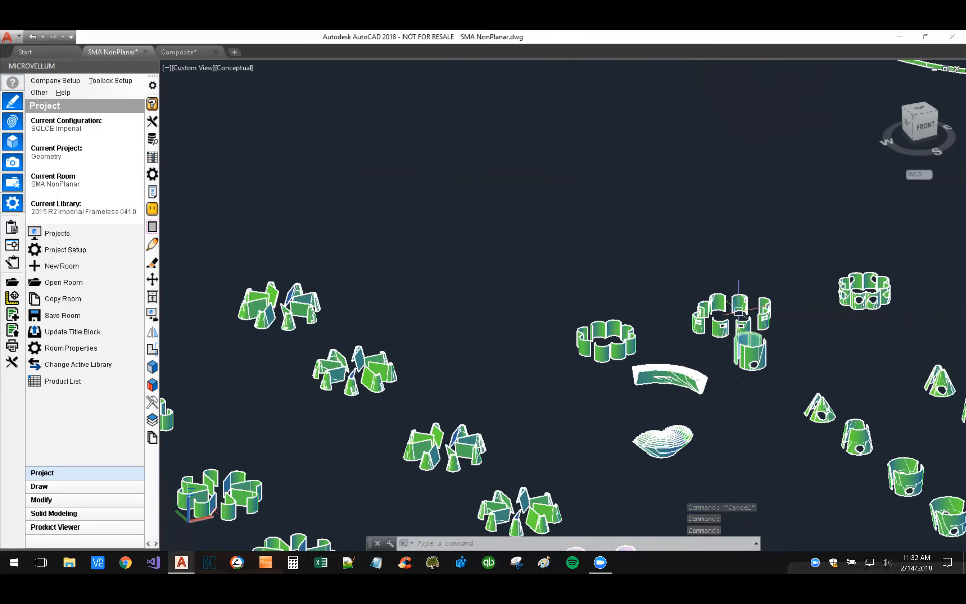
scroll(720, 316, up, 8)
scroll(697, 279, down, 7)
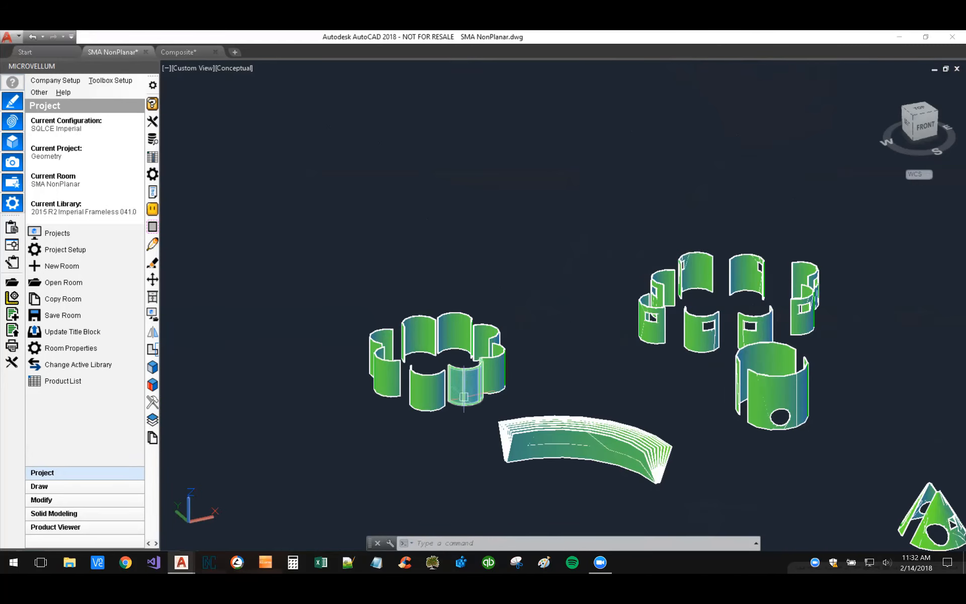
mouse_move(473, 427)
middle_down()
mouse_move(470, 326)
mouse_move(538, 245)
middle_up()
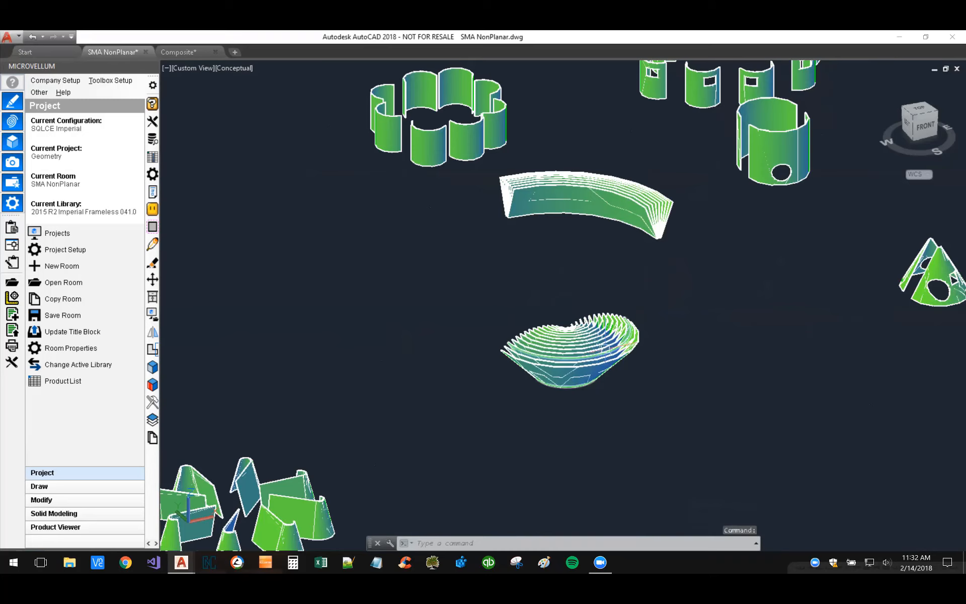
scroll(604, 349, up, 6)
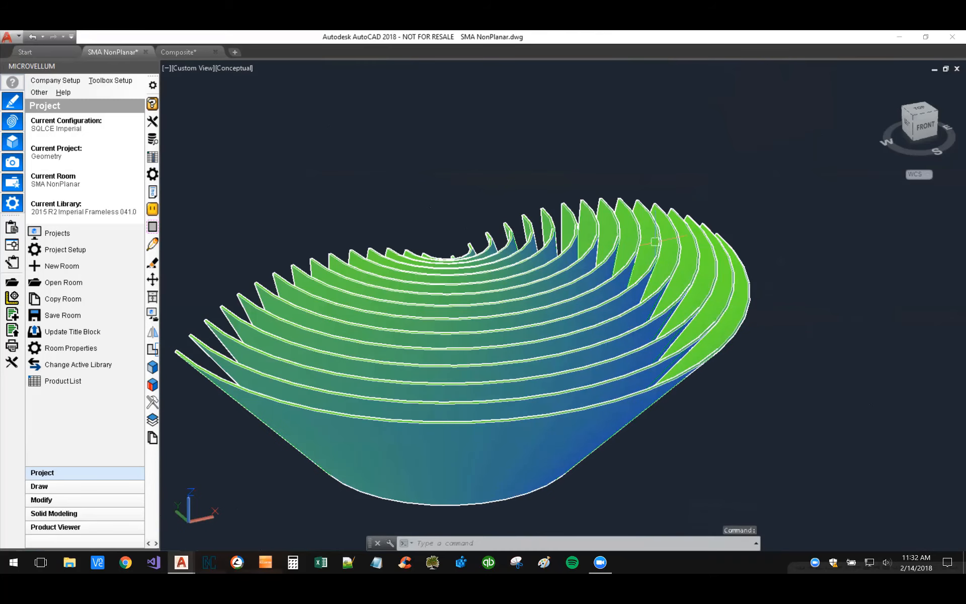
scroll(726, 248, down, 10)
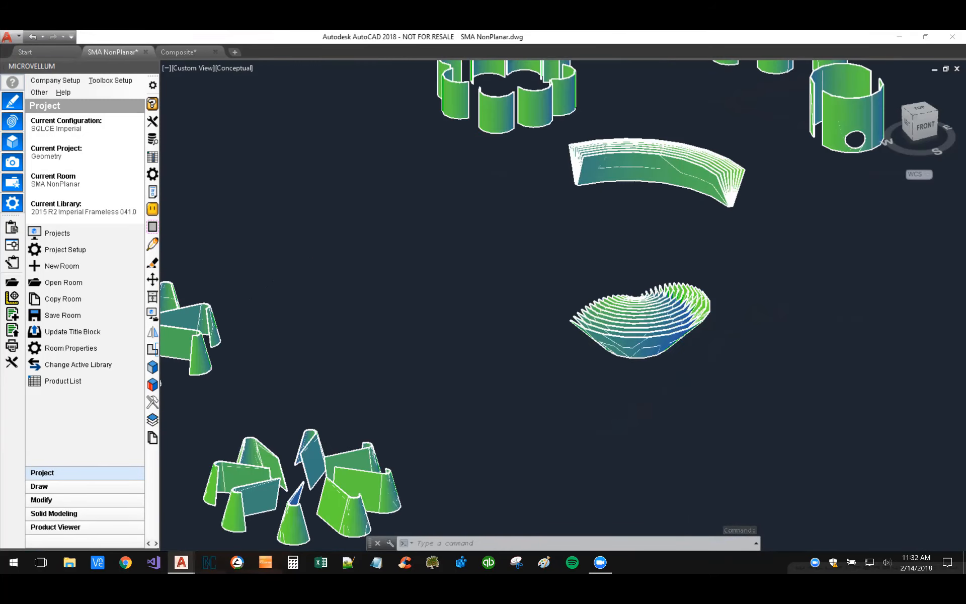
Step: Inspect the conical and tapered shell samples with round cutouts up close
middle_drag(796, 276, 559, 277)
scroll(563, 276, up, 6)
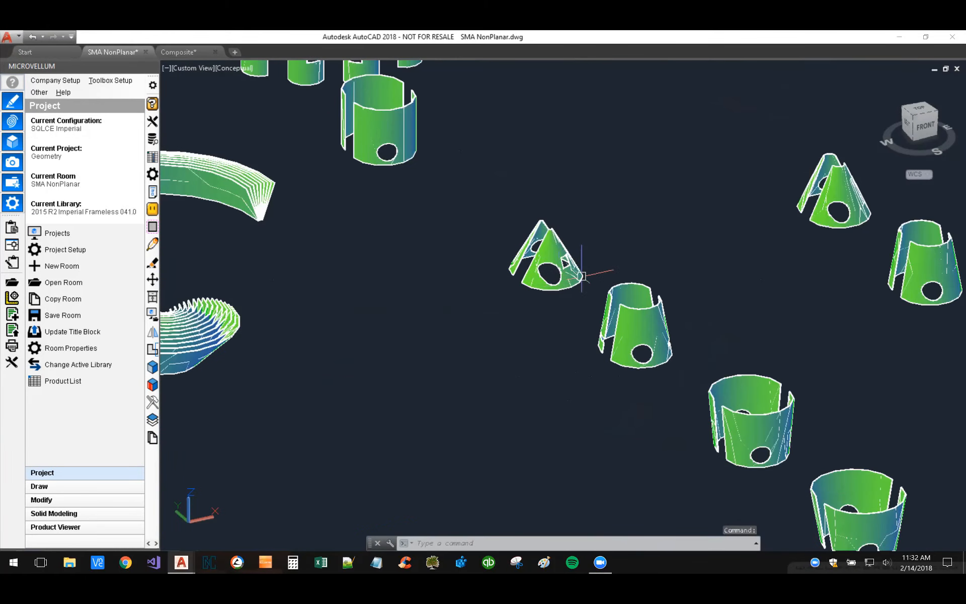
scroll(639, 358, up, 6)
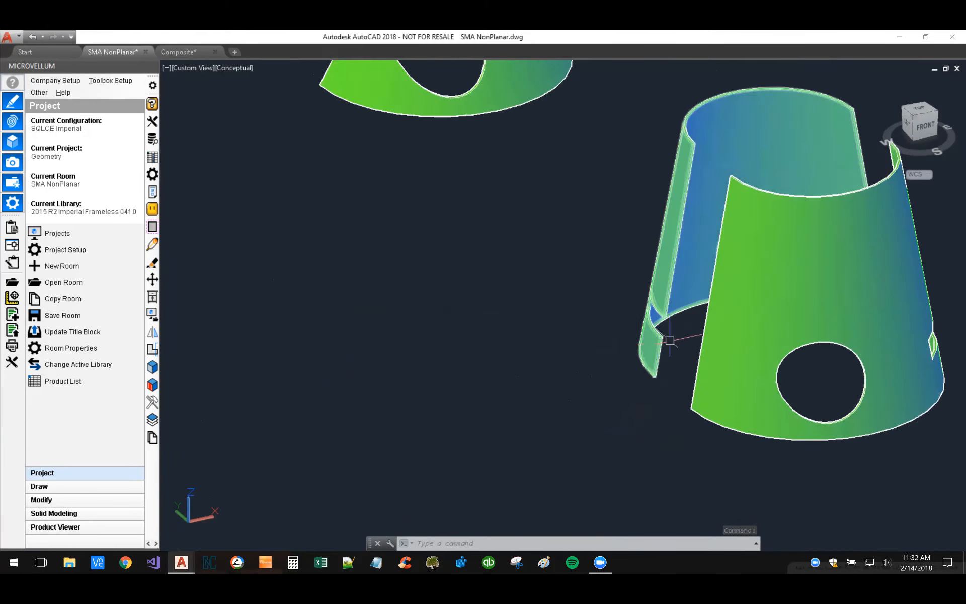
scroll(653, 346, down, 12)
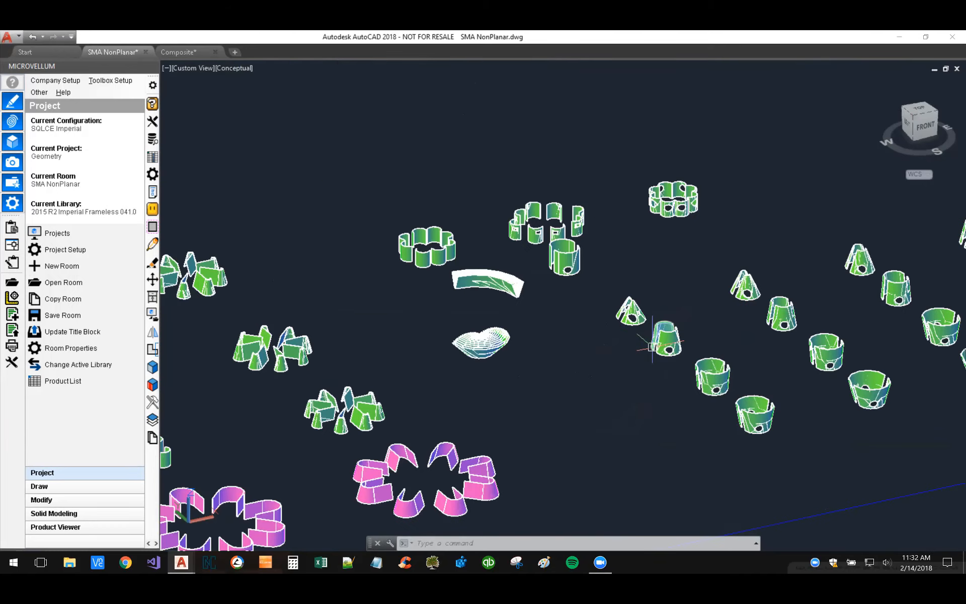
Step: Locate the row of five curved parts with yellow flat patterns and set the visual style to X-Ray
scroll(615, 373, down, 2)
middle_drag(584, 387, 773, 328)
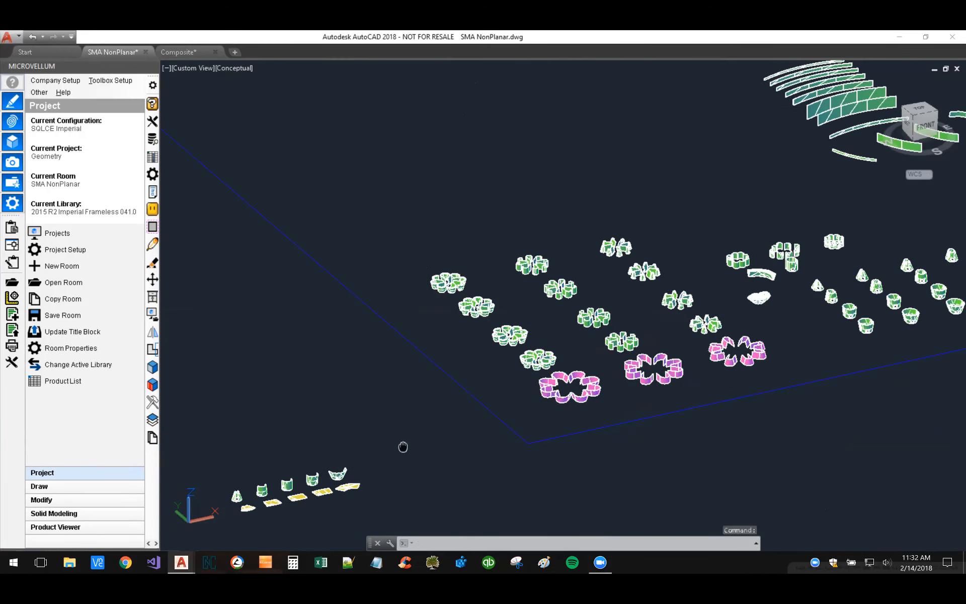
middle_drag(403, 447, 636, 313)
scroll(517, 371, up, 6)
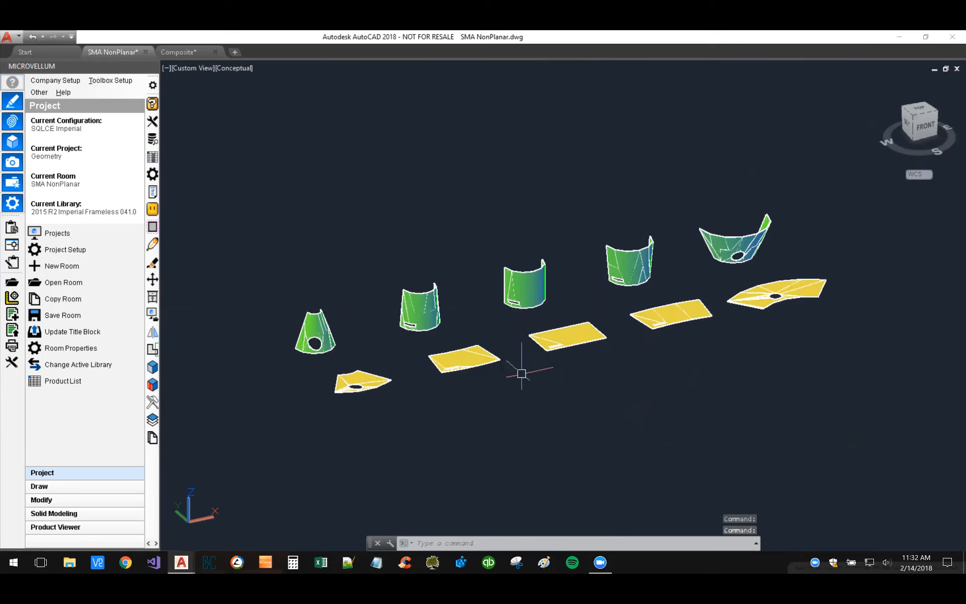
click(234, 72)
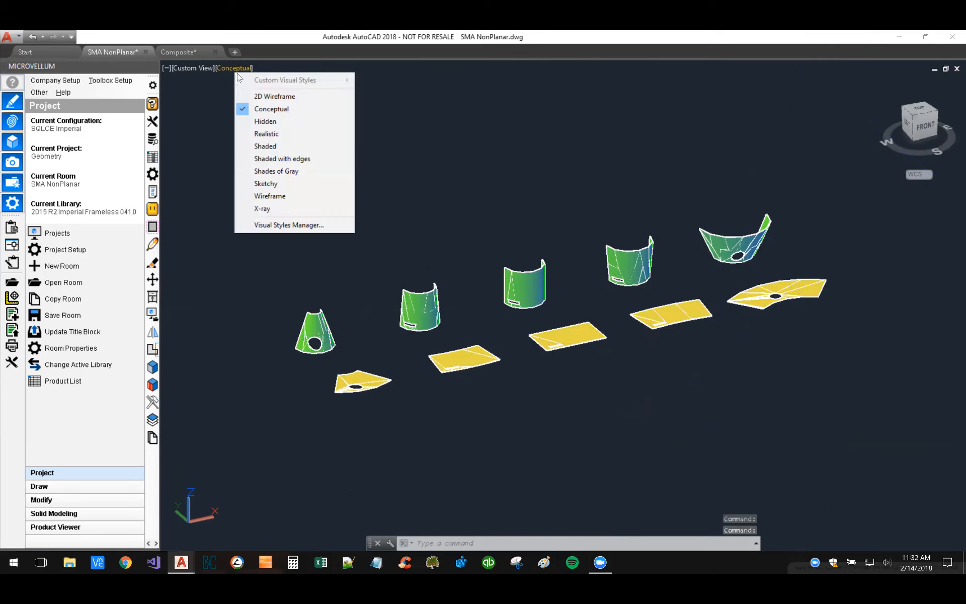
click(290, 208)
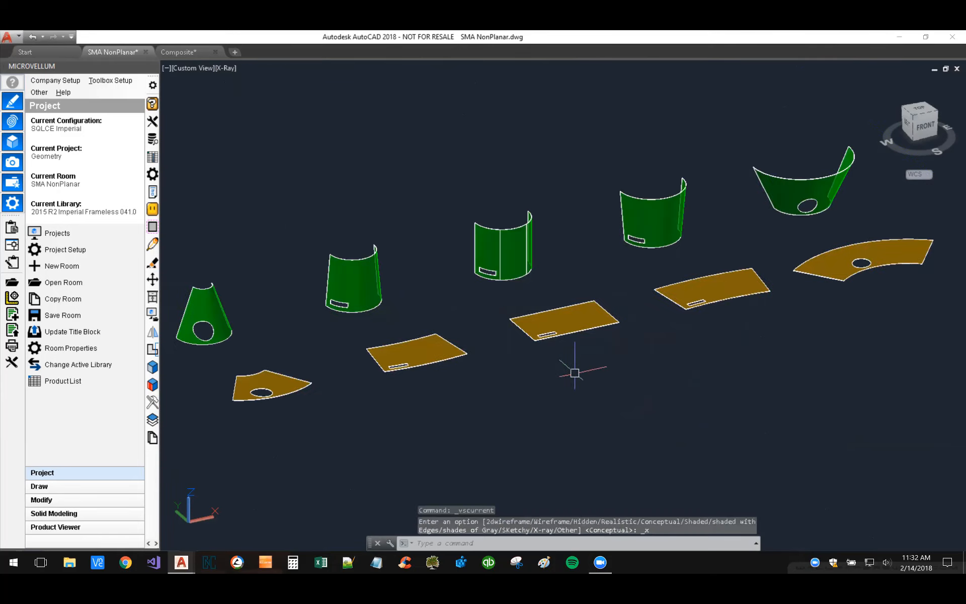
scroll(575, 373, up, 2)
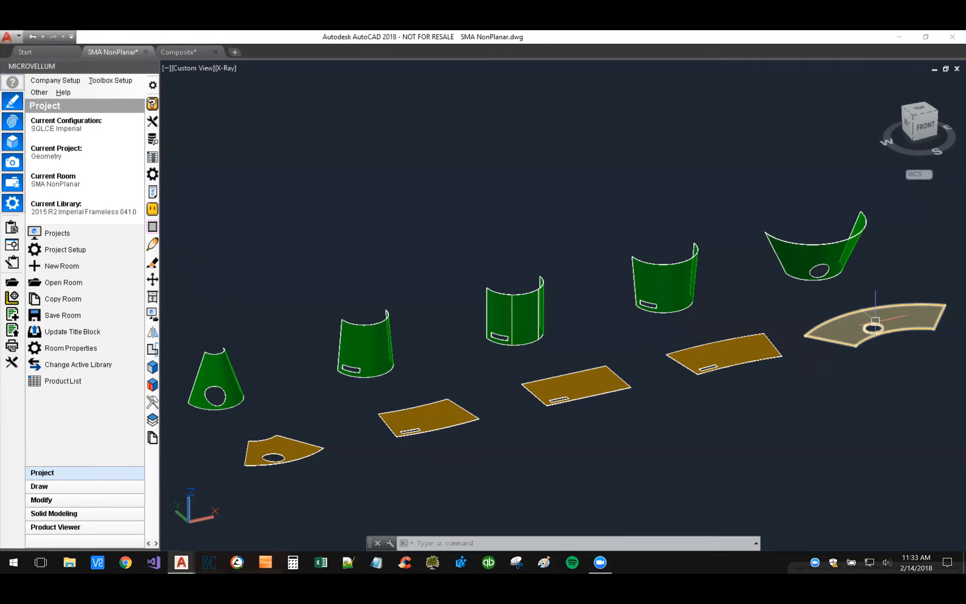
Step: Compare the flared part with the round hole, and the slotted parts beside it, with their flat patterns
scroll(872, 340, up, 4)
middle_drag(870, 335, 632, 438)
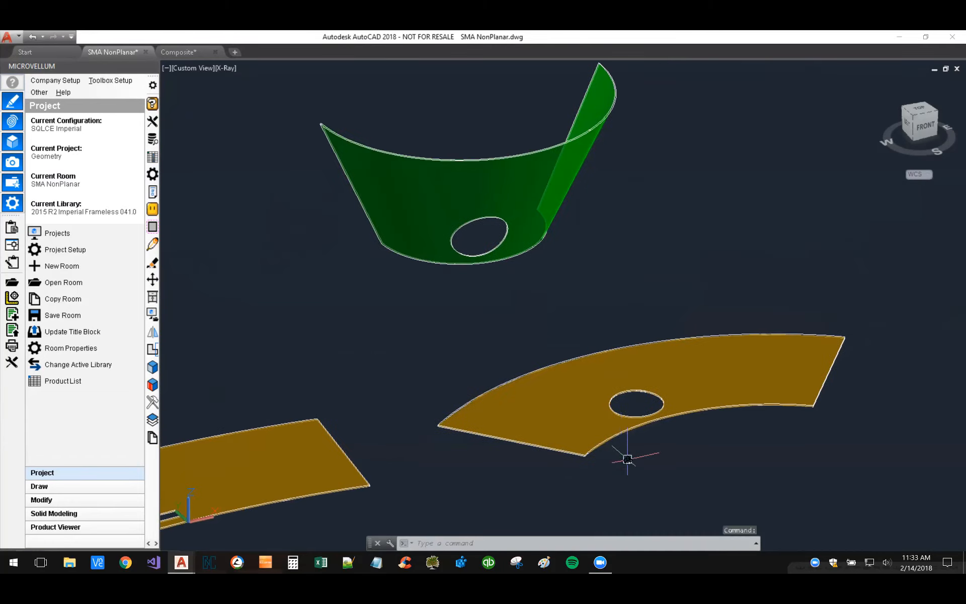
shift+middle_drag(559, 438, 718, 369)
scroll(822, 330, down, 4)
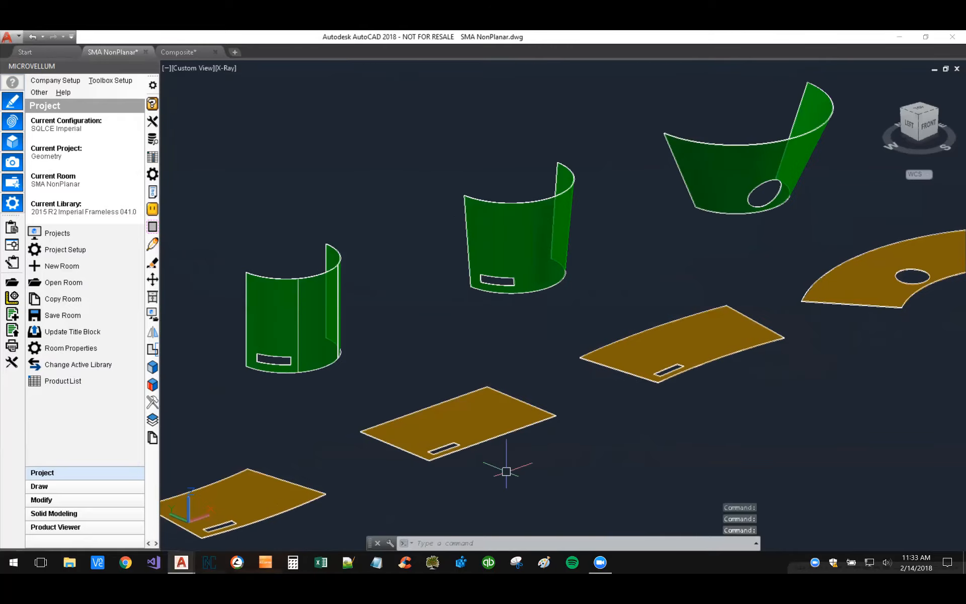
middle_drag(502, 468, 783, 356)
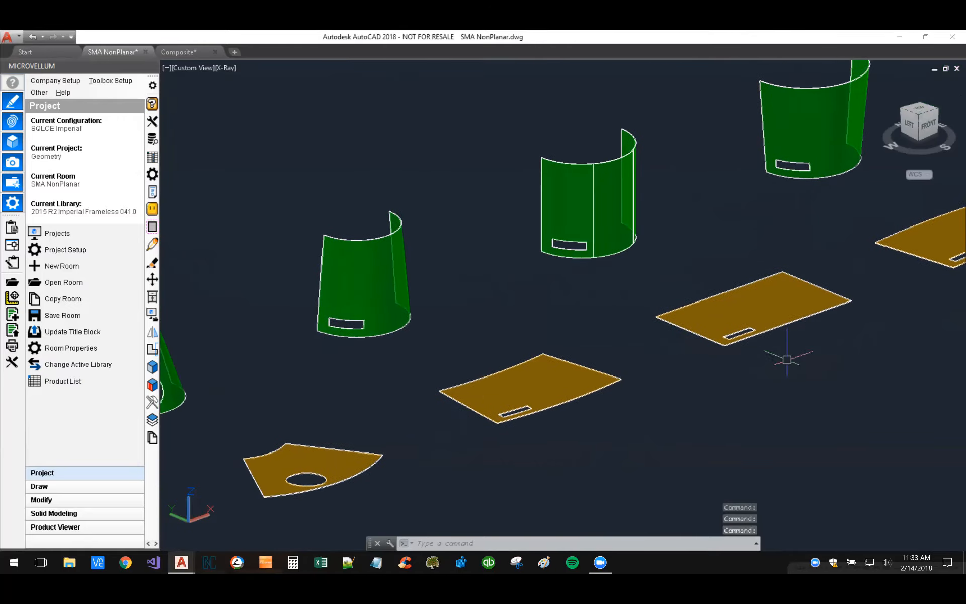
Step: Examine the cone-shaped part with the round hole from the front, and its flat pattern from directly above
middle_drag(409, 381, 330, 357)
scroll(345, 371, up, 3)
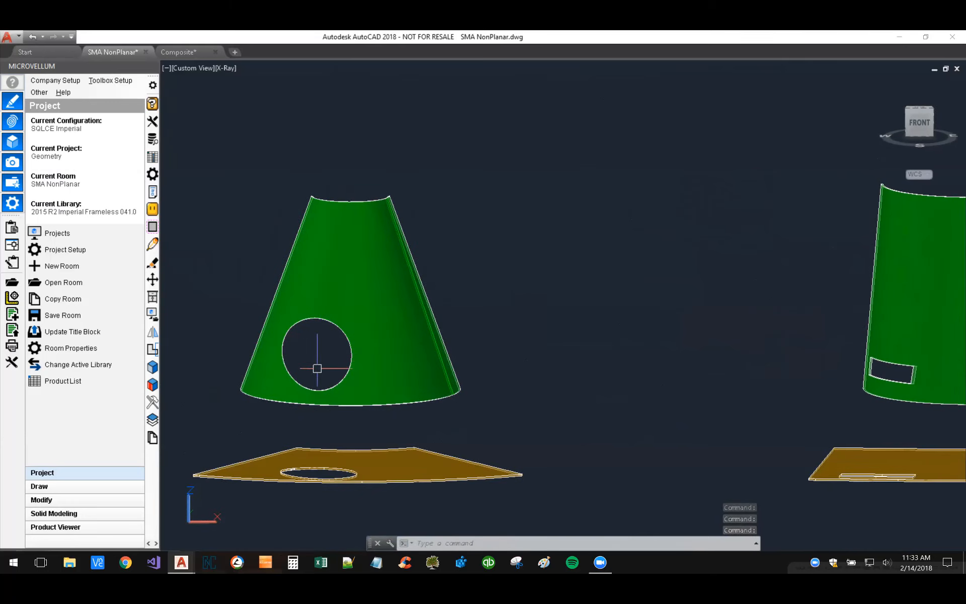
shift+middle_drag(315, 364, 591, 424)
mouse_move(519, 234)
middle_down()
mouse_move(511, 249)
mouse_move(471, 259)
middle_up()
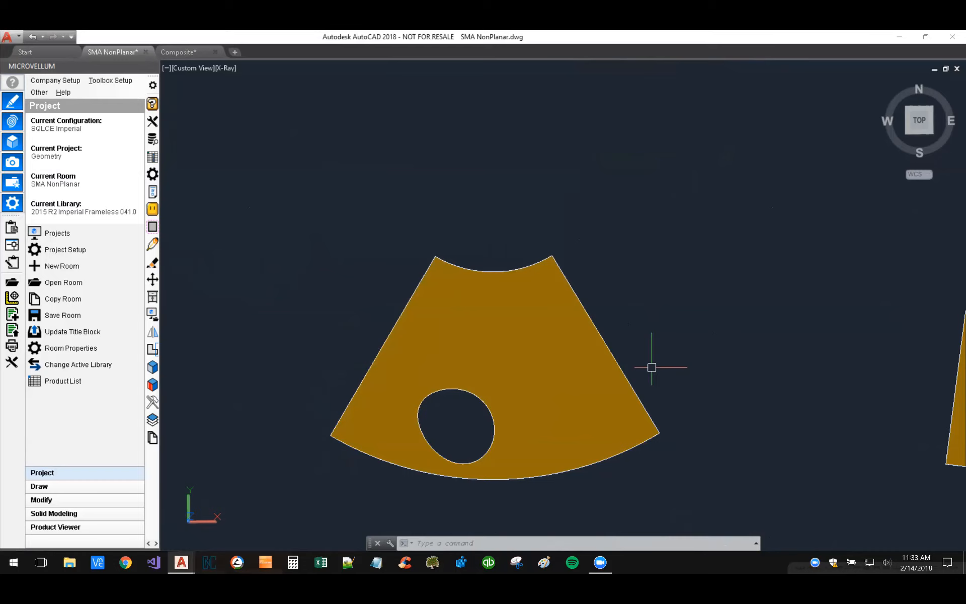
scroll(651, 367, down, 5)
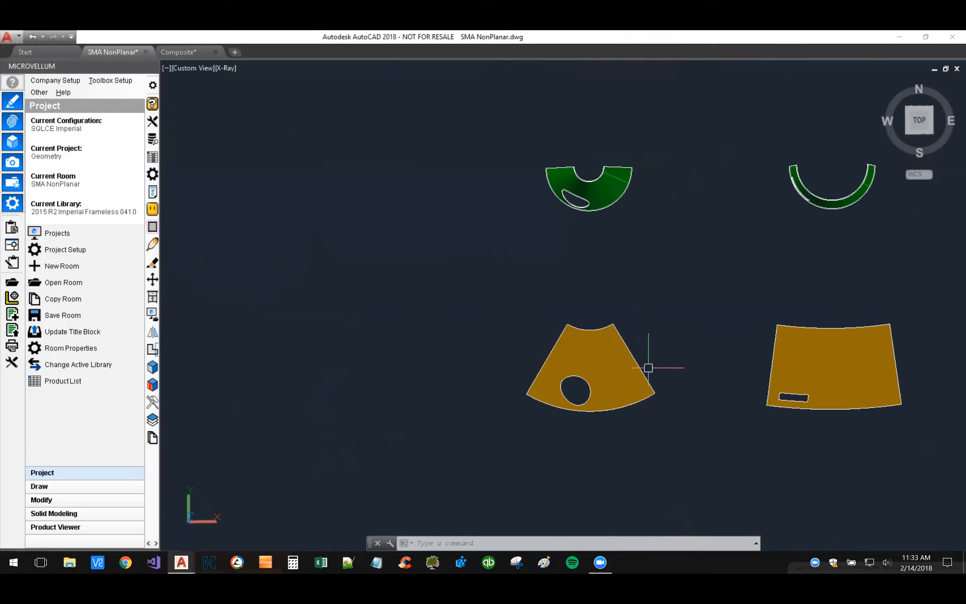
Step: Review the whole row of curved parts and their flat patterns at an angle, from the cone to the flared part
middle_drag(567, 300, 504, 371)
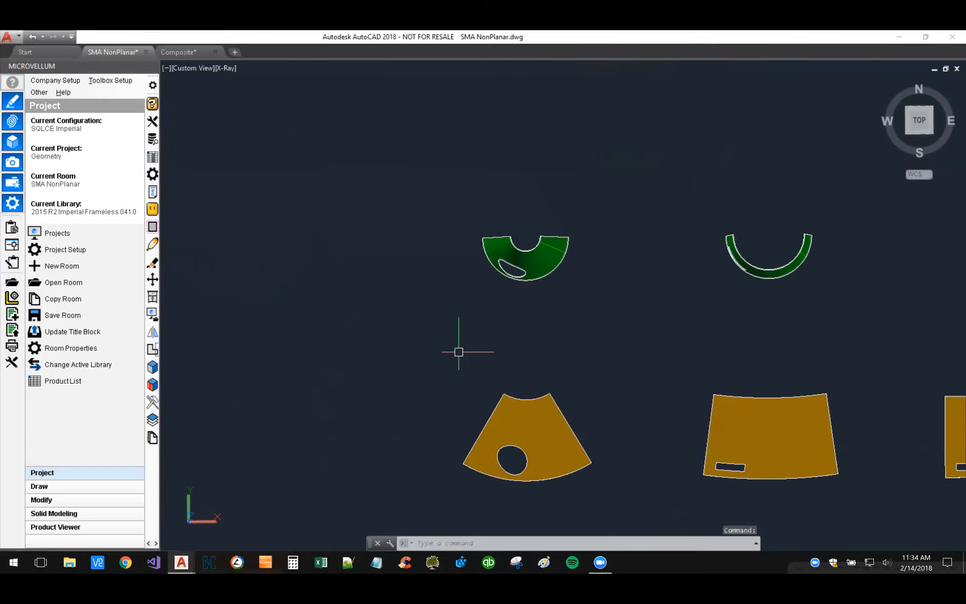
shift+middle_drag(433, 367, 449, 267)
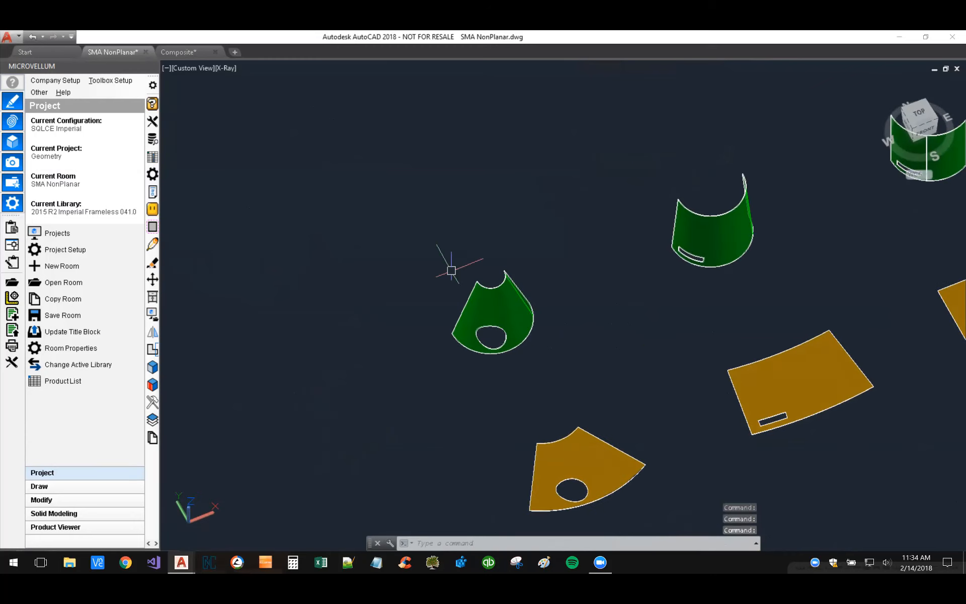
middle_drag(461, 231, 319, 223)
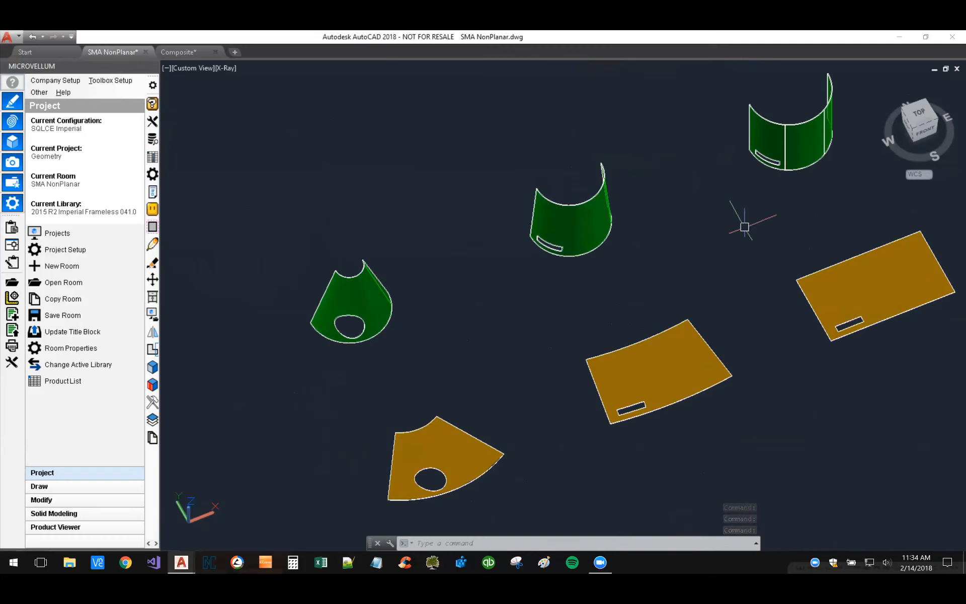
middle_drag(743, 227, 458, 279)
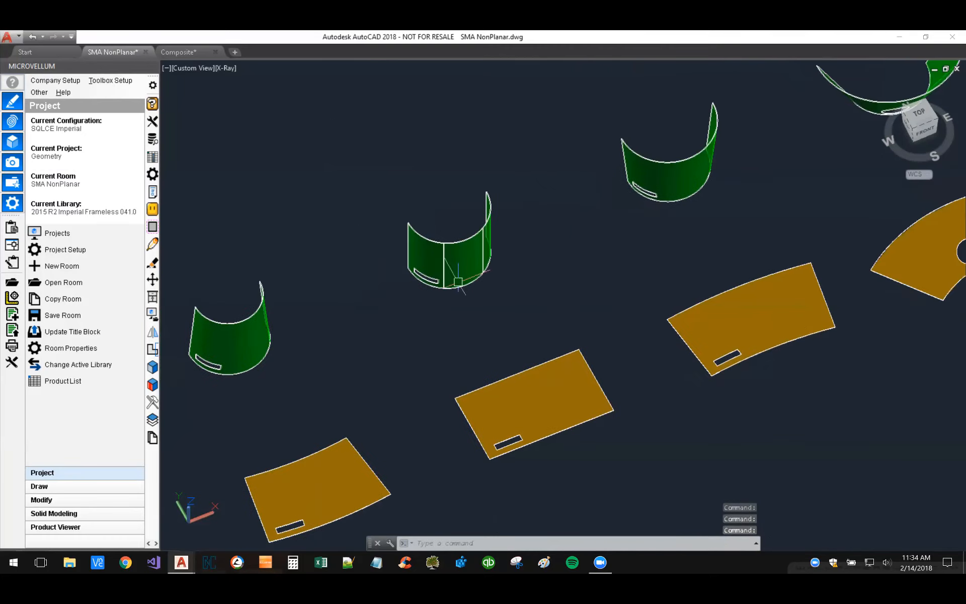
middle_drag(636, 319, 354, 395)
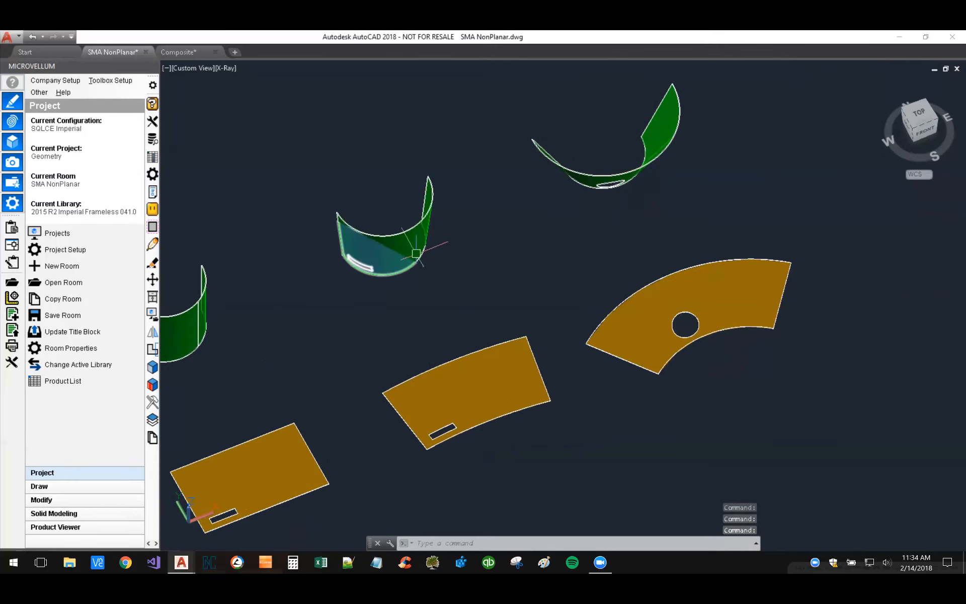
scroll(616, 267, down, 5)
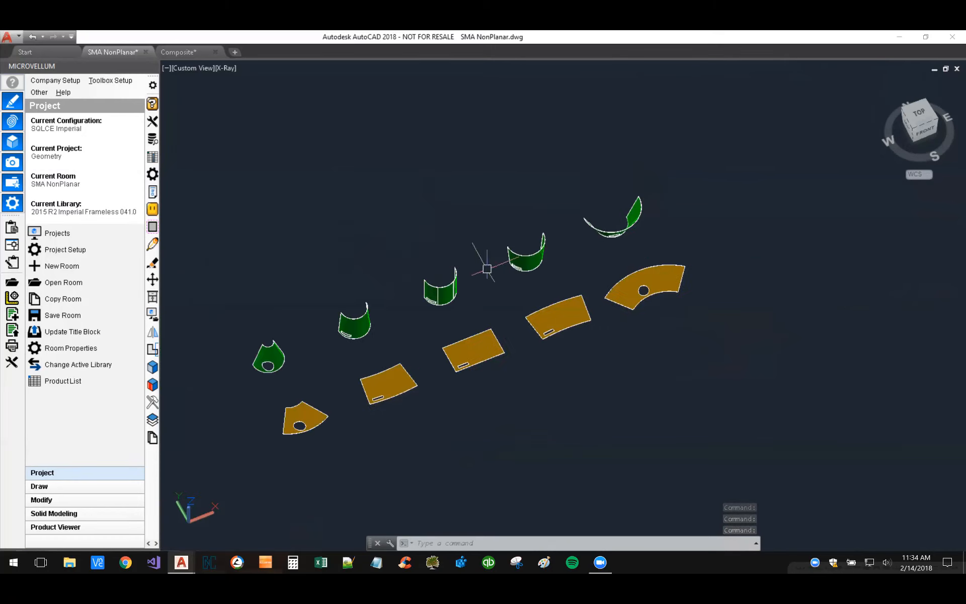
Step: Return to the curved reception desk and view it from above at an angle
middle_drag(349, 240, 596, 322)
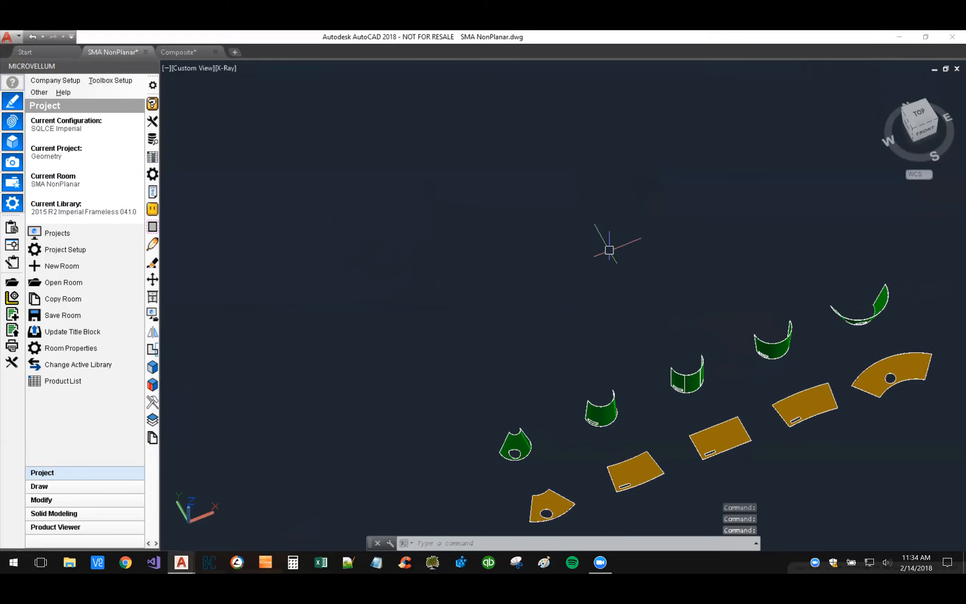
scroll(609, 248, down, 2)
middle_drag(423, 207, 638, 372)
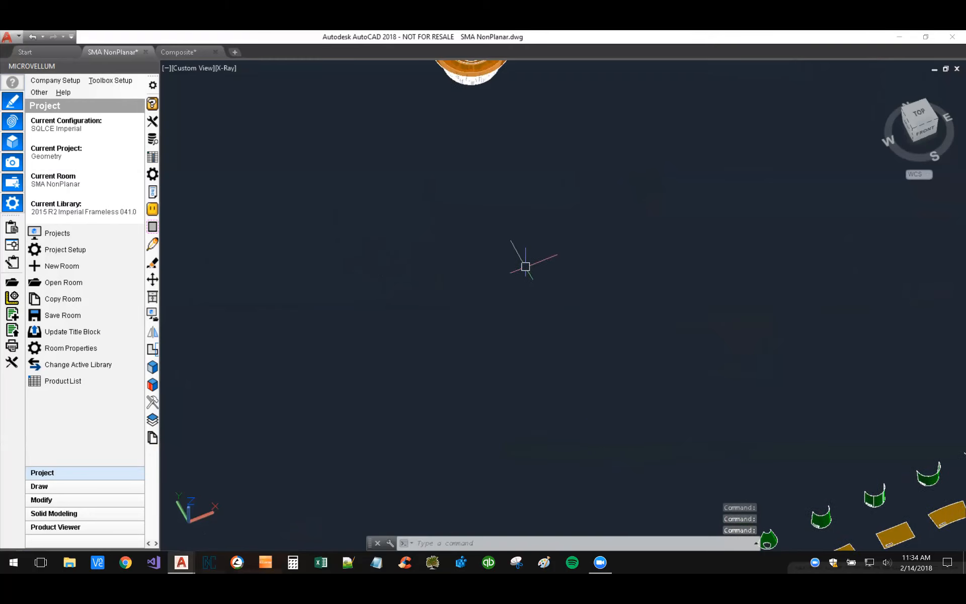
scroll(512, 330, down, 3)
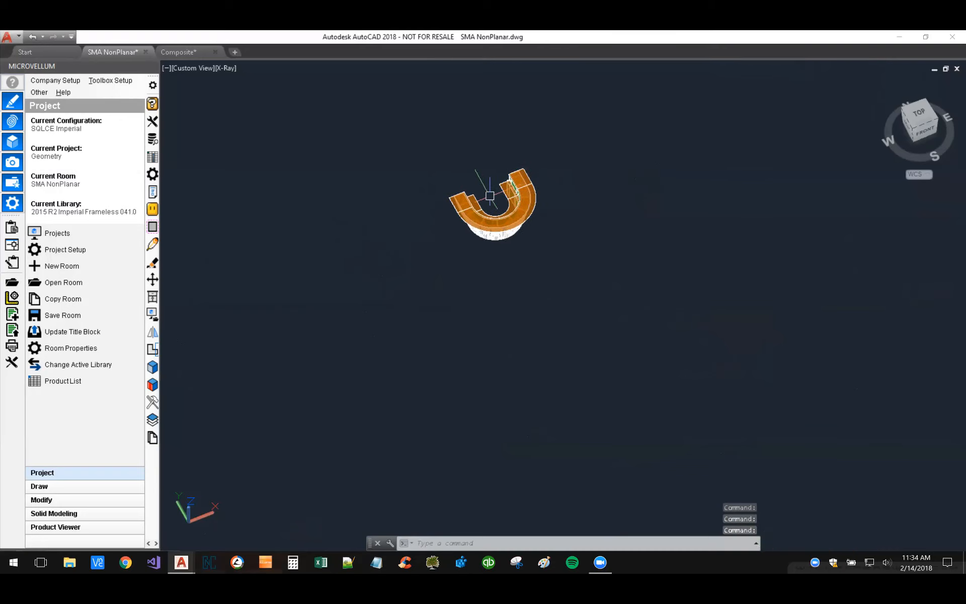
scroll(489, 195, up, 3)
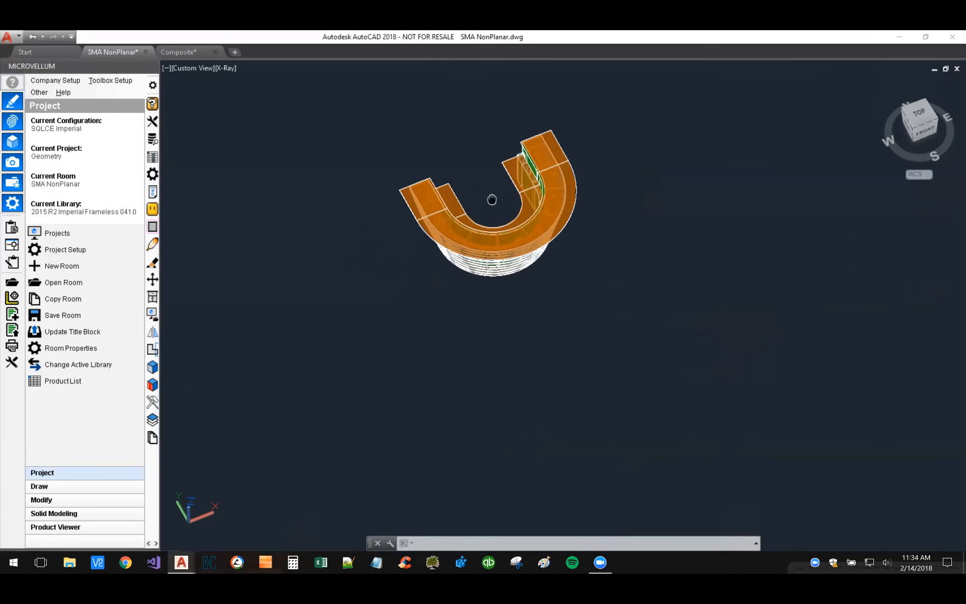
middle_drag(491, 201, 482, 256)
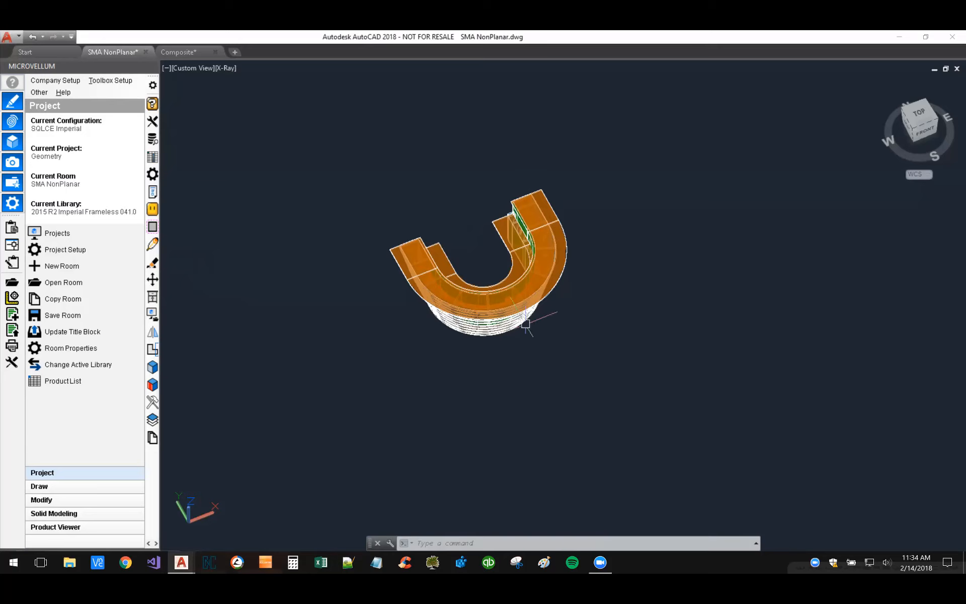
Step: Review the whole curved reception desk from the front, from its west side and from the front-west corner
scroll(488, 324, up, 3)
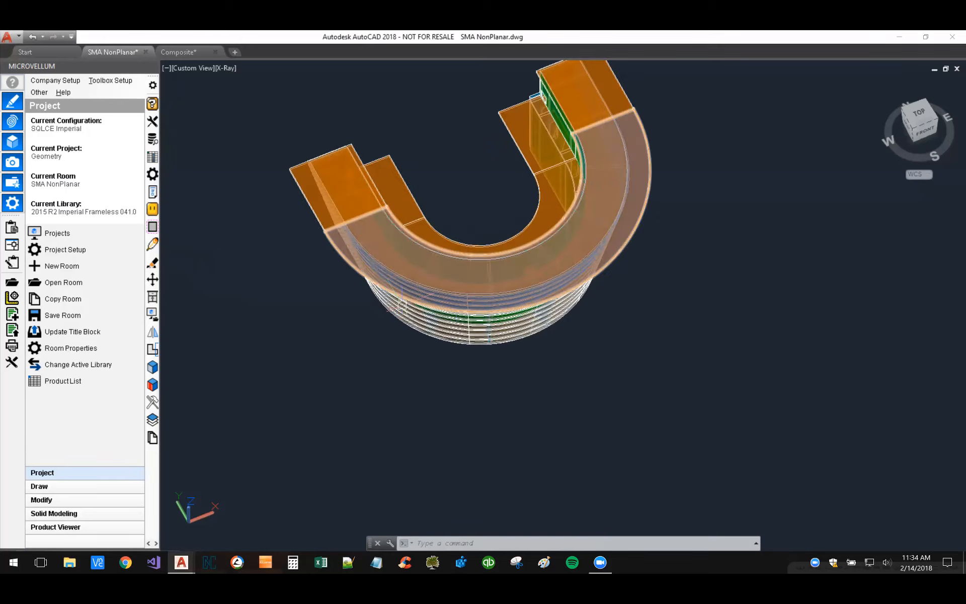
scroll(572, 373, down, 3)
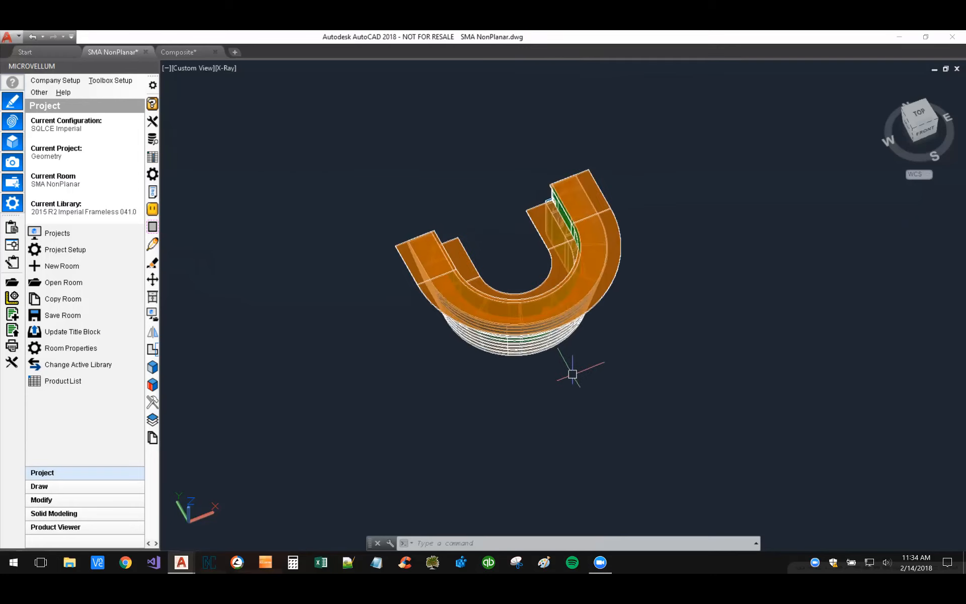
middle_drag(572, 373, 557, 414)
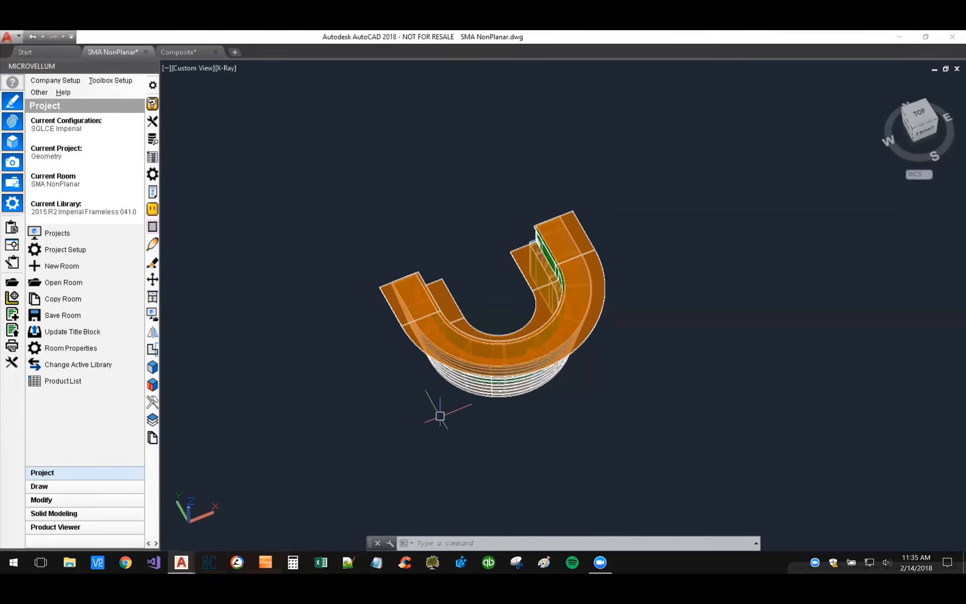
shift+middle_drag(440, 417, 417, 388)
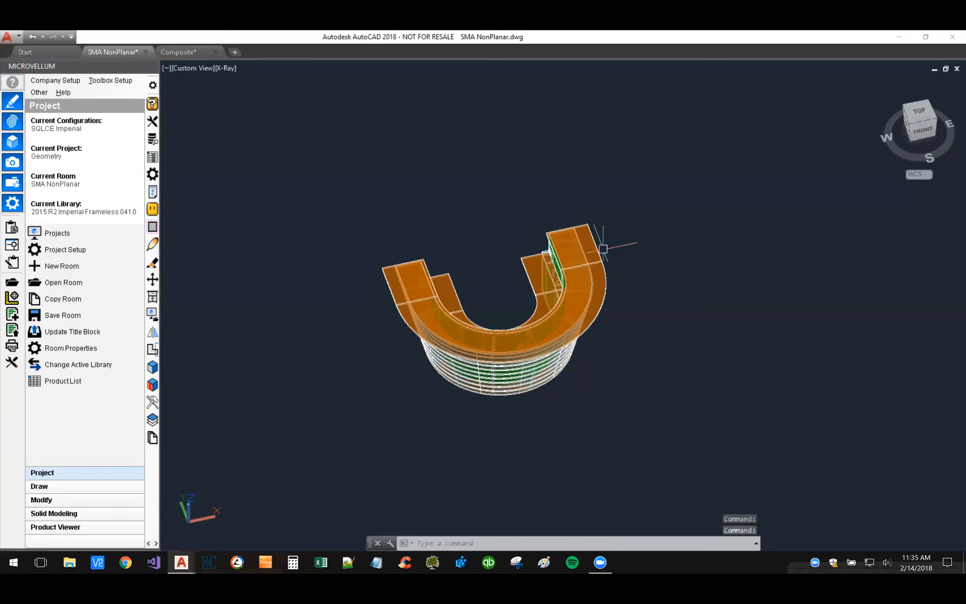
middle_drag(499, 297, 484, 321)
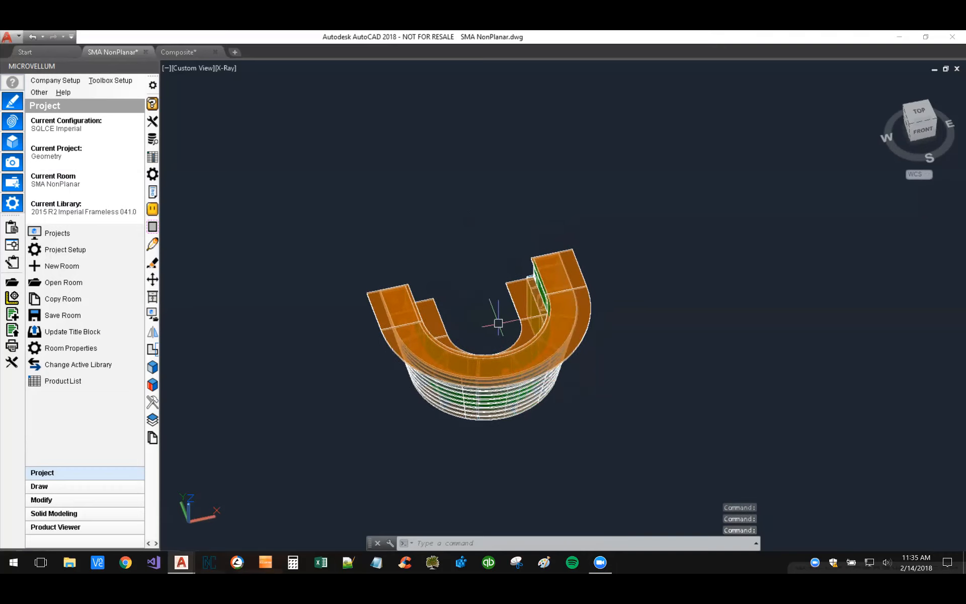
shift+middle_drag(487, 327, 639, 296)
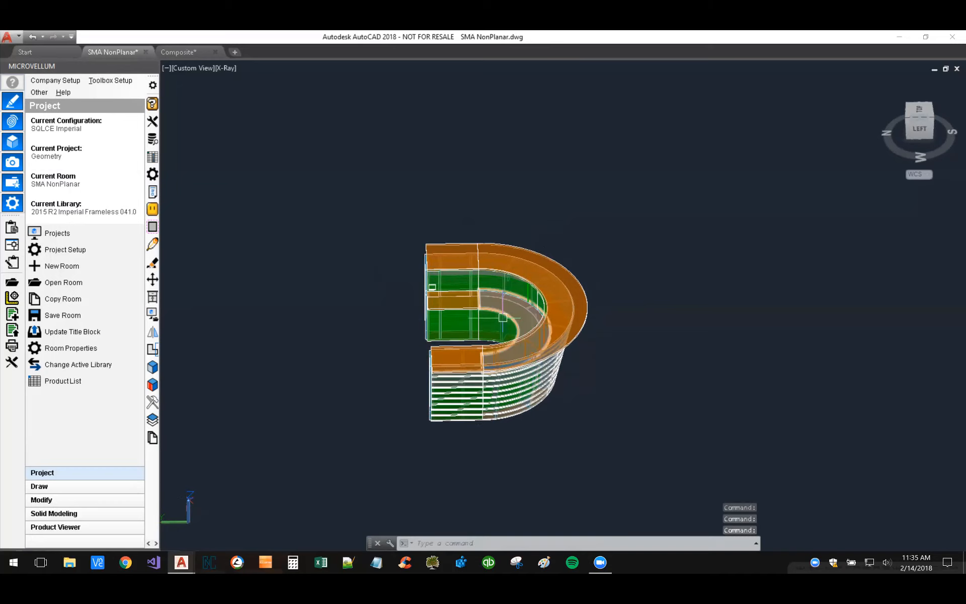
middle_drag(399, 324, 391, 293)
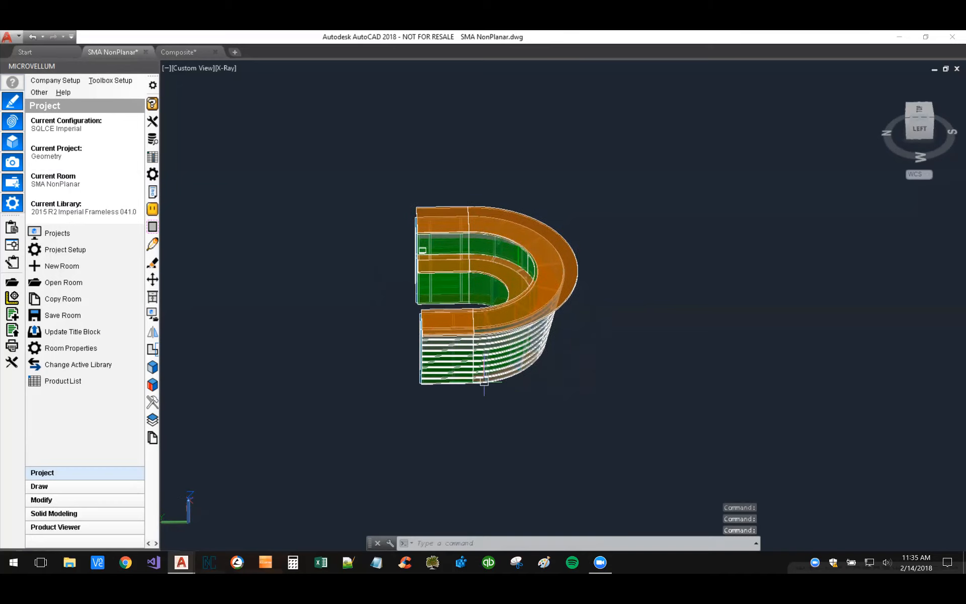
shift+middle_drag(422, 397, 401, 395)
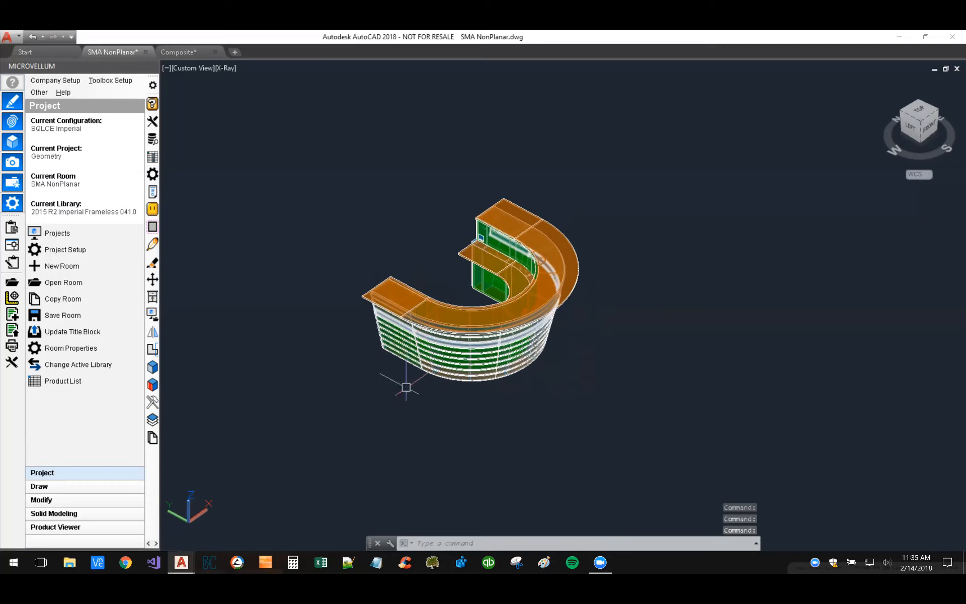
Step: Examine the slanted, slatted curved front of the reception desk and the supports behind it up close
scroll(458, 324, up, 4)
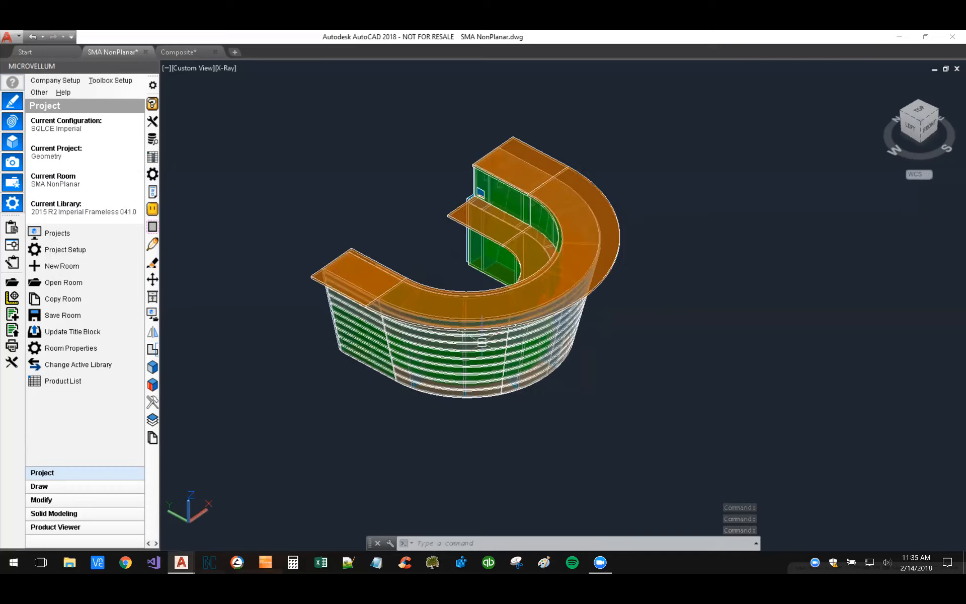
middle_drag(487, 257, 514, 276)
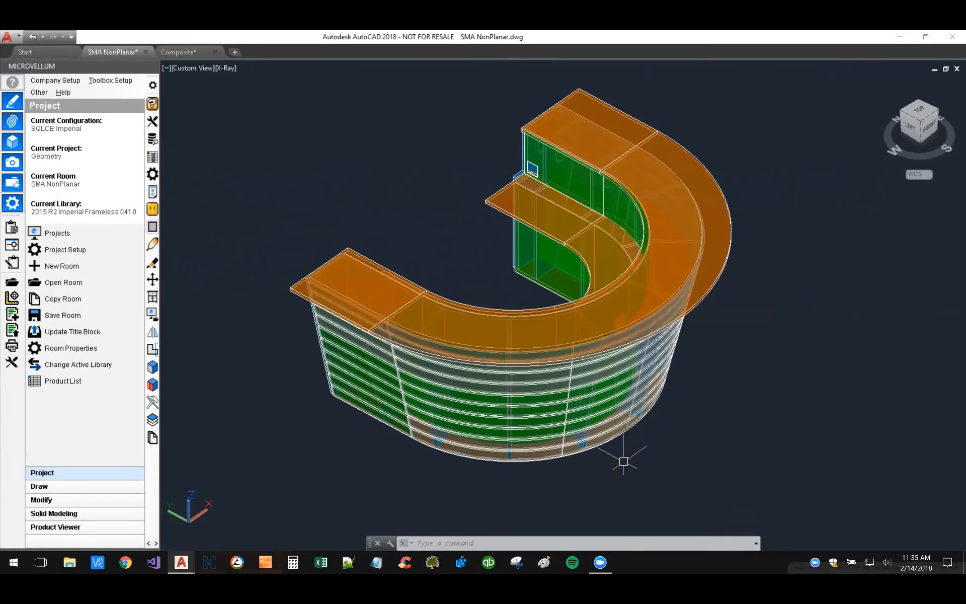
middle_drag(623, 459, 623, 372)
scroll(582, 363, up, 10)
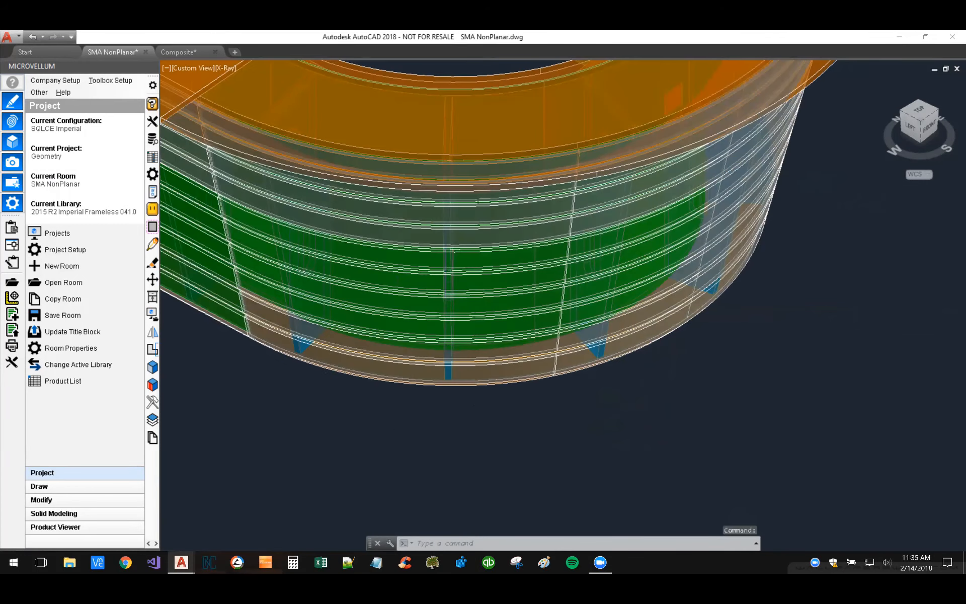
scroll(519, 329, down, 10)
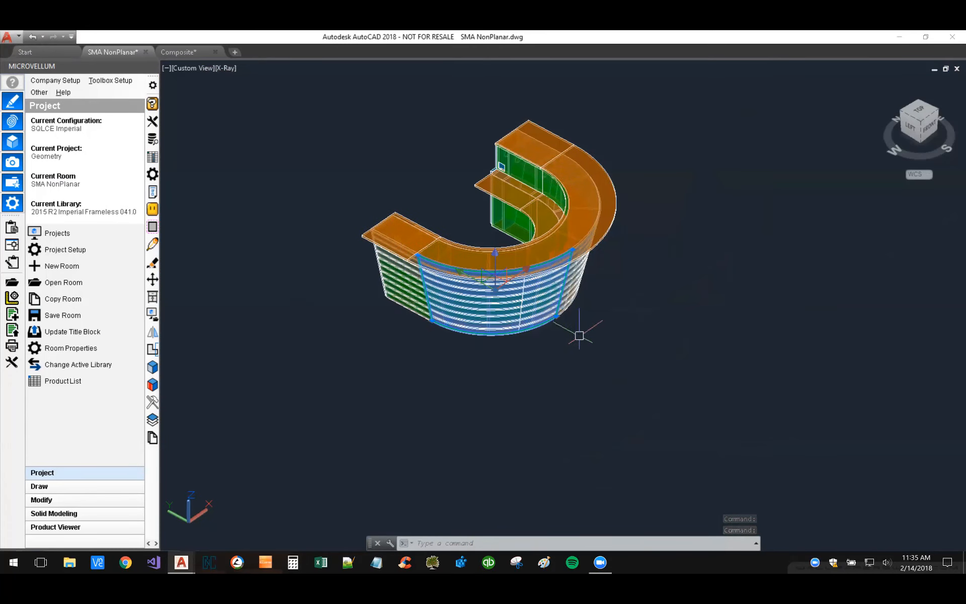
Step: View the desk around its curved front, clear the selection, and bring its open back into view
shift+middle_drag(578, 336, 427, 345)
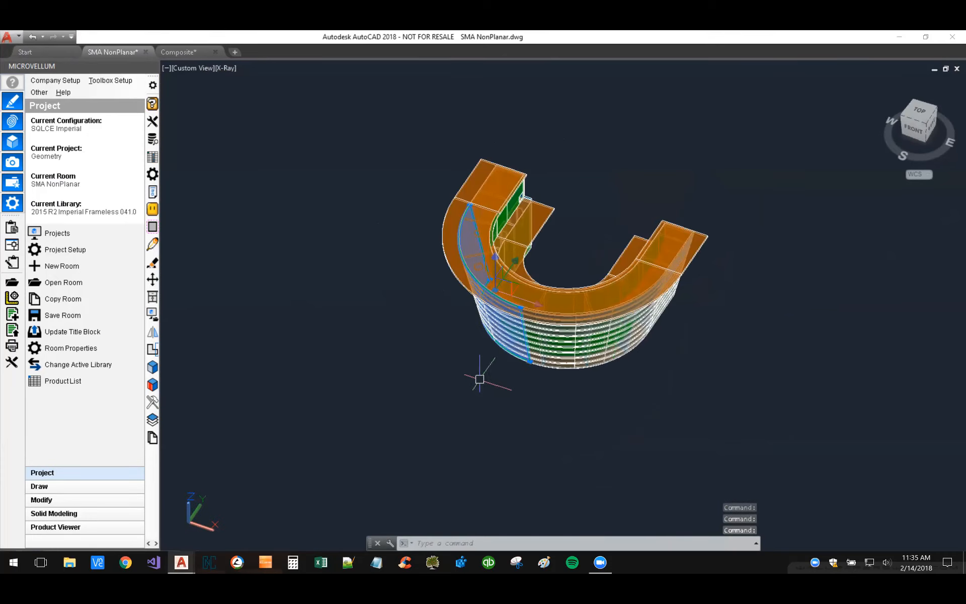
shift+middle_drag(638, 388, 561, 387)
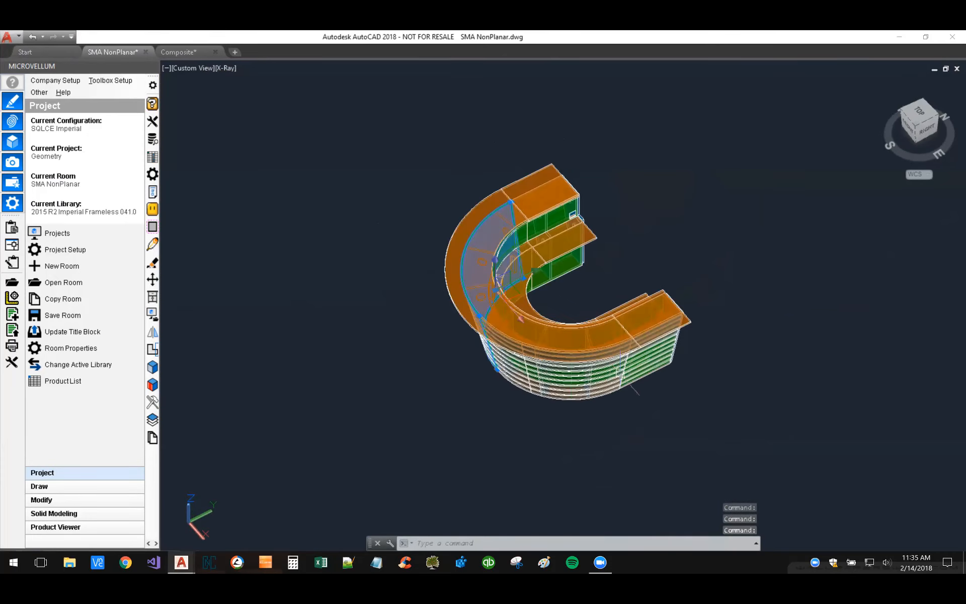
key(Escape)
shift+middle_drag(725, 329, 305, 295)
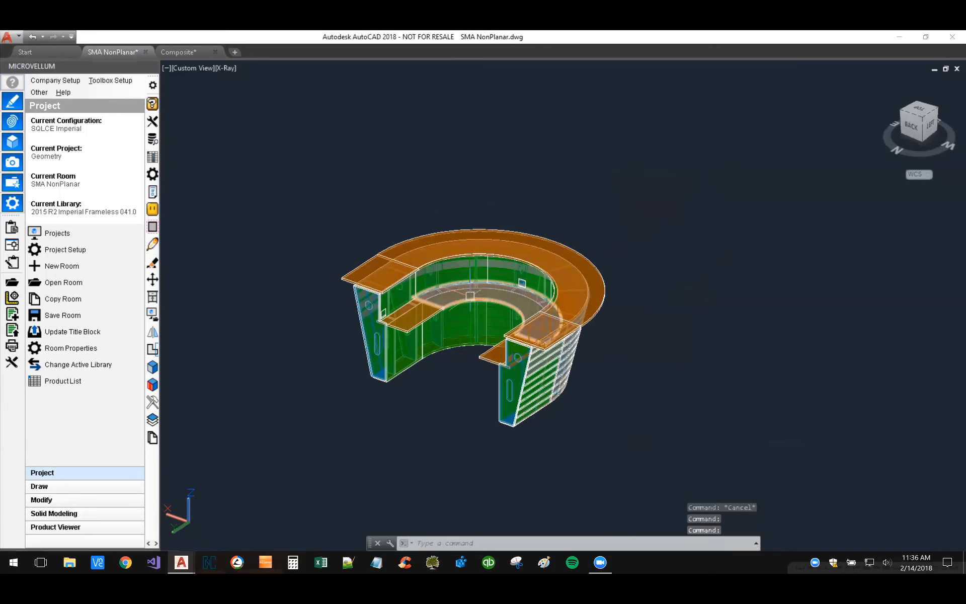
Step: Examine the curved inner skins above and below the work surface from the back of the desk
scroll(410, 354, up, 2)
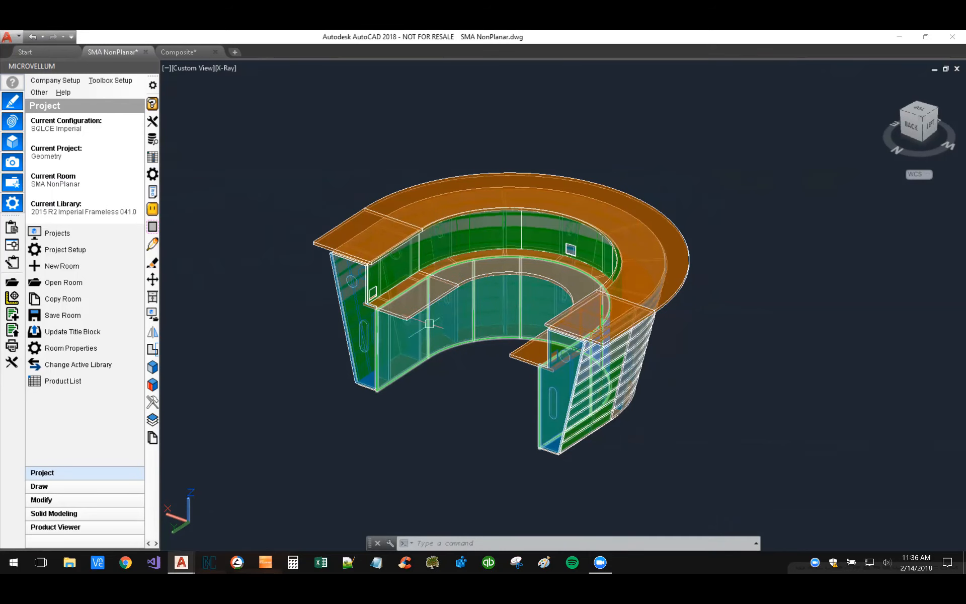
middle_drag(432, 376, 427, 429)
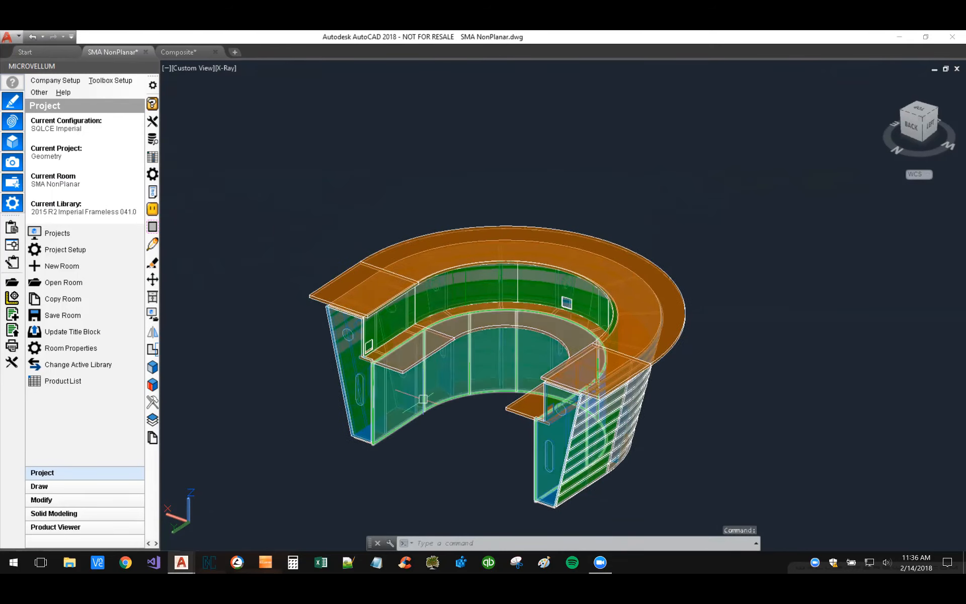
scroll(423, 398, up, 6)
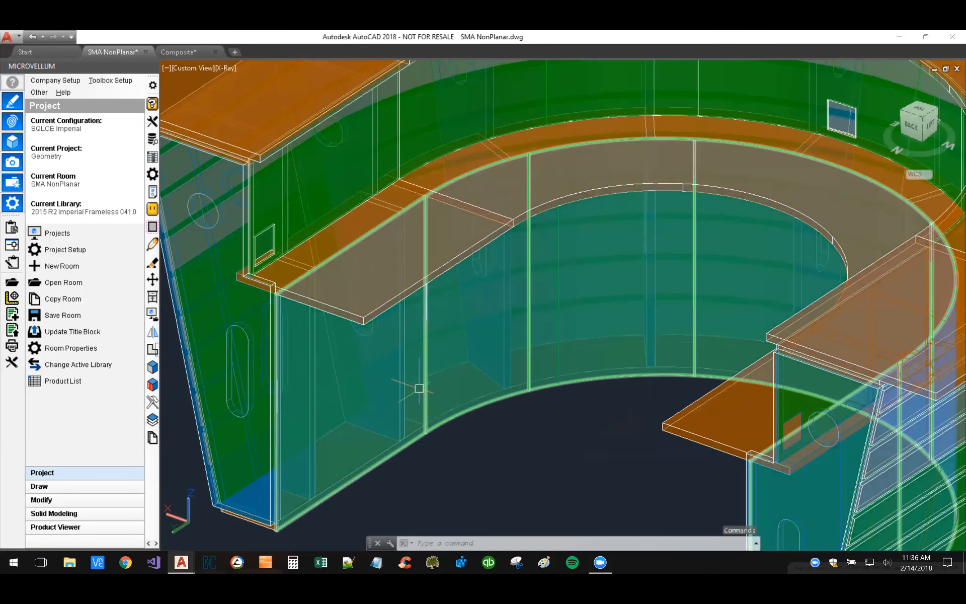
scroll(489, 428, down, 5)
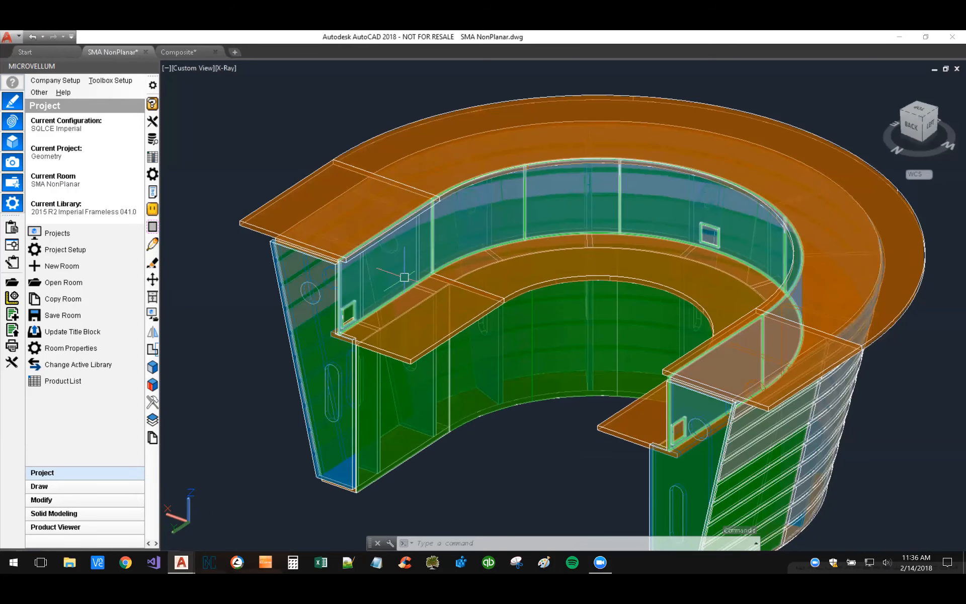
Step: Inspect the small rectangular cutout at the end of the upper inner skin, beside the work surface
scroll(348, 317, up, 6)
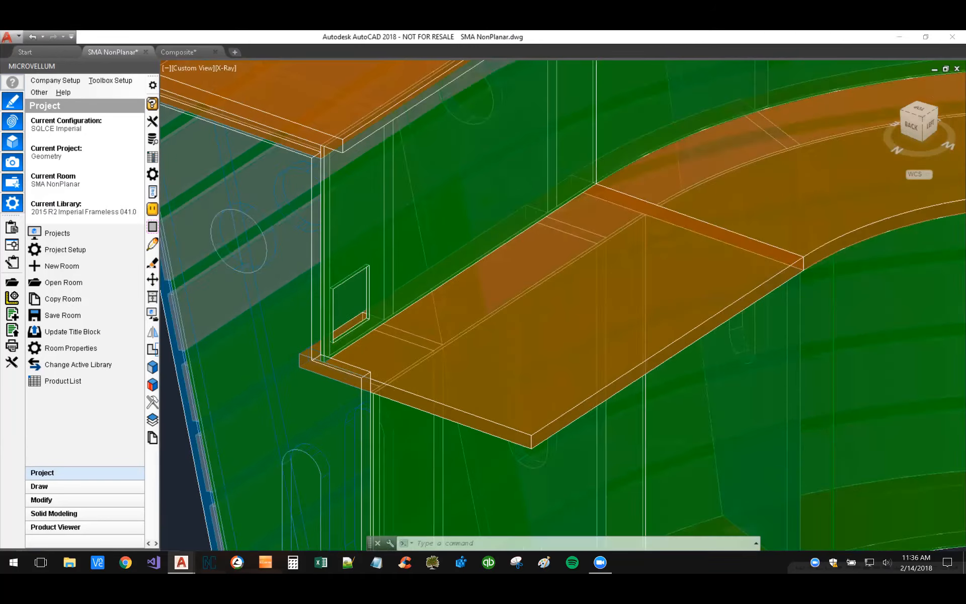
scroll(401, 242, up, 3)
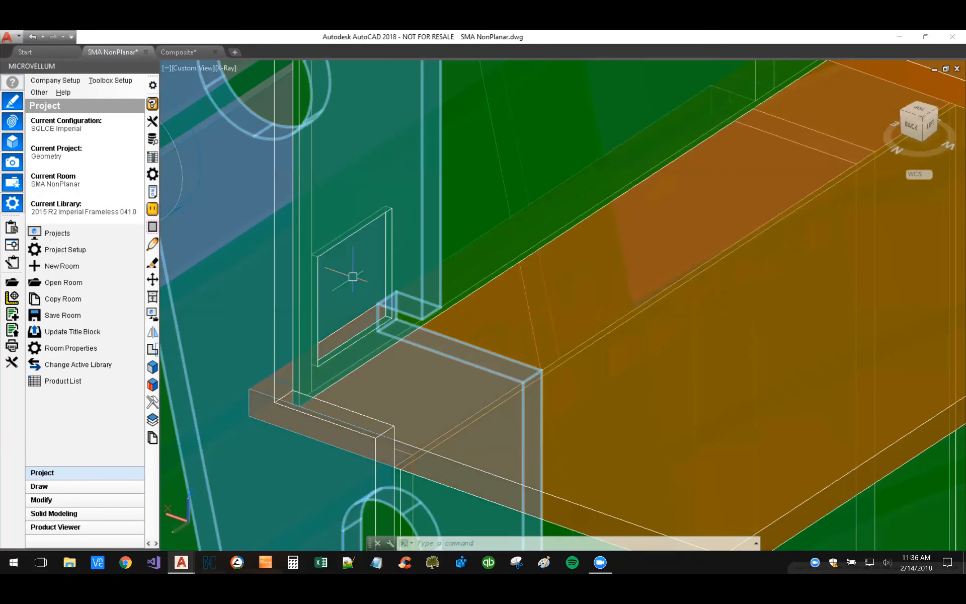
scroll(354, 279, down, 3)
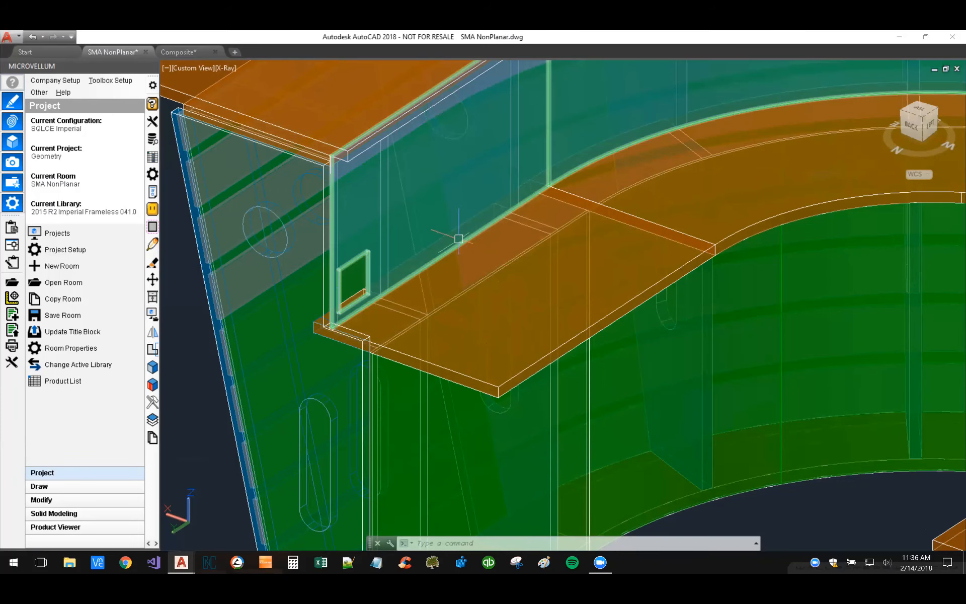
scroll(417, 241, down, 5)
Step: View the inside of the desk from its opposite back corner, with the upper skin's cutouts in sight
shift+middle_drag(575, 388, 461, 406)
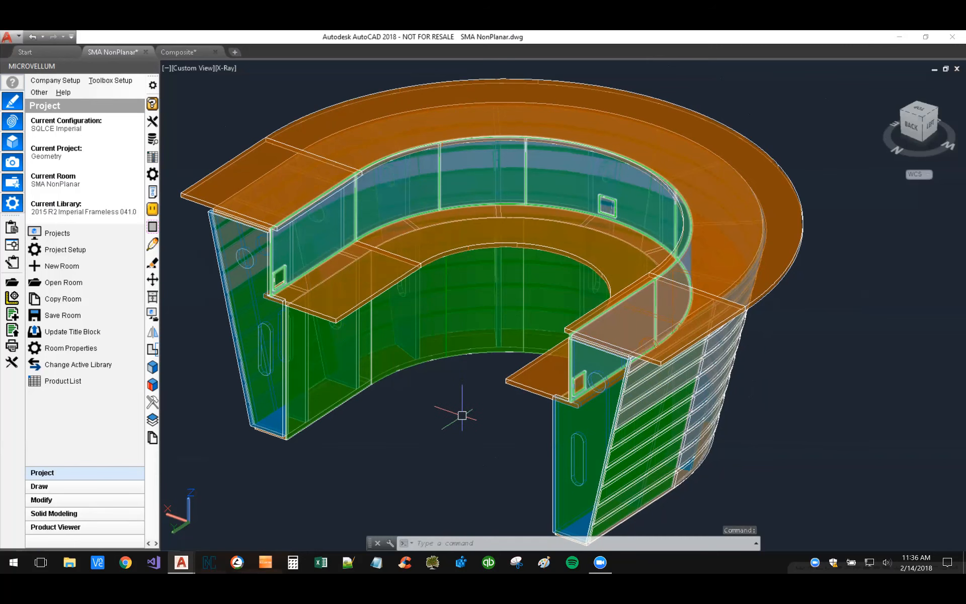
shift+middle_drag(517, 394, 442, 211)
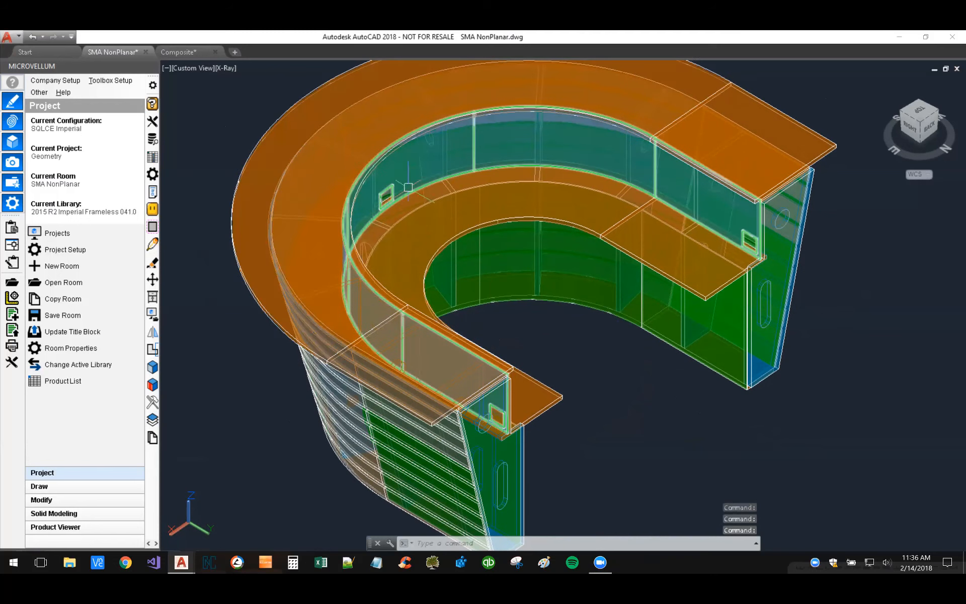
scroll(606, 357, down, 3)
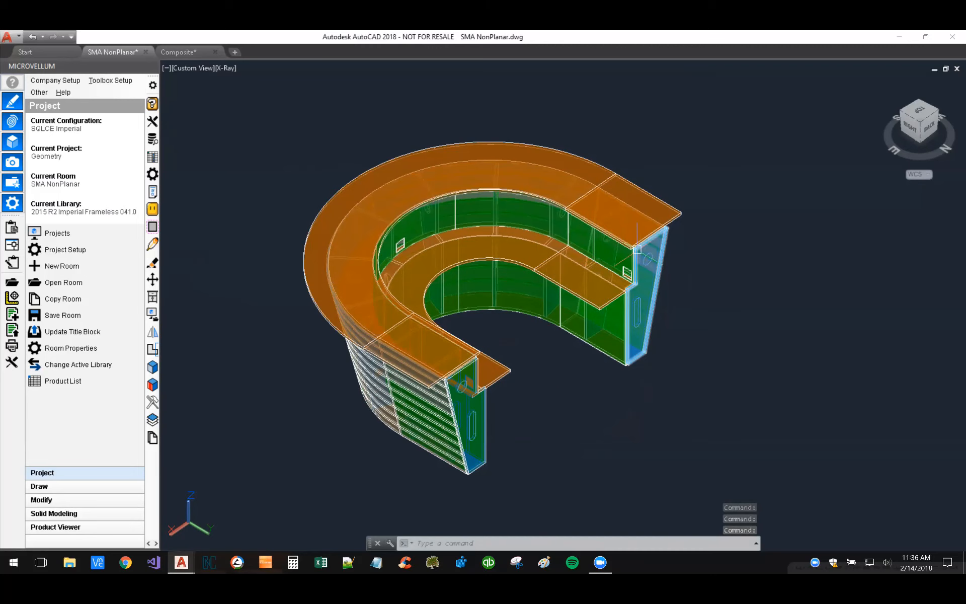
Step: Switch to the Composite drawing and examine the flattened skins nested on panel B101003
click(174, 51)
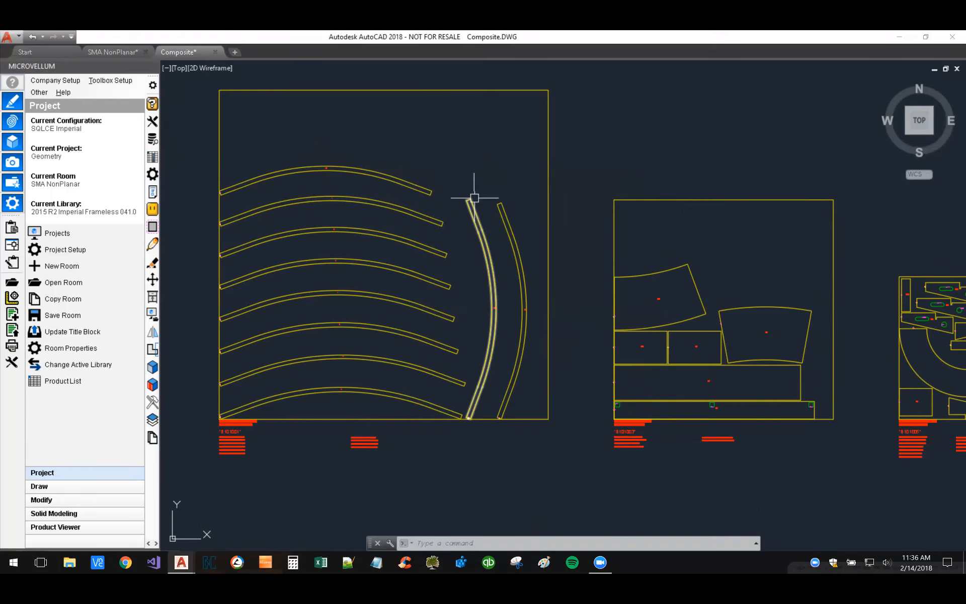
middle_drag(576, 439, 372, 433)
scroll(436, 407, up, 4)
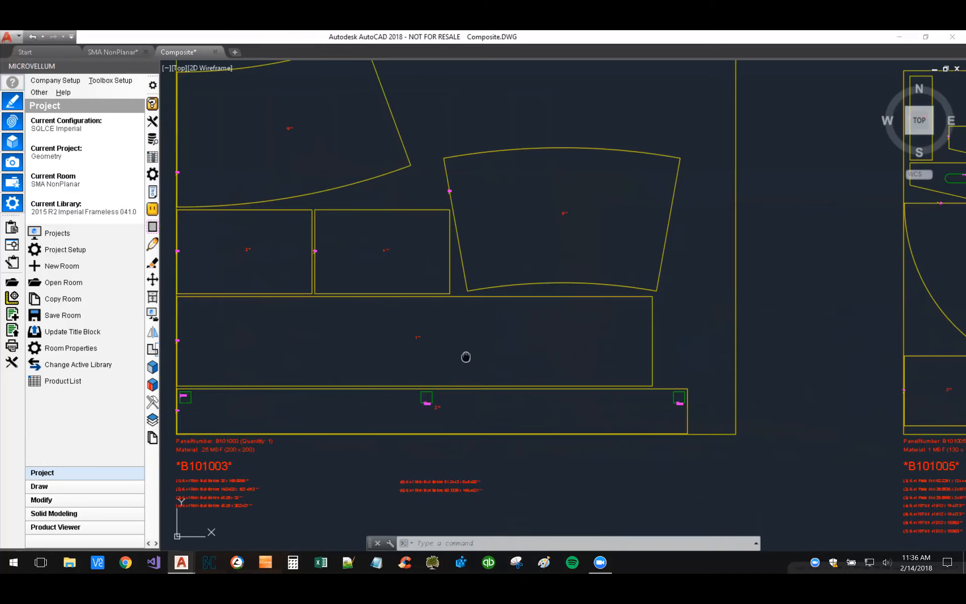
scroll(260, 352, up, 2)
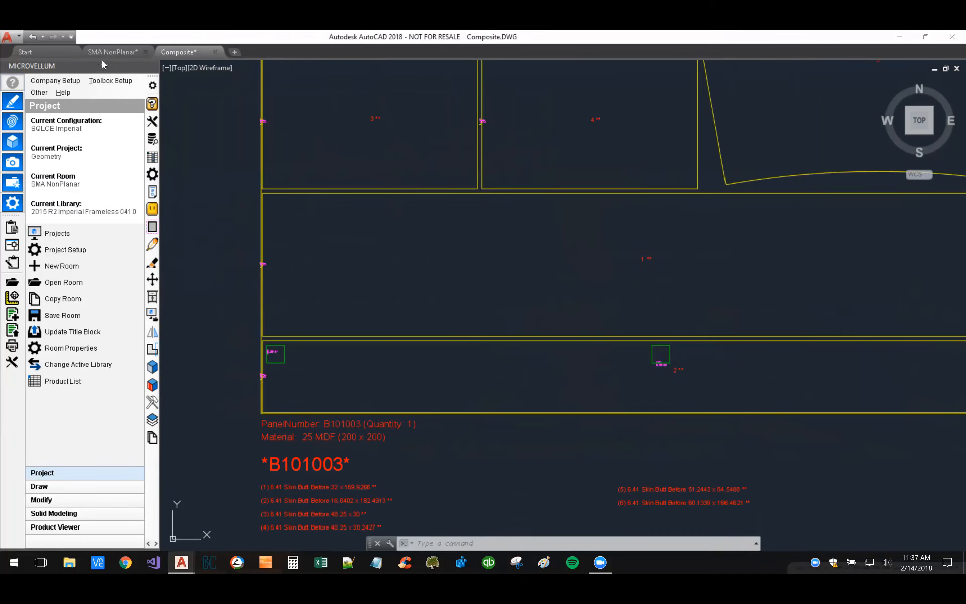
Step: In the SMA NonPlanar drawing, move the upper curved inner skin out of the desk into the empty space beside it
click(110, 48)
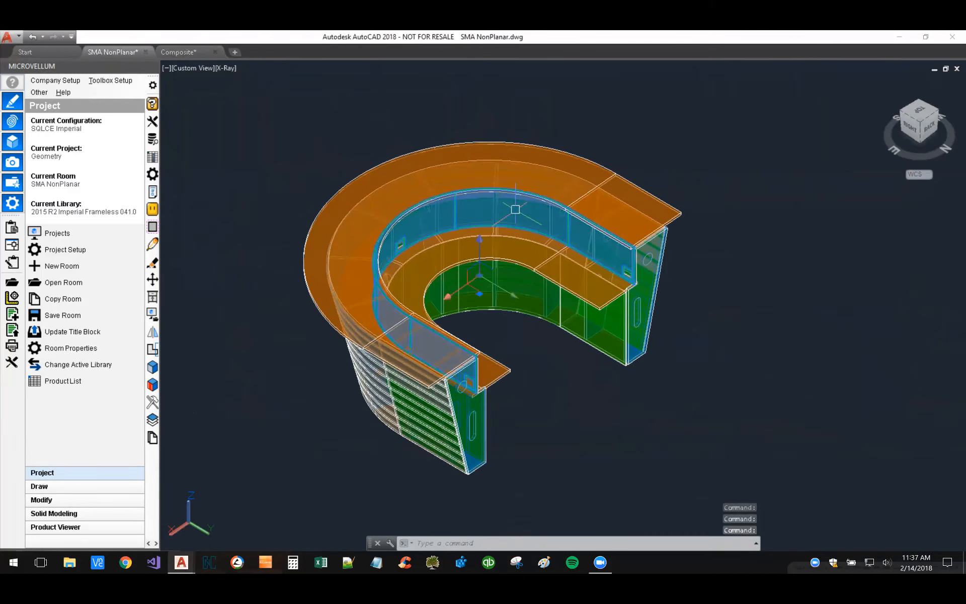
click(479, 276)
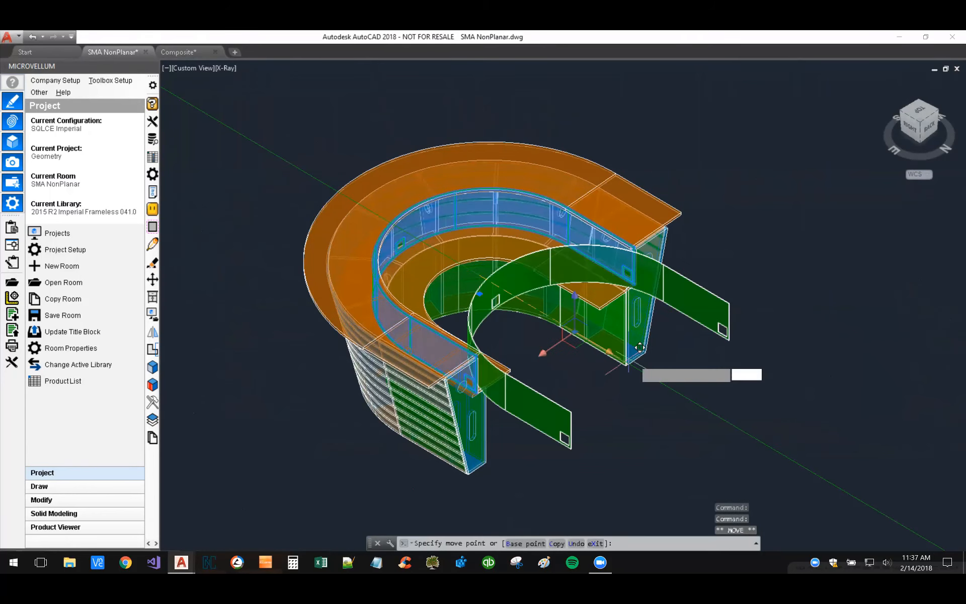
click(750, 392)
middle_drag(750, 392, 625, 312)
key(Escape)
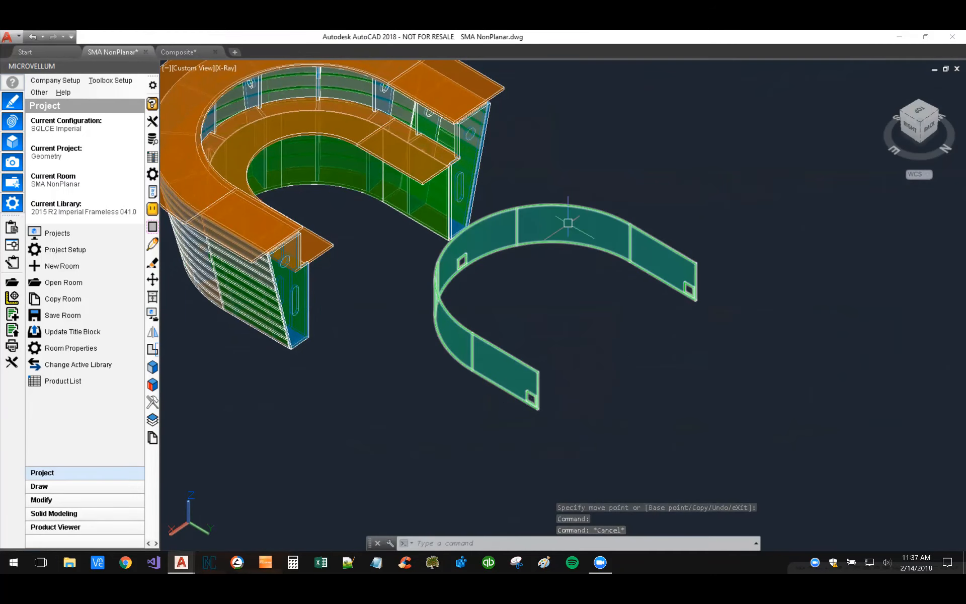
Step: In the Composite drawing, inspect the three square cutouts along the flattened skin at the base of panel B101003
click(173, 48)
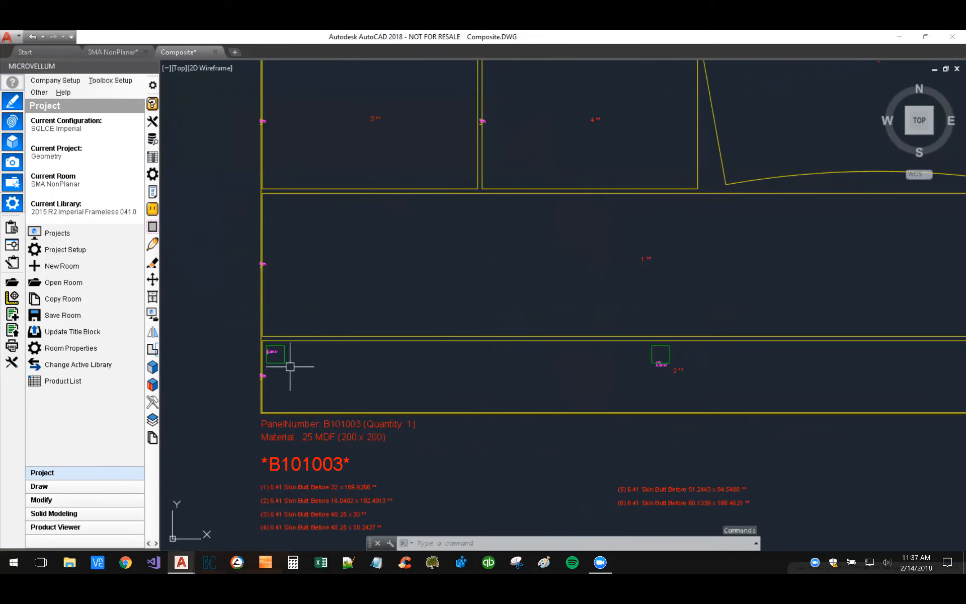
scroll(252, 357, up, 8)
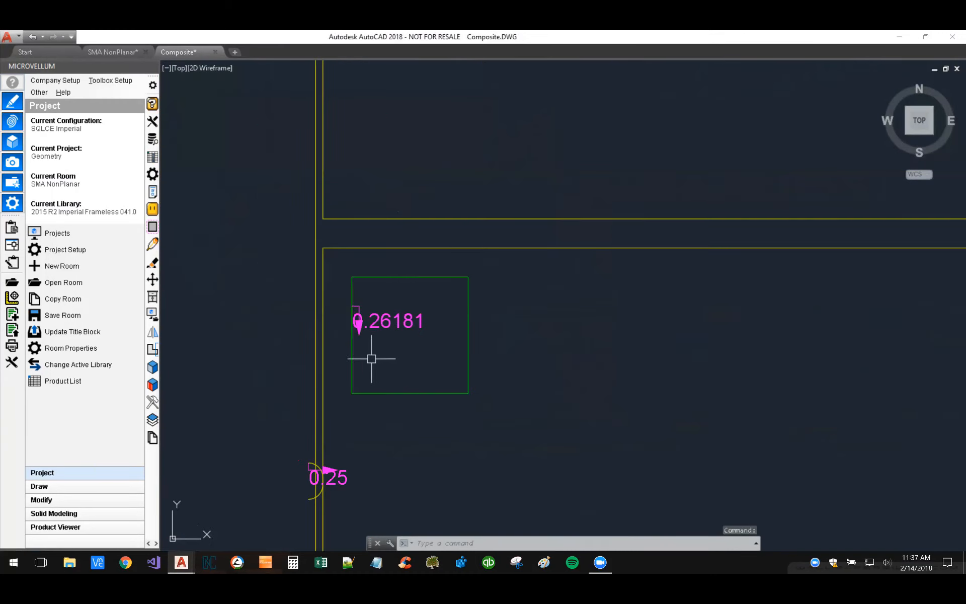
scroll(361, 360, down, 8)
middle_drag(715, 386, 292, 380)
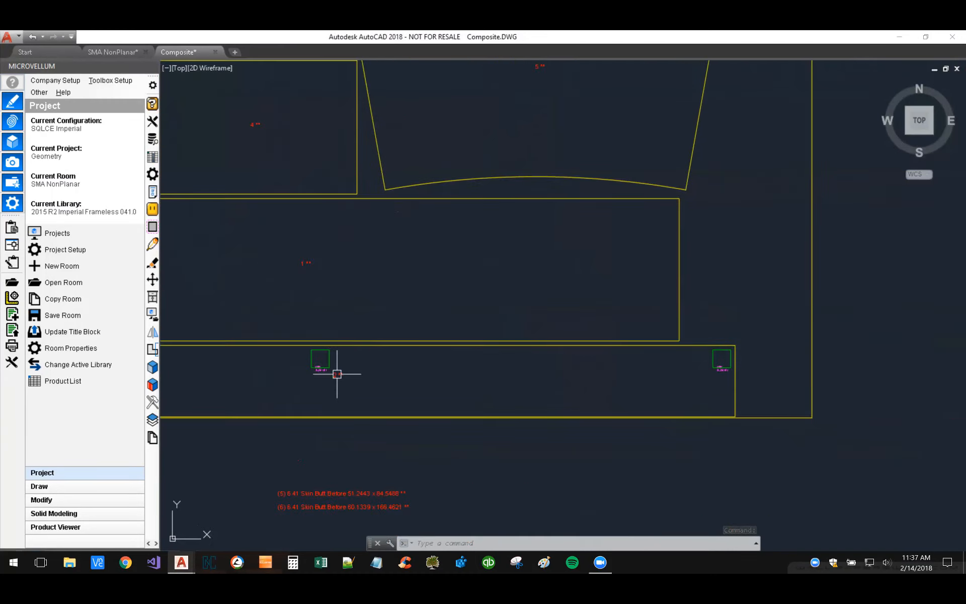
scroll(614, 388, down, 2)
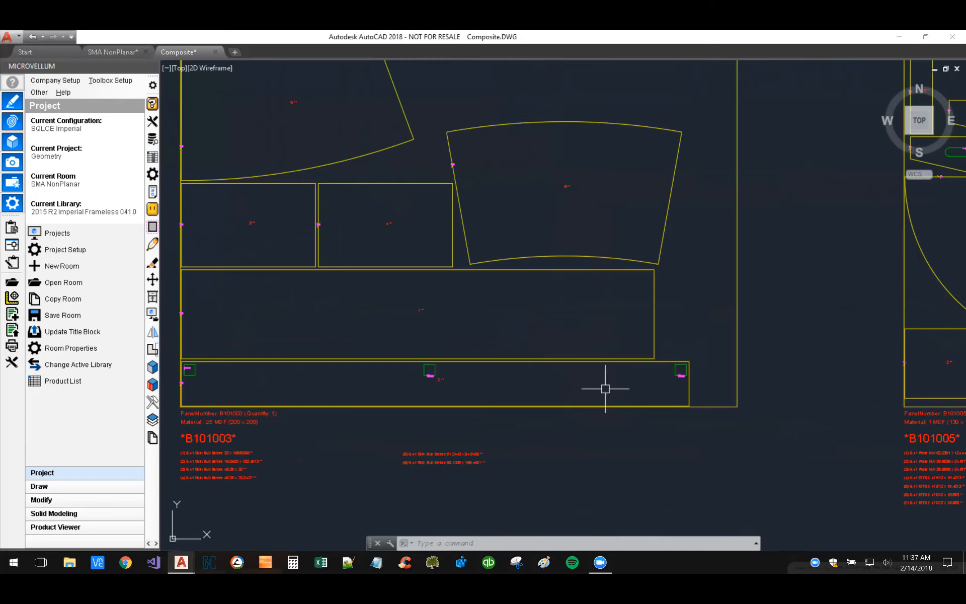
Step: Examine the flat parts nested on panels B101003, B101005, B101007 and B101009 in the Composite drawing
mouse_move(521, 382)
middle_down()
mouse_move(621, 420)
mouse_move(628, 458)
middle_up()
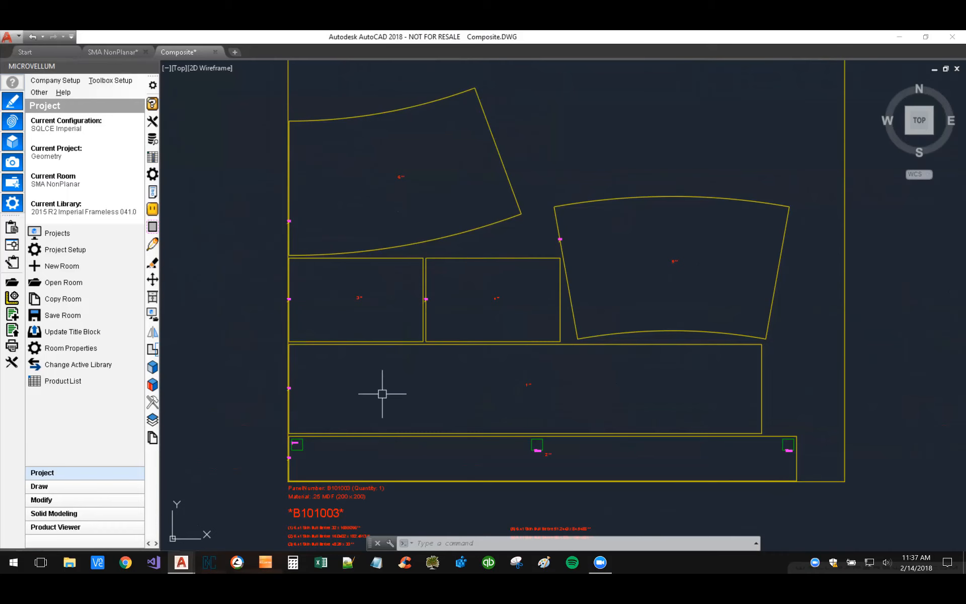
scroll(373, 398, down, 2)
scroll(372, 398, down, 2)
middle_drag(578, 382, 421, 352)
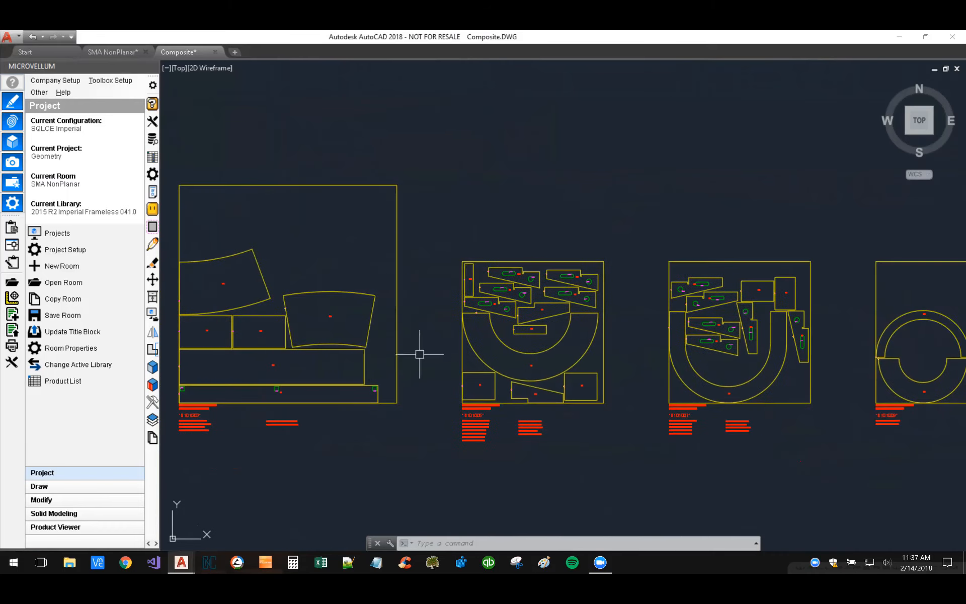
scroll(566, 340, up, 4)
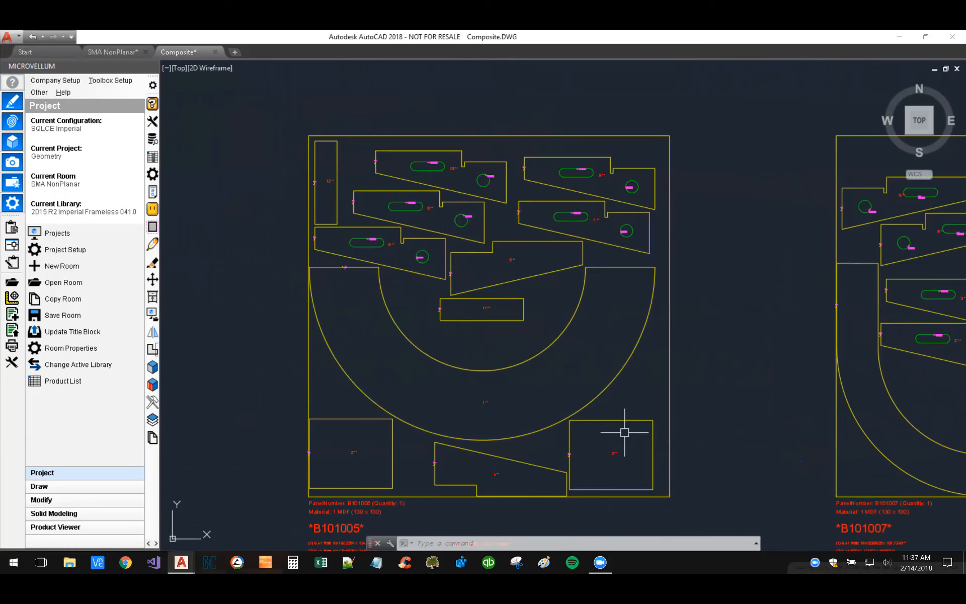
mouse_move(796, 367)
middle_down()
mouse_move(312, 346)
mouse_move(225, 364)
middle_up()
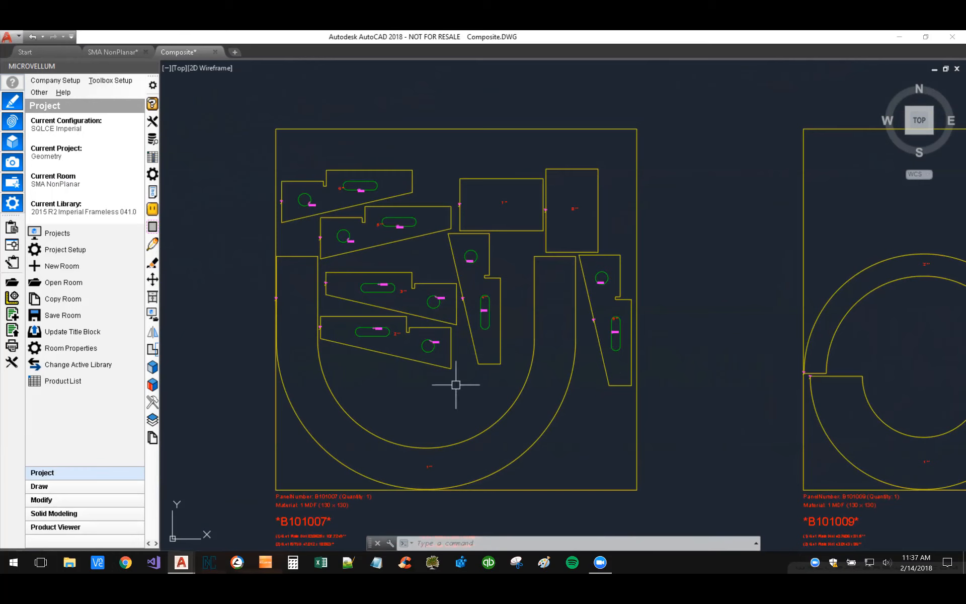
scroll(442, 389, down, 2)
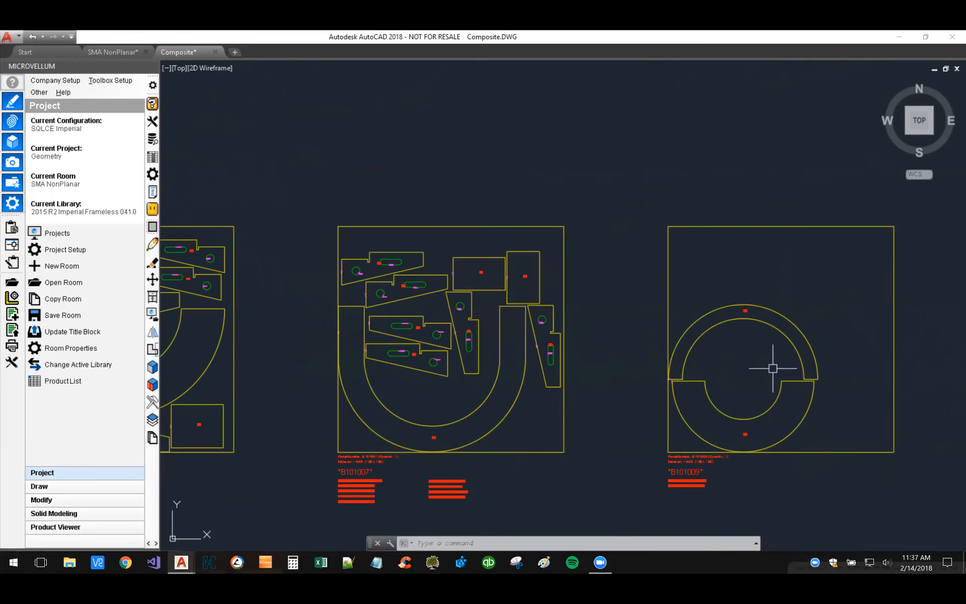
middle_drag(293, 360, 718, 341)
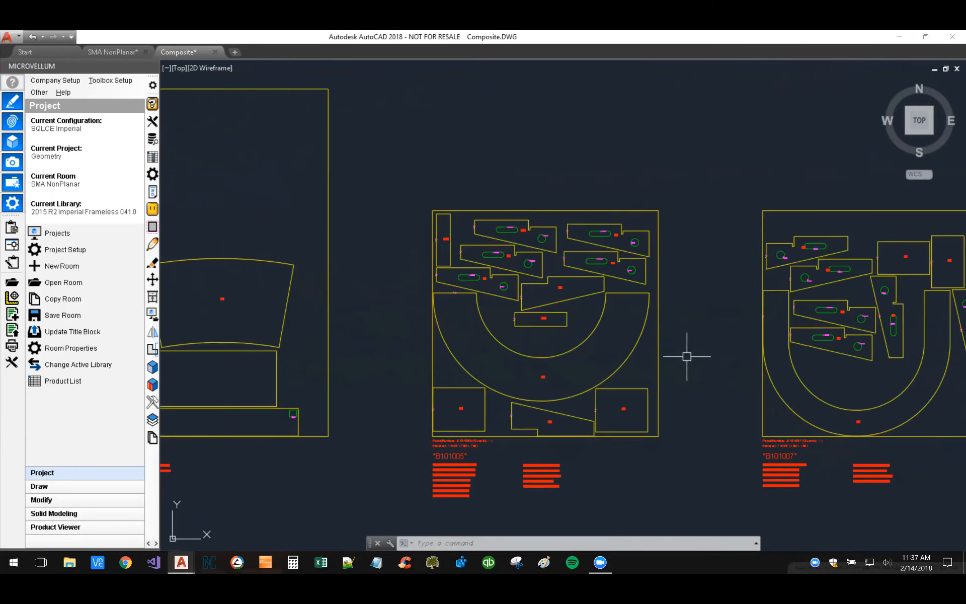
scroll(682, 360, down, 2)
scroll(453, 402, down, 2)
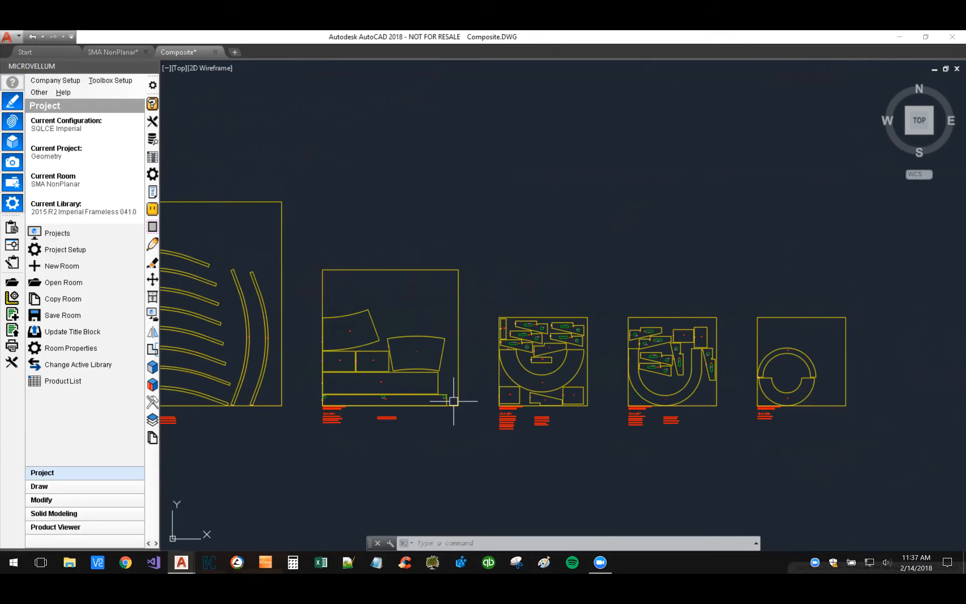
Step: Switch to the SMA NonPlanar drawing and bring the row of curved sample parts and their flat counterparts into view
click(110, 50)
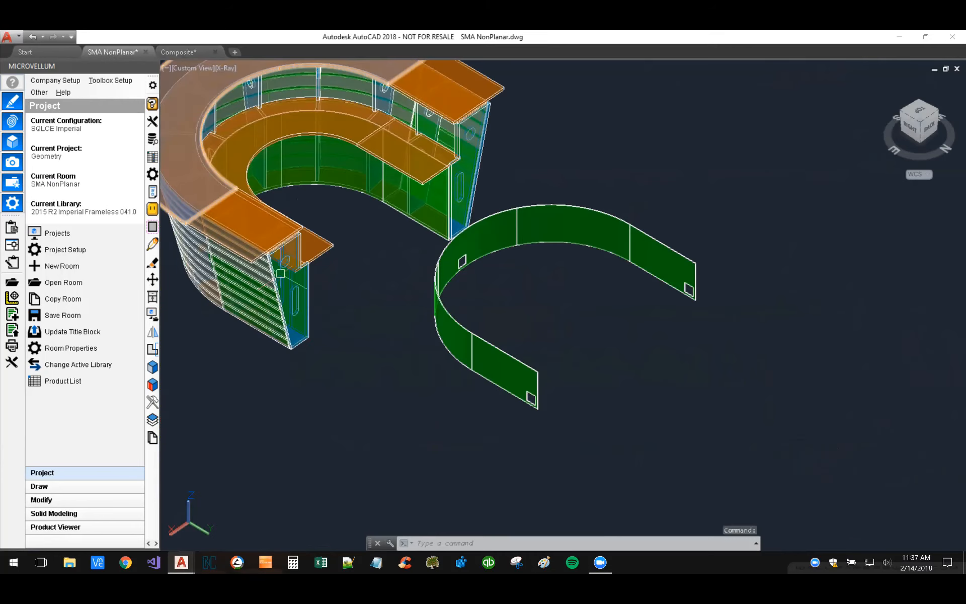
click(597, 313)
click(556, 326)
scroll(556, 325, down, 3)
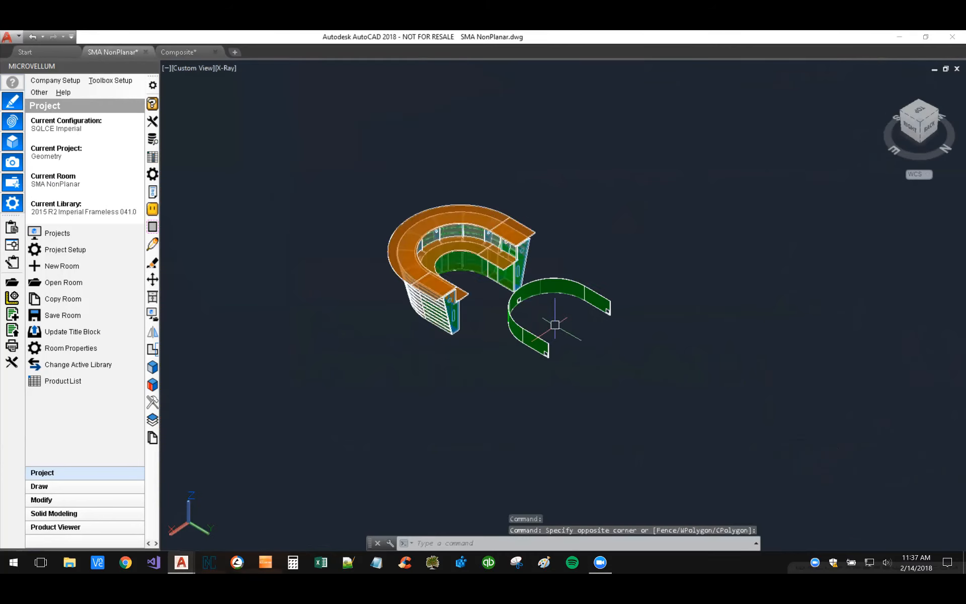
middle_drag(604, 394, 377, 116)
scroll(466, 235, down, 4)
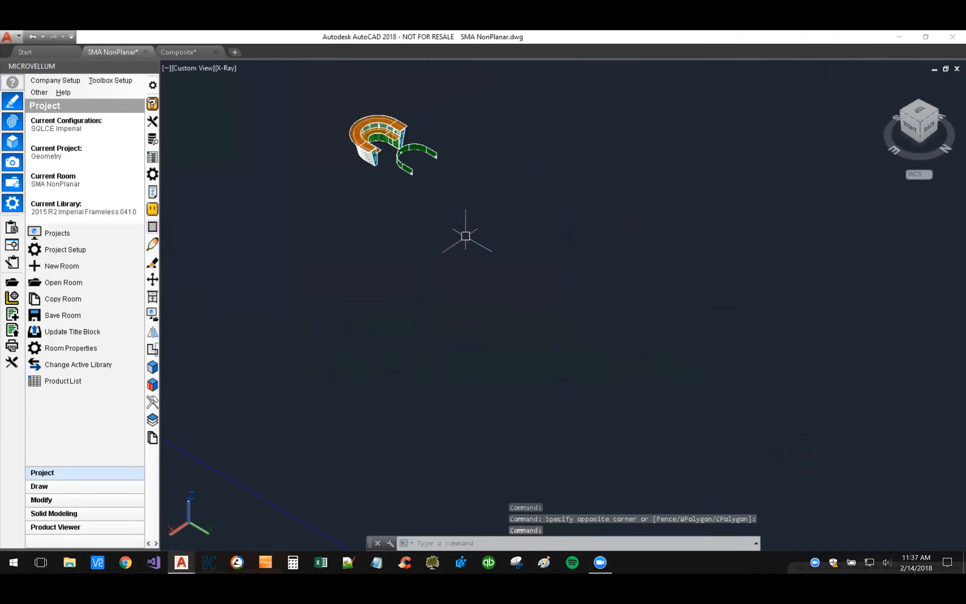
middle_drag(420, 287, 748, 430)
shift+middle_drag(415, 314, 518, 233)
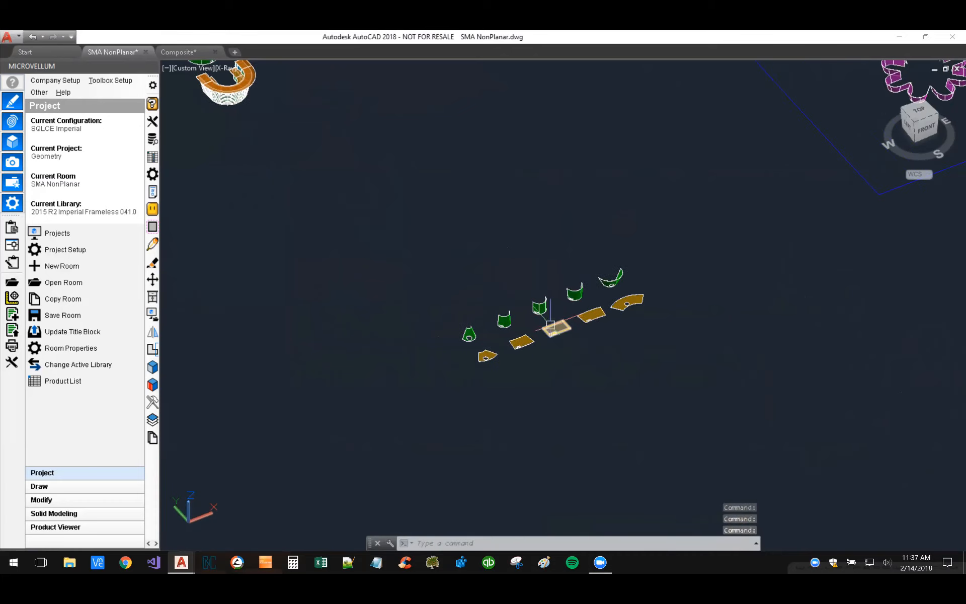
Step: Compare the cylindrical and conical sample parts and their slot and round cutouts with the flattened shapes in front of them
scroll(539, 313, up, 2)
scroll(537, 312, up, 6)
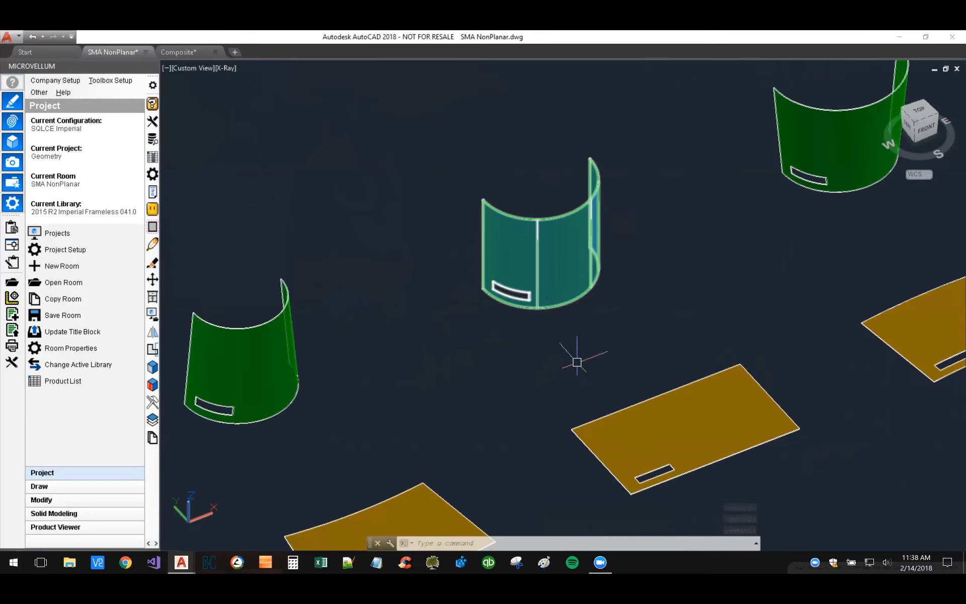
middle_drag(647, 377, 475, 291)
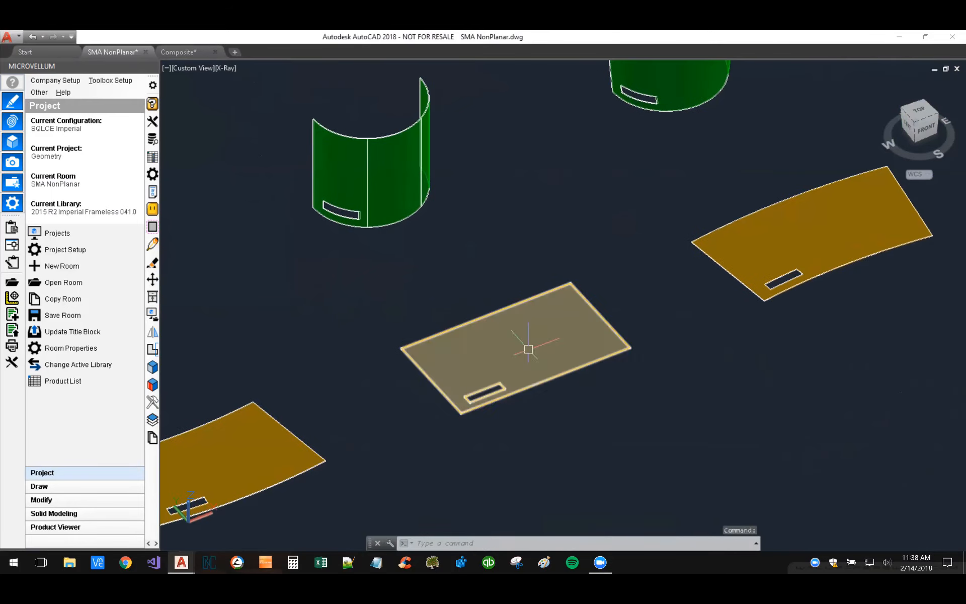
middle_drag(482, 226, 532, 370)
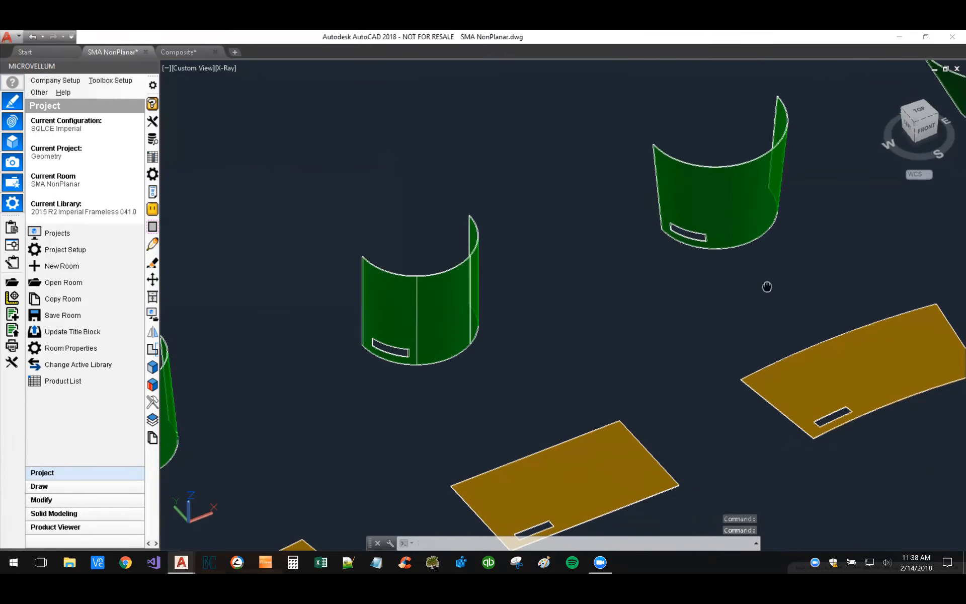
middle_drag(766, 284, 316, 377)
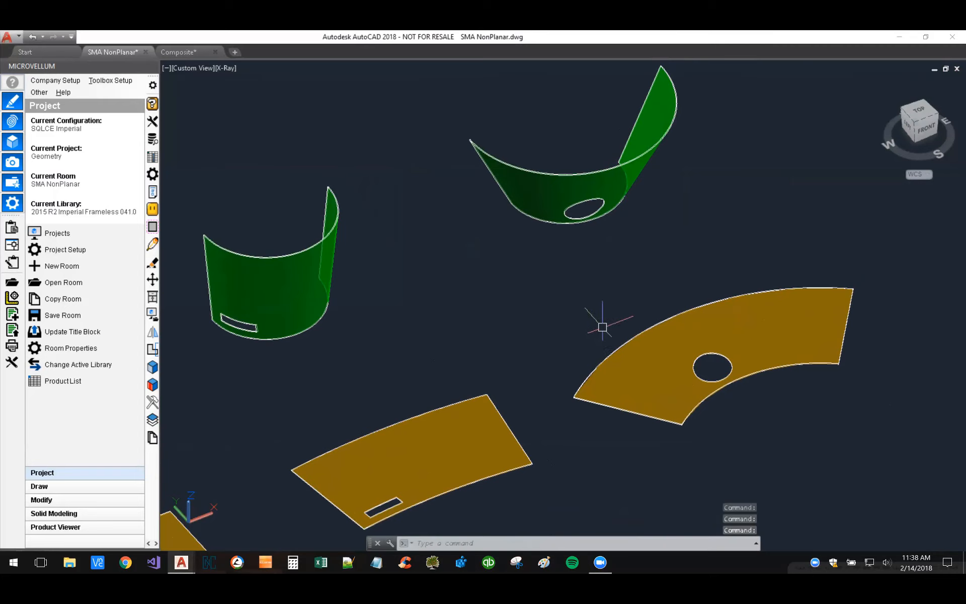
scroll(624, 294, down, 5)
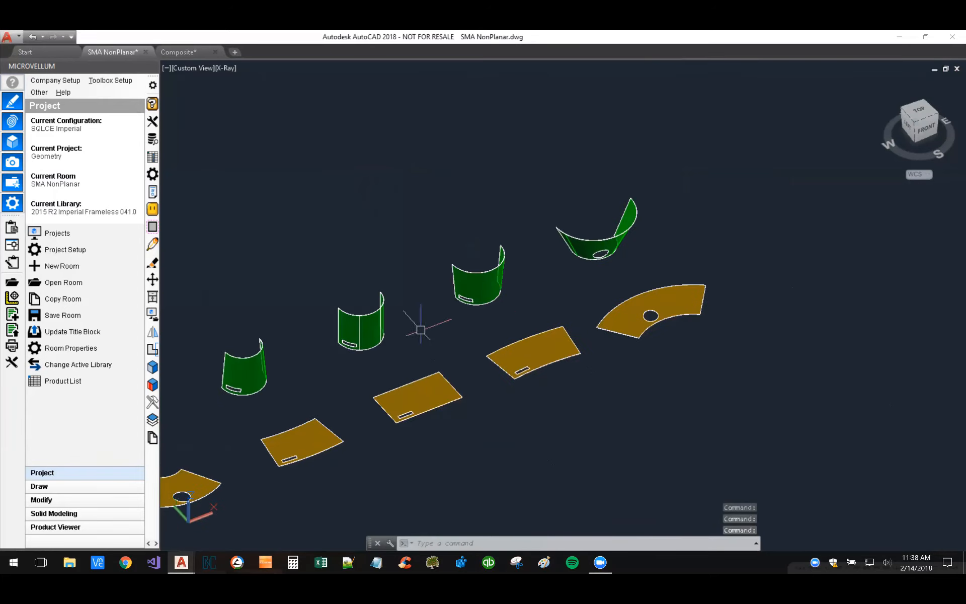
middle_drag(416, 323, 552, 333)
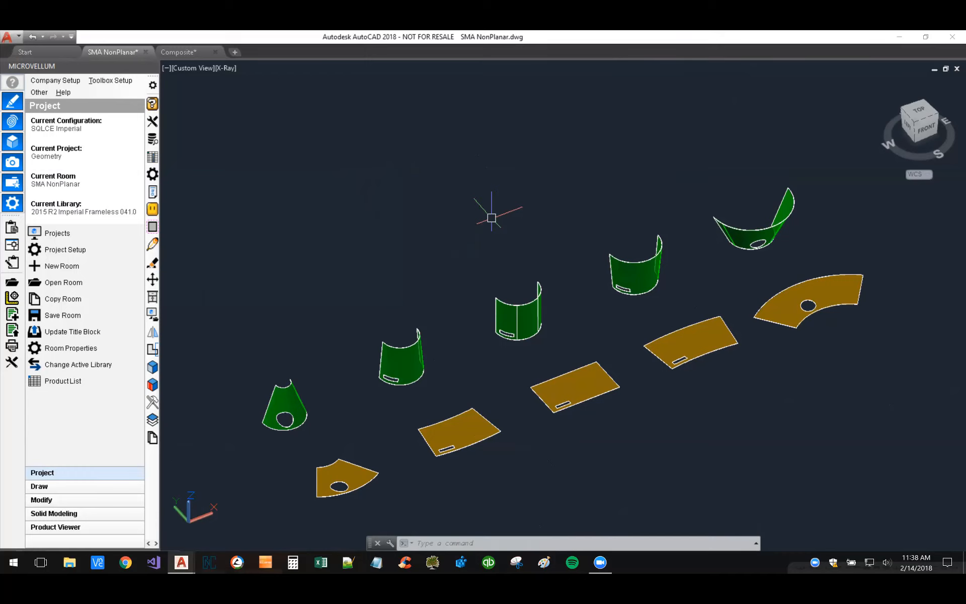
middle_drag(483, 250, 454, 246)
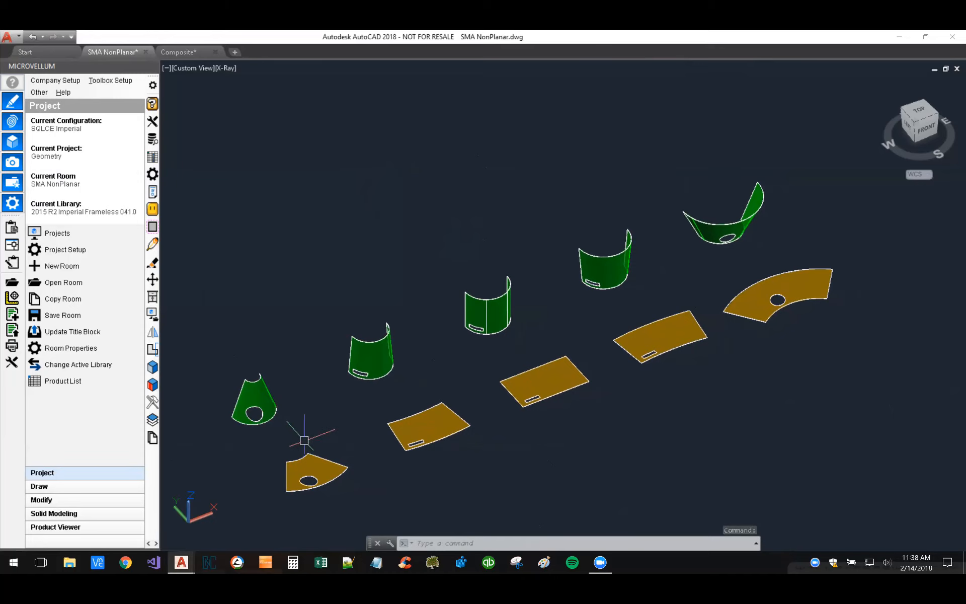
scroll(305, 441, down, 2)
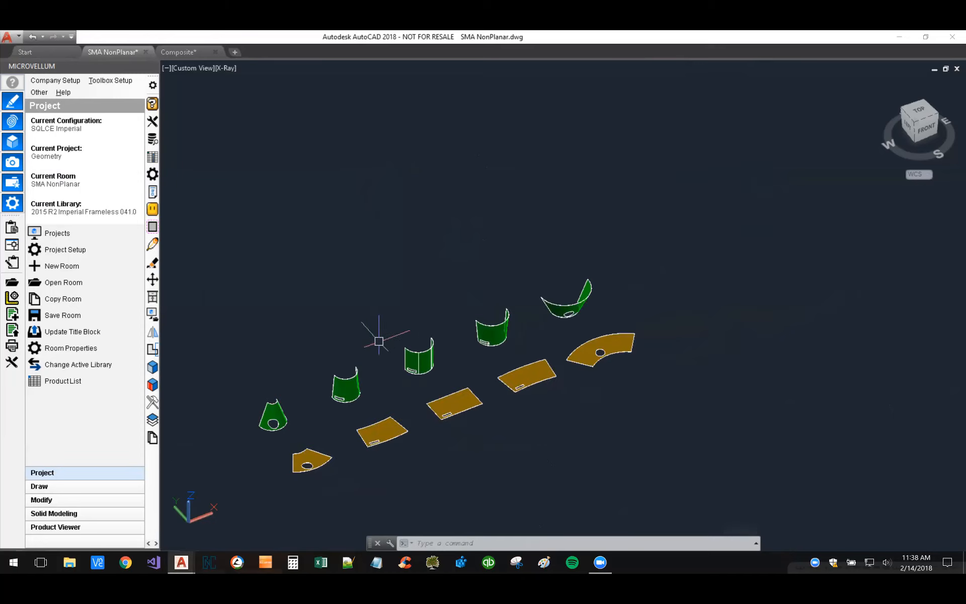
middle_drag(379, 341, 443, 301)
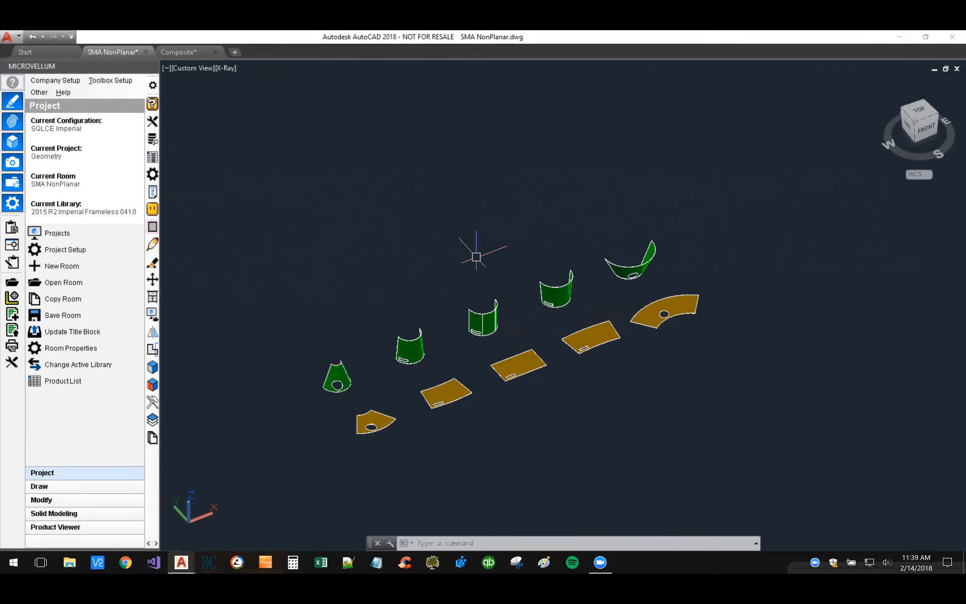
middle_drag(442, 254, 542, 297)
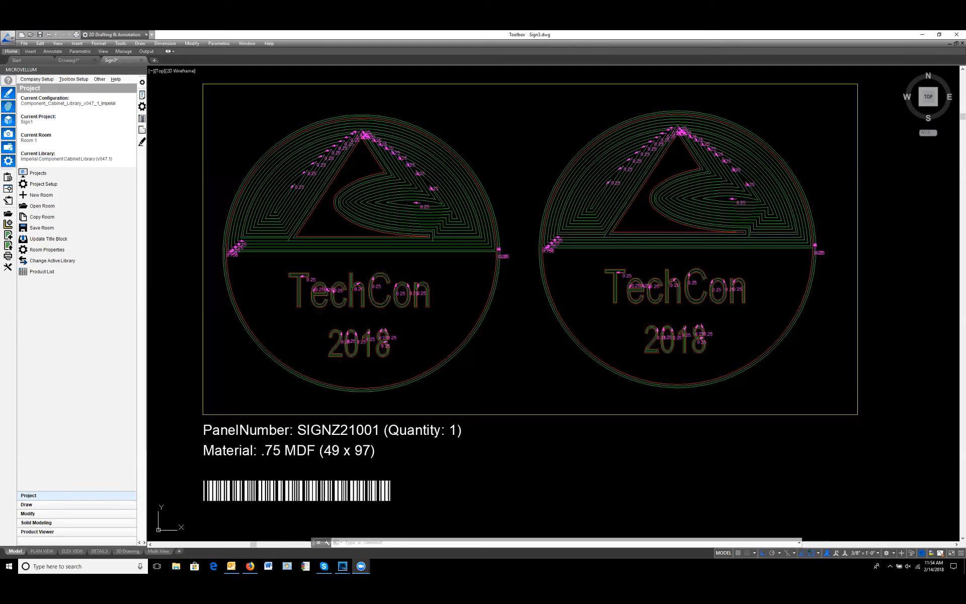
Step: In the Sign3 drawing, look over nested panel SIGNZ21001, the sign circle with the logo outline, and the sample TechCon 2018 text
click(528, 349)
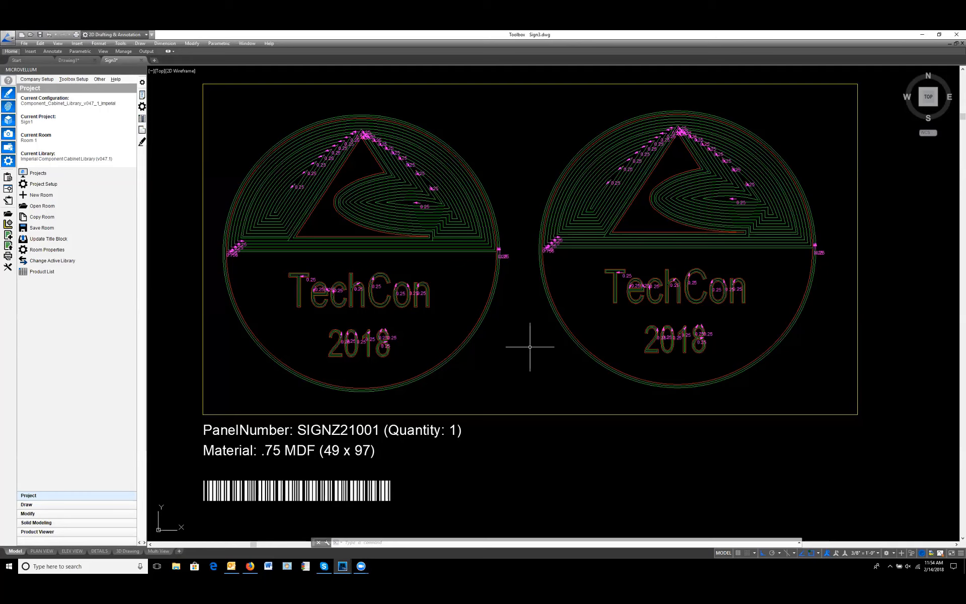
scroll(530, 346, down, 8)
scroll(482, 240, up, 8)
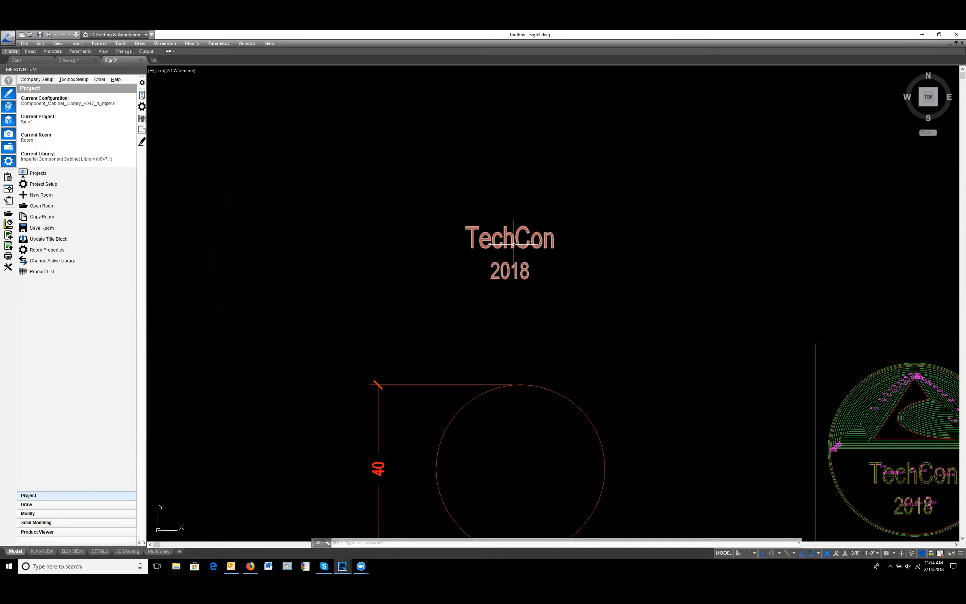
mouse_move(604, 384)
middle_down()
mouse_move(552, 204)
mouse_move(579, 300)
mouse_move(571, 227)
middle_up()
middle_drag(460, 356, 555, 318)
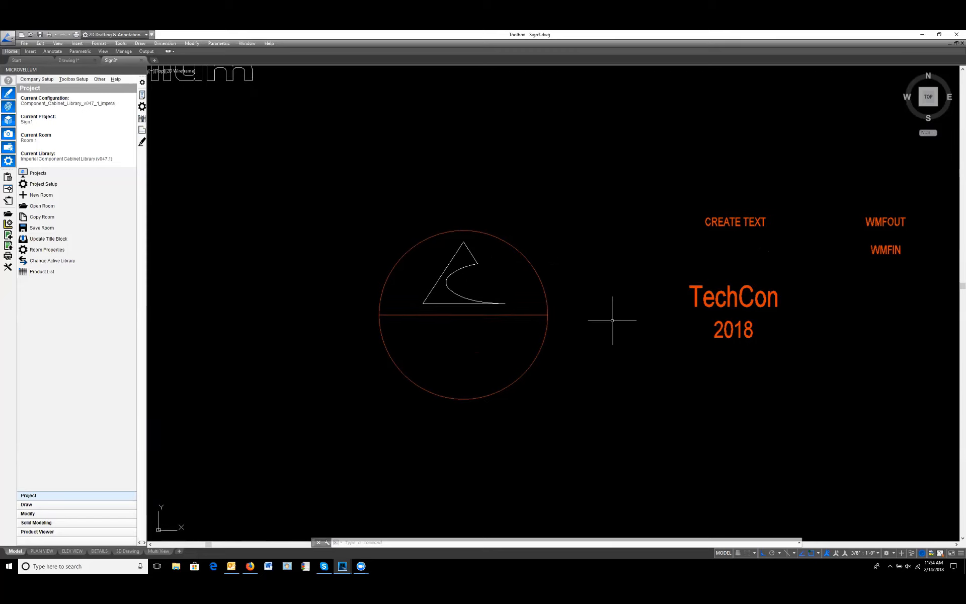
middle_drag(610, 319, 433, 307)
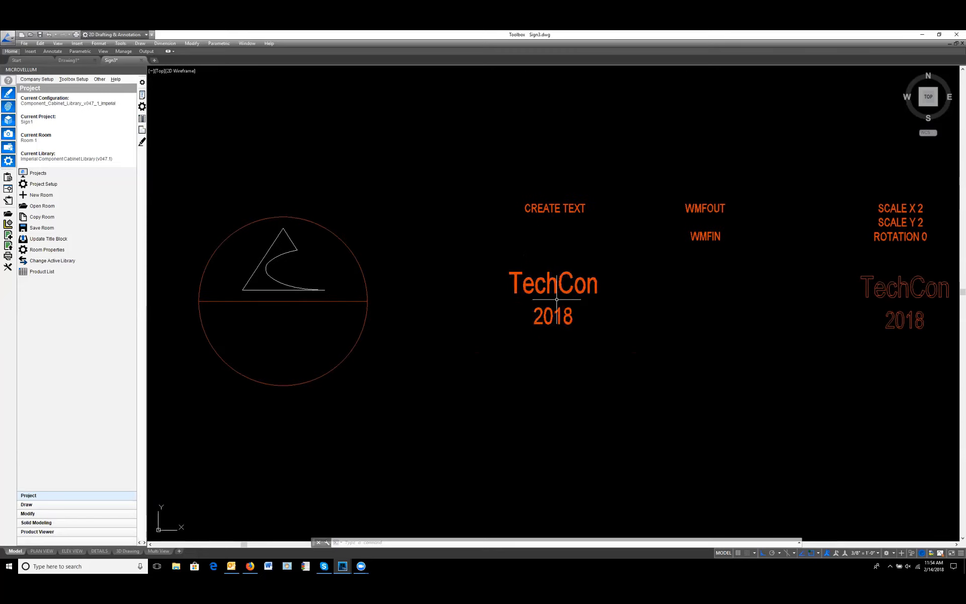
Step: Create centred multiline text reading "TechCon" above "2018" in Arial, with a height of 5, below the existing TechCon 2018 text
mouse_move(561, 342)
middle_down()
mouse_move(524, 296)
mouse_move(531, 228)
middle_up()
text(mtext)
key(Return)
click(466, 315)
click(586, 346)
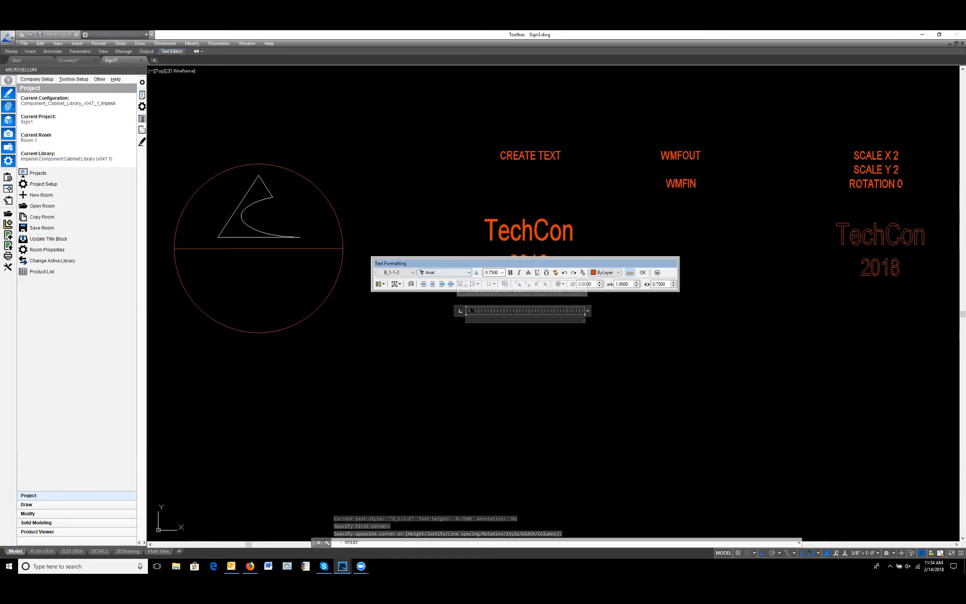
click(502, 273)
click(491, 292)
click(433, 285)
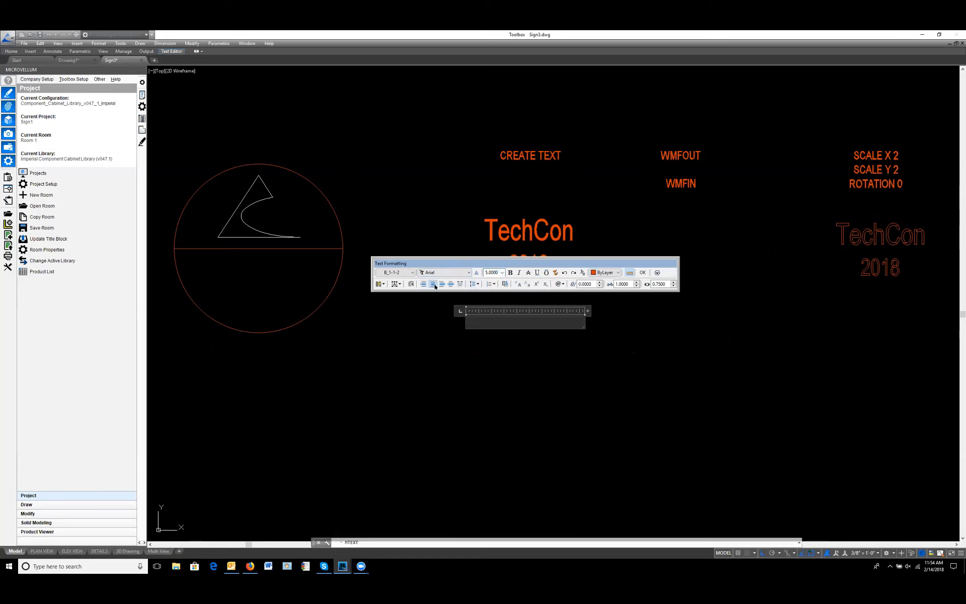
text(TechCon)
key(Return)
text(2018)
click(642, 273)
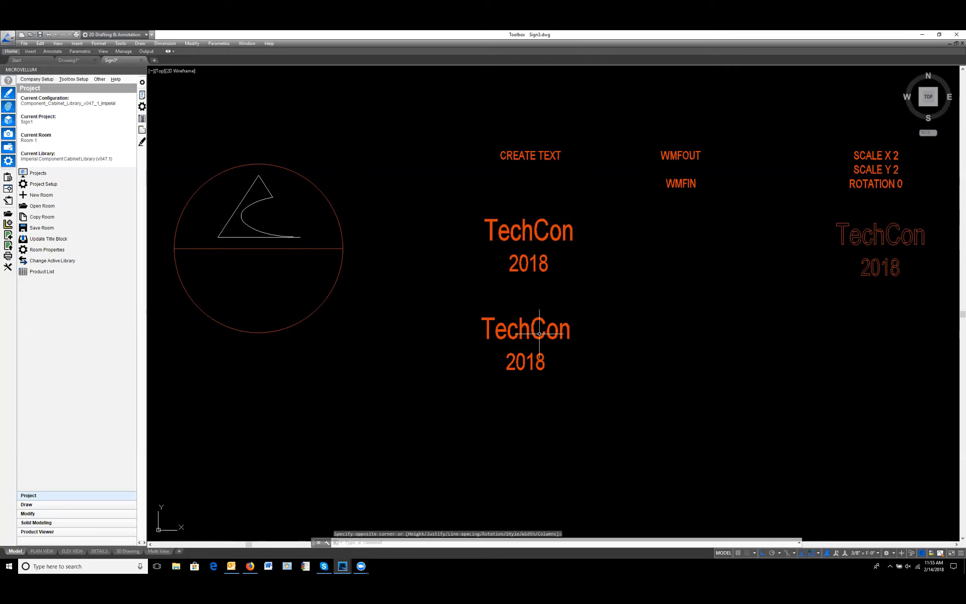
Step: Export the new TechCon 2018 text with WMFOUT to the Desktop as Sign4.wmf
click(538, 334)
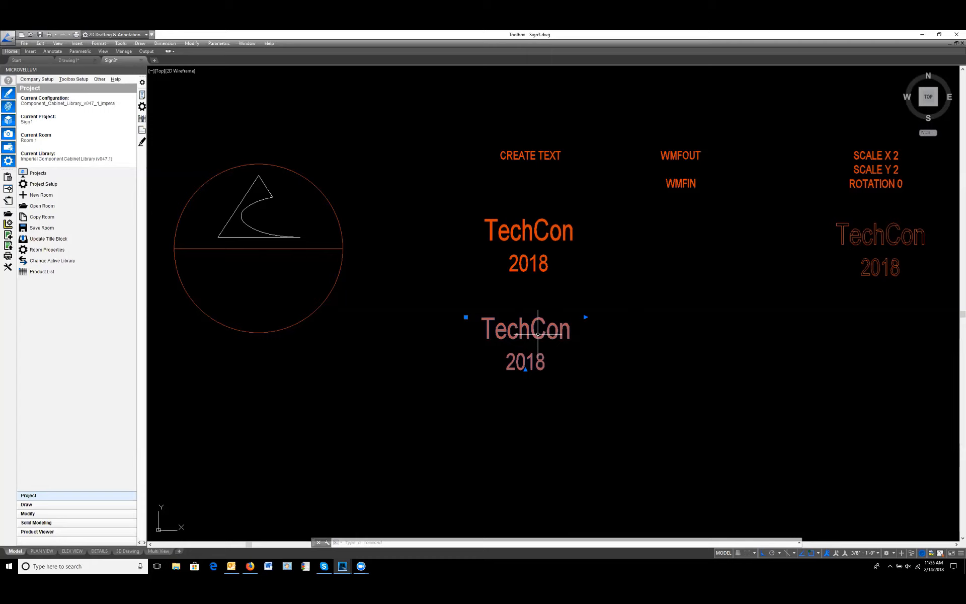
scroll(537, 339, up, 4)
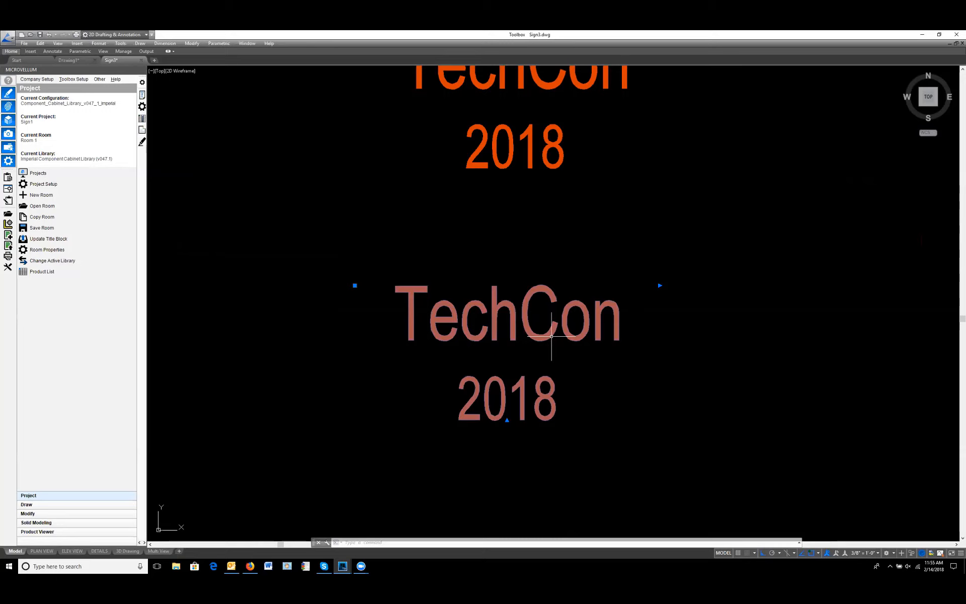
text(Mf)
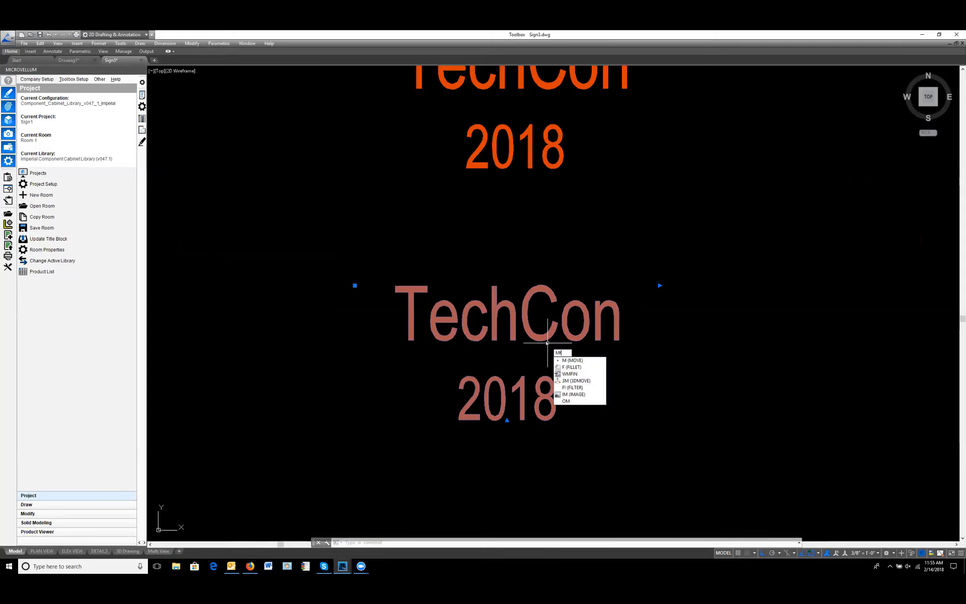
key(BackSpace)
key(BackSpace)
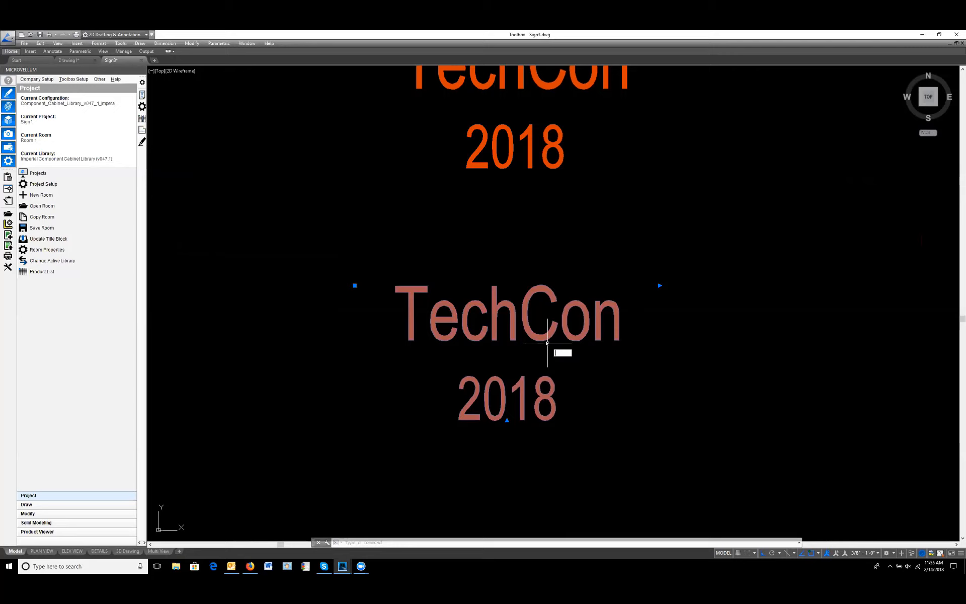
text(wm)
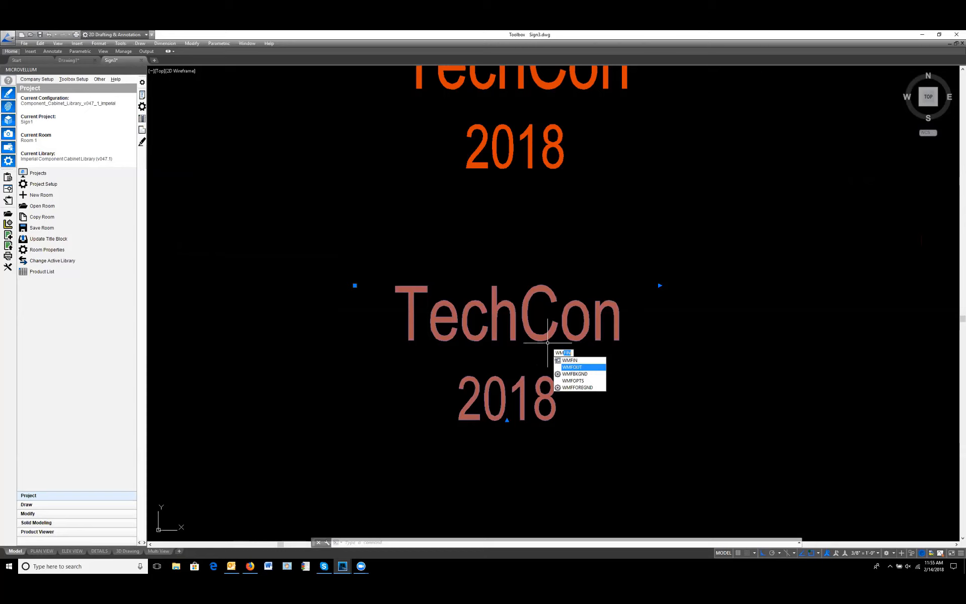
click(572, 367)
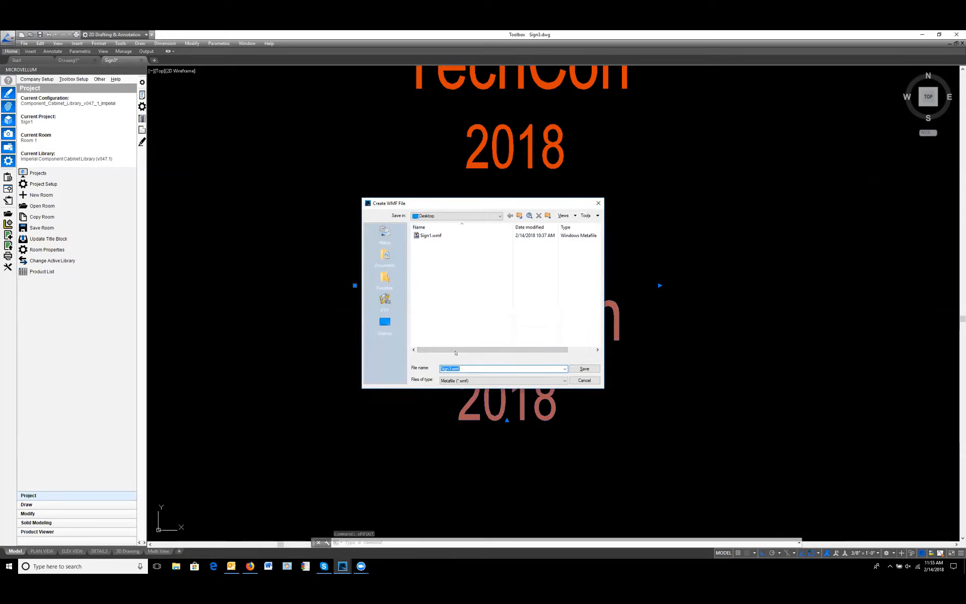
click(451, 371)
key(BackSpace)
text(4)
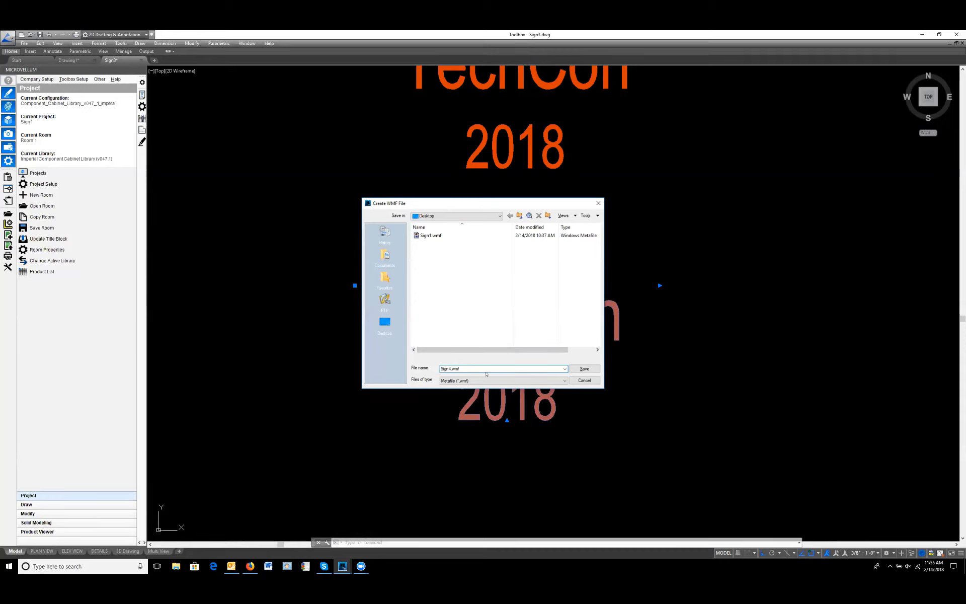
click(579, 369)
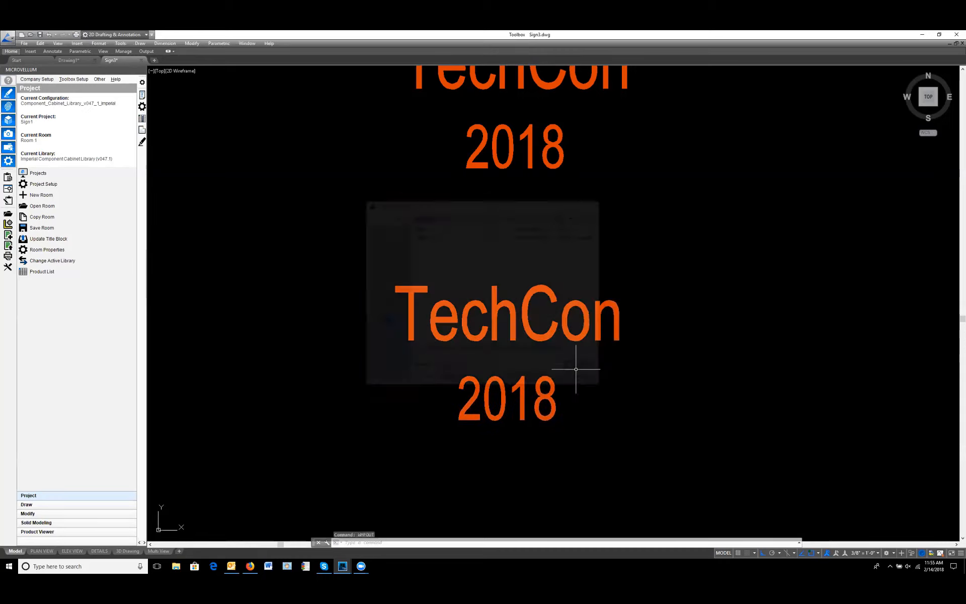
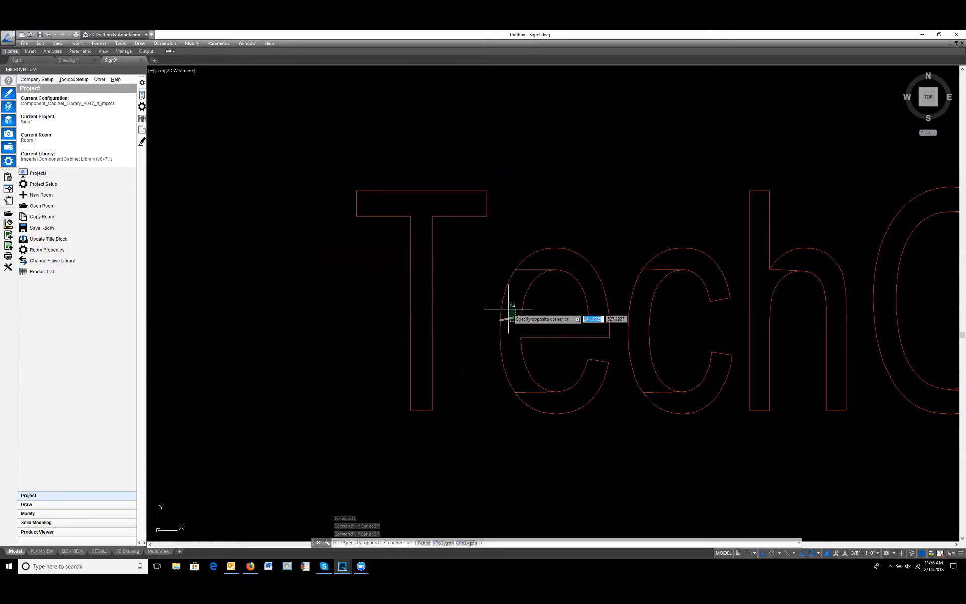
Step: Erase the extra connecting line across the top of the letter e in the exploded TechCon text
key(space)
click(531, 273)
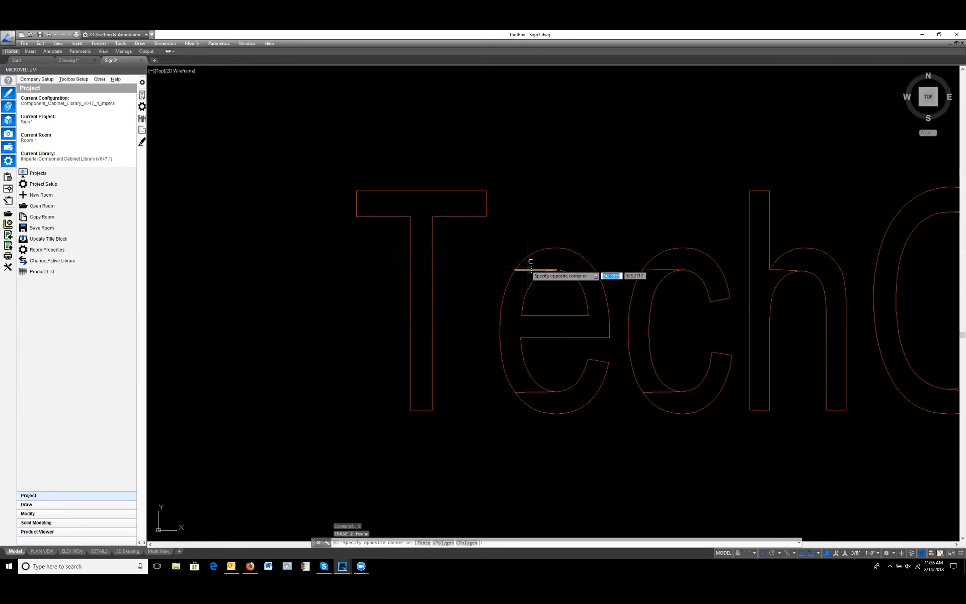
click(526, 265)
key(space)
scroll(545, 376, down, 5)
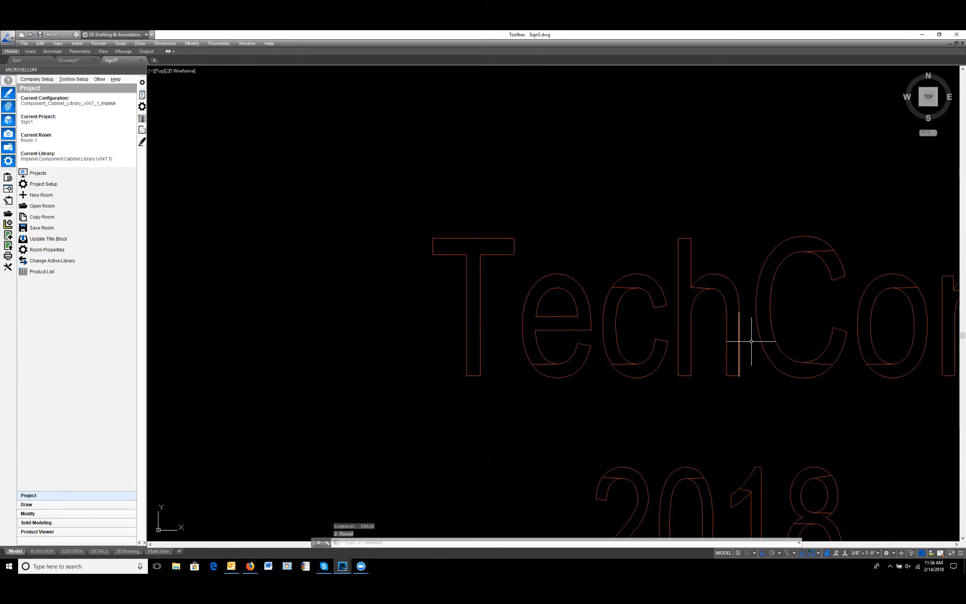
Step: Examine the AFTER EXTRA LINES ERASED sample and check how a single segment of the letter h selects
middle_drag(665, 258, 576, 349)
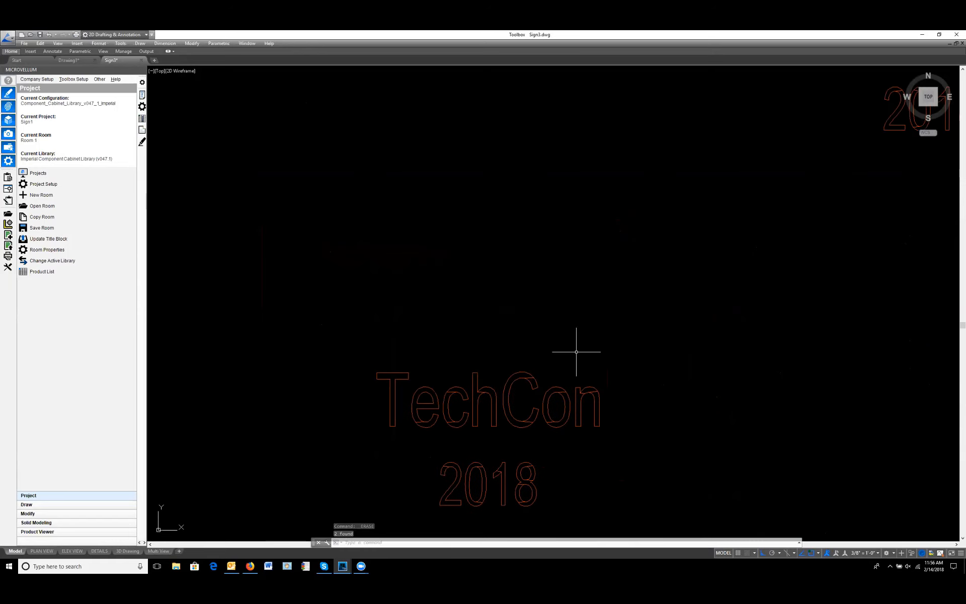
scroll(604, 347, down, 3)
middle_drag(669, 289, 541, 345)
middle_drag(651, 304, 467, 296)
middle_drag(624, 287, 470, 282)
scroll(686, 282, up, 6)
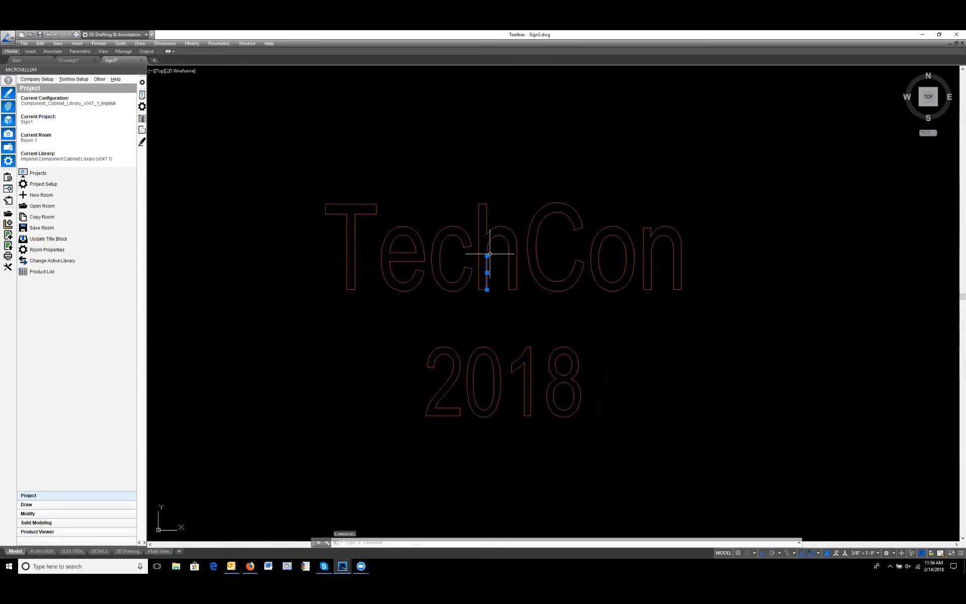
key(Escape)
key(Escape)
Step: Create boundary polylines with BPOLY inside the letters T, e and c of the AFTER EXTRA LINES ERASED sample, and check the c outline
scroll(502, 261, down, 6)
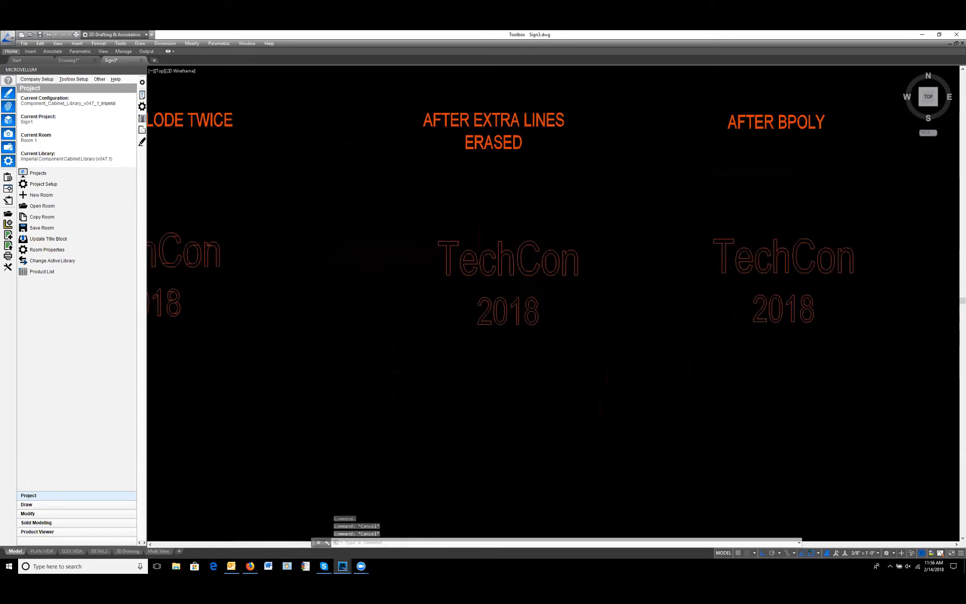
scroll(526, 267, up, 6)
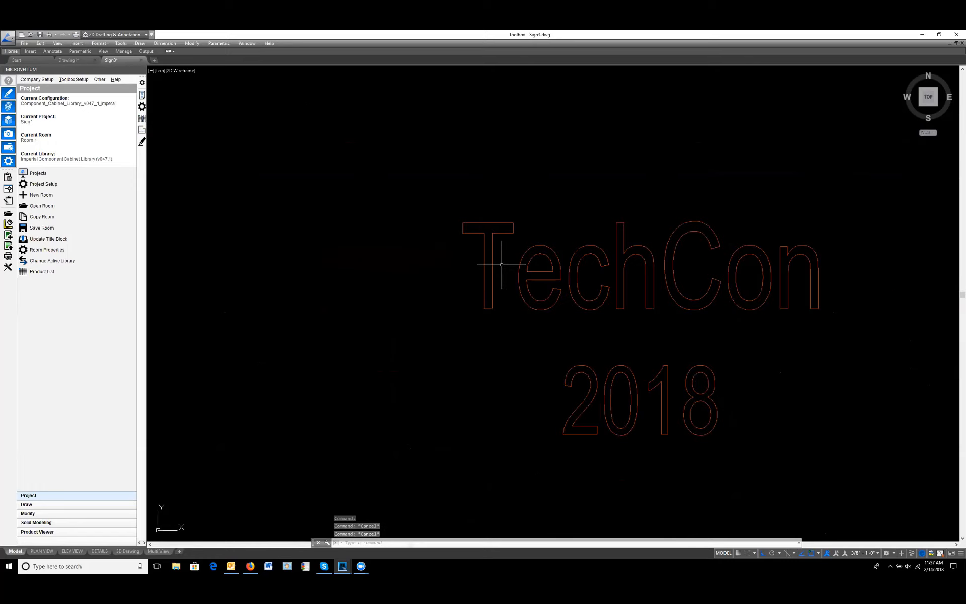
text(bpoly)
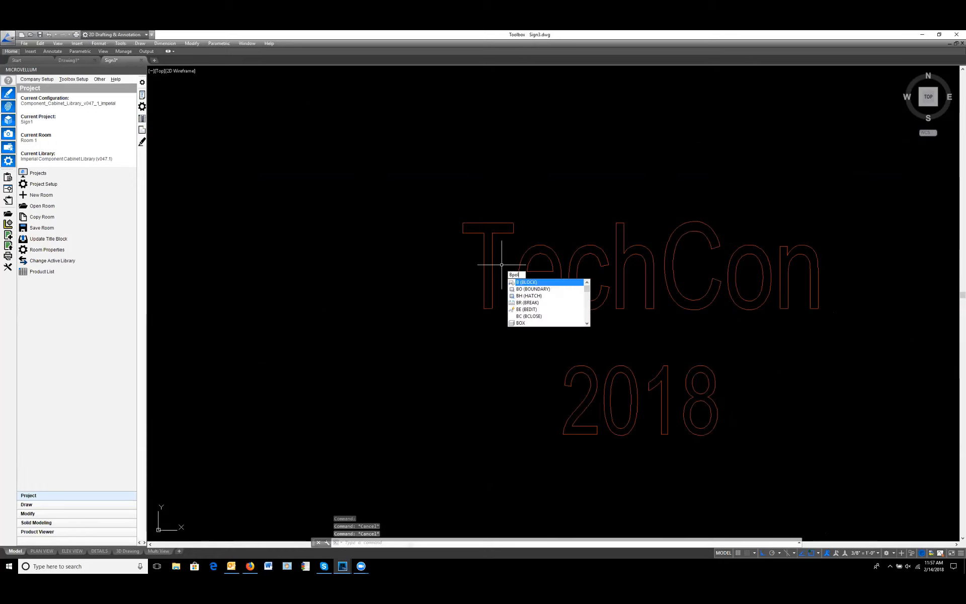
key(Return)
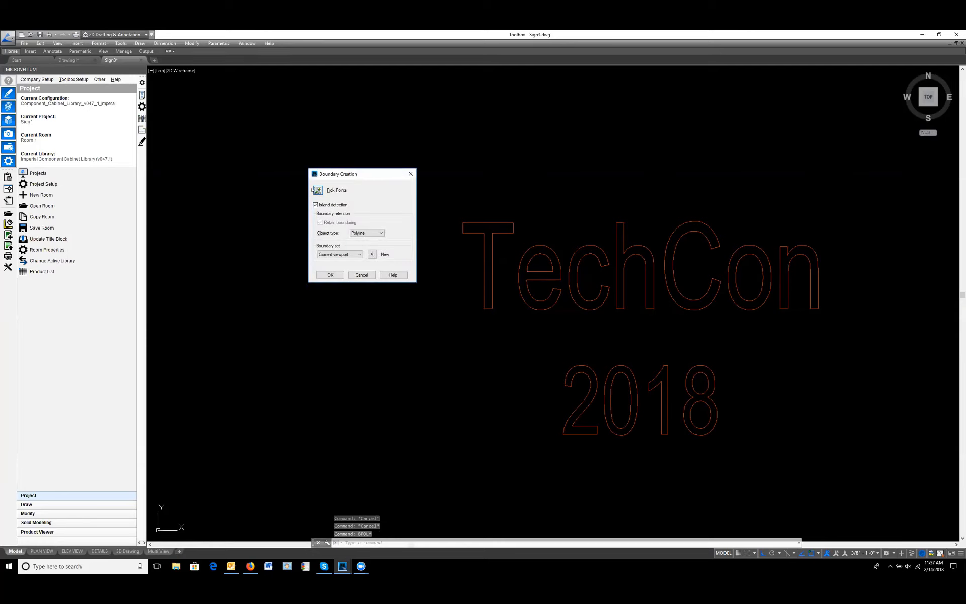
click(317, 191)
click(489, 249)
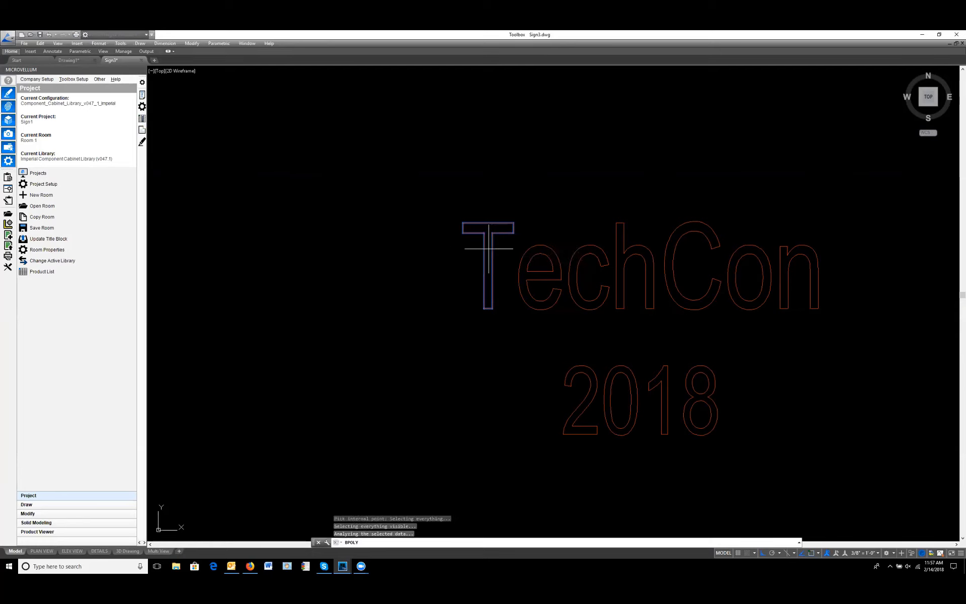
click(521, 270)
click(572, 275)
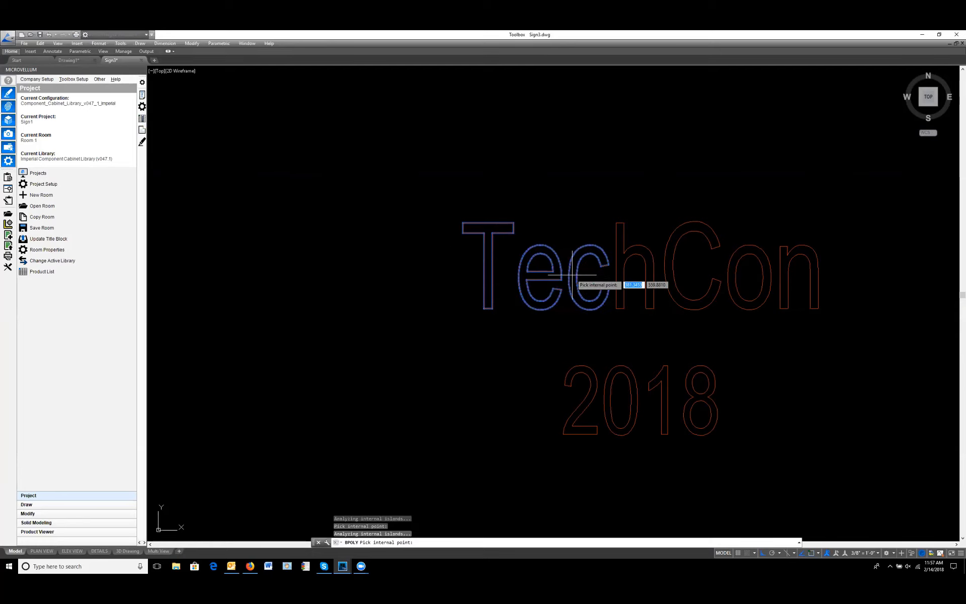
key(Return)
click(568, 275)
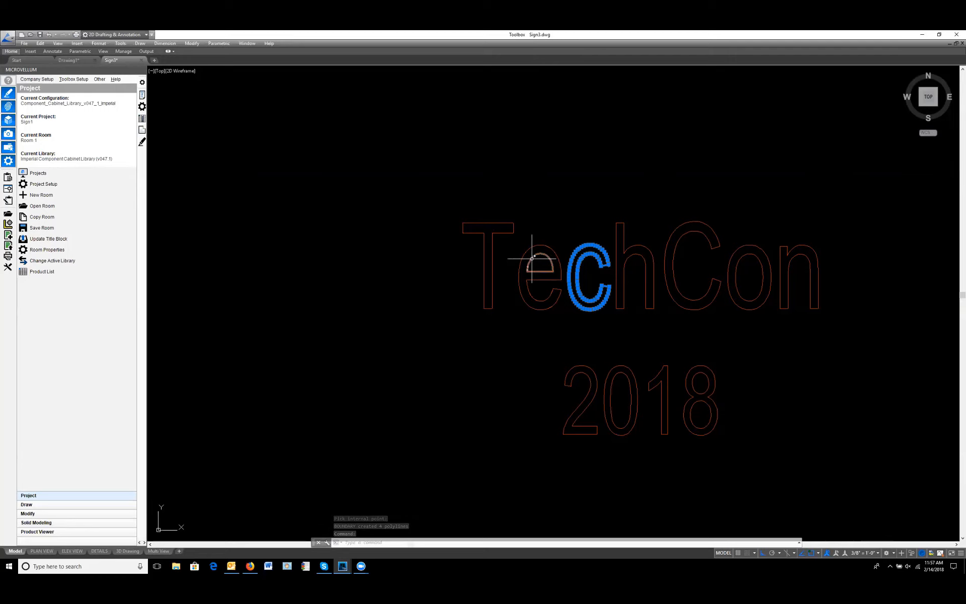
key(Escape)
Step: Check how individual letter outlines select in the AFTER BPOLY and AFTER SELECTED EACH BPOLY samples, including e, C, o, n and h
scroll(595, 277, down, 4)
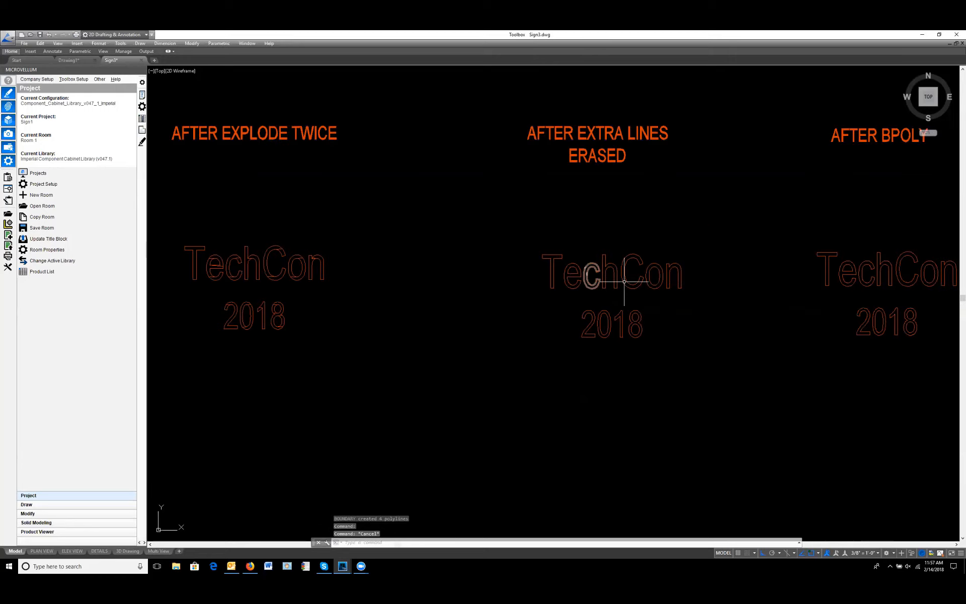
middle_drag(623, 276, 451, 287)
middle_drag(664, 296, 578, 290)
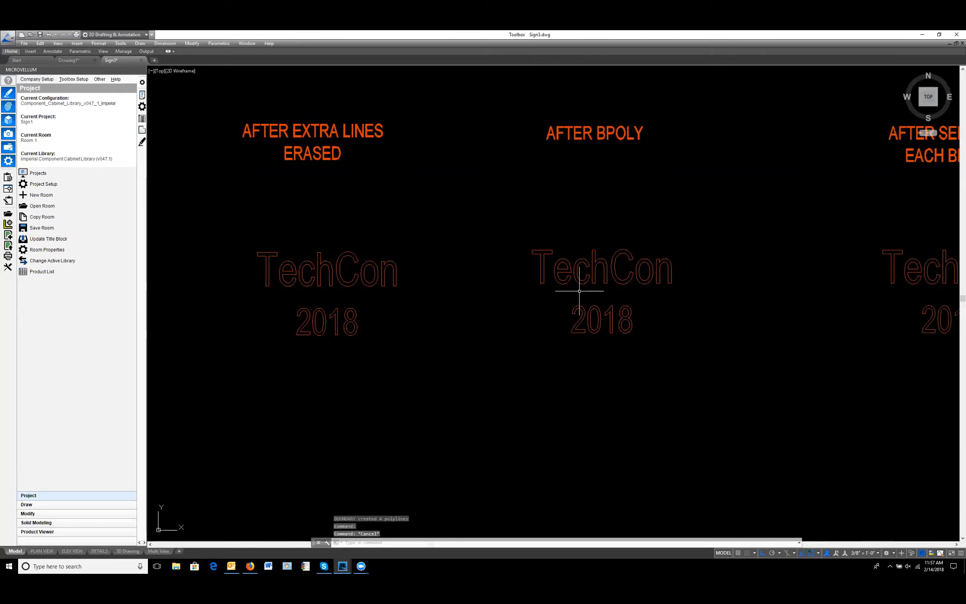
click(560, 267)
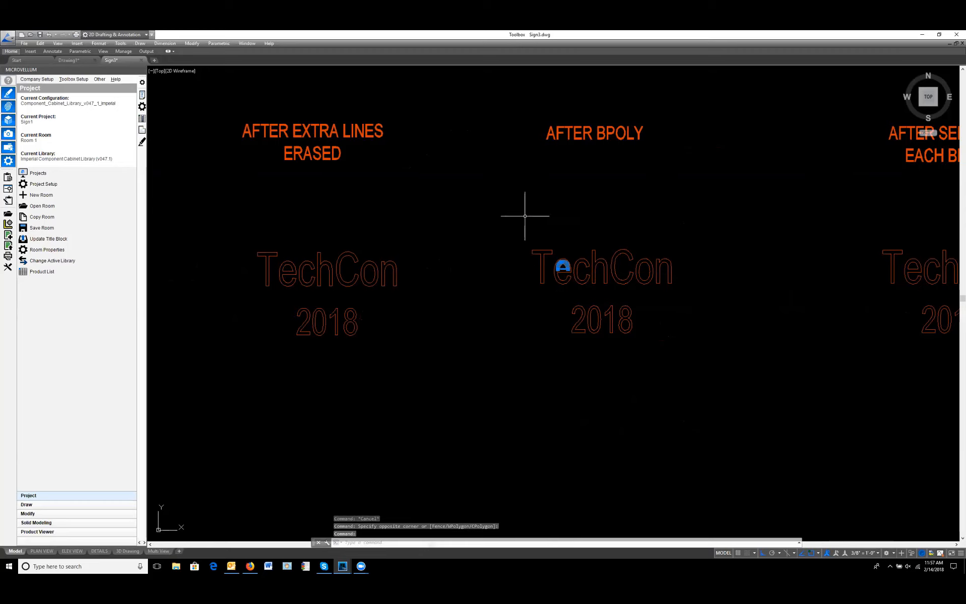
key(Escape)
middle_drag(786, 333, 601, 316)
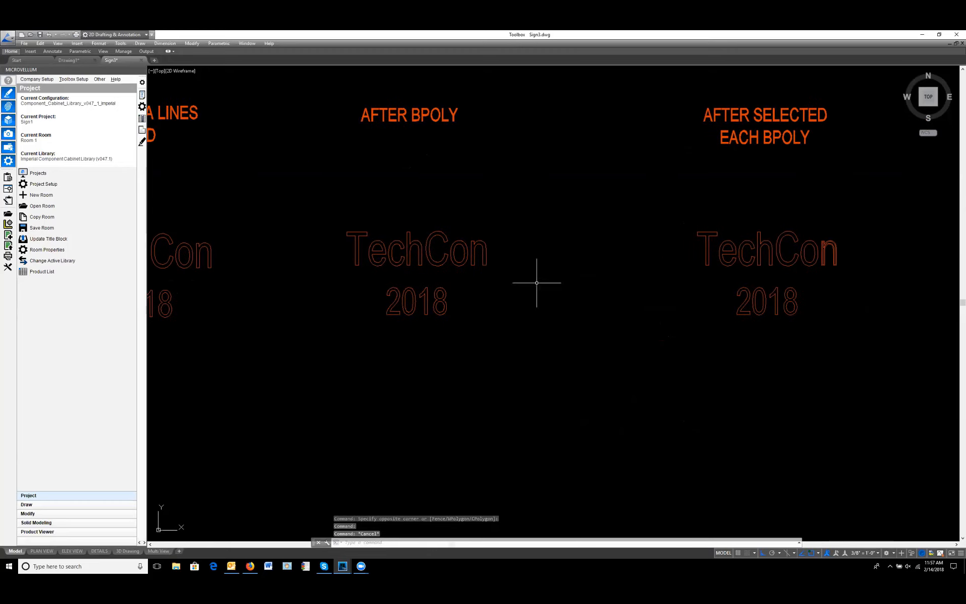
click(483, 261)
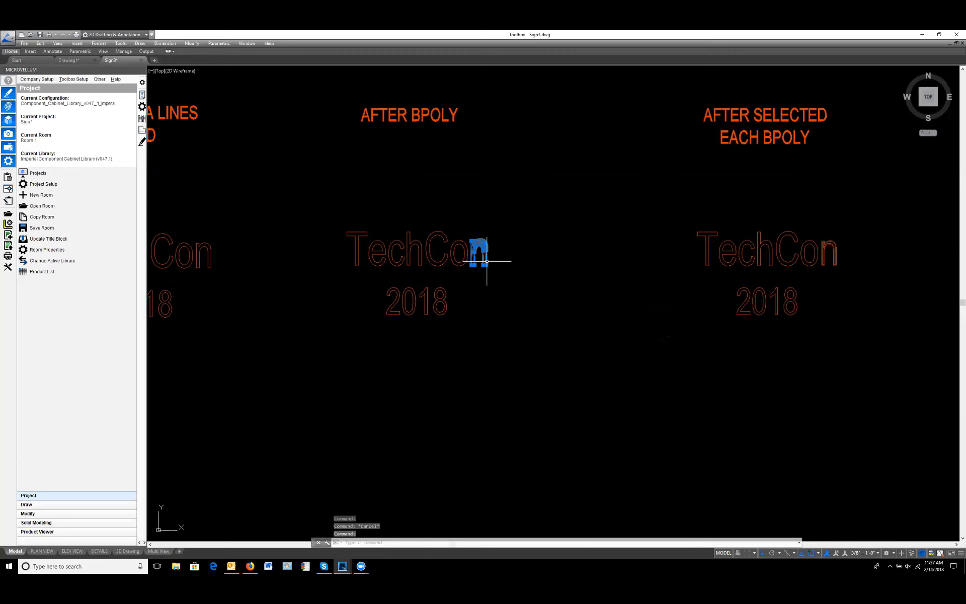
click(455, 269)
click(439, 266)
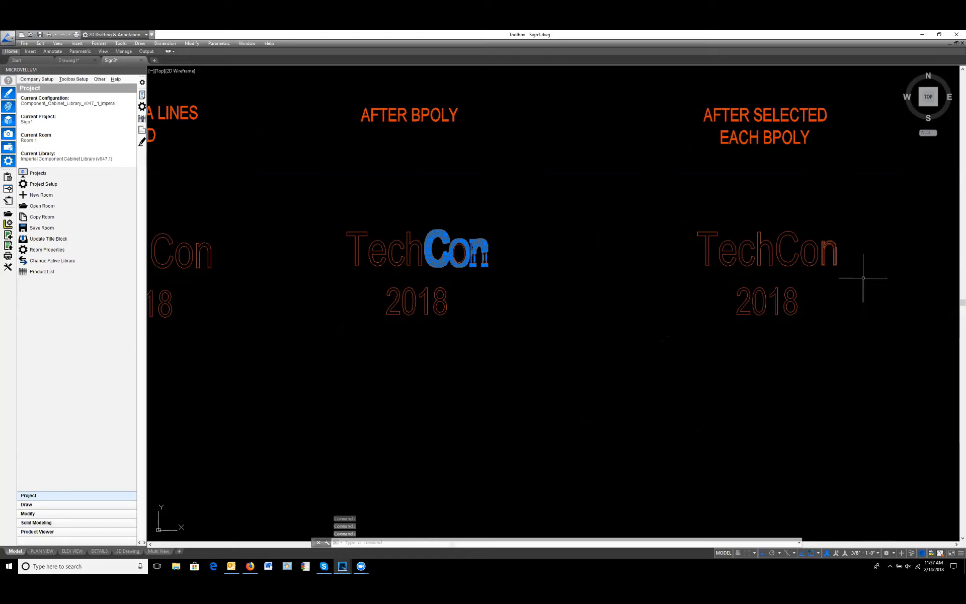
middle_drag(873, 280, 754, 308)
key(Escape)
key(Escape)
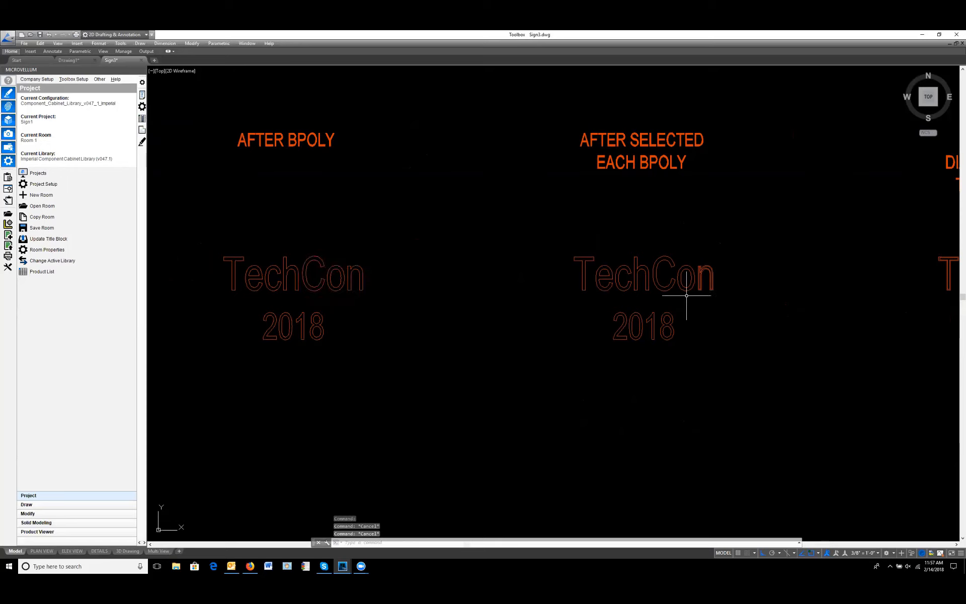
scroll(694, 282, up, 5)
click(554, 254)
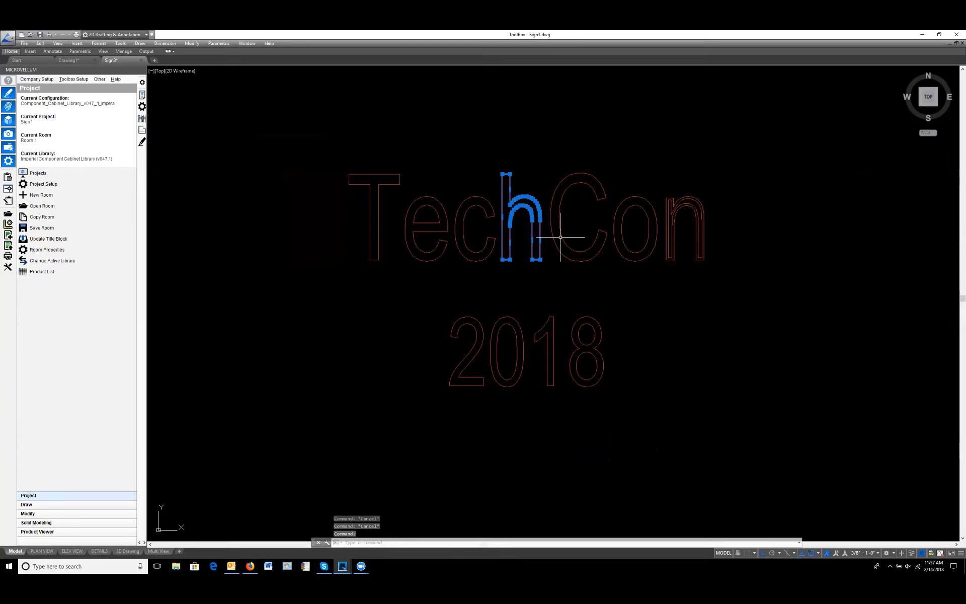
key(Escape)
Step: Offset the outer and inner outlines of the letter o by .125 into the letter's stroke in the AFTER SELECTED EACH BPOLY sample
scroll(552, 262, down, 4)
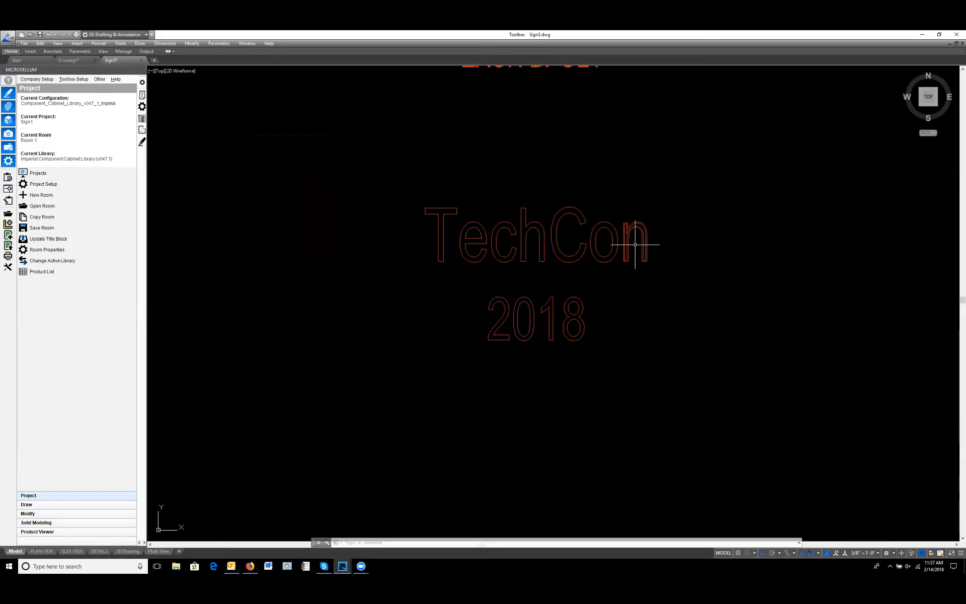
scroll(620, 228, up, 2)
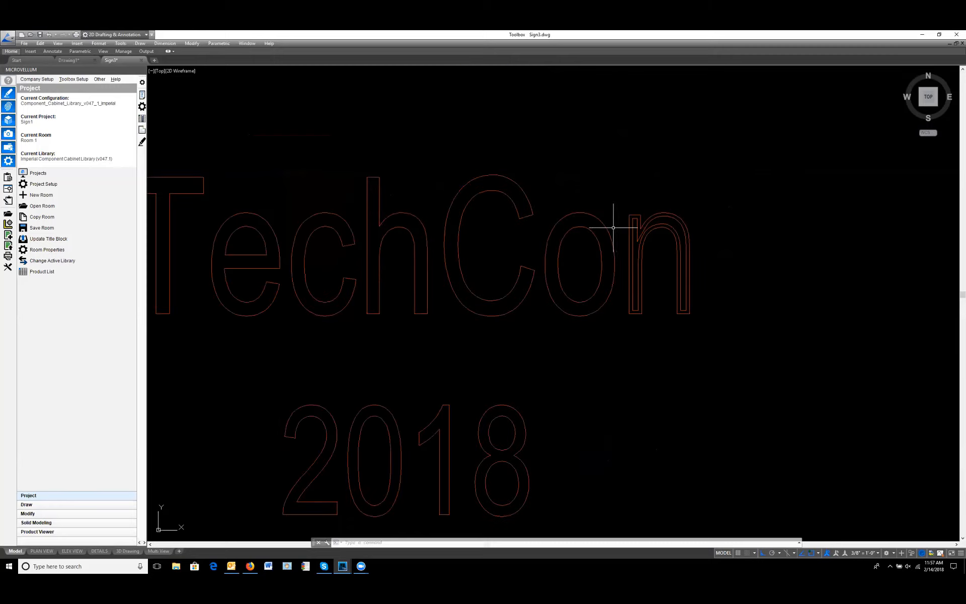
scroll(614, 228, up, 5)
key(Return)
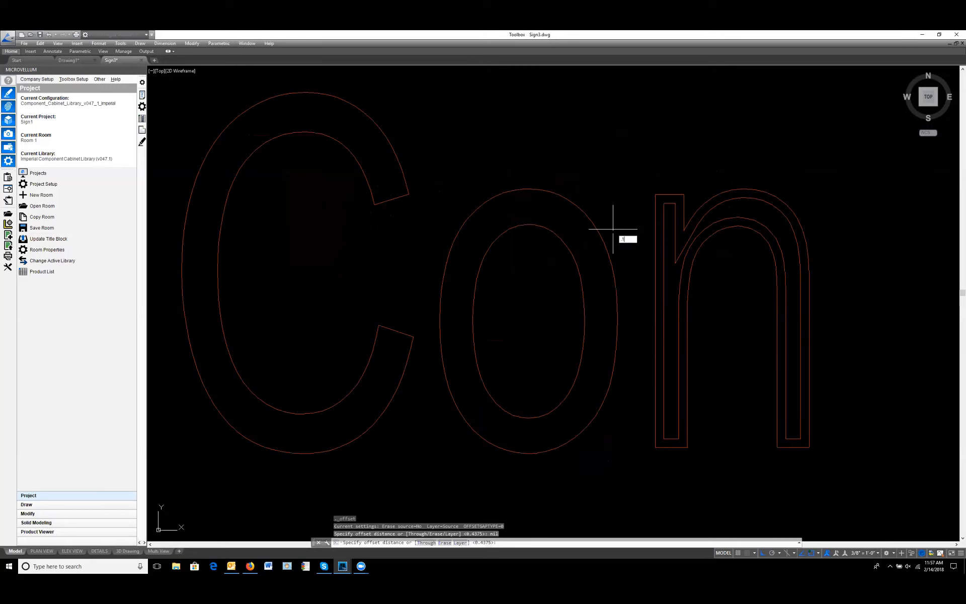
key(Return)
click(601, 236)
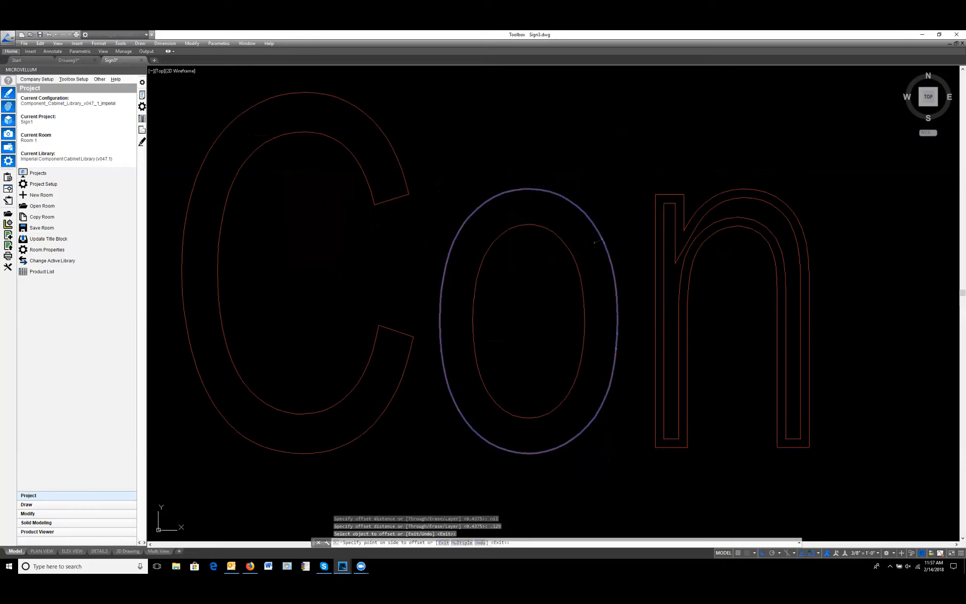
click(595, 242)
click(574, 257)
click(587, 251)
key(Escape)
key(Escape)
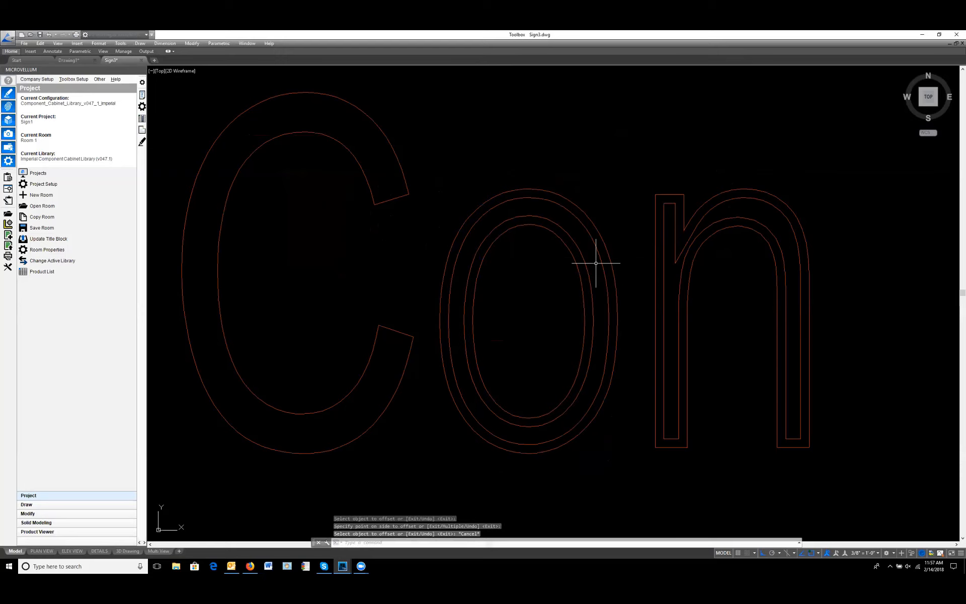
Step: At the OFFSET HALF DIAMETER OF BIT sample, set up routing with the Router 3 1/4" tool and center tool compensation
scroll(556, 222, down, 5)
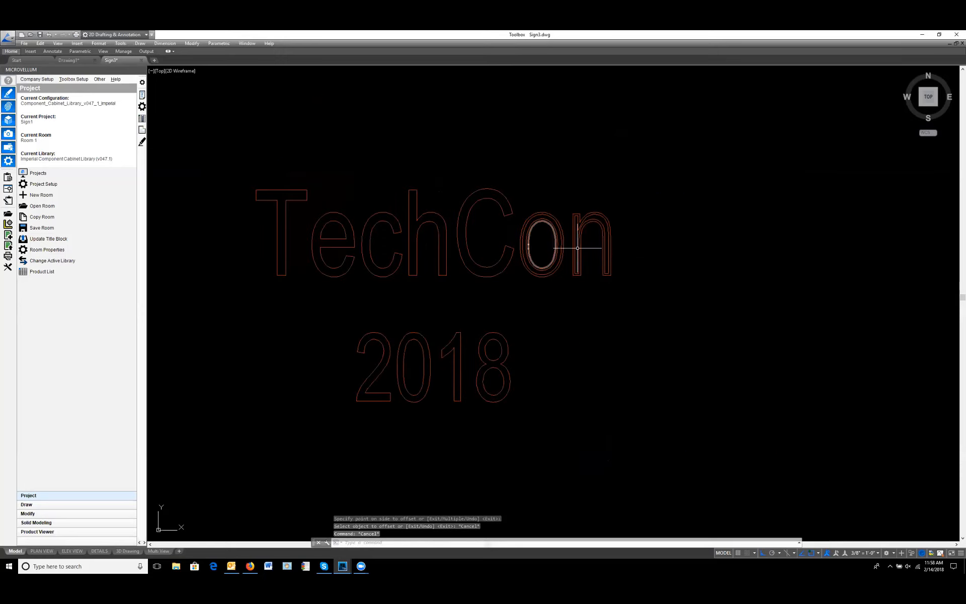
scroll(548, 292, down, 2)
scroll(734, 279, down, 2)
middle_drag(775, 282, 479, 288)
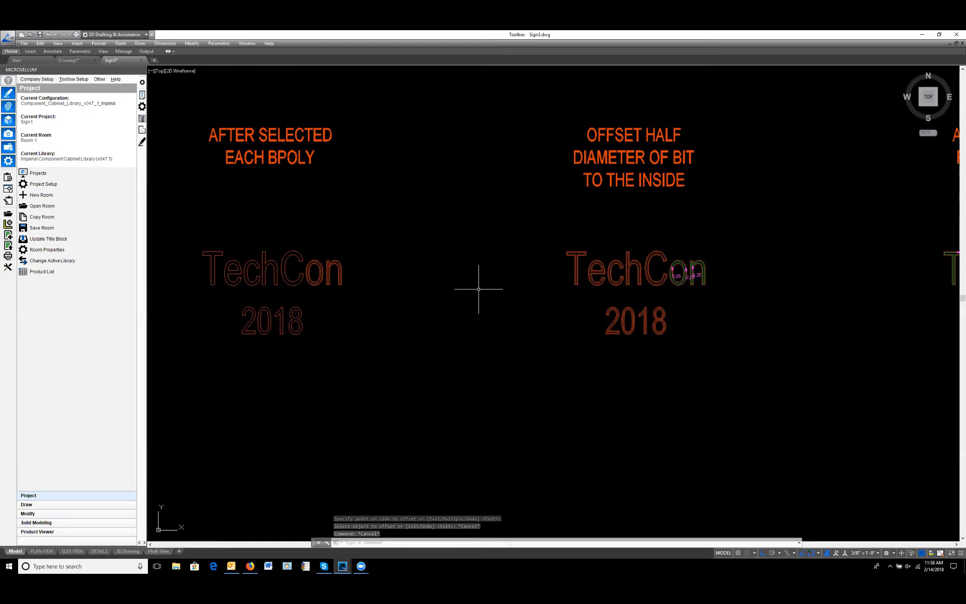
scroll(635, 292, up, 4)
middle_drag(644, 280, 574, 319)
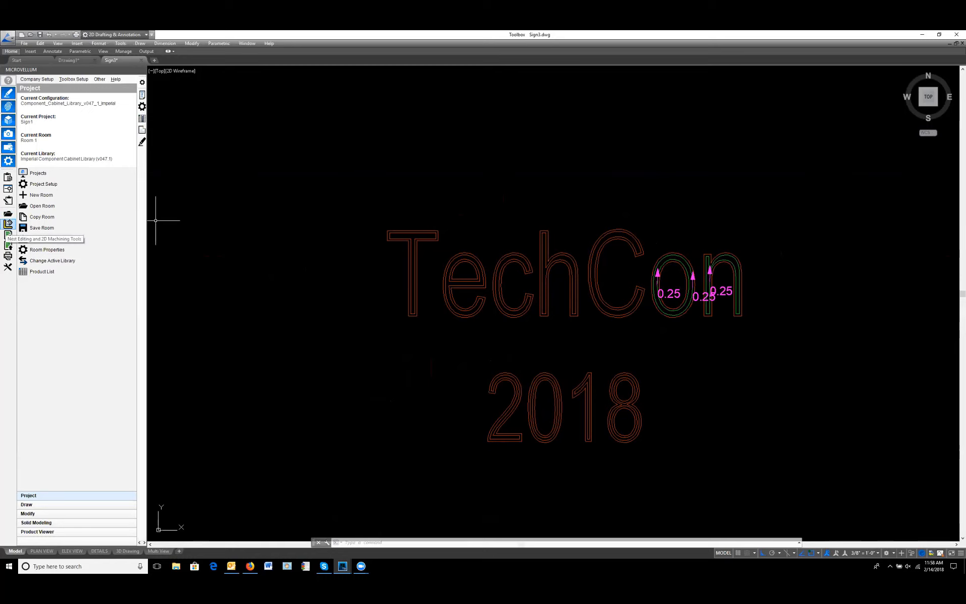
click(8, 223)
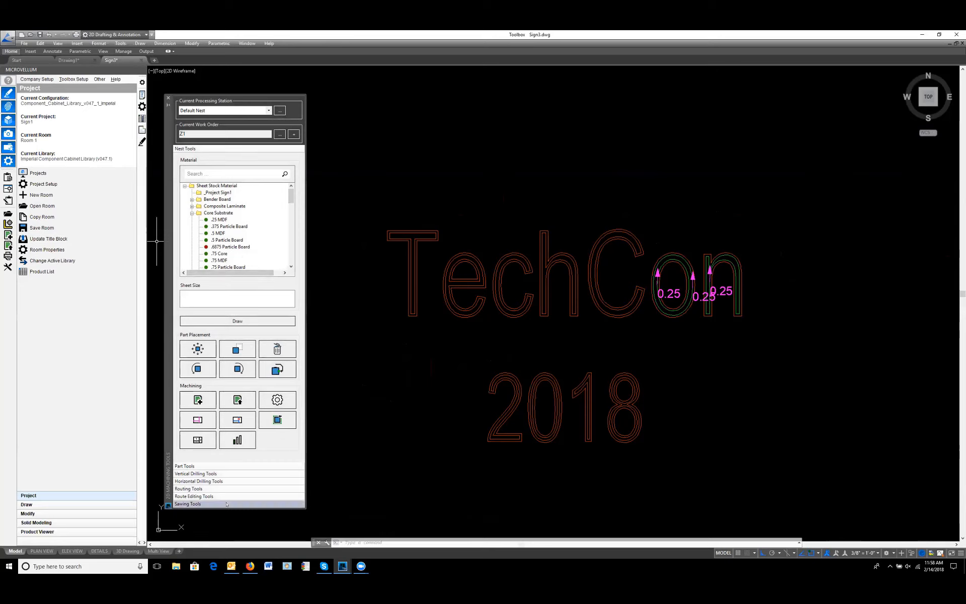
click(215, 490)
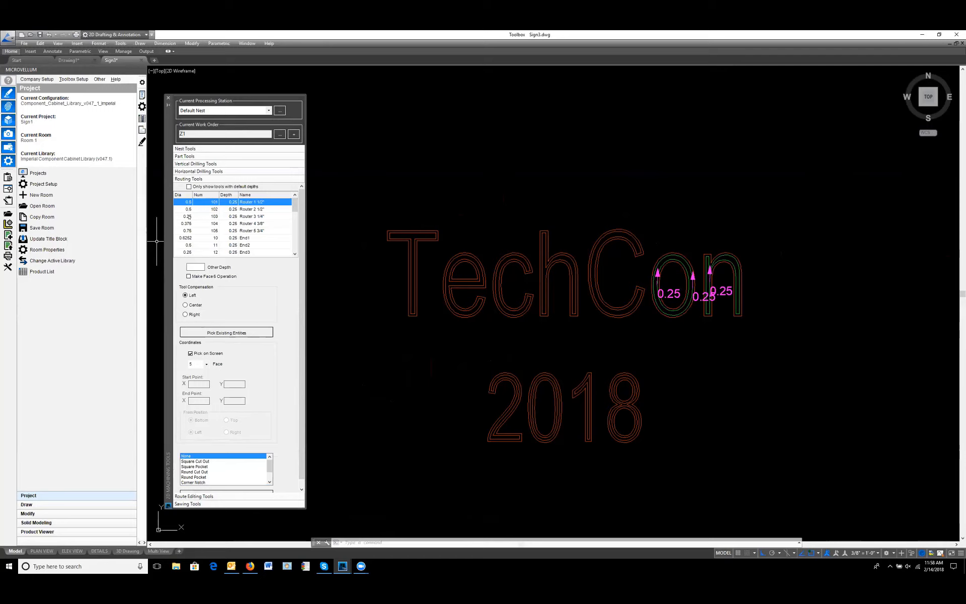
click(183, 216)
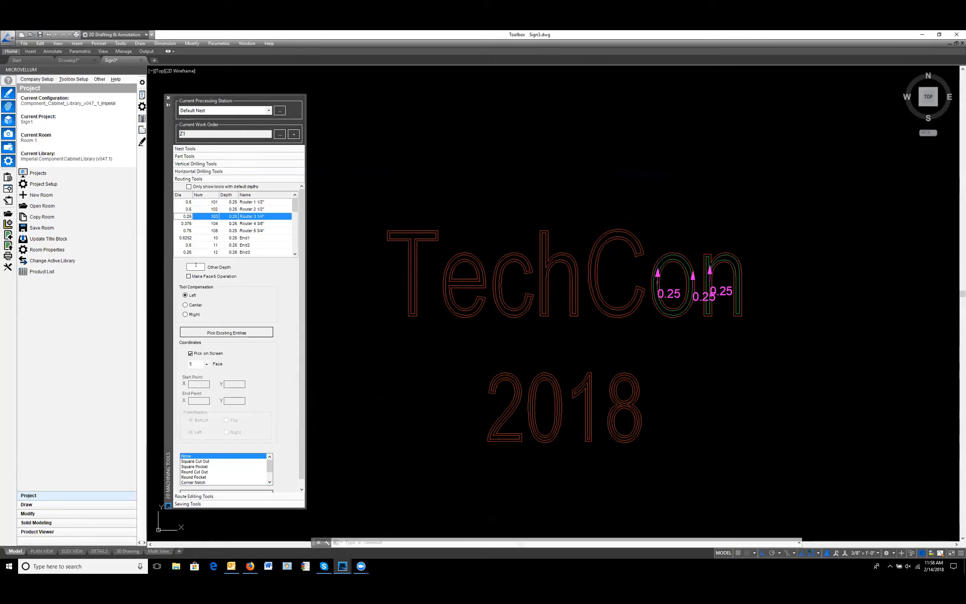
click(196, 305)
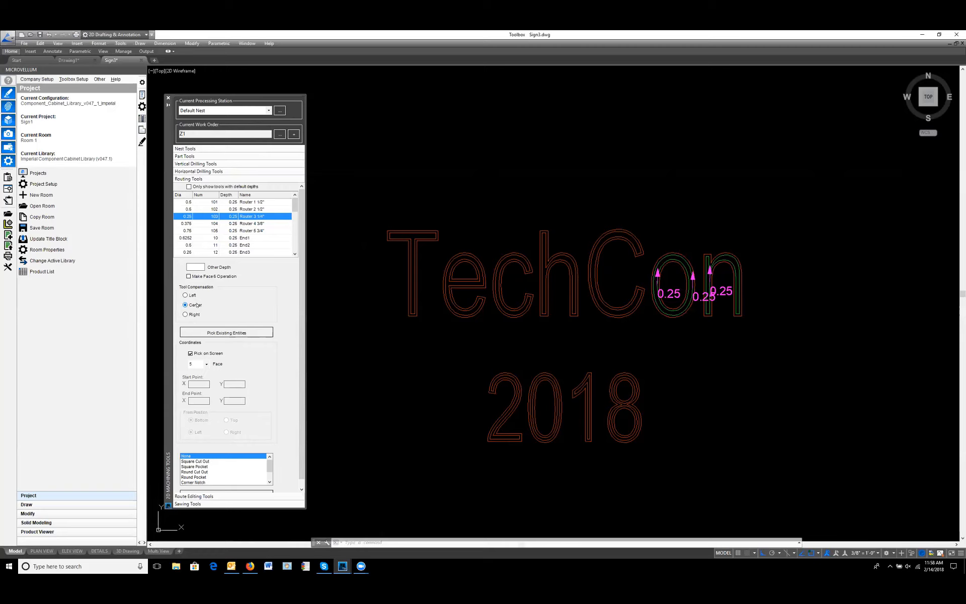
Step: Apply the route to the existing inner offset outline of the letter T
click(243, 333)
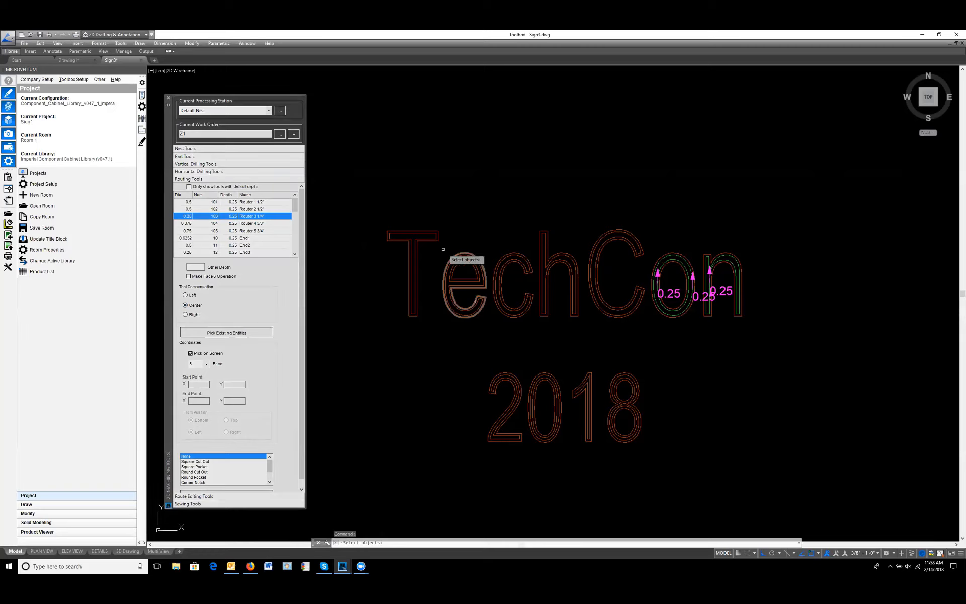
click(432, 241)
key(Return)
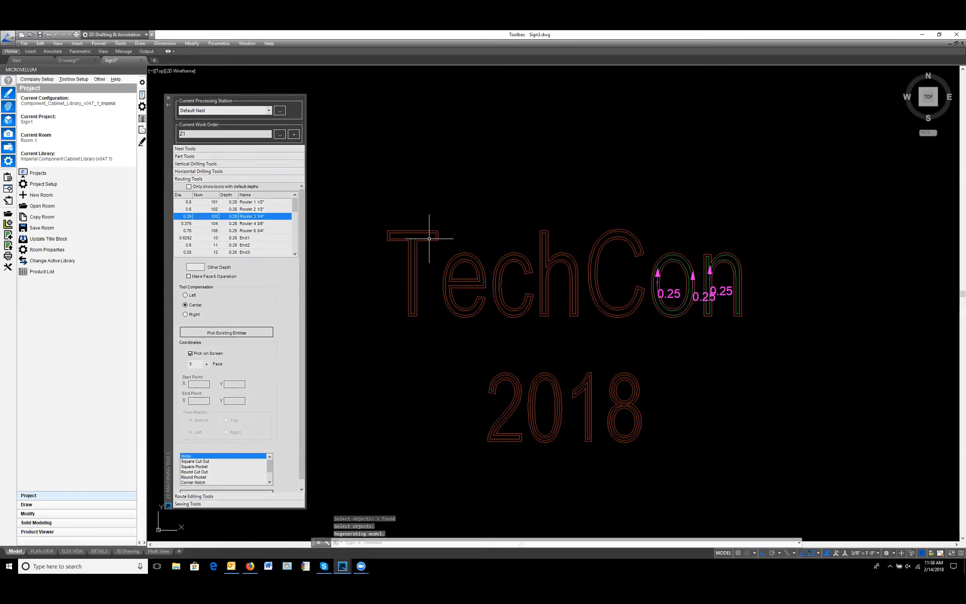
scroll(429, 235, up, 6)
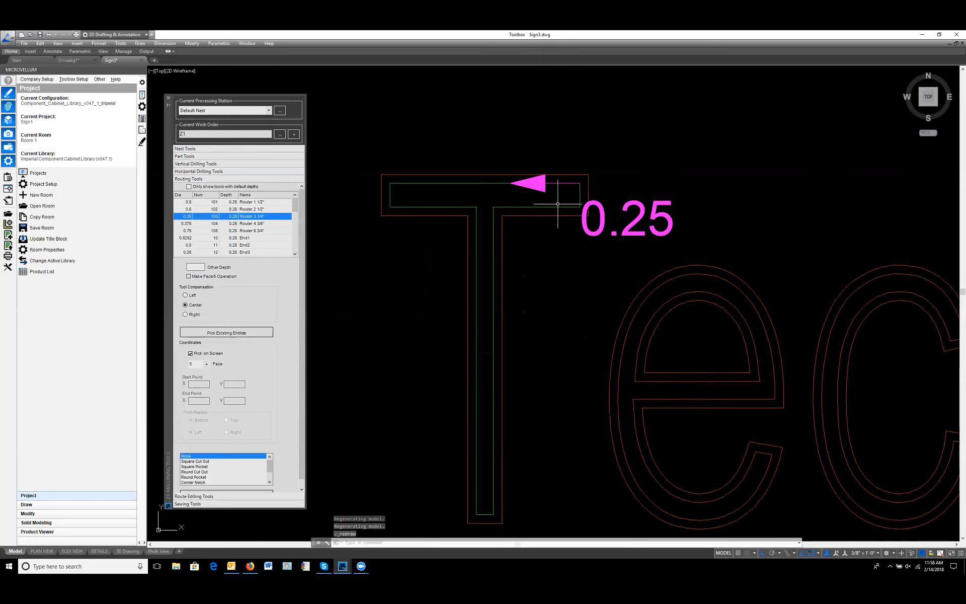
scroll(554, 214, down, 3)
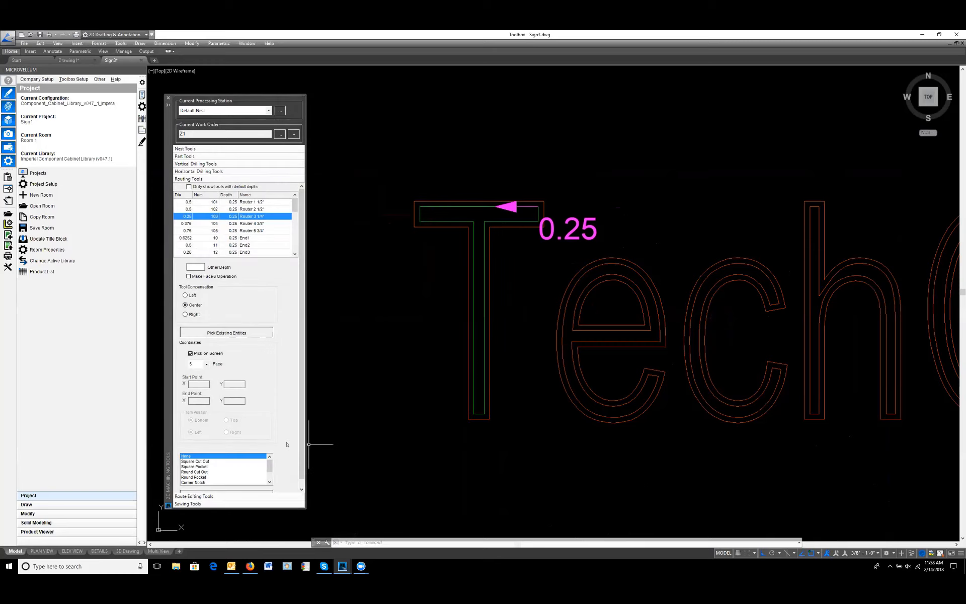
Step: Add a ramp lead-in to the letter T's route, starting inside the crossbar with Ortho off
click(241, 497)
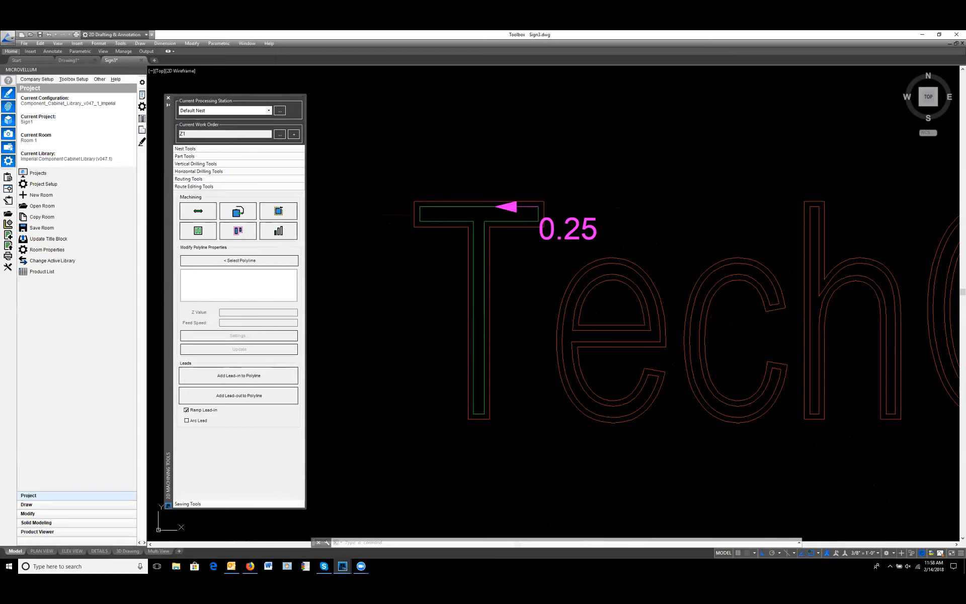
click(238, 375)
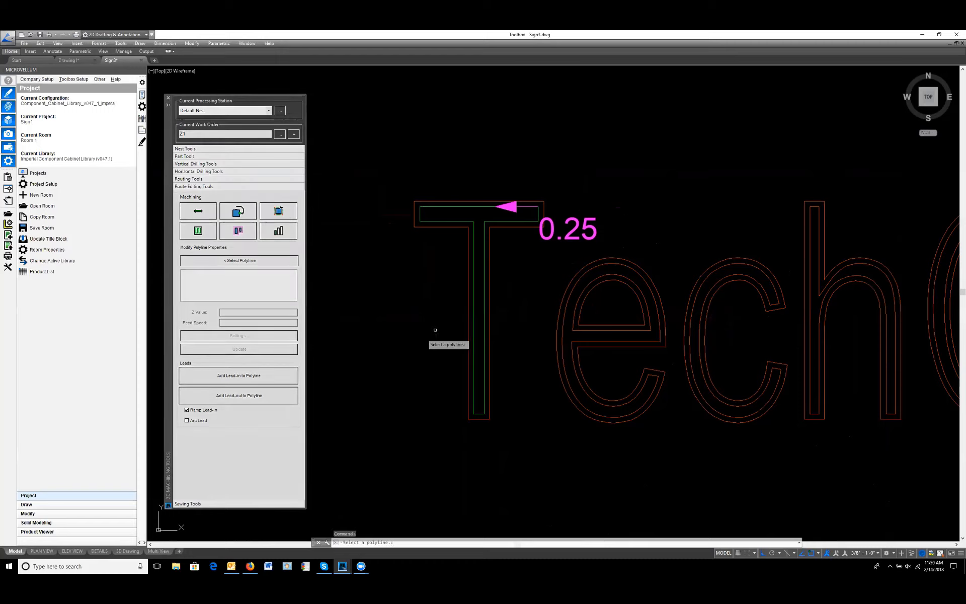
click(484, 281)
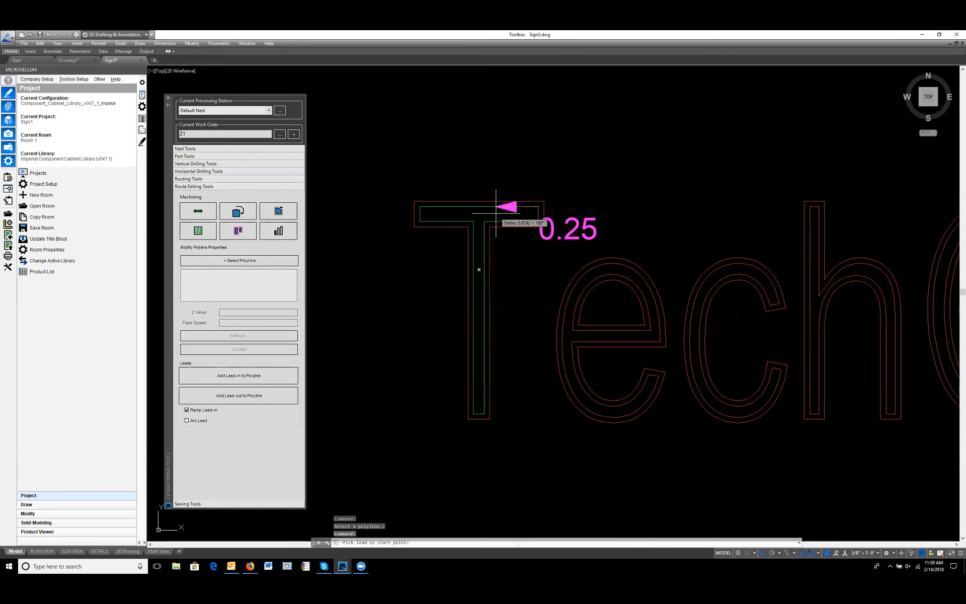
scroll(499, 213, up, 4)
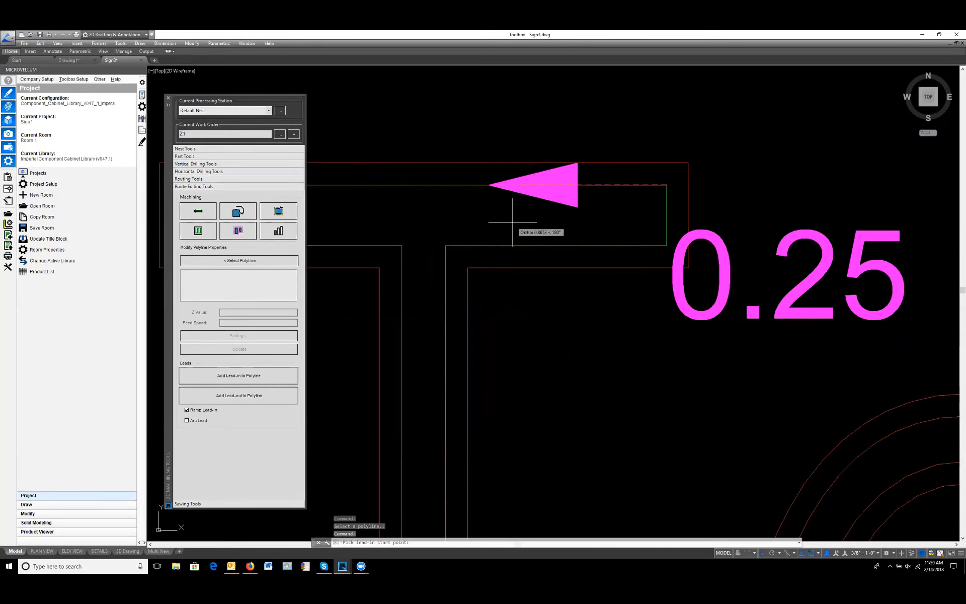
key(F8)
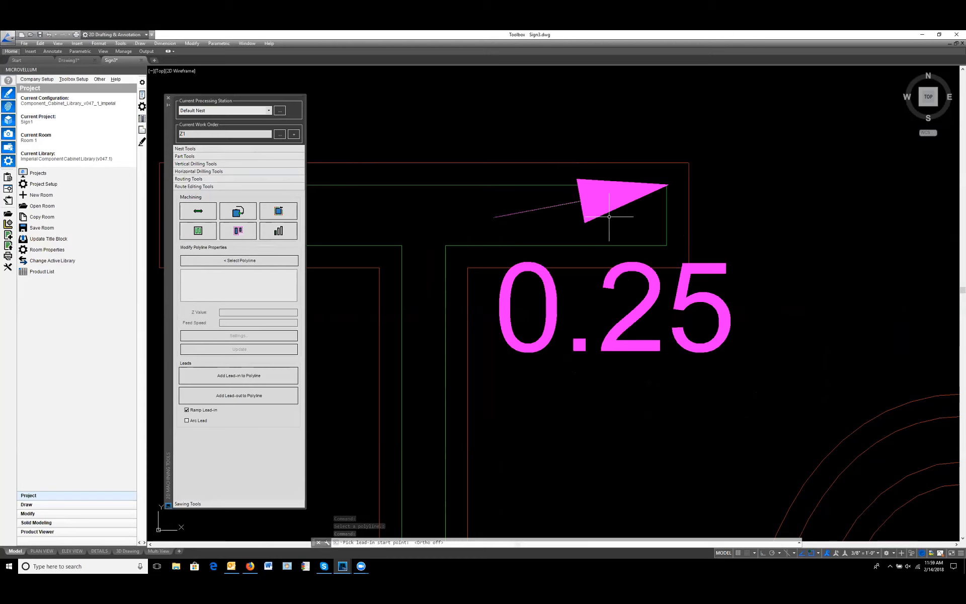
Step: Look over the routed letters in the ASSIGN TOOL TO POLYLINE PATH sample and find the COPY LETTERS ONTO SIGN BORDERS sample
scroll(609, 216, down, 7)
mouse_move(682, 277)
middle_down()
mouse_move(667, 288)
mouse_move(603, 281)
middle_up()
scroll(602, 280, down, 4)
scroll(591, 274, up, 6)
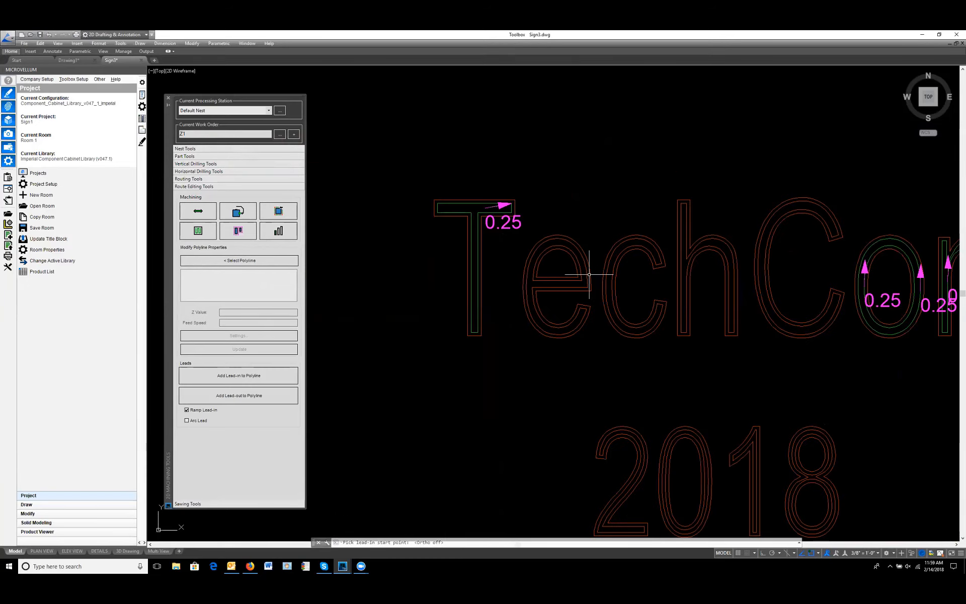
scroll(619, 292, down, 4)
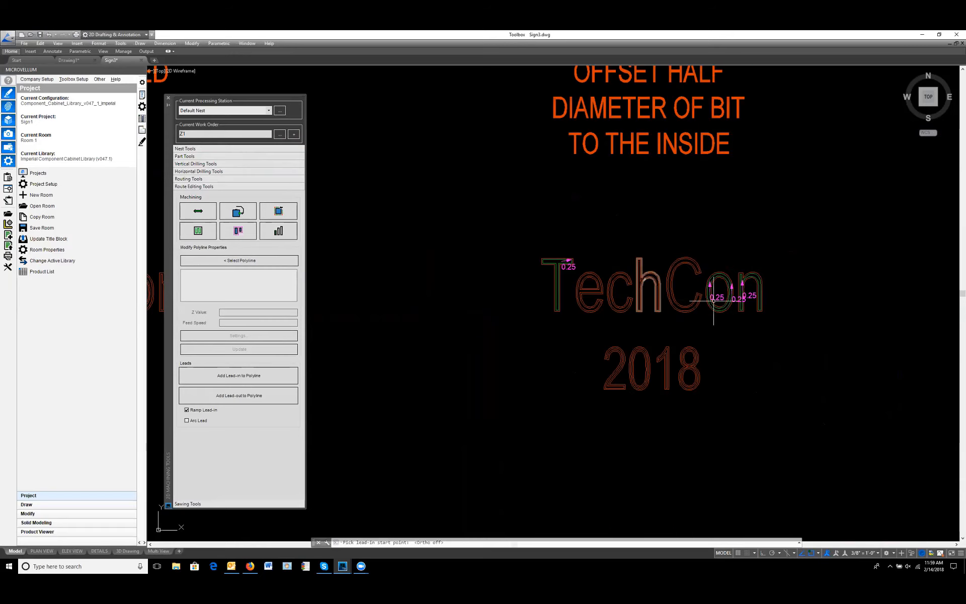
middle_drag(713, 301, 630, 300)
scroll(477, 293, down, 4)
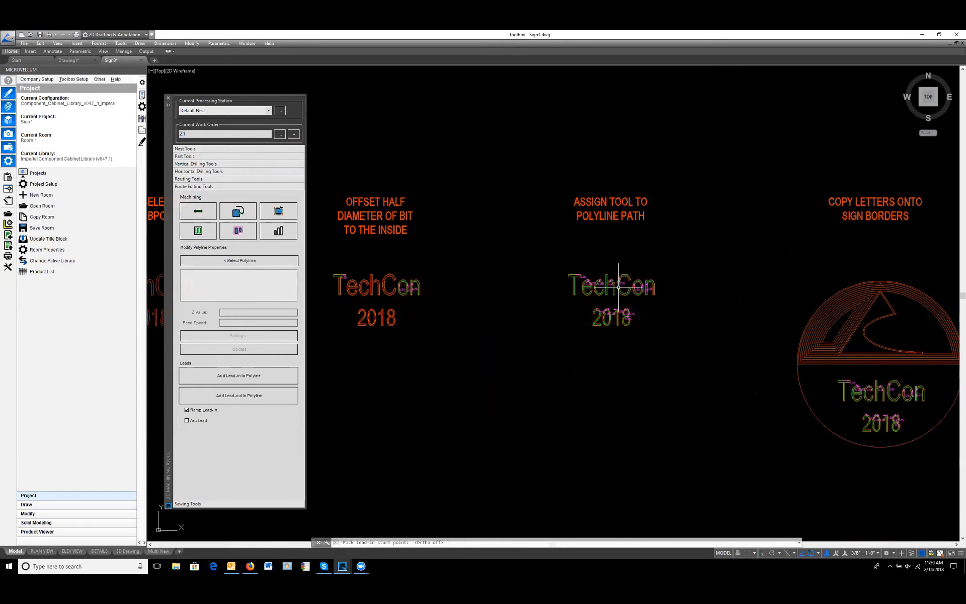
scroll(619, 287, up, 4)
scroll(611, 347, down, 5)
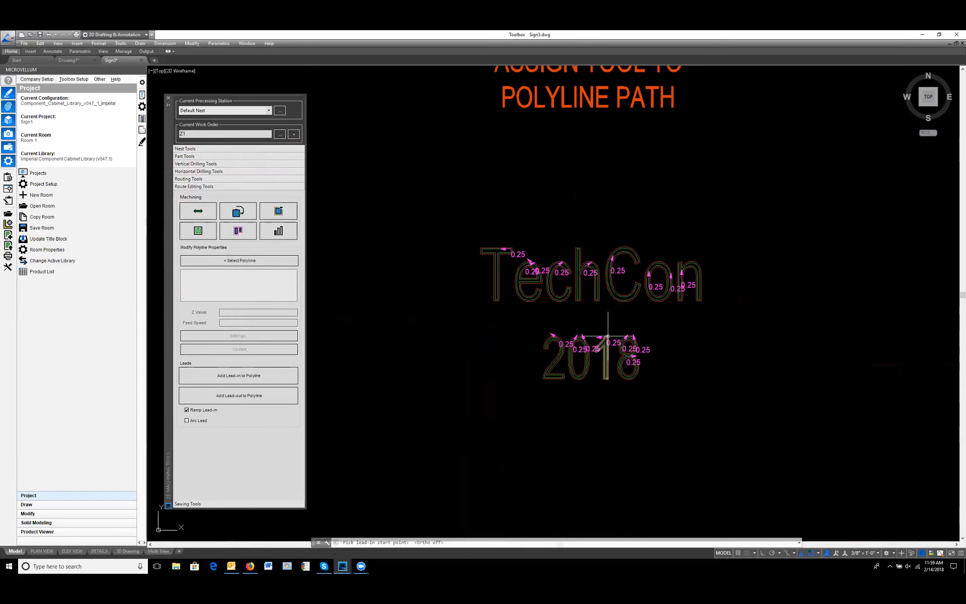
middle_drag(711, 338, 559, 300)
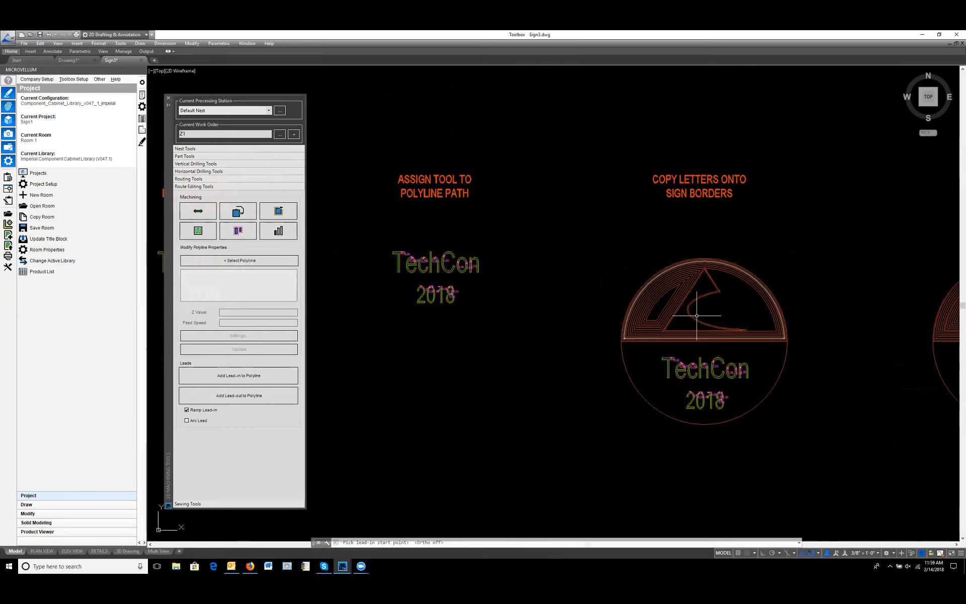
middle_drag(479, 378, 474, 325)
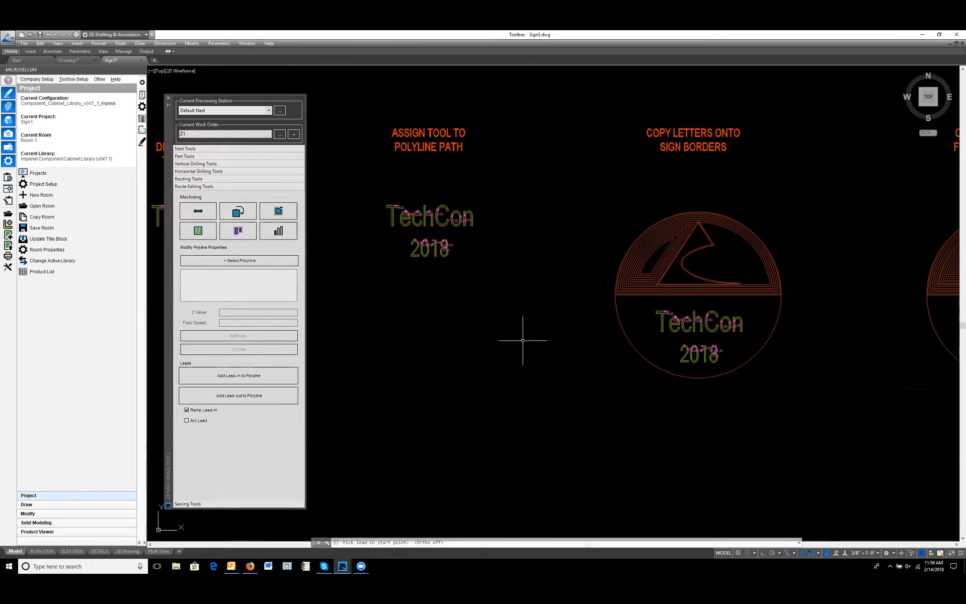
Step: Compare the blank sign border with the COPY LETTERS ONTO SIGN BORDERS sample, checking its outer circle and dividing line
scroll(482, 362, down, 2)
mouse_move(423, 371)
middle_down()
mouse_move(856, 323)
mouse_move(812, 366)
mouse_move(823, 387)
middle_up()
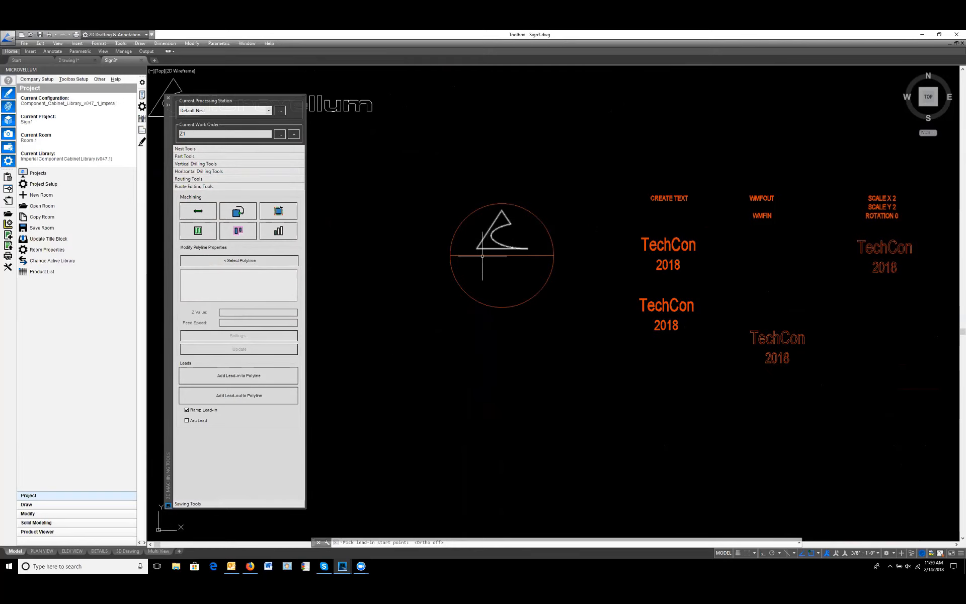
middle_drag(717, 375, 266, 407)
middle_drag(770, 401, 270, 387)
middle_drag(824, 376, 562, 358)
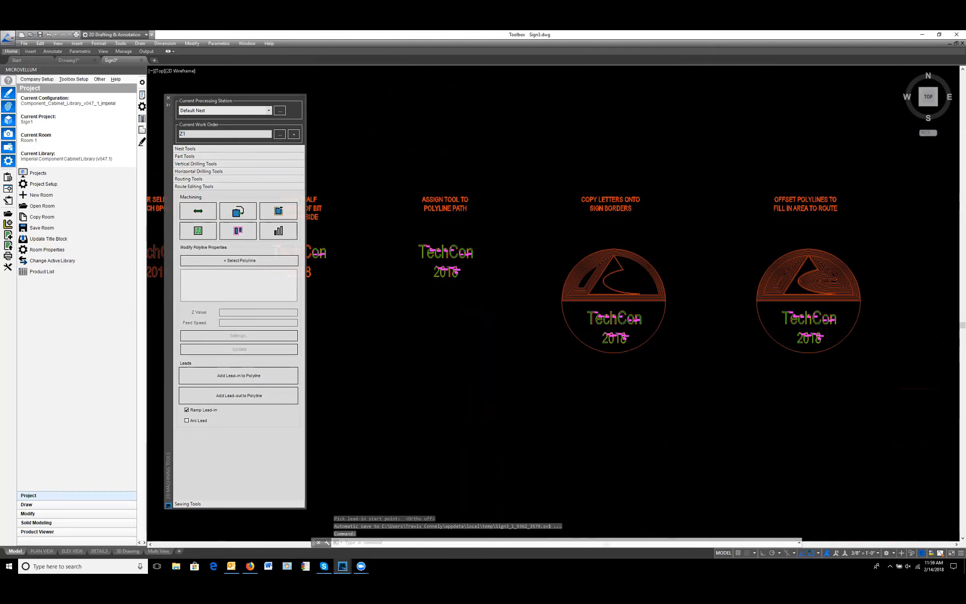
scroll(626, 309, up, 4)
middle_drag(439, 362, 595, 341)
middle_drag(825, 345, 655, 315)
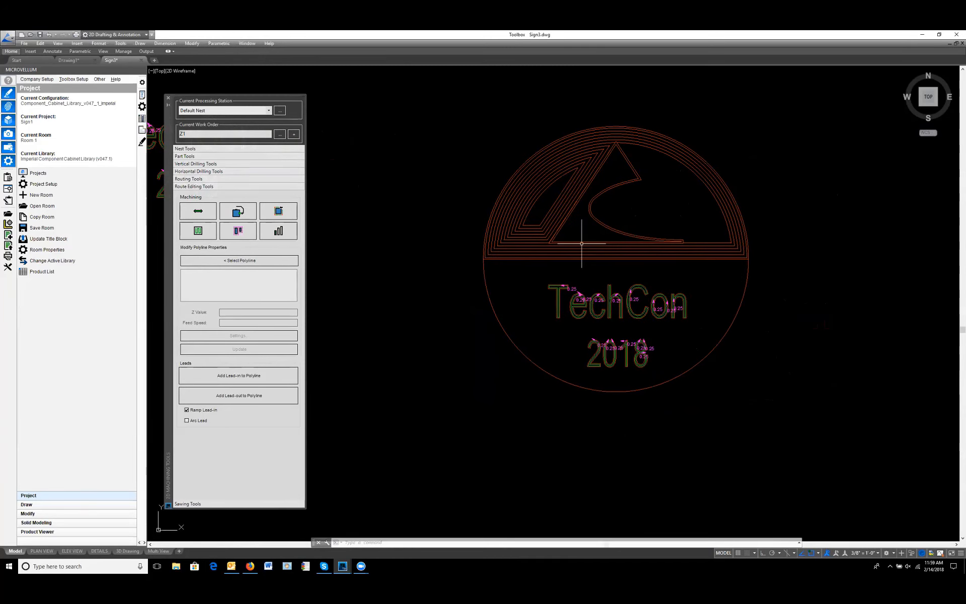
click(493, 316)
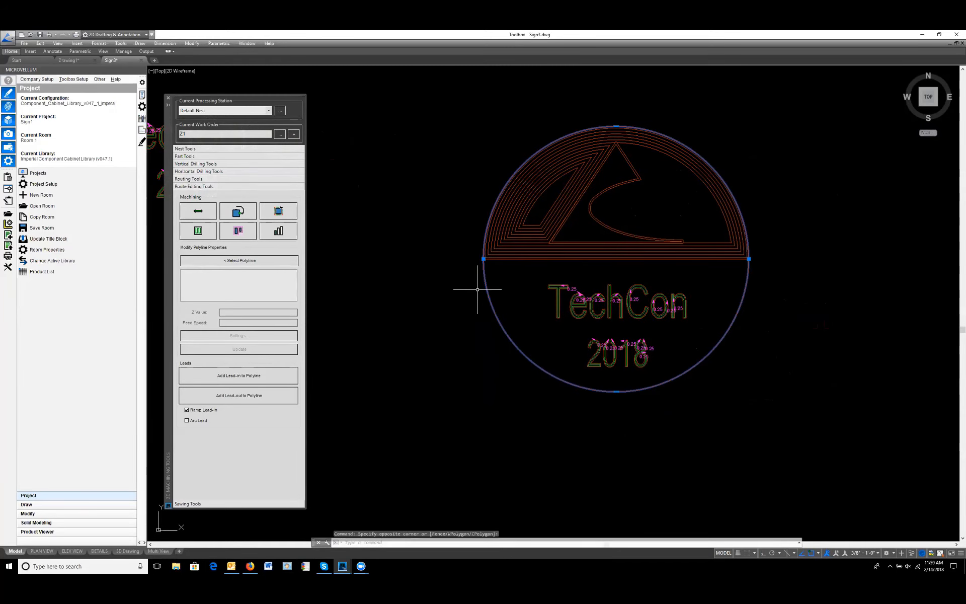
click(506, 259)
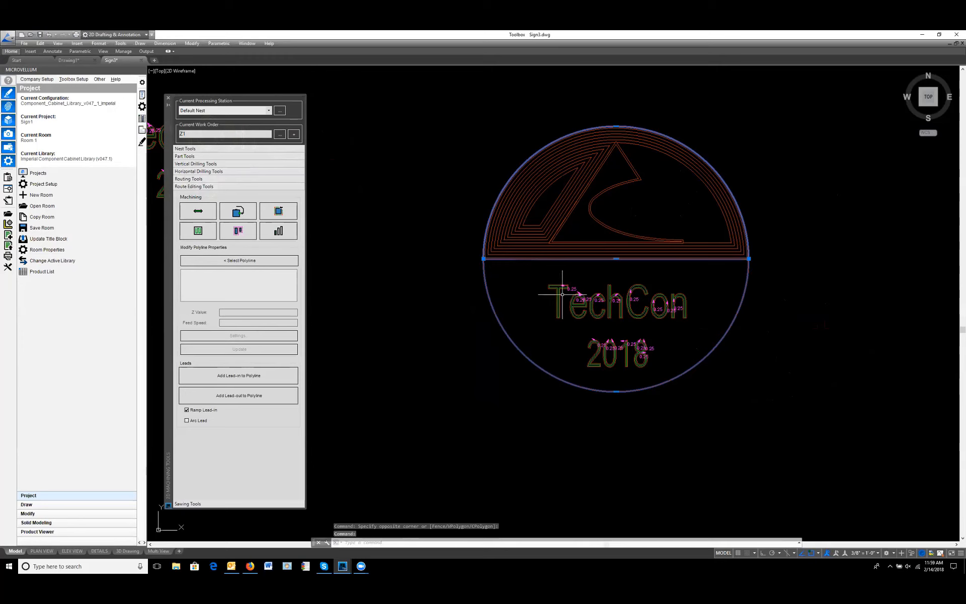
key(Escape)
key(Escape)
Step: Copy the blank circular sign border with its logo and dividing line into the empty space below the ASSIGN TOOL TO POLYLINE PATH sample
scroll(485, 384, down, 10)
scroll(475, 285, up, 3)
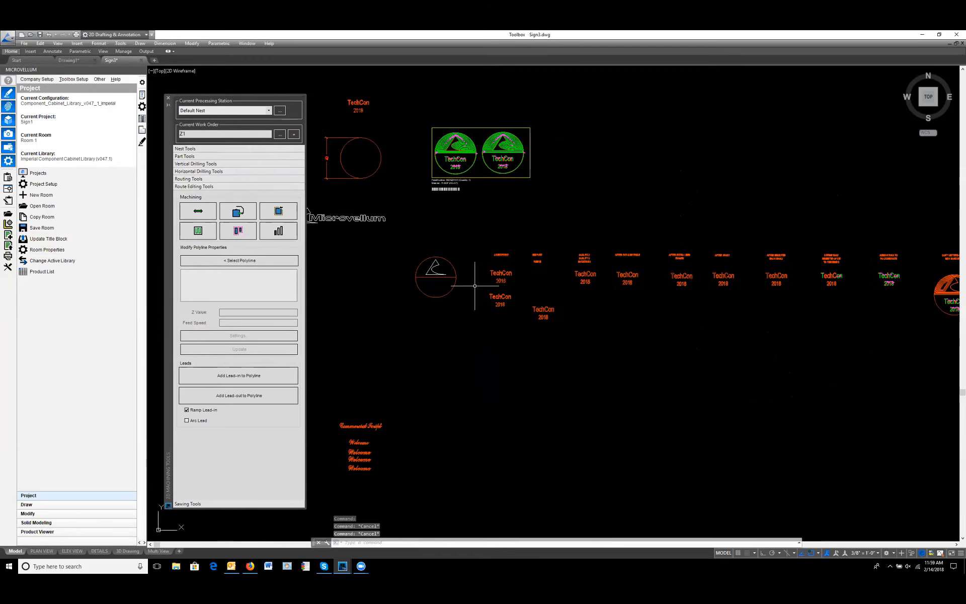
click(461, 304)
click(412, 238)
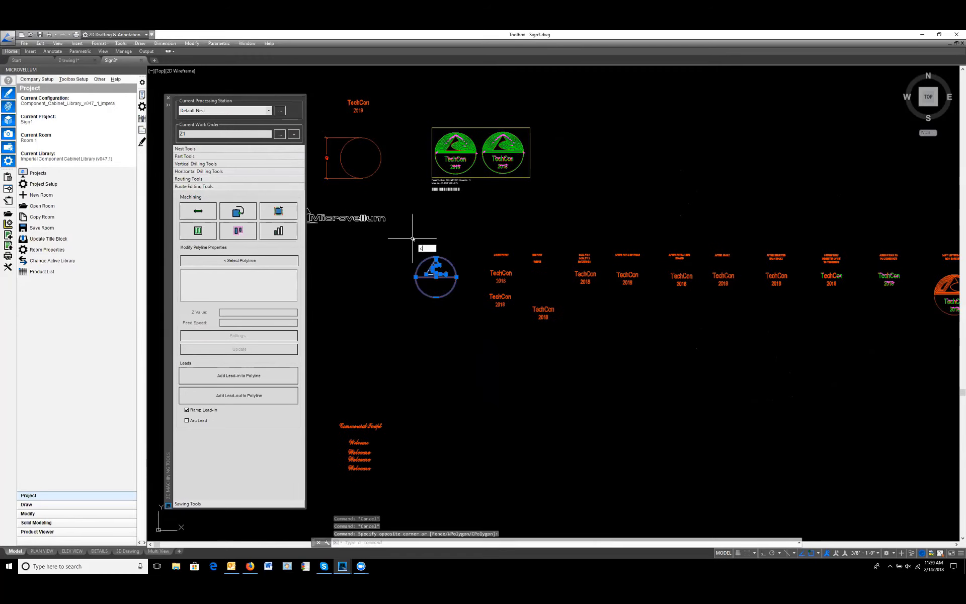
key(Return)
click(436, 289)
middle_drag(784, 420, 448, 362)
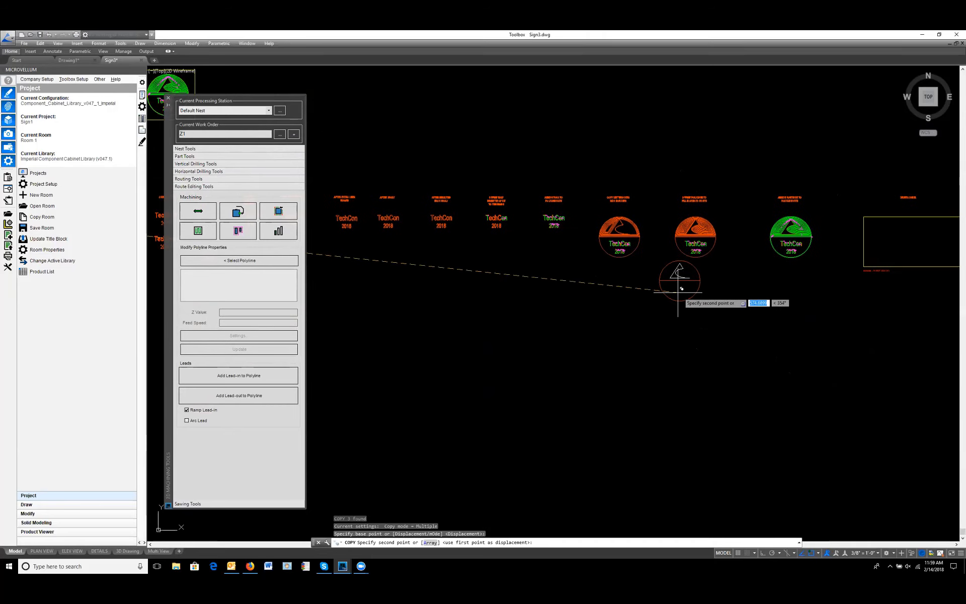
scroll(555, 280, up, 2)
click(557, 281)
key(Escape)
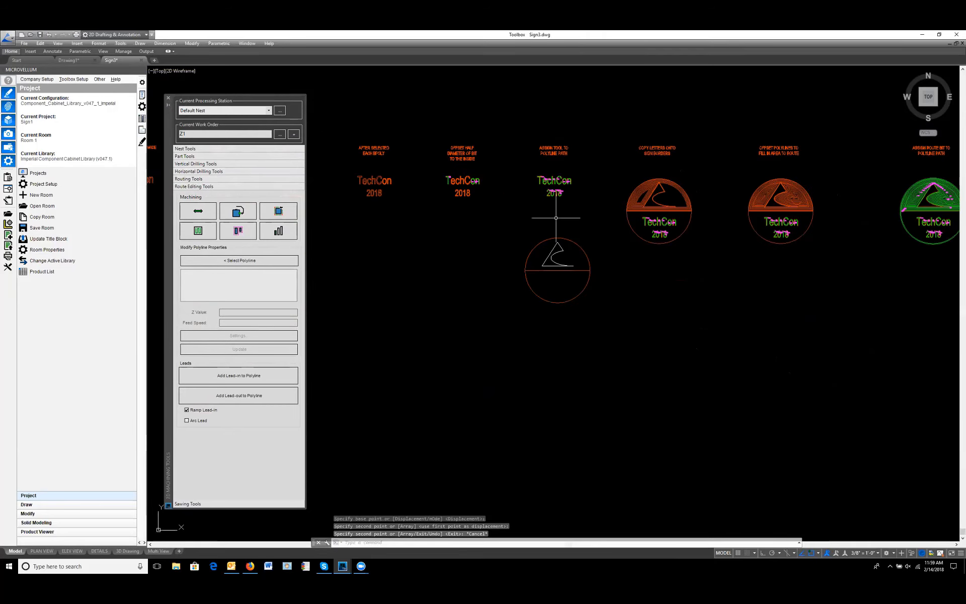
Step: Copy the routed TechCon 2018 letters from the ASSIGN TOOL TO POLYLINE PATH sample into the lower half of the copied sign border
scroll(557, 210, up, 2)
click(608, 215)
click(489, 147)
text(c)
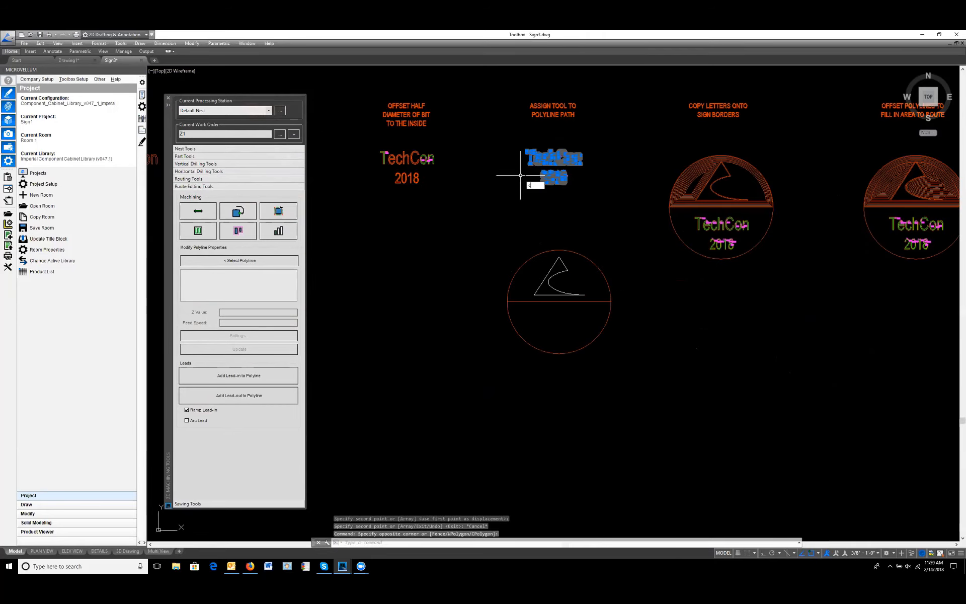
text(ond p)
key(Return)
click(439, 261)
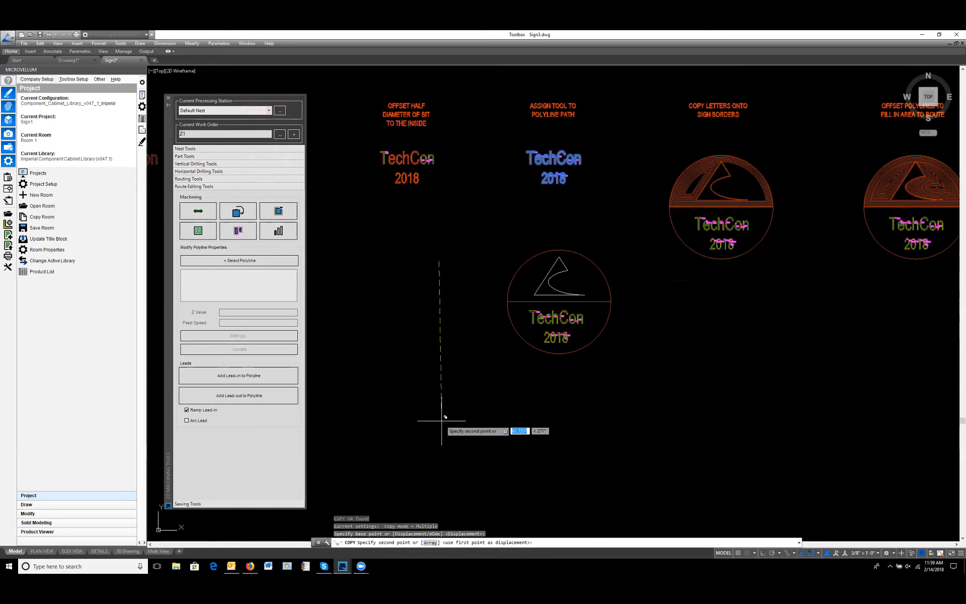
click(447, 418)
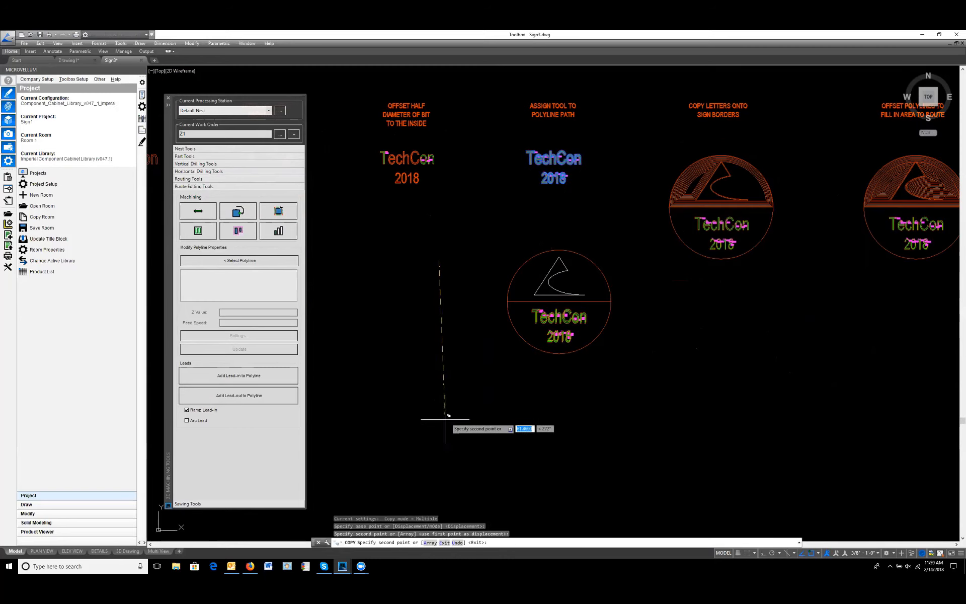
key(Escape)
Step: Offset the logo outline in the copied sign outward by .25
scroll(554, 276, up, 2)
scroll(565, 291, up, 3)
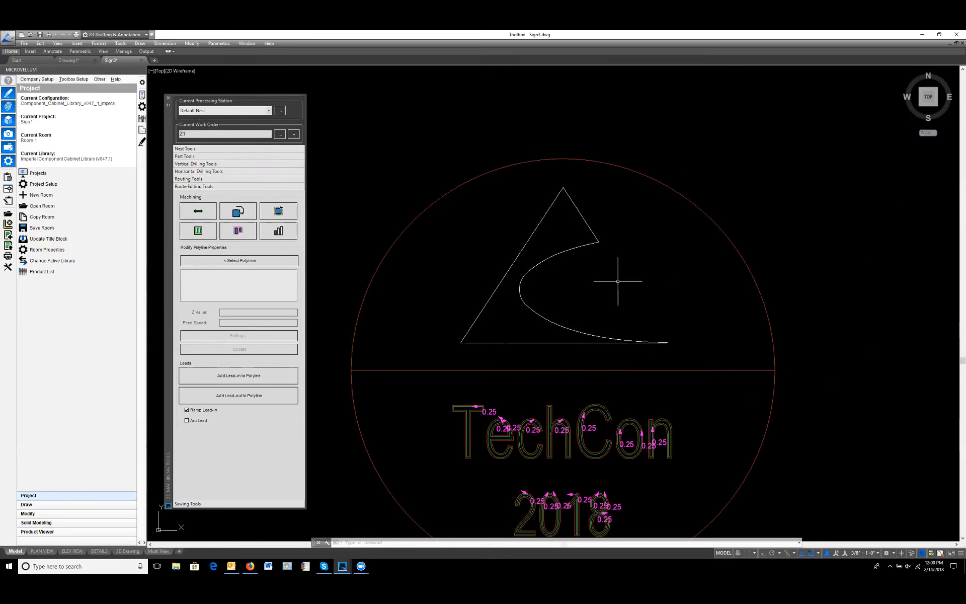
key(Escape)
key(Escape)
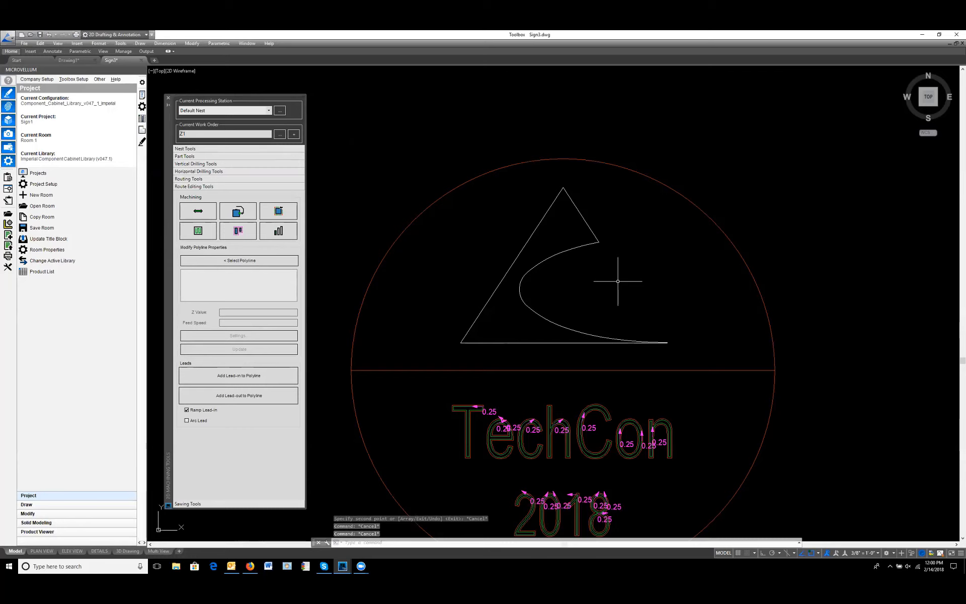
key(Return)
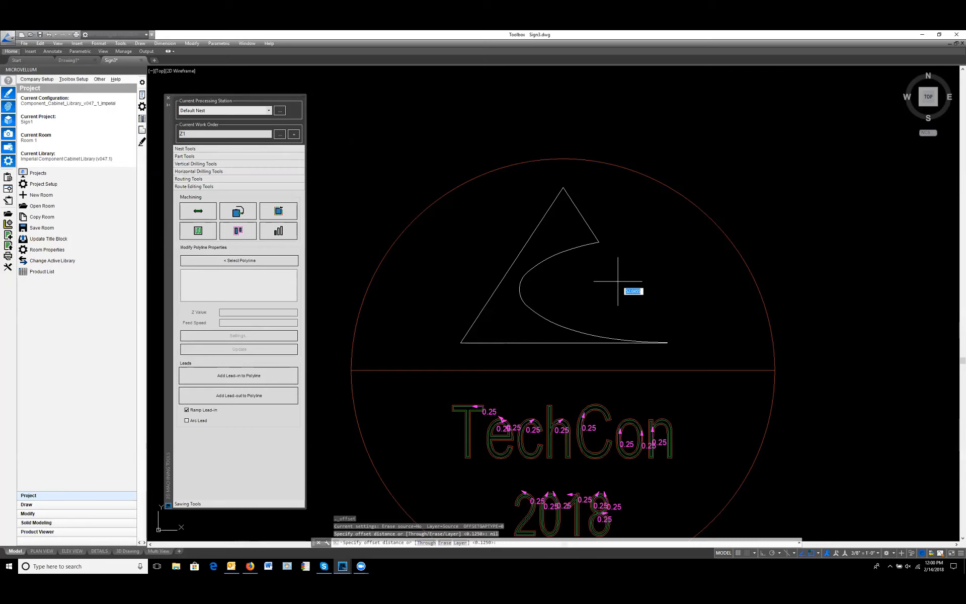
text(.25)
key(Return)
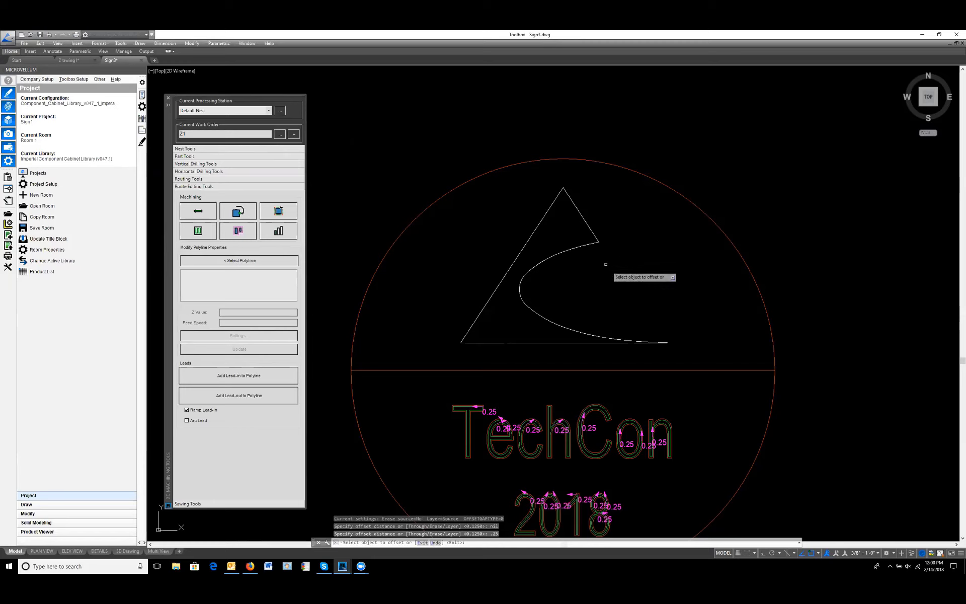
click(590, 229)
click(626, 233)
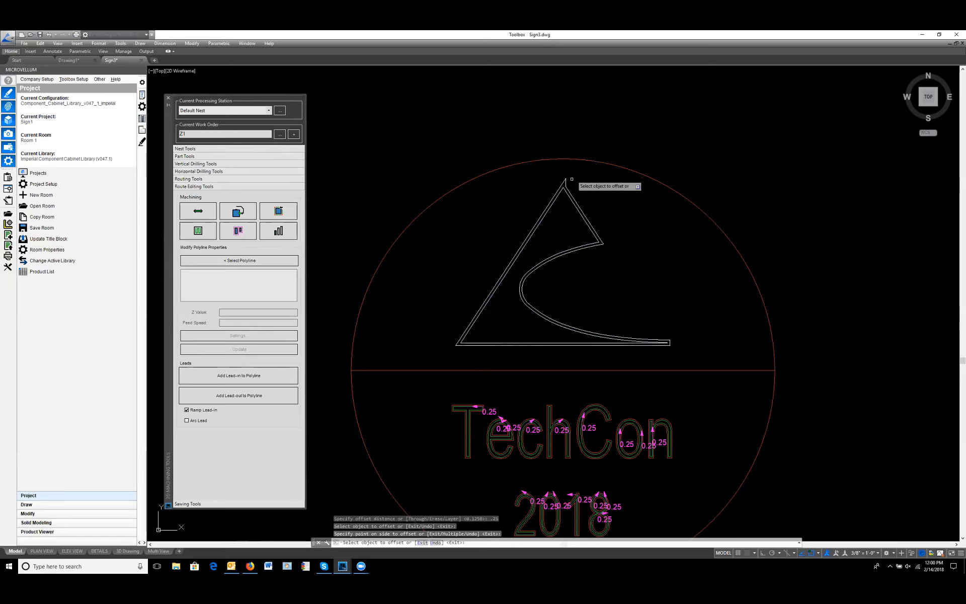
key(Escape)
key(Escape)
Step: Fillet the two sides at the apex of the logo's outer offset in Trim mode to form a clean sharp corner
scroll(560, 181, up, 4)
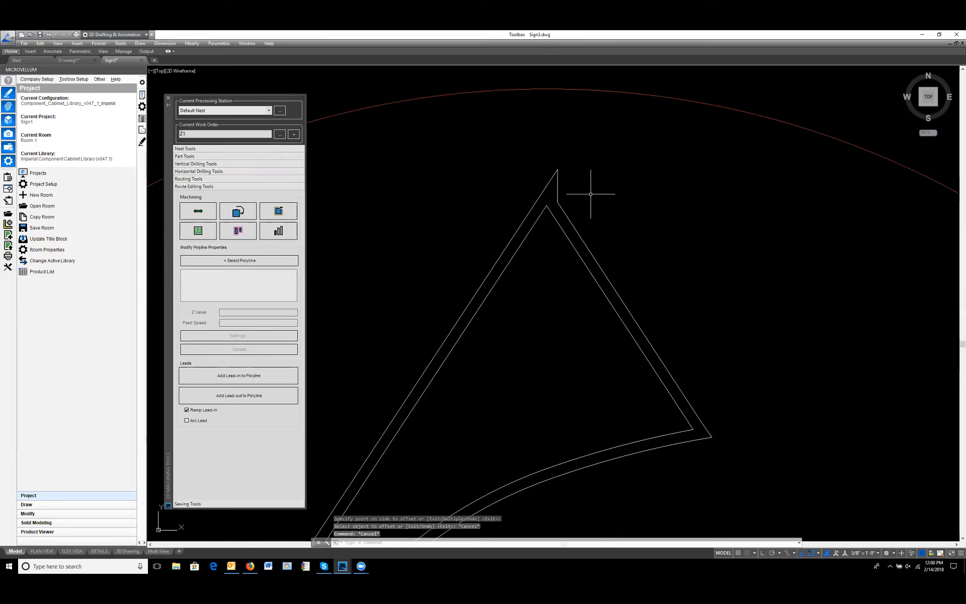
text(f)
key(Return)
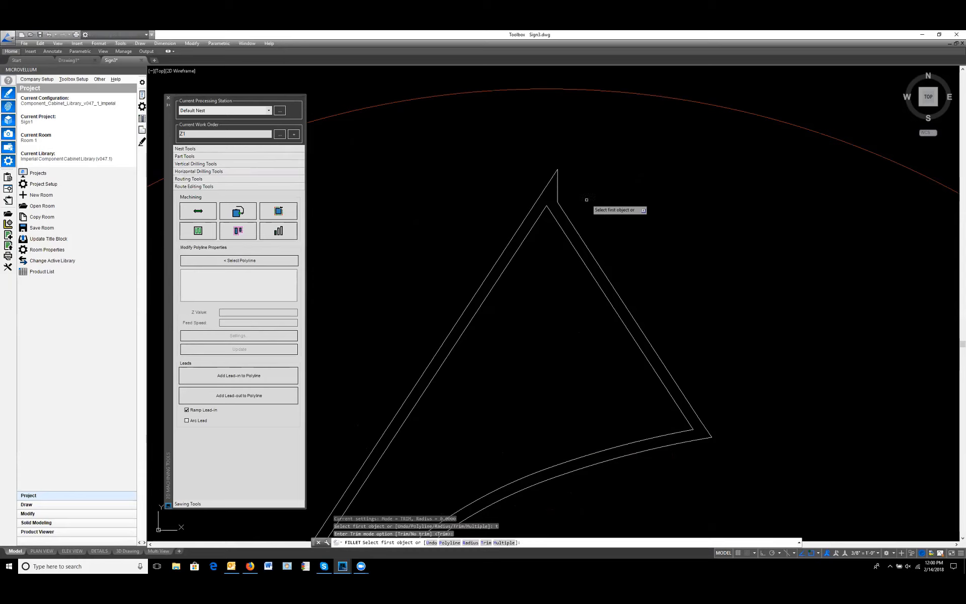
click(529, 212)
click(564, 213)
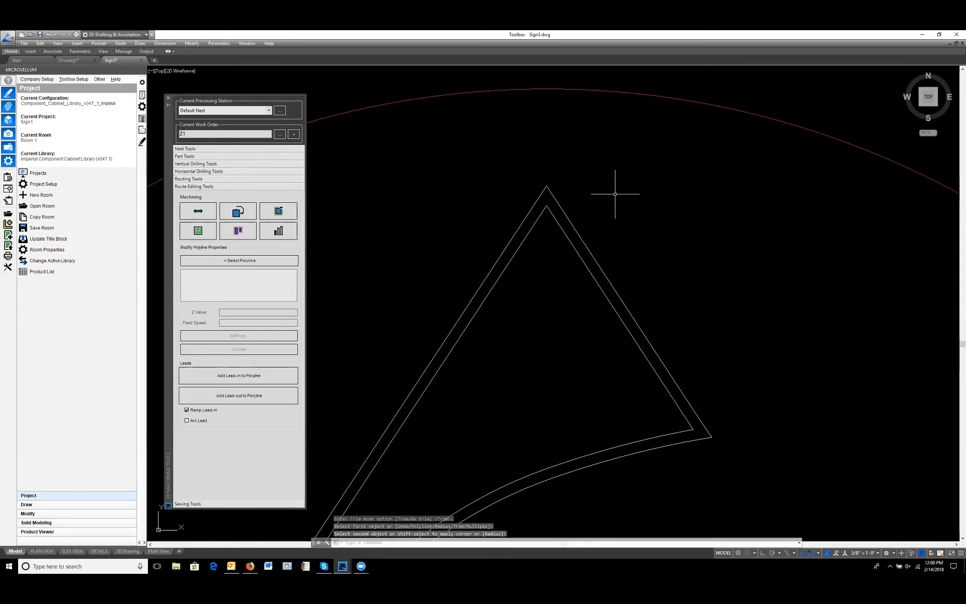
key(Escape)
key(Escape)
Step: Create boundary polylines with BPOLY from an internal point between the logo and the border in the sign's upper half
scroll(655, 231, down, 3)
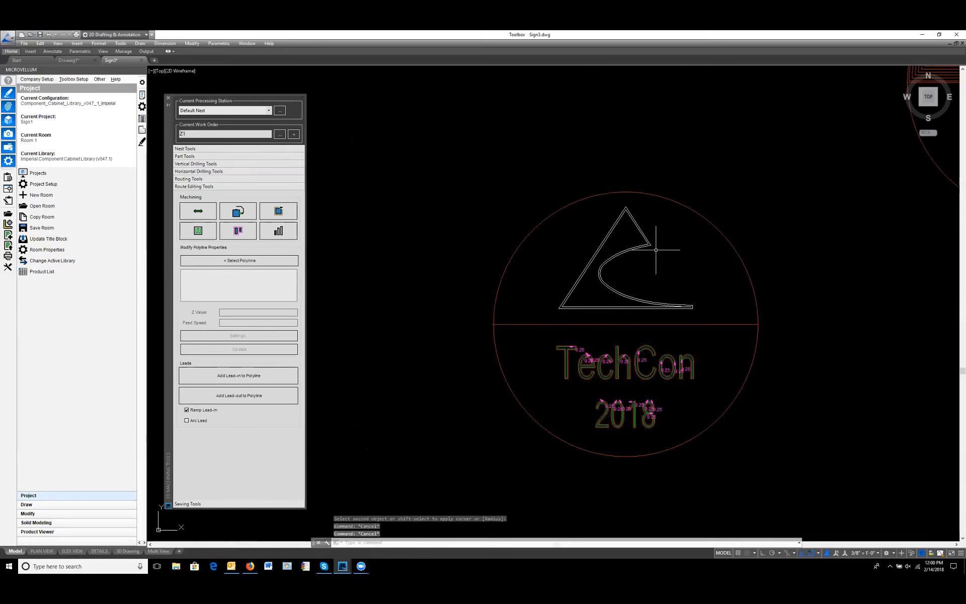
middle_drag(656, 250, 642, 247)
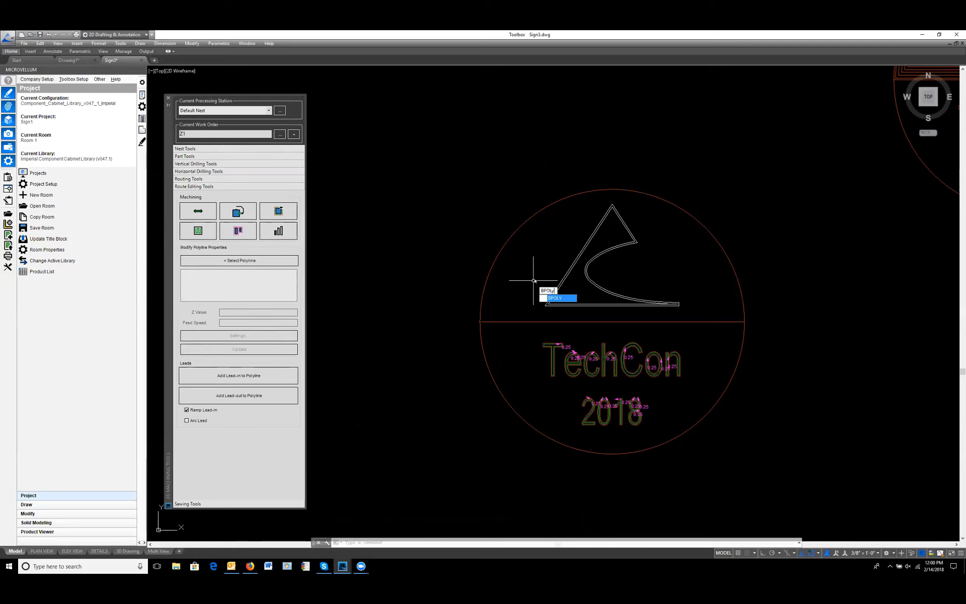
key(Return)
click(327, 189)
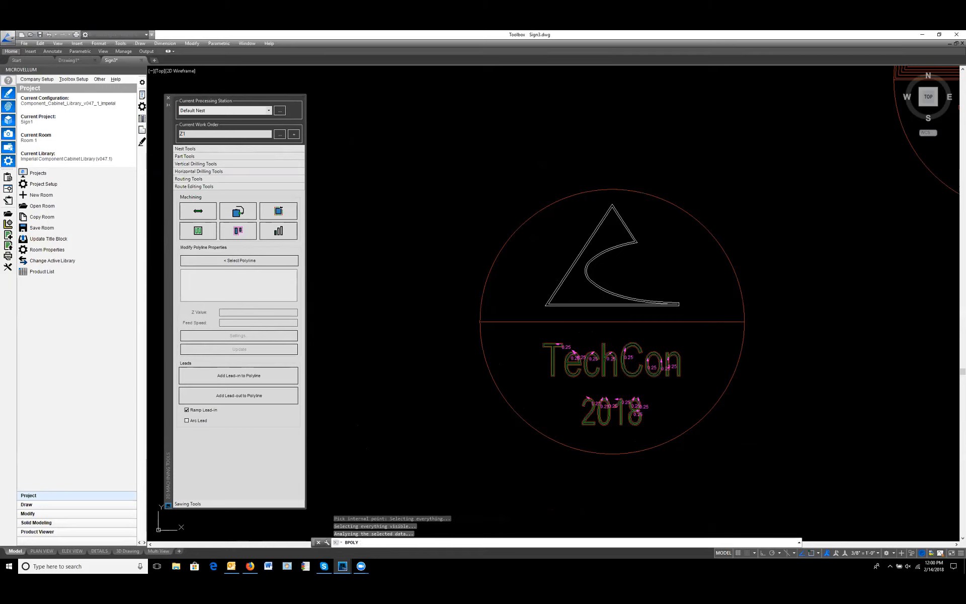
click(563, 274)
key(Return)
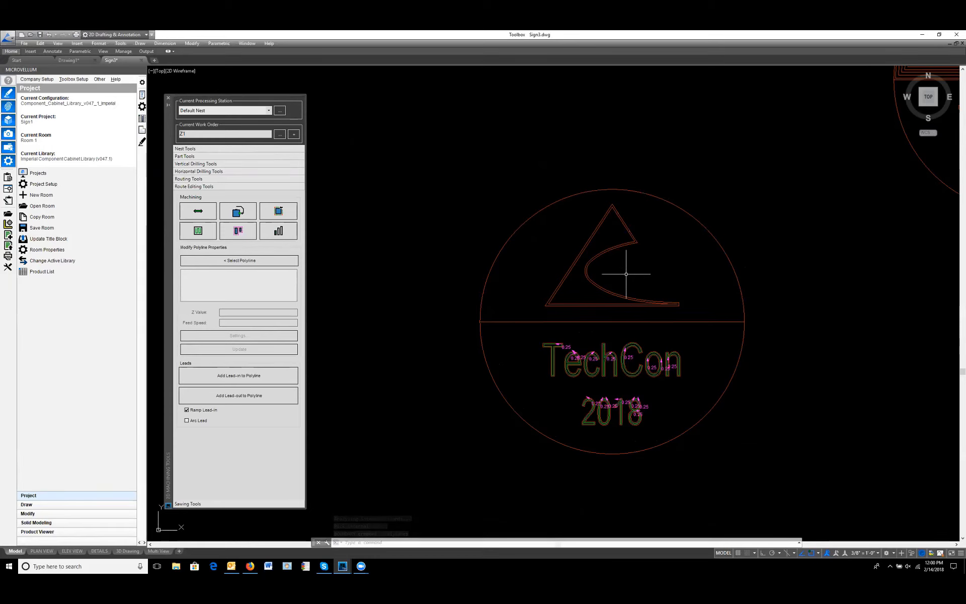
Step: Offset the upper-half boundary polyline inward repeatedly by .4375 until the rings reach the logo
key(Escape)
key(Escape)
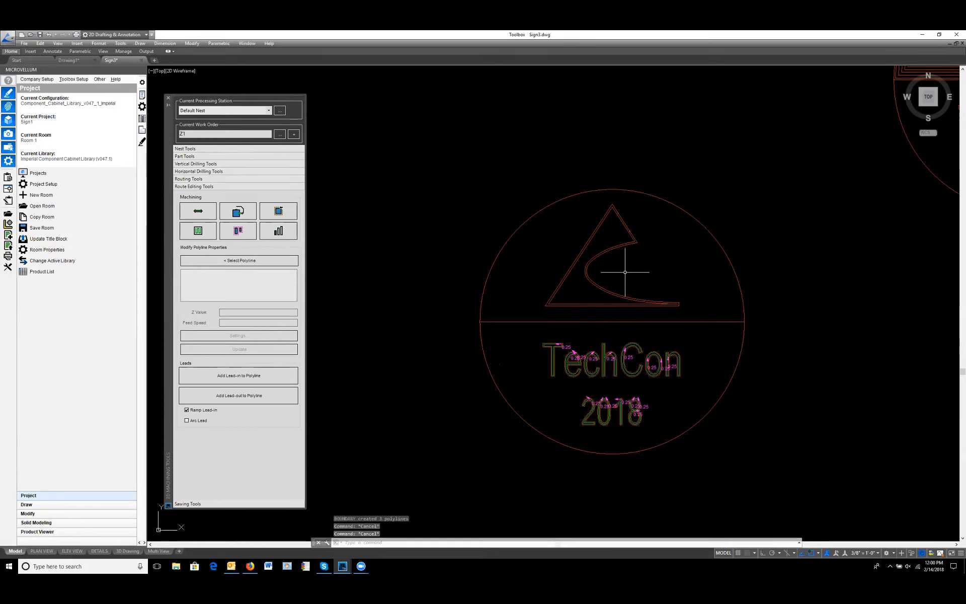
text(o)
key(Return)
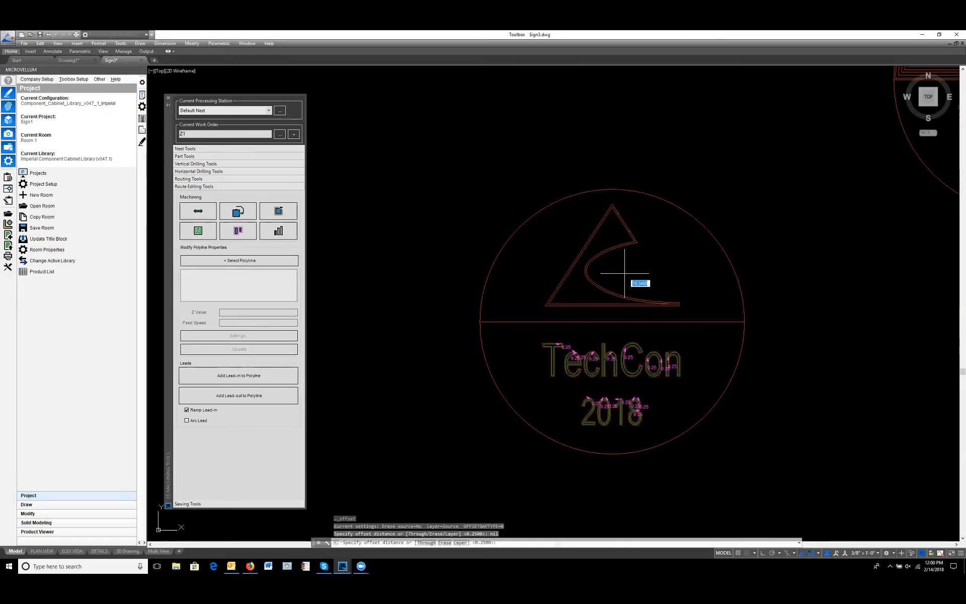
text(.4375)
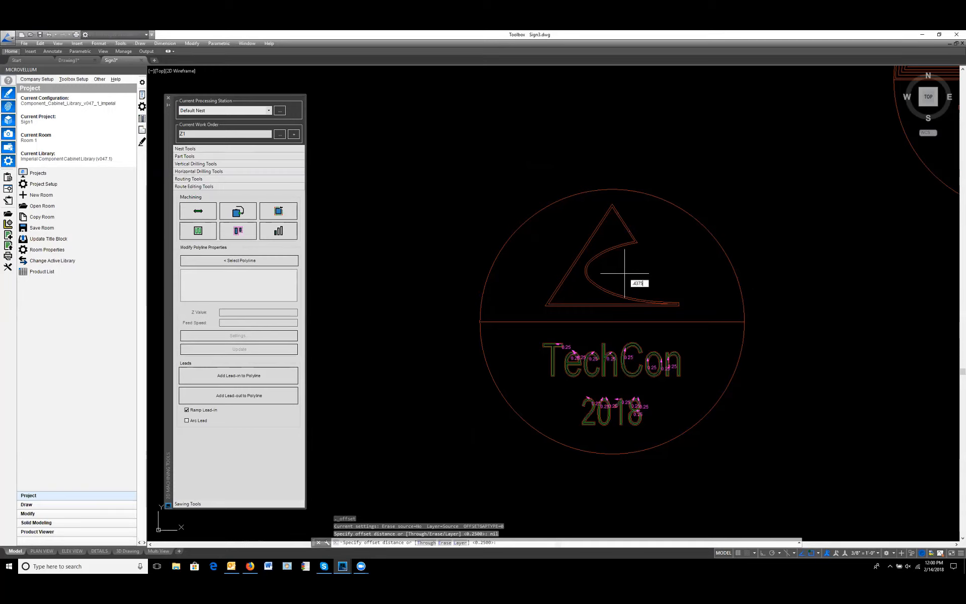
key(Return)
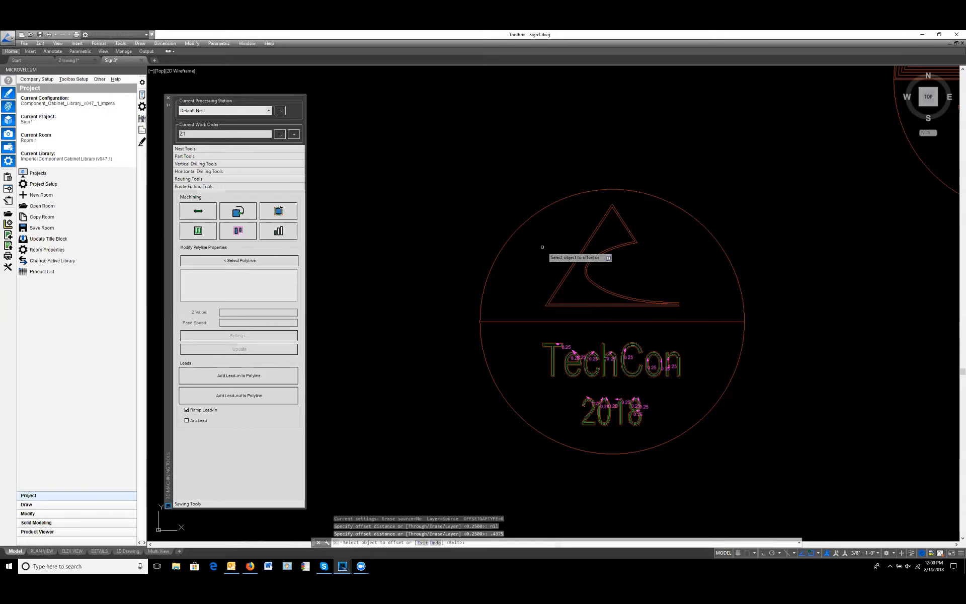
click(524, 224)
click(539, 244)
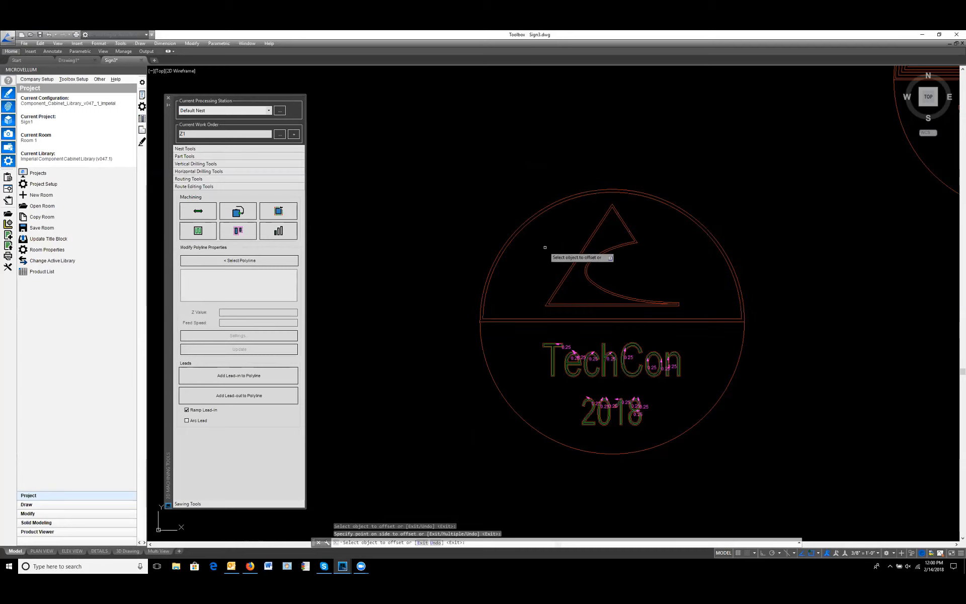
click(533, 222)
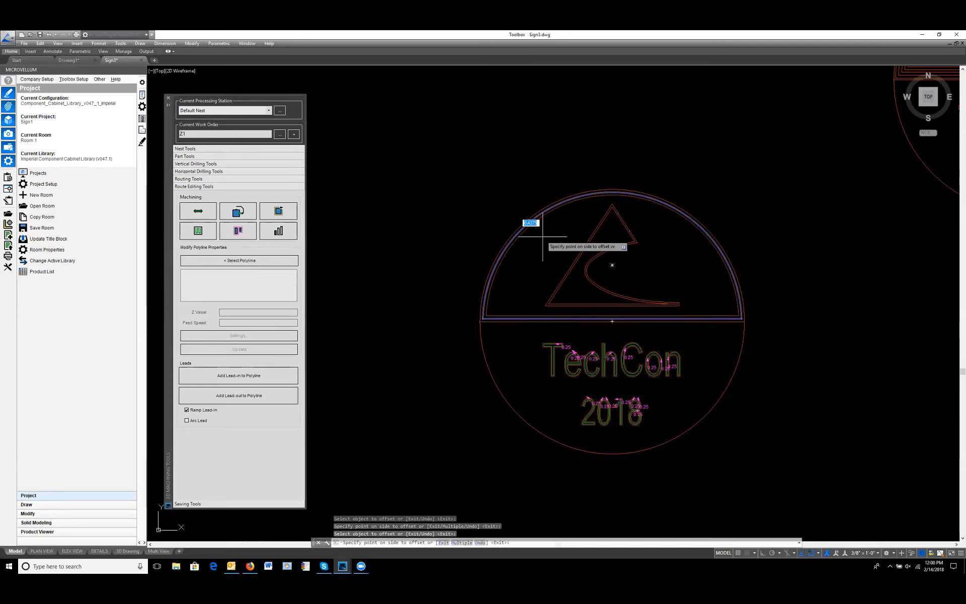
click(541, 235)
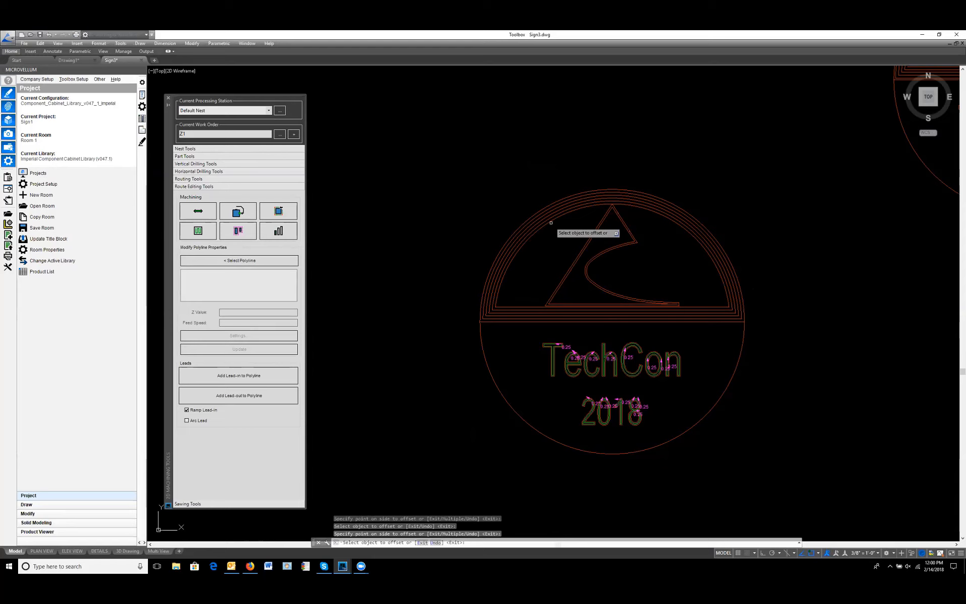
key(Escape)
key(Escape)
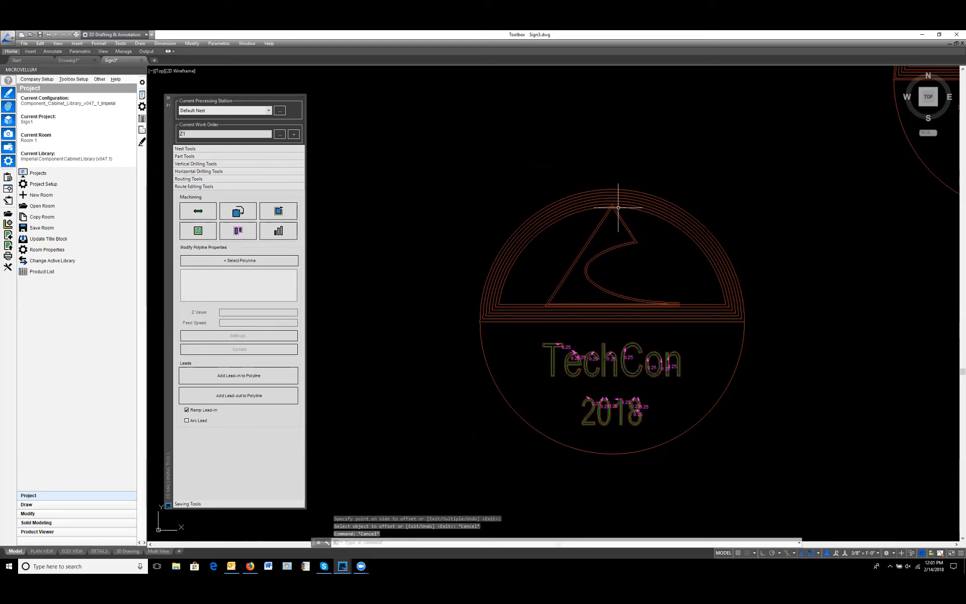
scroll(612, 209, up, 6)
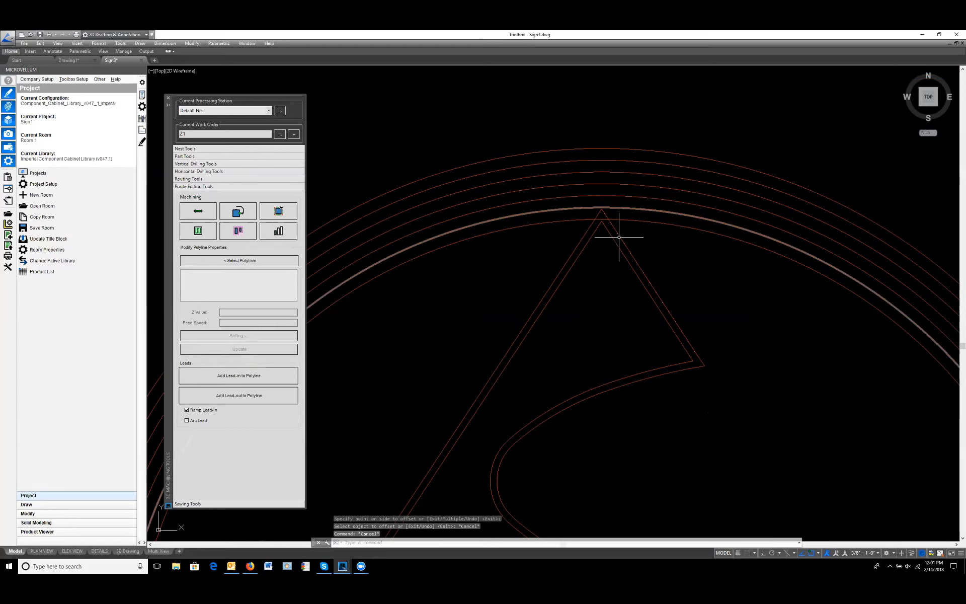
text(tr)
key(Return)
click(599, 220)
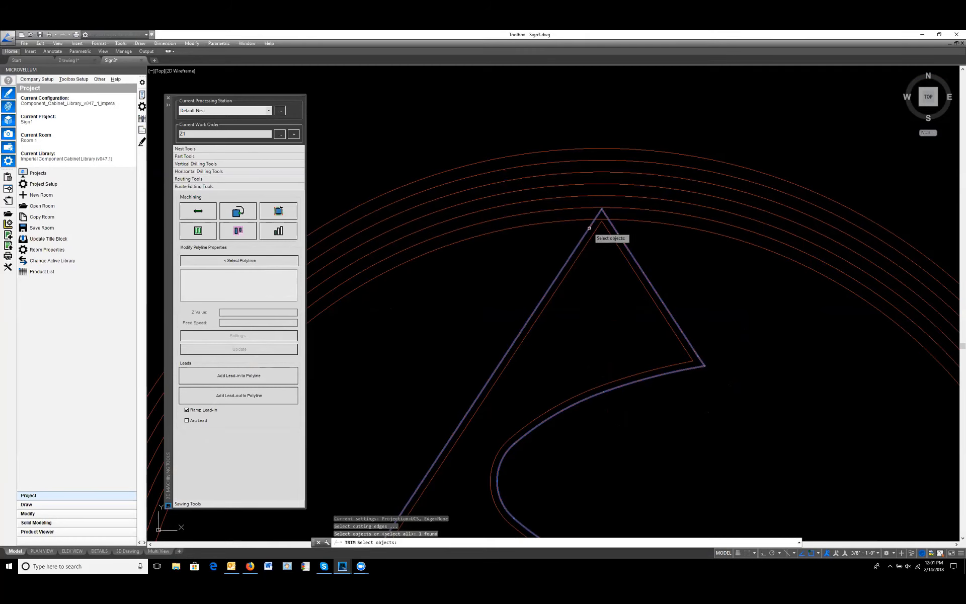
key(Return)
scroll(624, 205, down, 6)
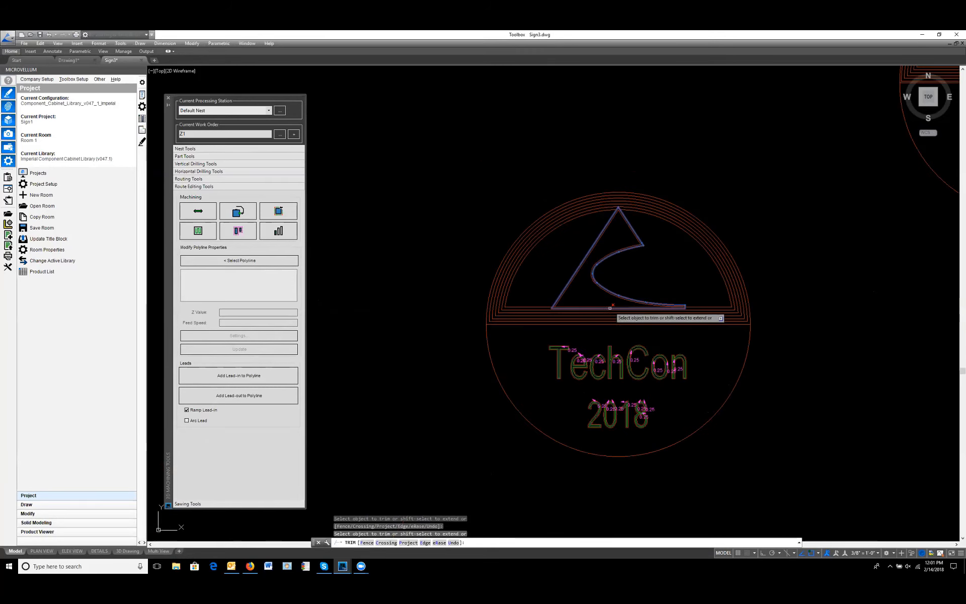
scroll(601, 312, up, 7)
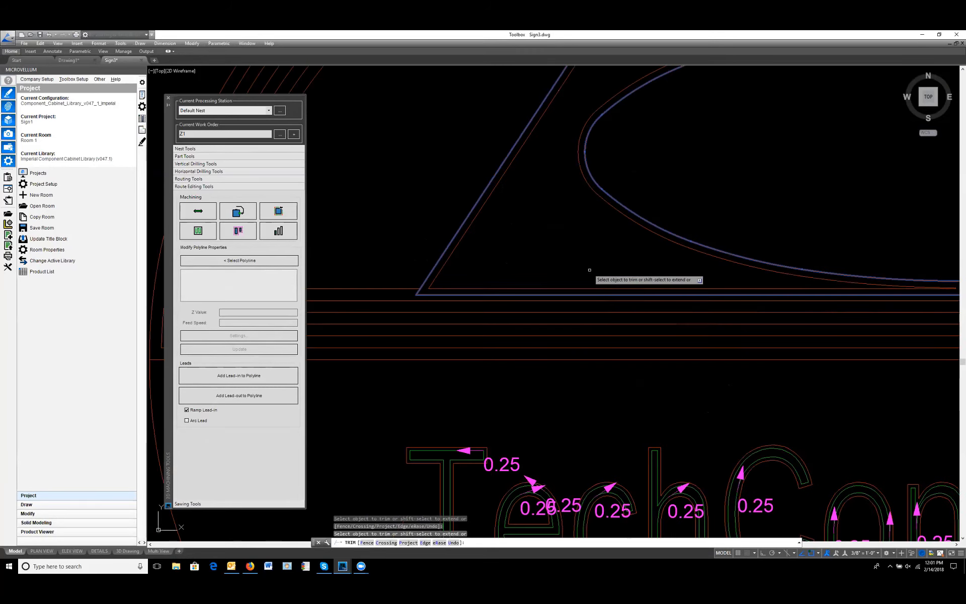
key(Escape)
Step: Examine the finished samples for offsetting polylines to fill the routing area and assigning a route bit to the polyline path
scroll(583, 242, down, 5)
middle_drag(584, 242, 592, 270)
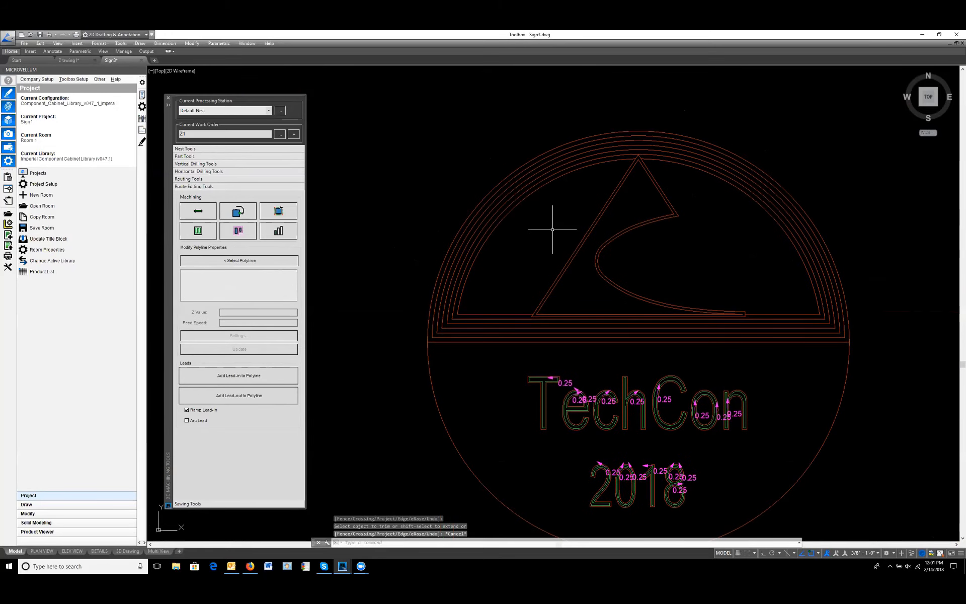
scroll(556, 252, down, 6)
middle_drag(791, 249, 537, 292)
scroll(725, 193, up, 2)
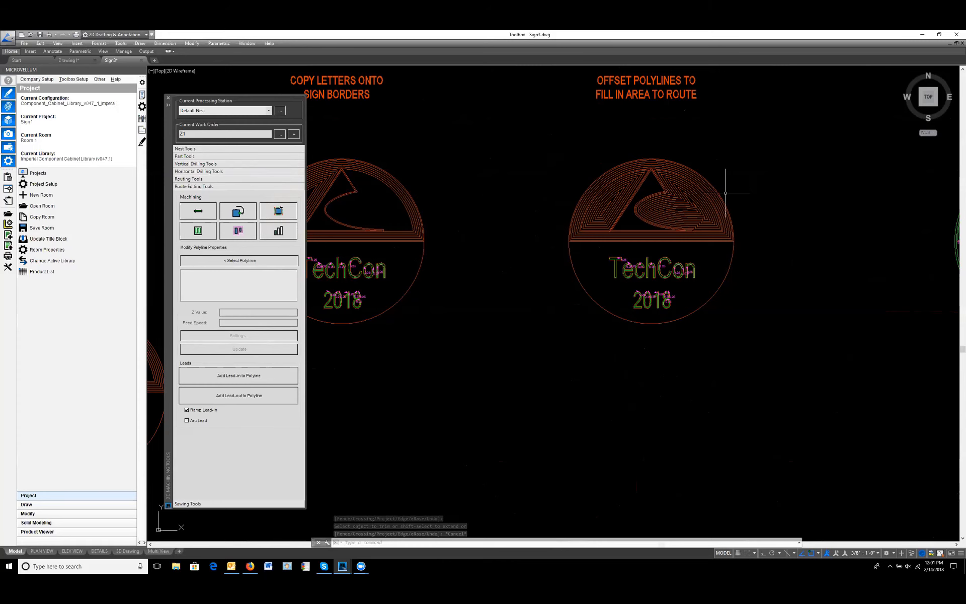
scroll(725, 193, up, 4)
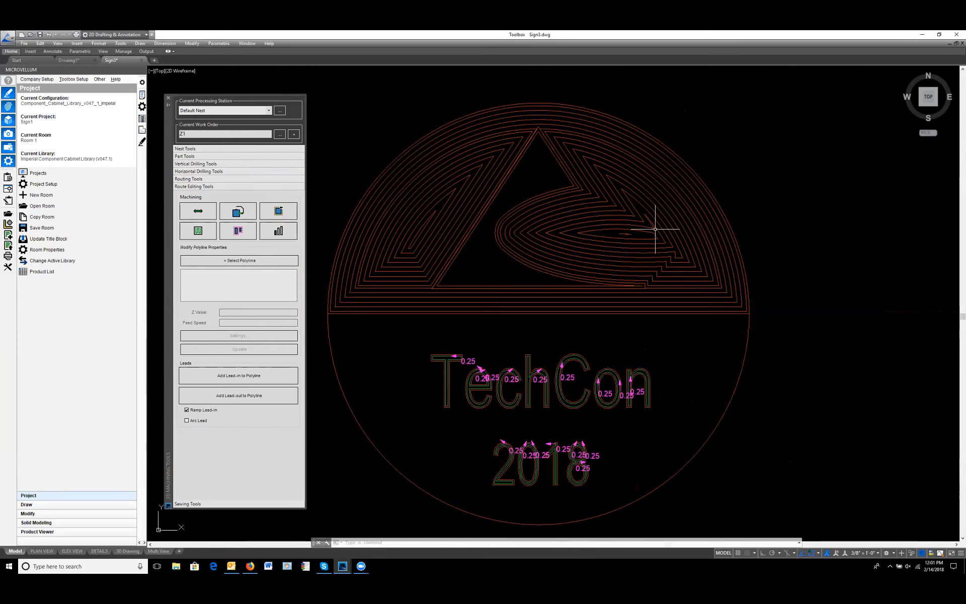
scroll(655, 229, down, 4)
middle_drag(946, 221, 583, 226)
scroll(609, 224, up, 4)
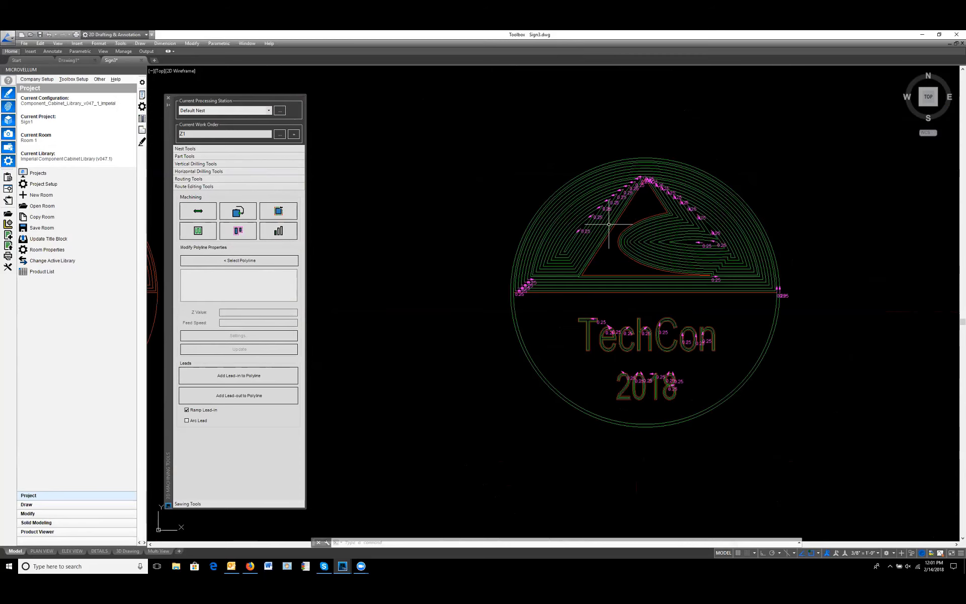
middle_drag(680, 236, 642, 276)
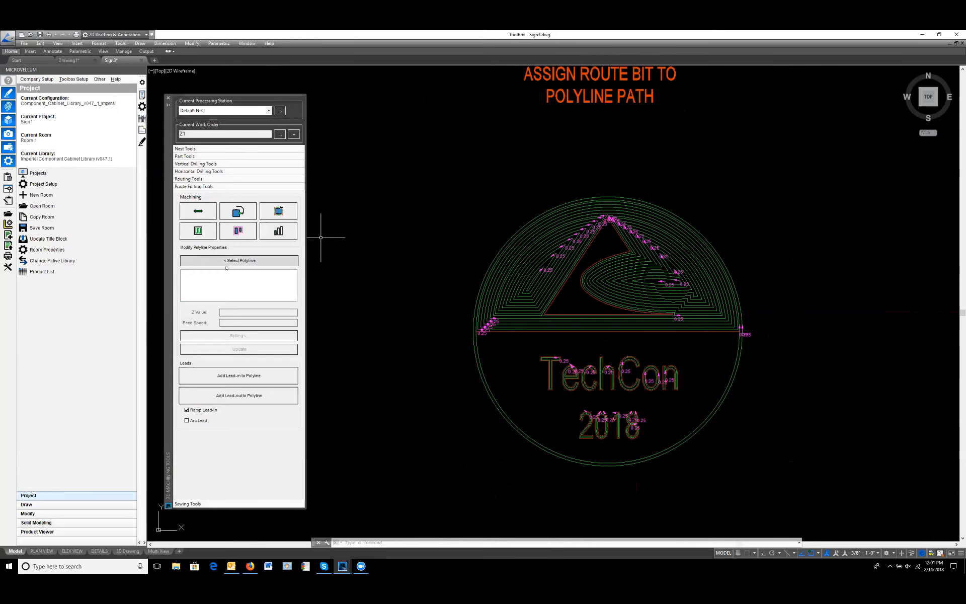
Step: Select Router 1 1/2" (tool 101) as the routing bit for the polyline paths
click(200, 179)
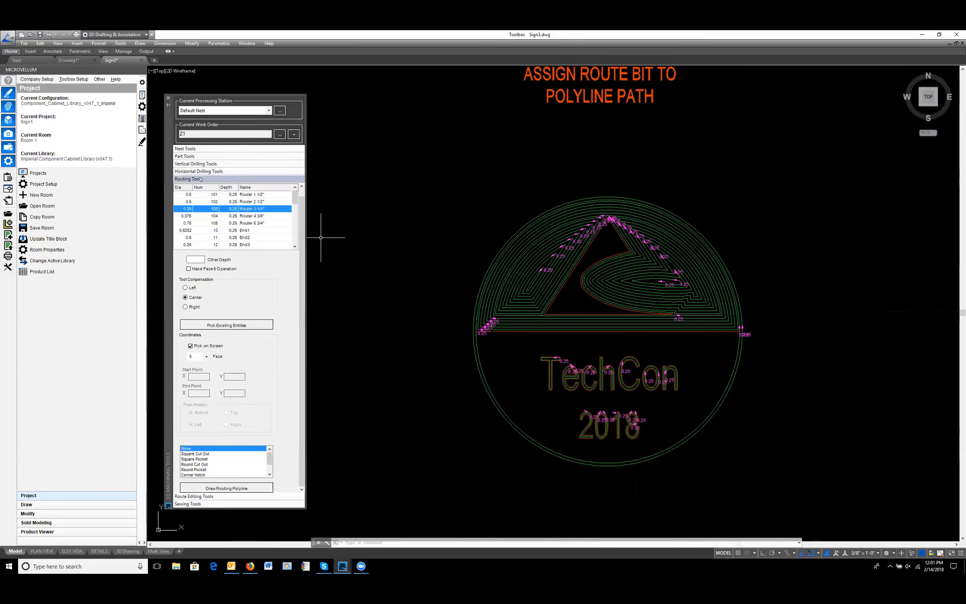
click(184, 195)
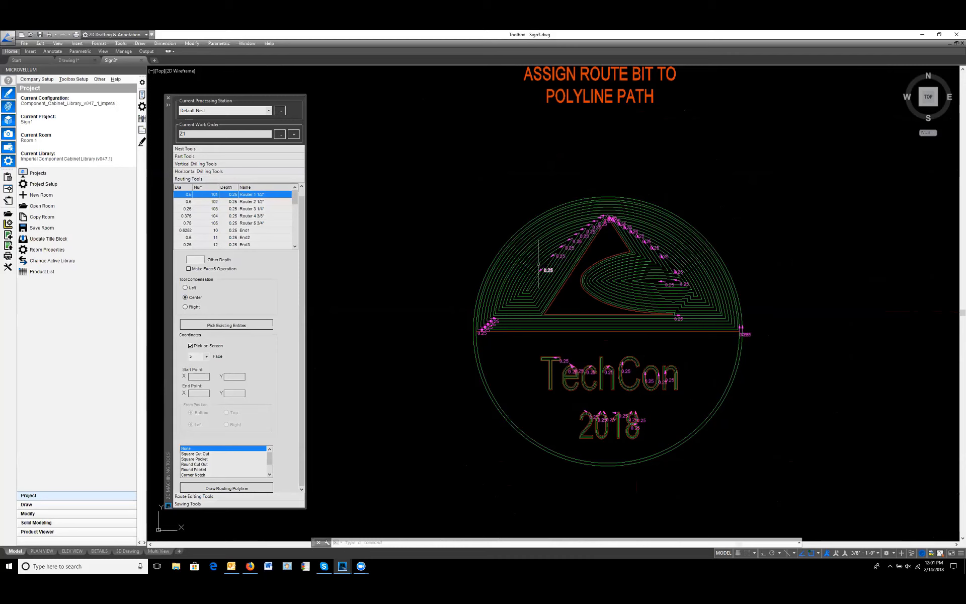
scroll(604, 327, down, 5)
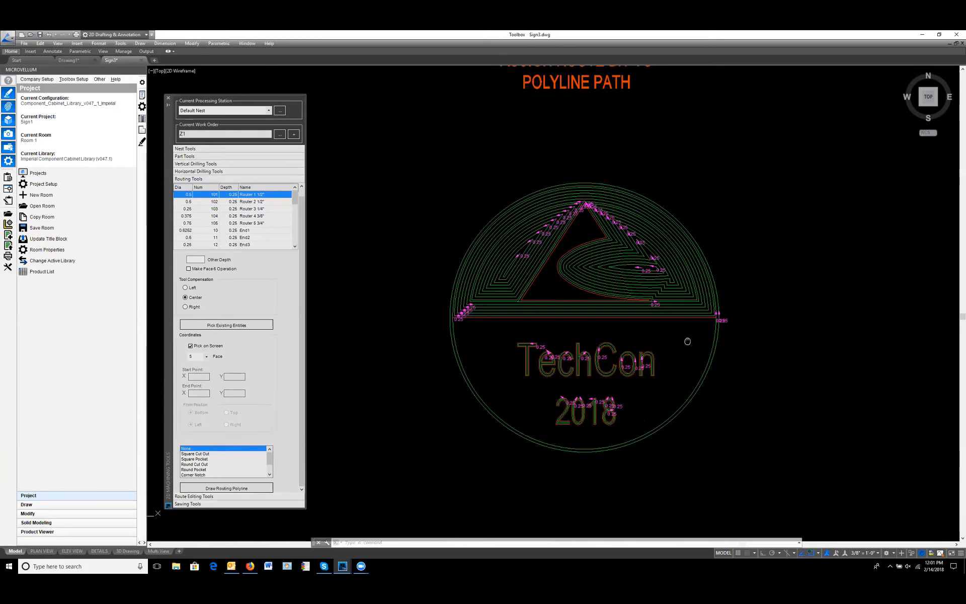
scroll(589, 322, up, 5)
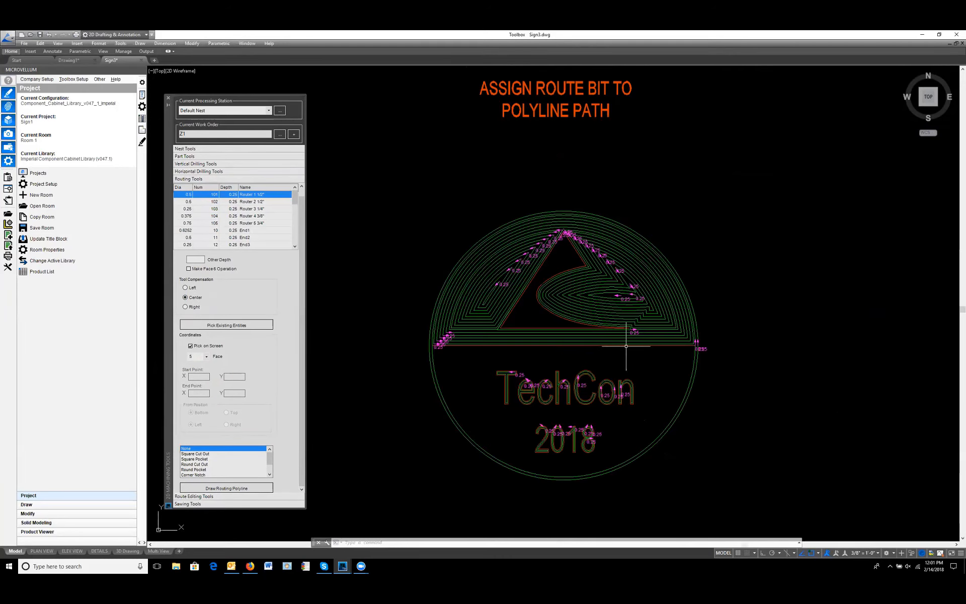
Step: Draw a .75 MDF sheet of size 49 x 97 above the DRAW A PANEL sample
mouse_move(790, 421)
middle_down()
mouse_move(740, 378)
mouse_move(524, 345)
middle_up()
scroll(740, 378, down, 3)
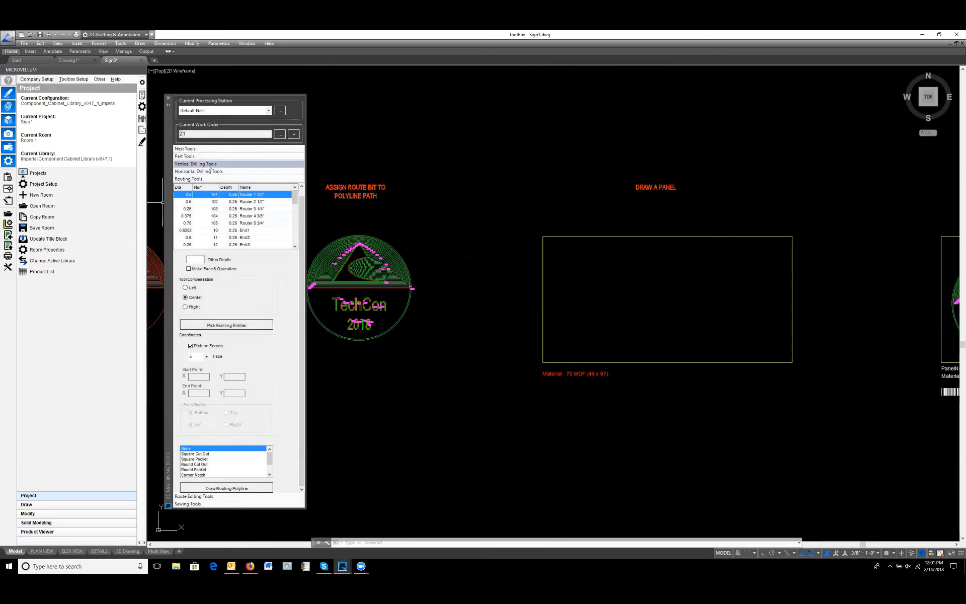
click(200, 149)
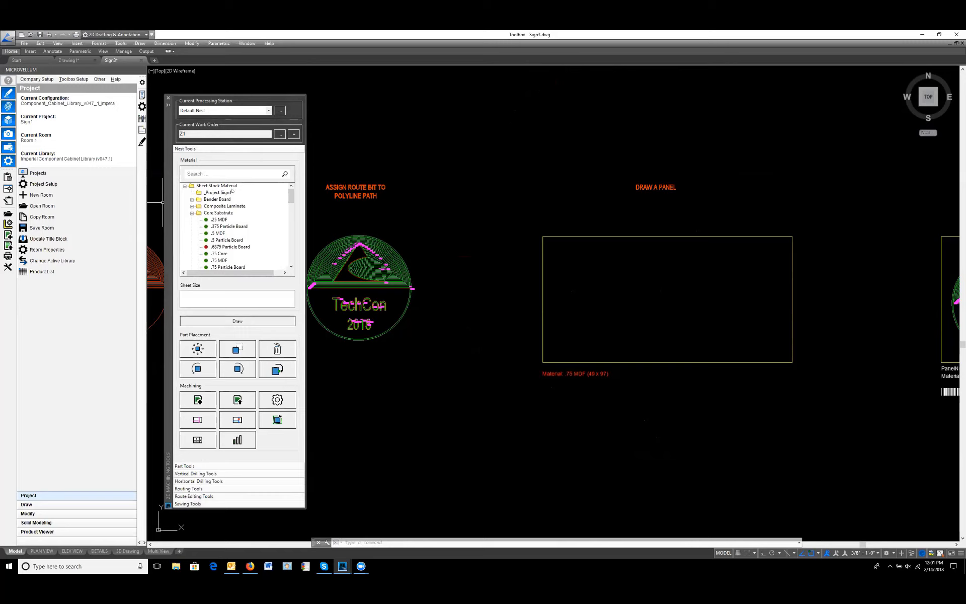
click(220, 260)
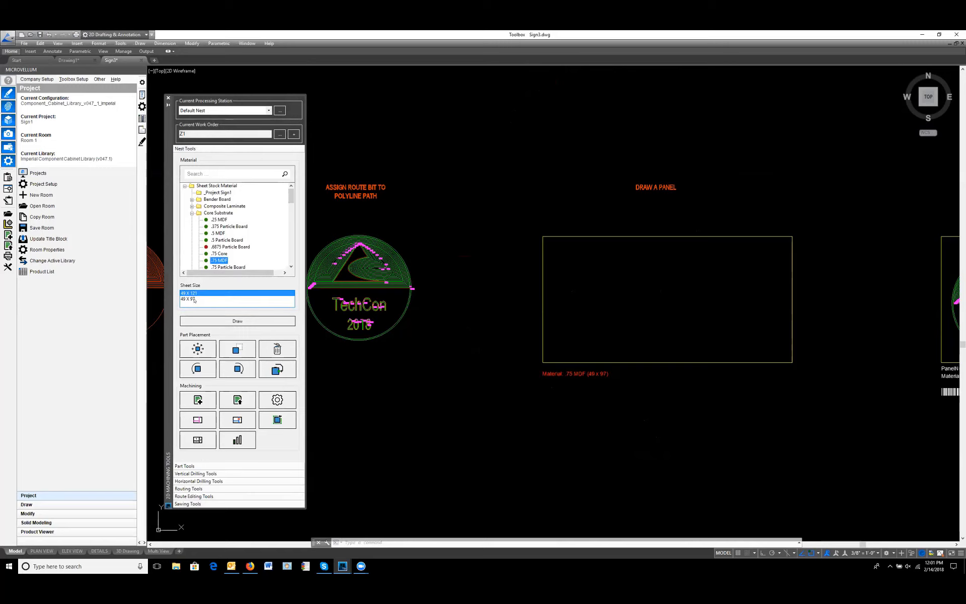
click(195, 300)
click(248, 321)
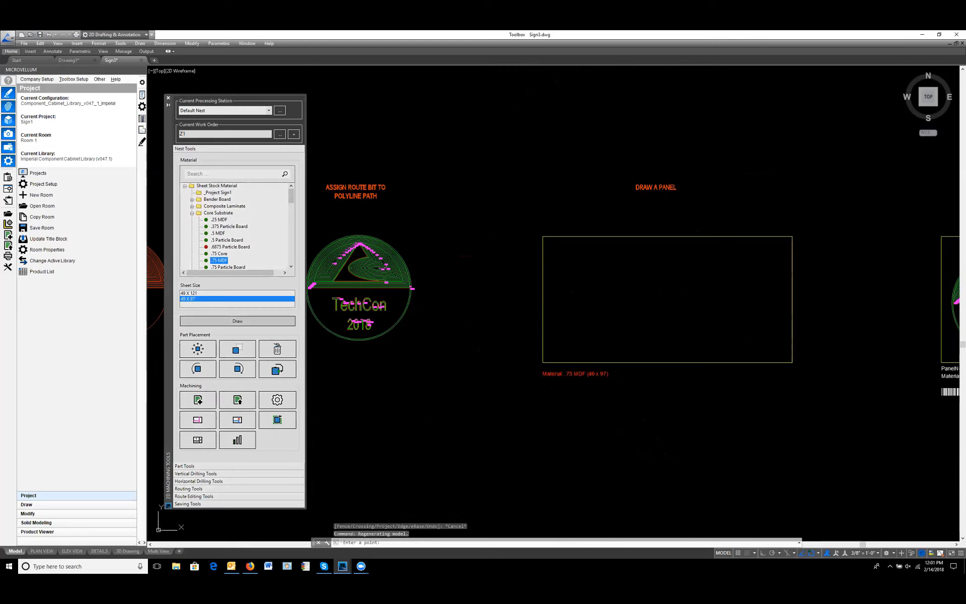
middle_drag(491, 168, 463, 319)
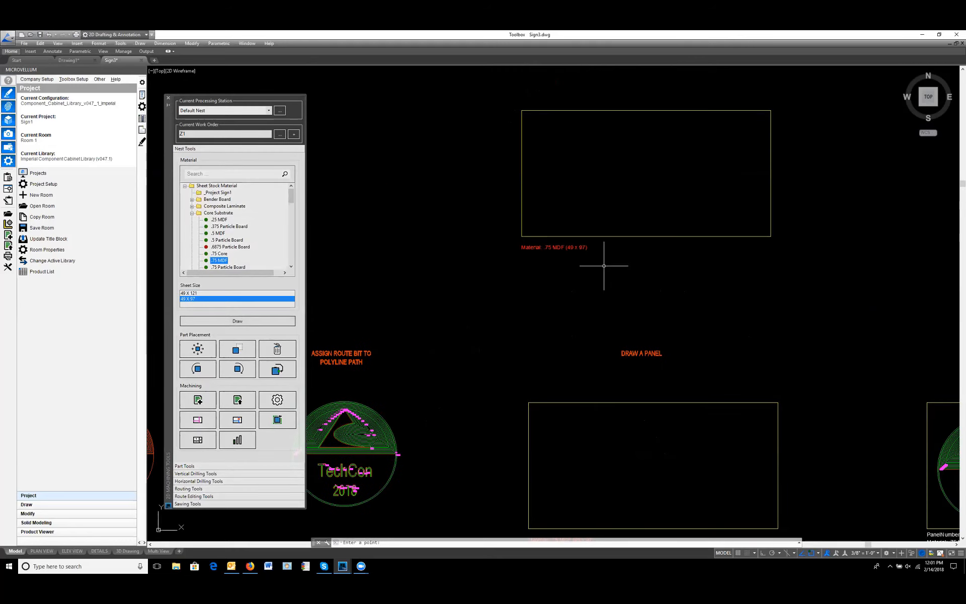
middle_drag(676, 321, 644, 259)
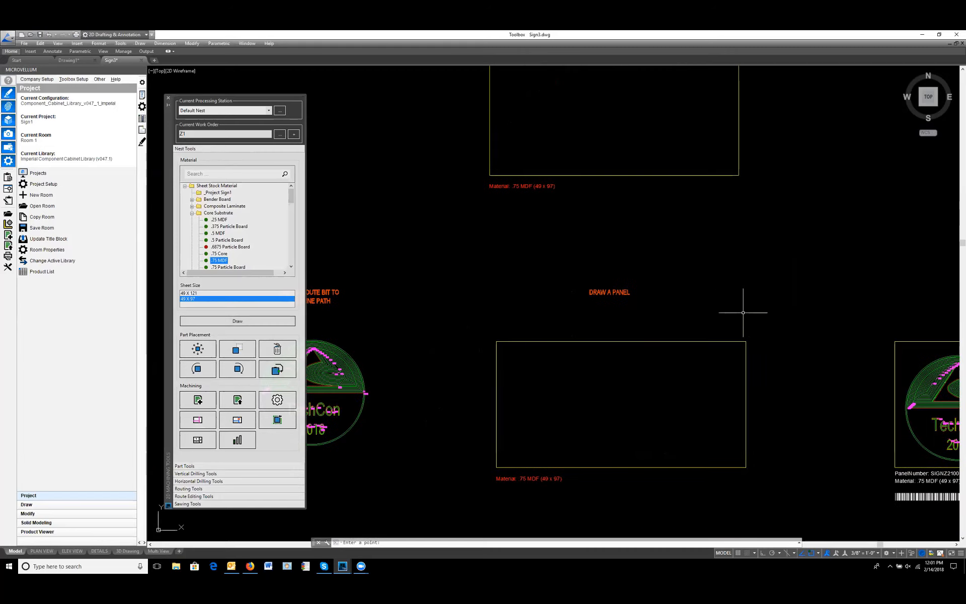
Step: Try to make a new G-code file from the drawing at the MAKE G-CODE sample with the two nested signs
middle_drag(759, 324, 627, 185)
scroll(358, 295, down, 4)
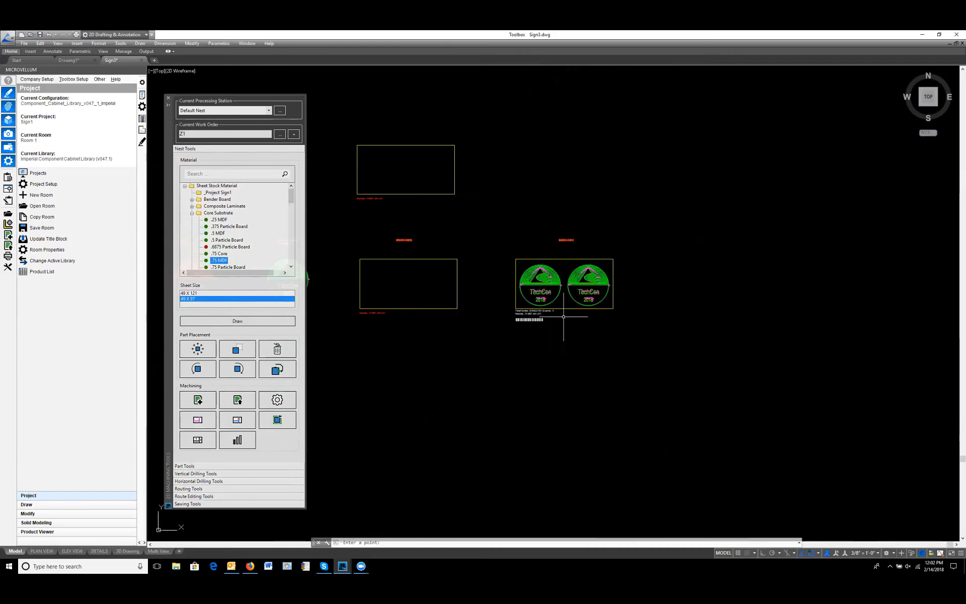
scroll(535, 292, up, 6)
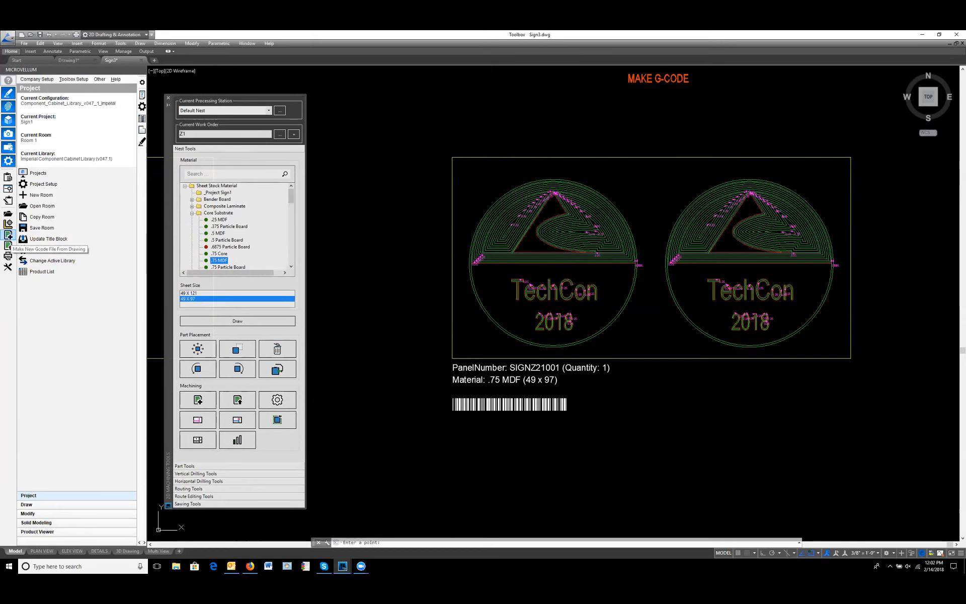
click(7, 245)
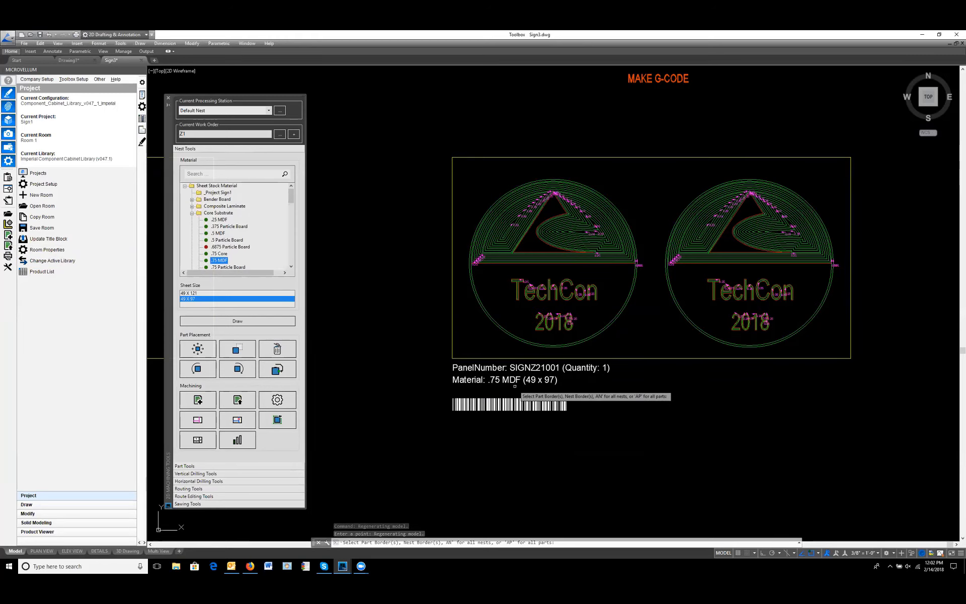
key(Escape)
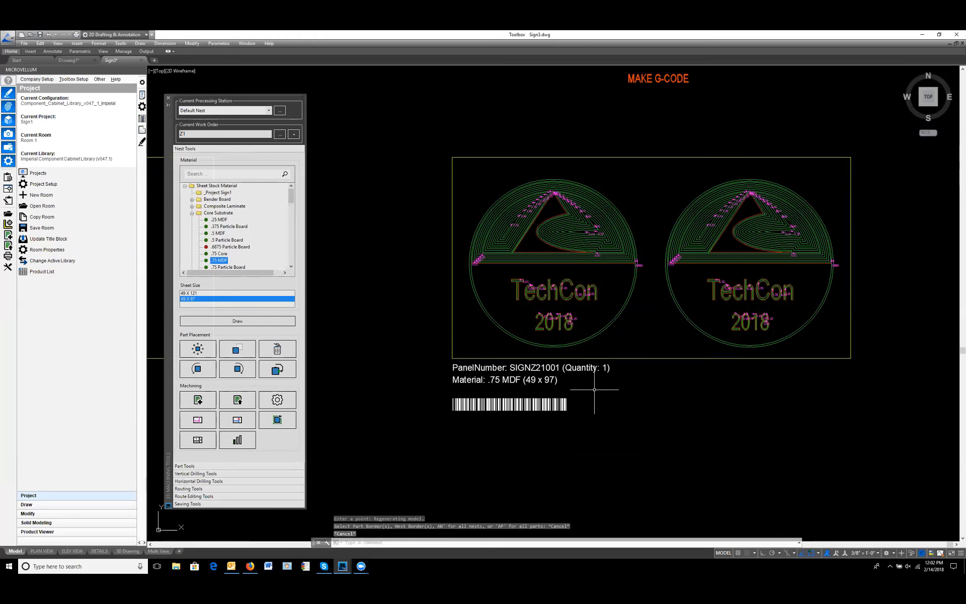
Step: Examine the row of workflow samples, from the logo and text creation through to the finished sign panel
scroll(624, 349, down, 6)
middle_drag(419, 409, 591, 383)
scroll(592, 383, down, 2)
middle_drag(450, 384, 647, 356)
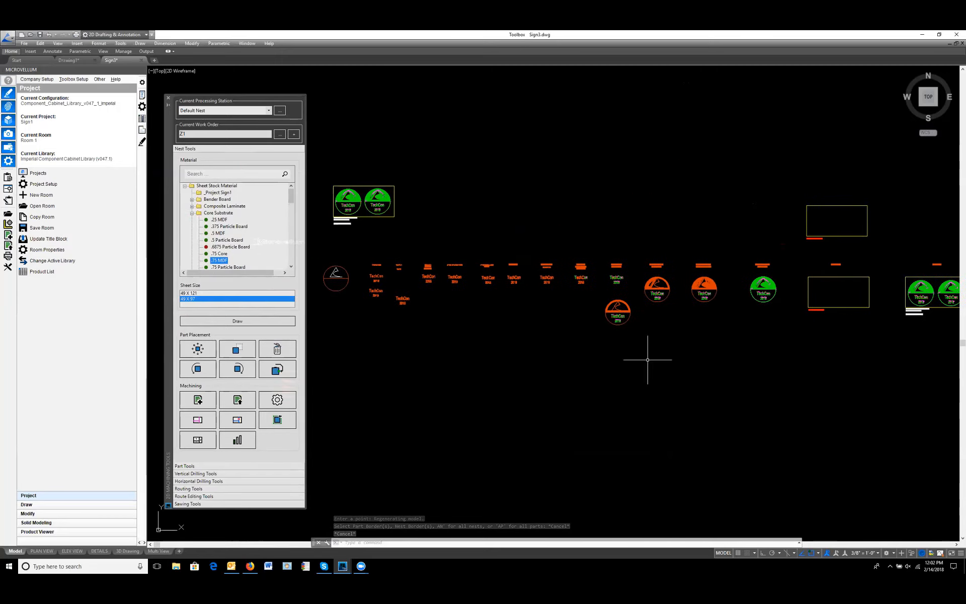
middle_drag(458, 339, 567, 351)
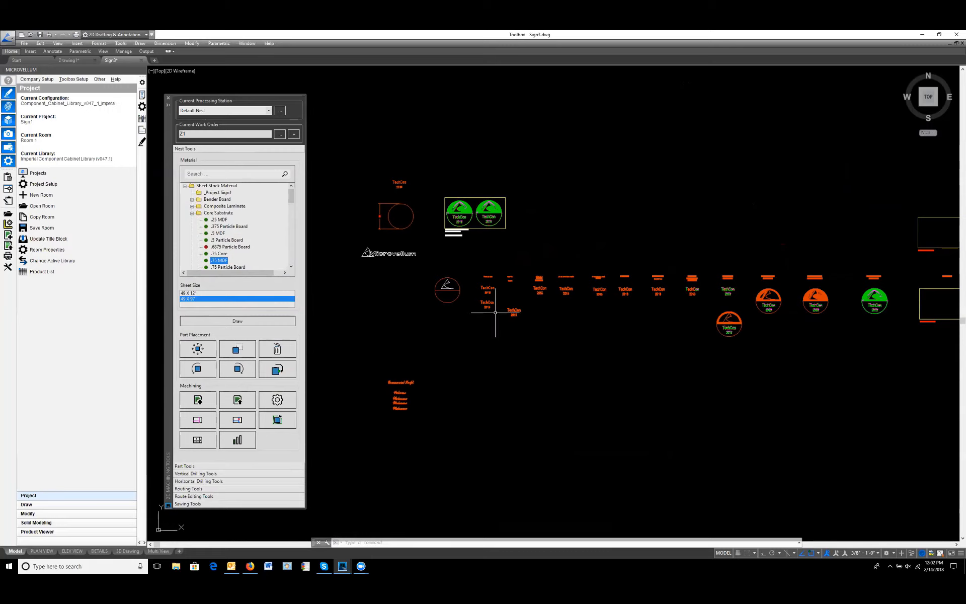
scroll(470, 292, up, 8)
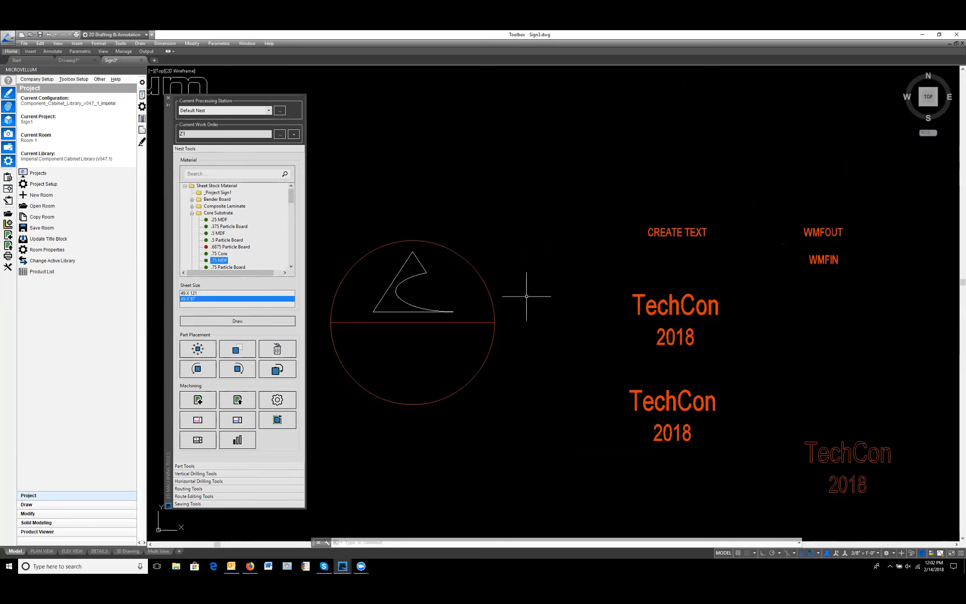
scroll(534, 304, down, 4)
middle_drag(513, 418, 534, 347)
scroll(534, 348, down, 2)
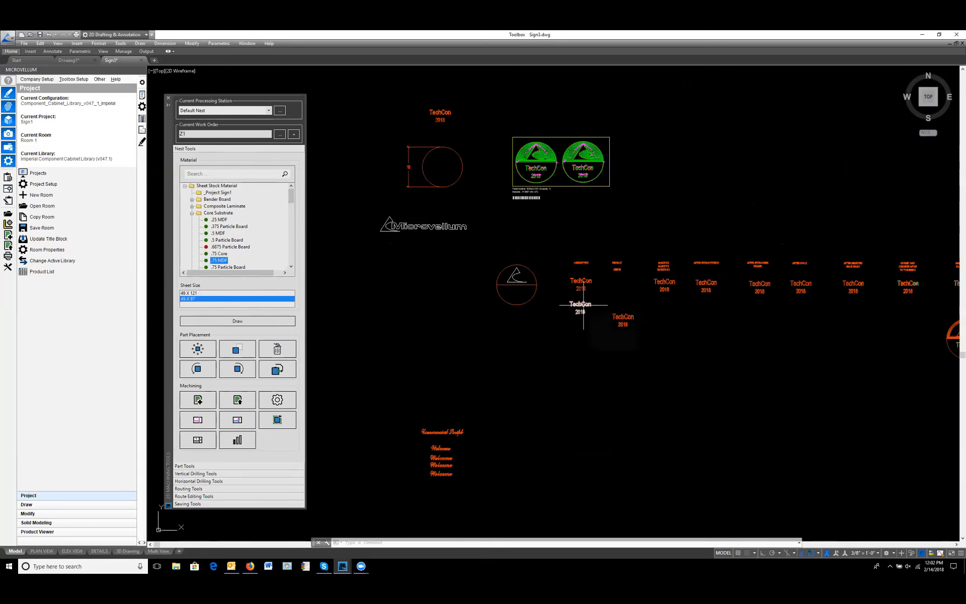
Step: Examine the TechCon 2018 text samples and the Commercial Script "Welcome" outlines below them, including the W of the lowest outline
scroll(583, 304, up, 4)
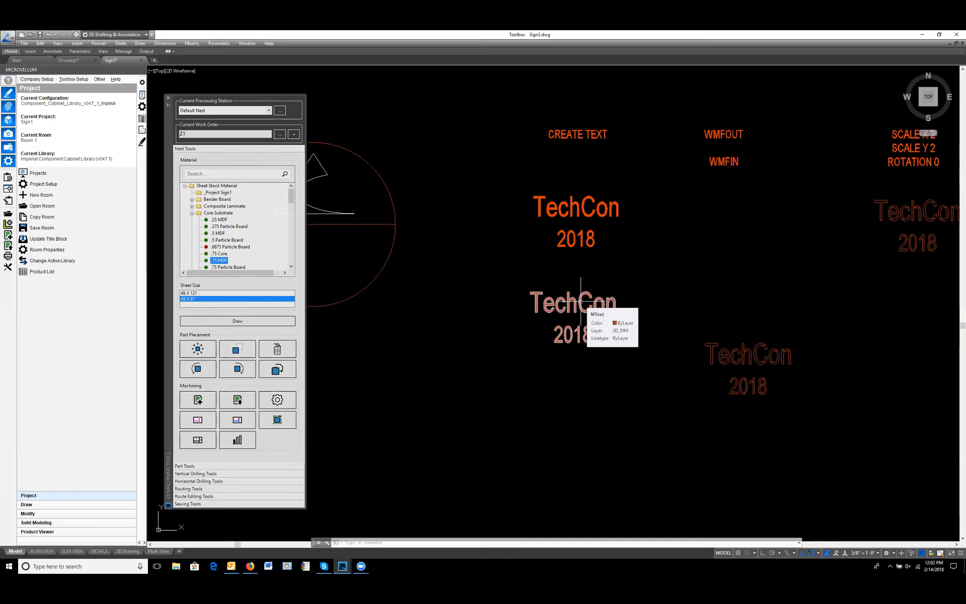
scroll(582, 302, down, 4)
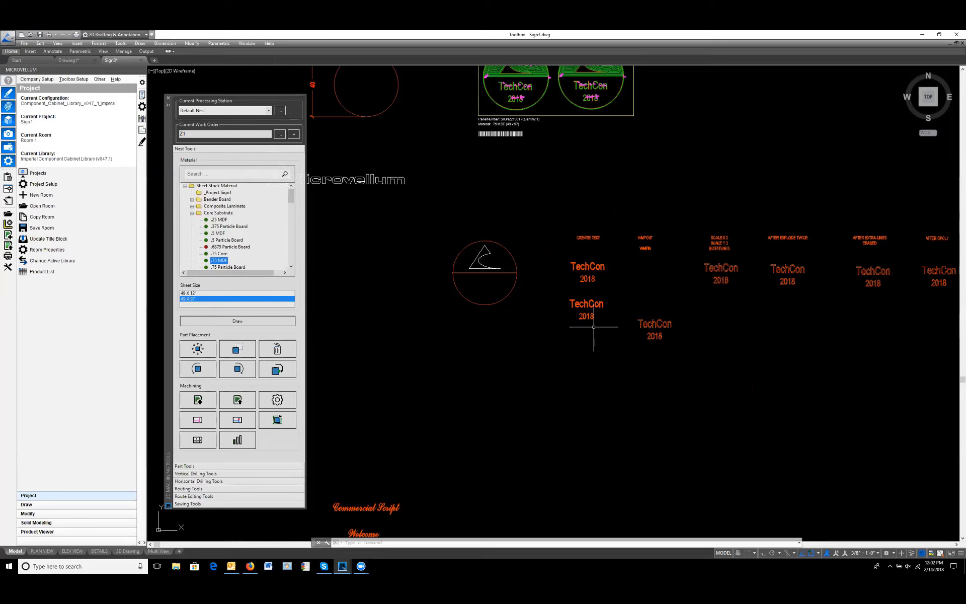
scroll(594, 327, down, 4)
middle_drag(539, 429, 571, 379)
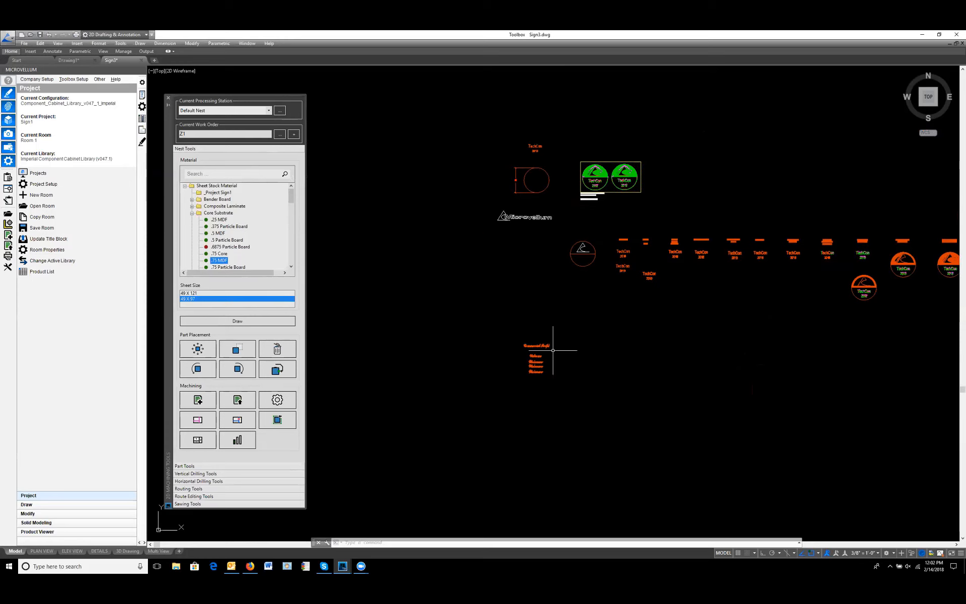
scroll(552, 349, up, 8)
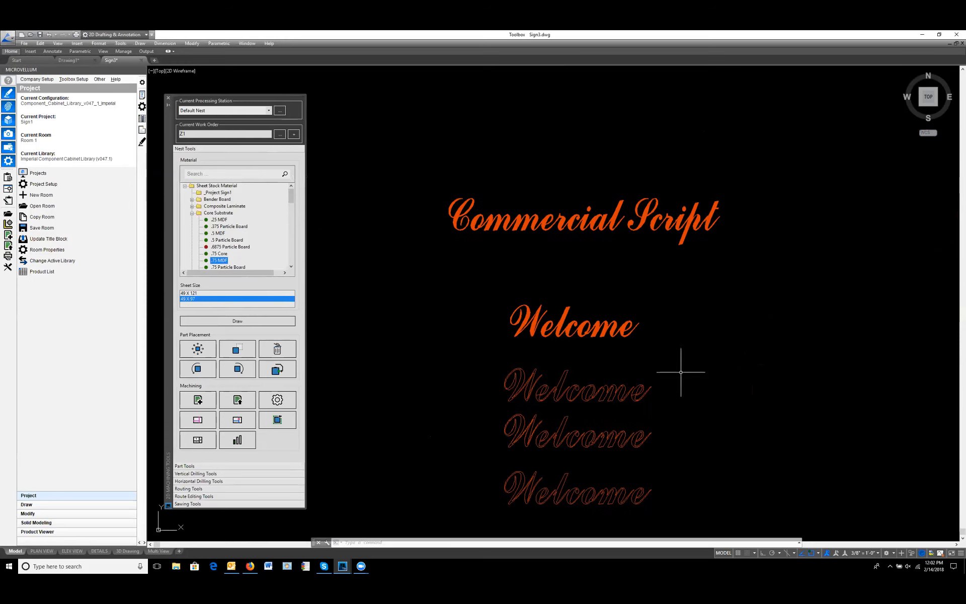
middle_drag(740, 408, 705, 355)
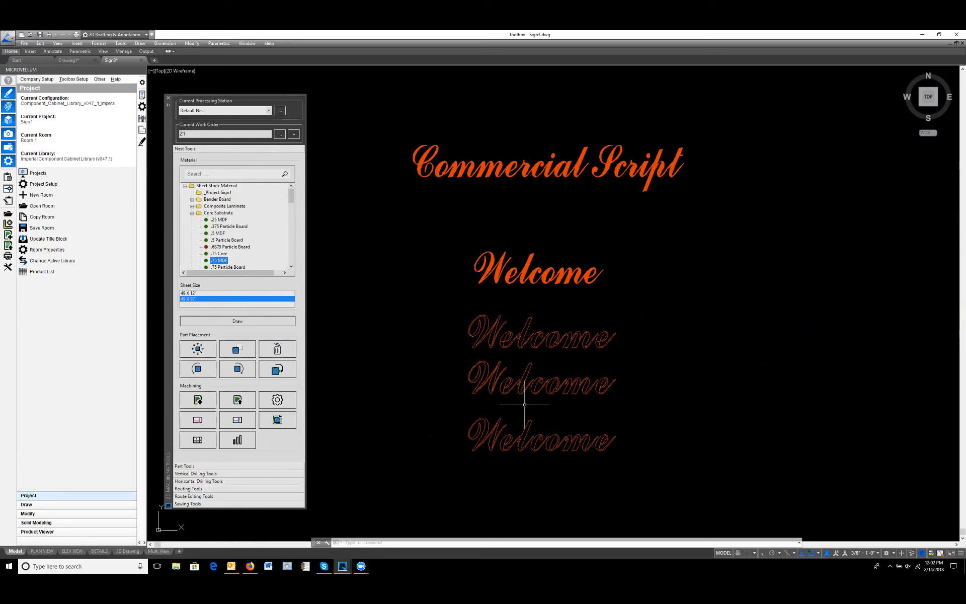
click(489, 431)
scroll(505, 498, up, 2)
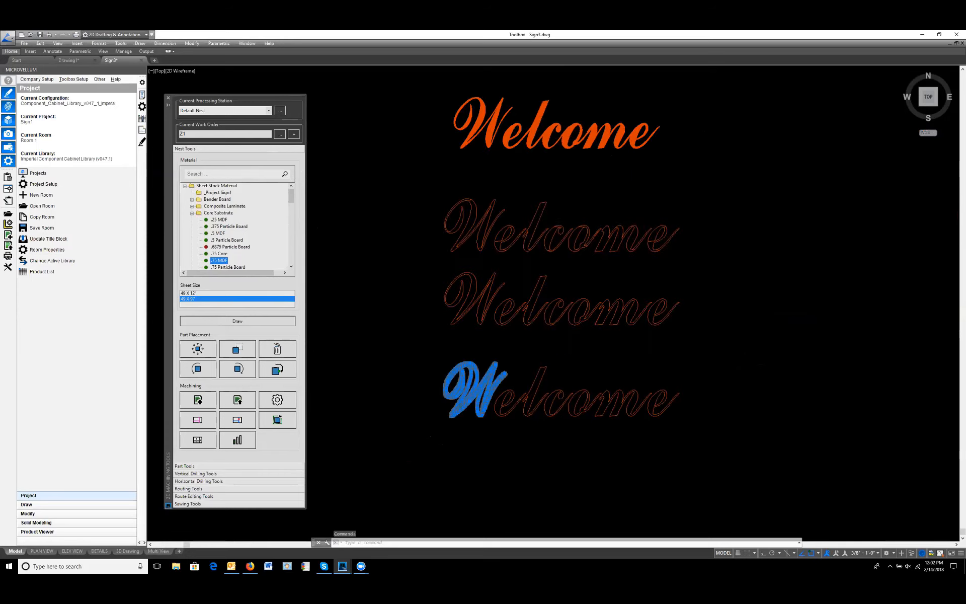
scroll(492, 431, up, 3)
scroll(564, 322, down, 2)
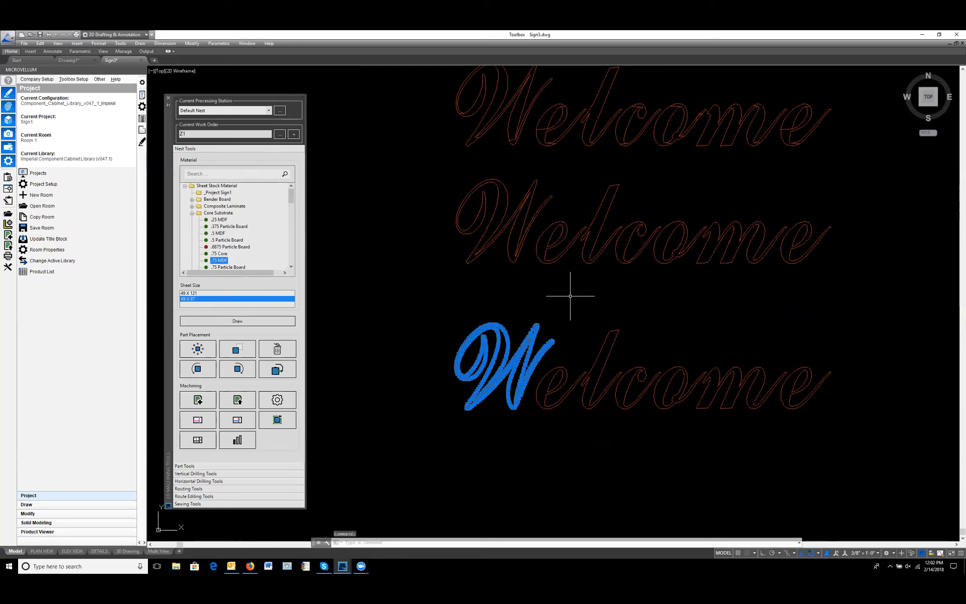
key(Escape)
key(Escape)
scroll(570, 296, down, 6)
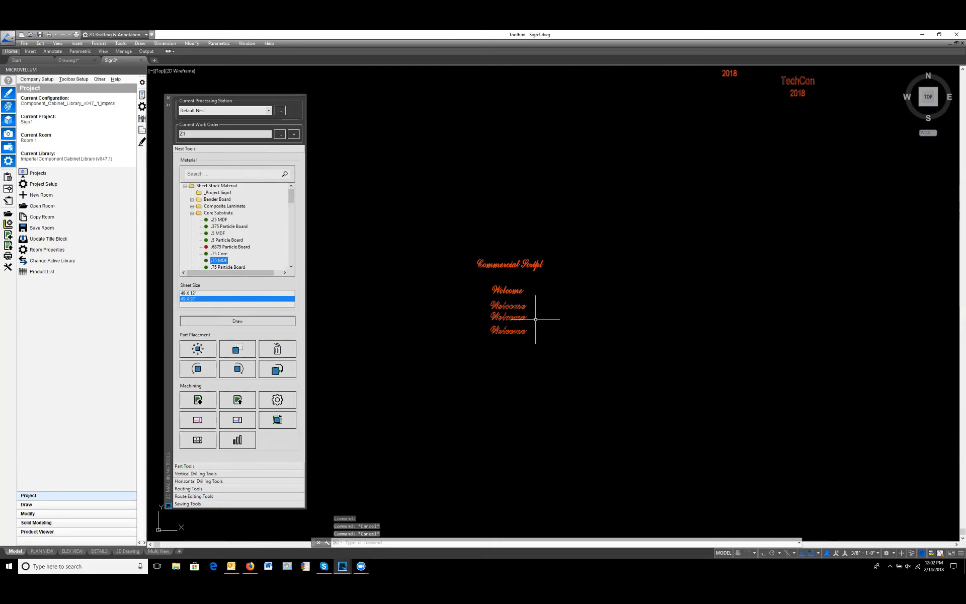
Step: Inspect the nested .75 MDF panel with the two TechCon signs and close the 2D Machining Tools palette
middle_drag(638, 317, 584, 354)
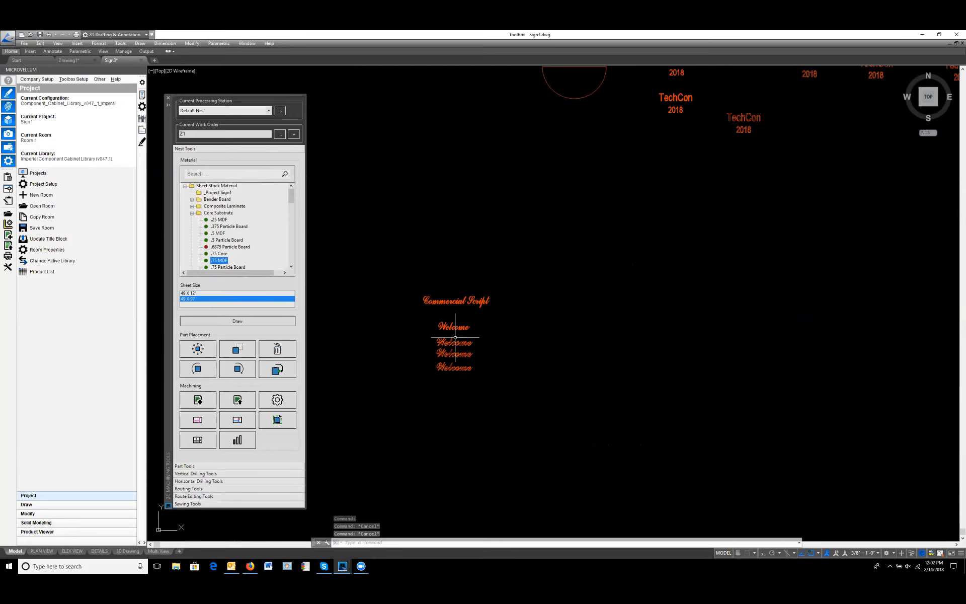
middle_drag(679, 232, 632, 309)
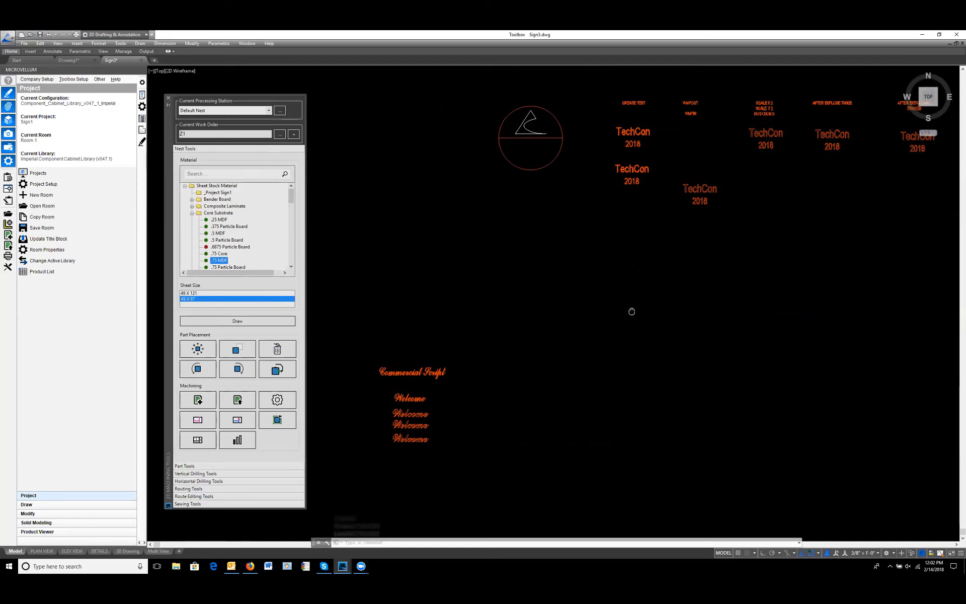
middle_drag(725, 234, 601, 340)
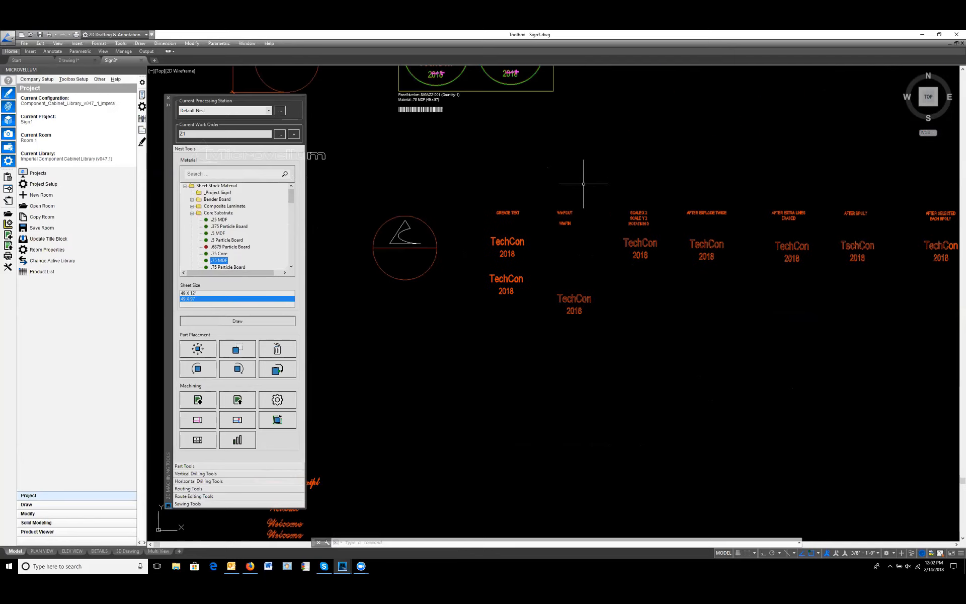
middle_drag(572, 171, 521, 363)
scroll(400, 236, up, 5)
middle_drag(474, 287, 522, 325)
click(168, 99)
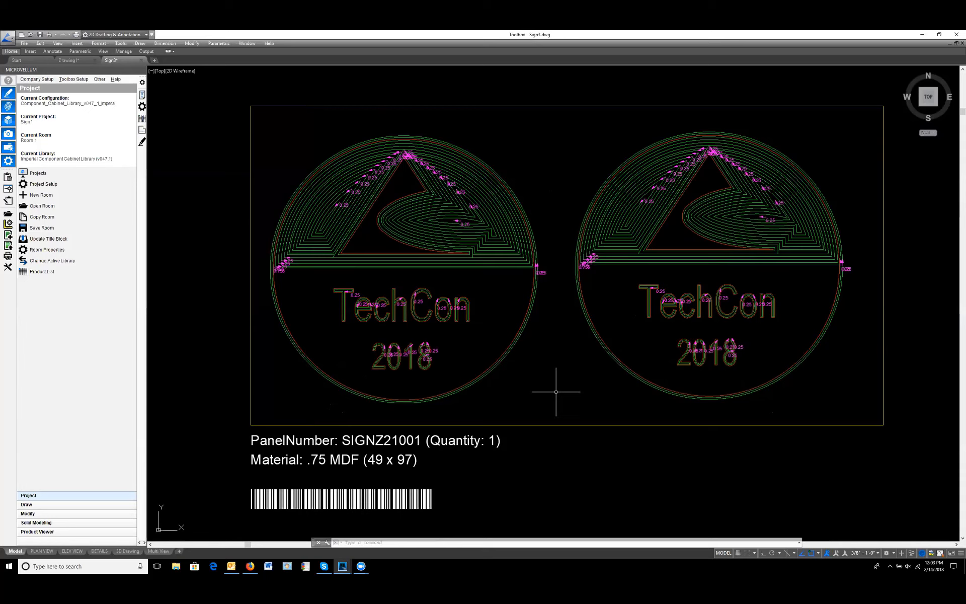
Step: Add a ramped lead-in without an arc to the inner route of the letter T in the ASSIGN TOOL TO POLYLINE PATH sample
scroll(559, 368, down, 4)
mouse_move(384, 397)
middle_down()
mouse_move(401, 331)
mouse_move(305, 339)
middle_up()
scroll(442, 353, down, 2)
middle_drag(611, 436, 418, 282)
middle_drag(774, 358, 435, 336)
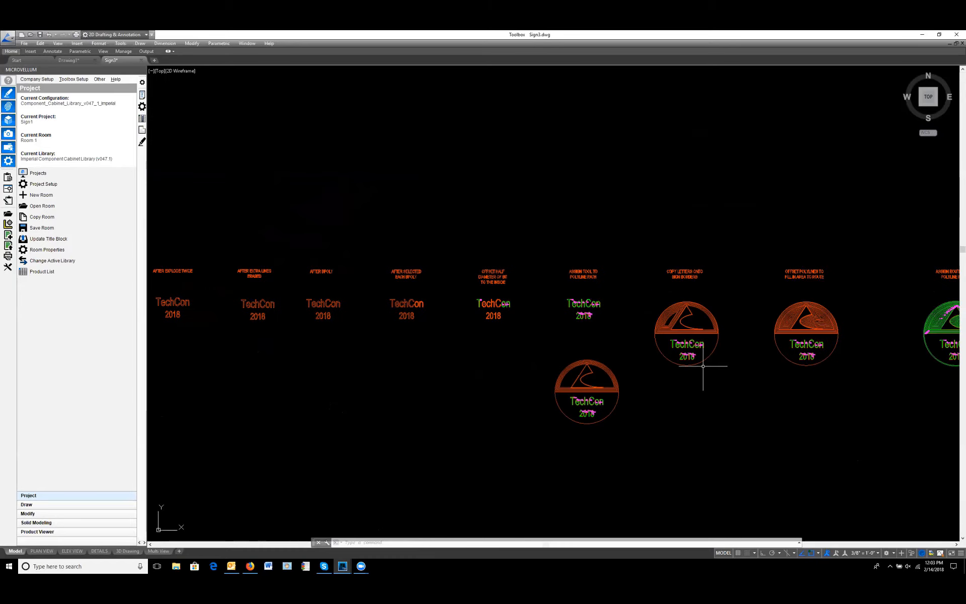
scroll(571, 302, up, 15)
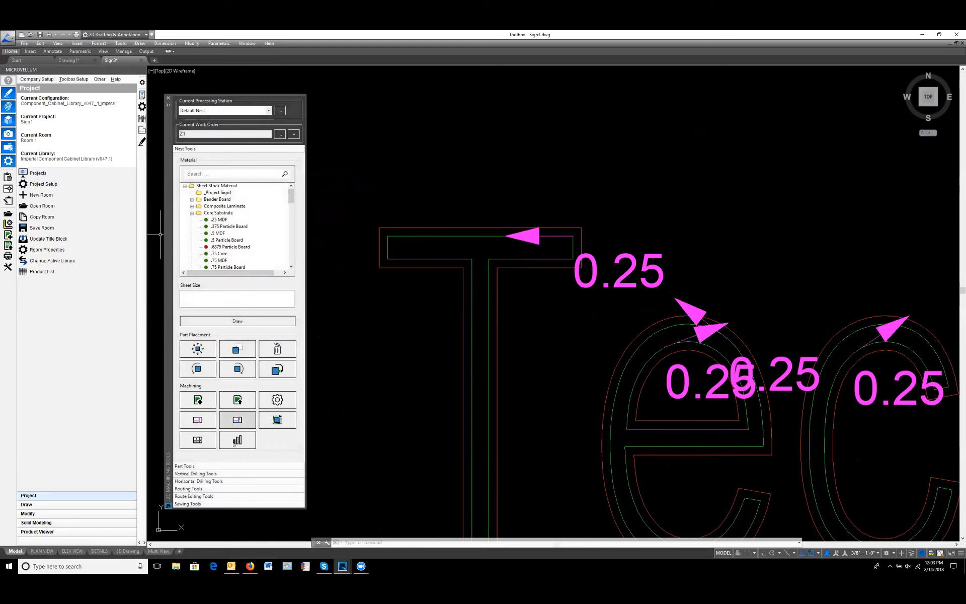
click(218, 489)
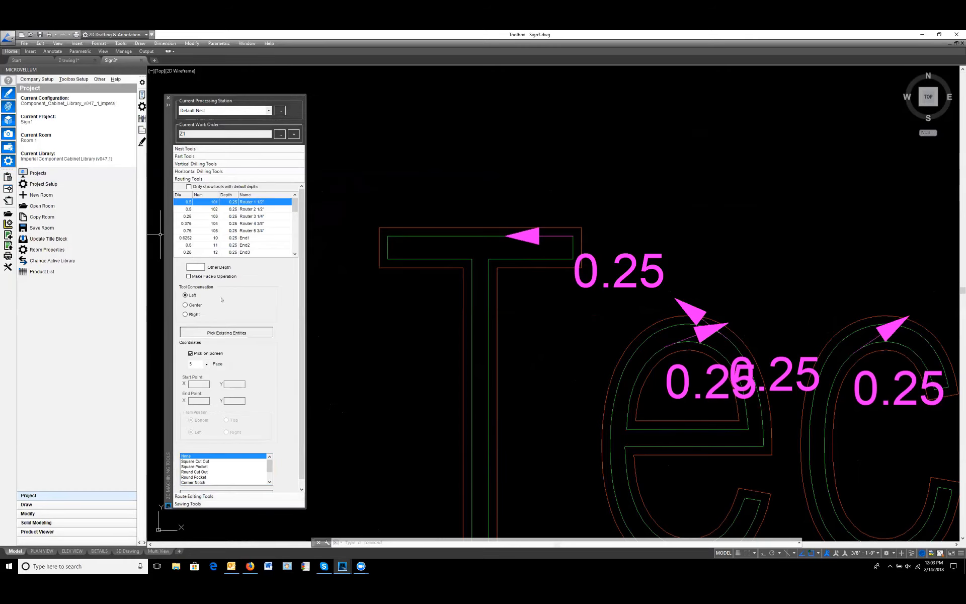
click(213, 497)
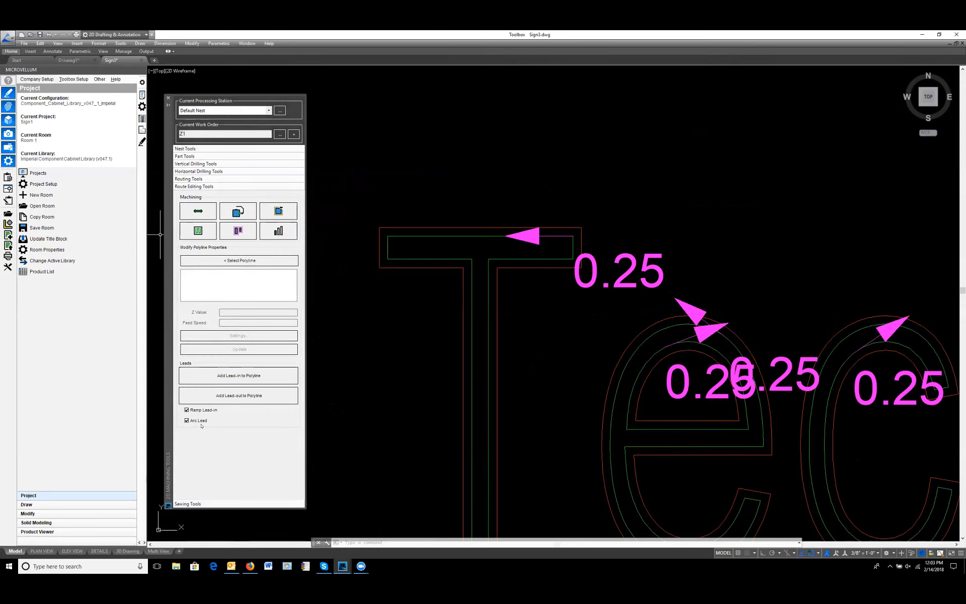
click(194, 421)
click(234, 376)
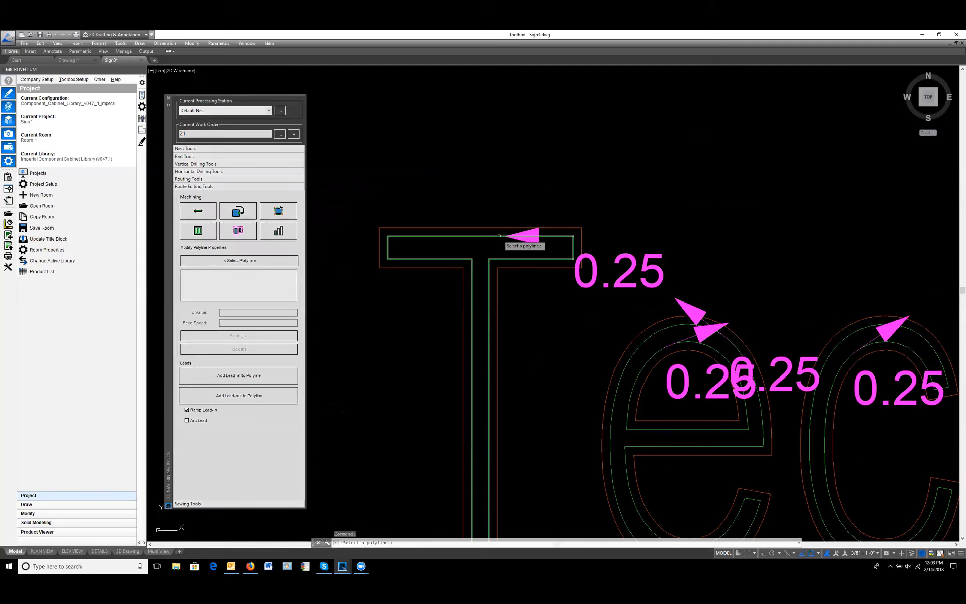
click(499, 235)
scroll(500, 250, up, 4)
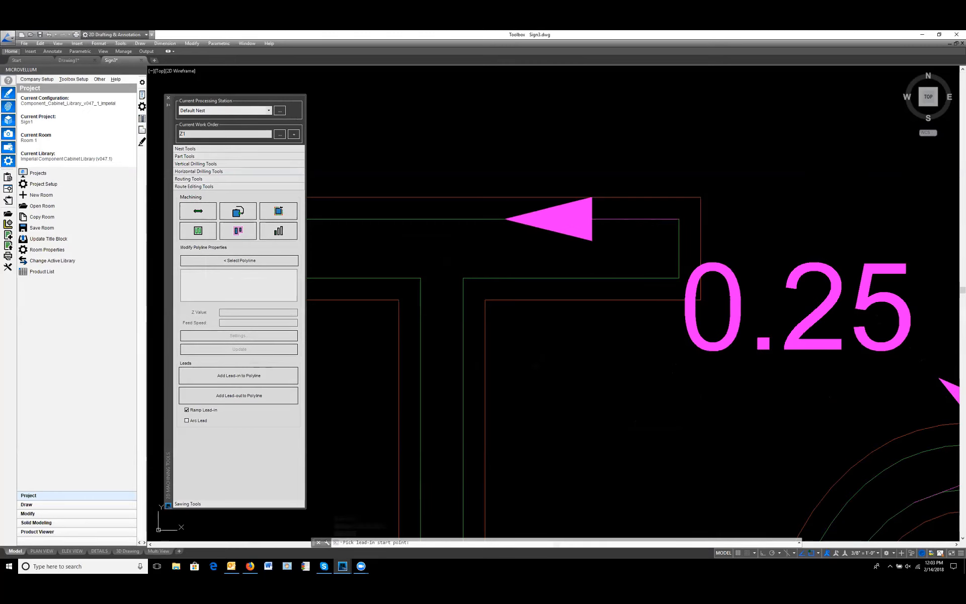
scroll(530, 246, down, 4)
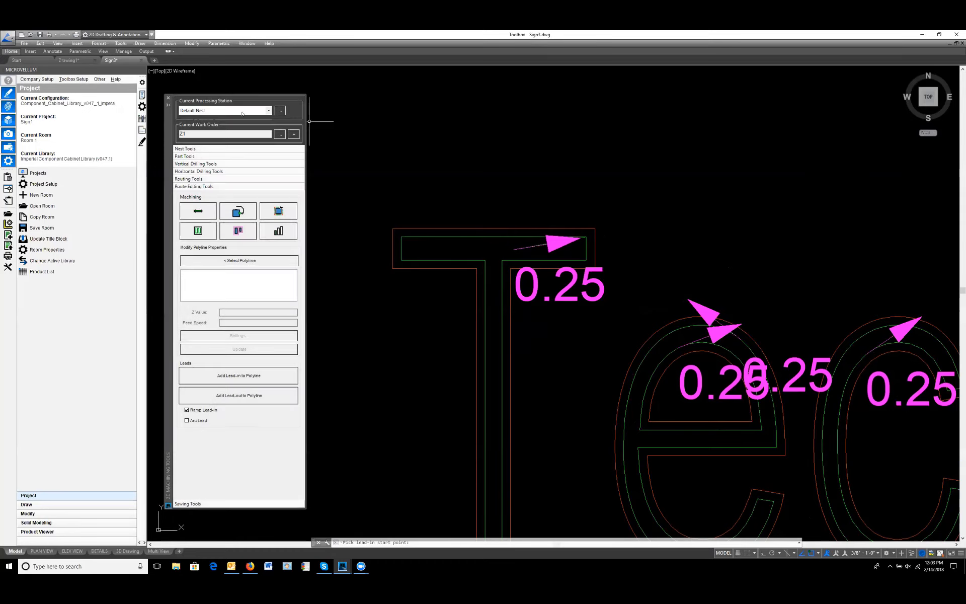
Step: Close the 2D Machining Tools palette and view the samples for copying letters onto sign borders and offsetting polylines to fill the routed area
click(168, 99)
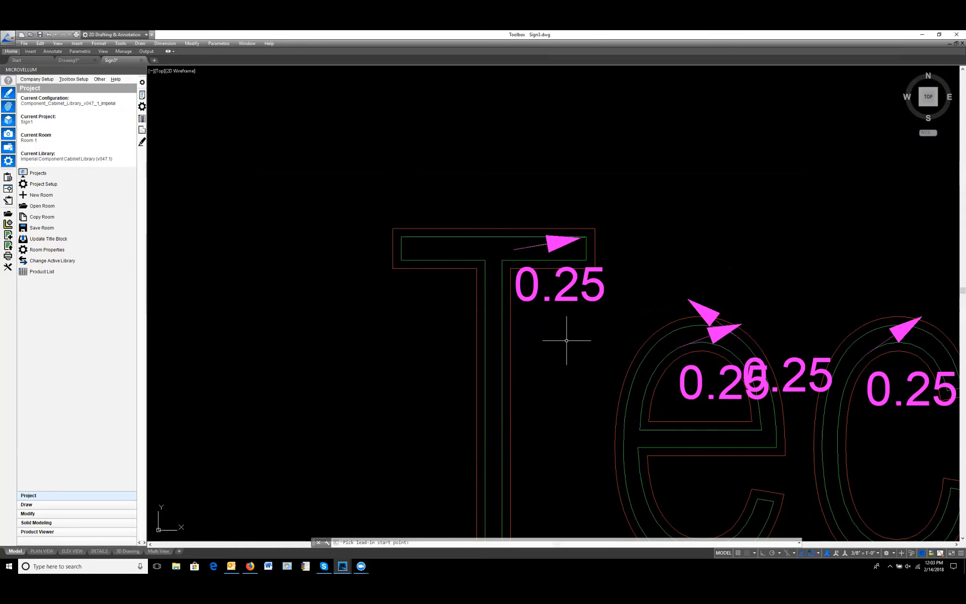
scroll(564, 327, down, 2)
scroll(562, 327, down, 7)
middle_drag(757, 271, 356, 271)
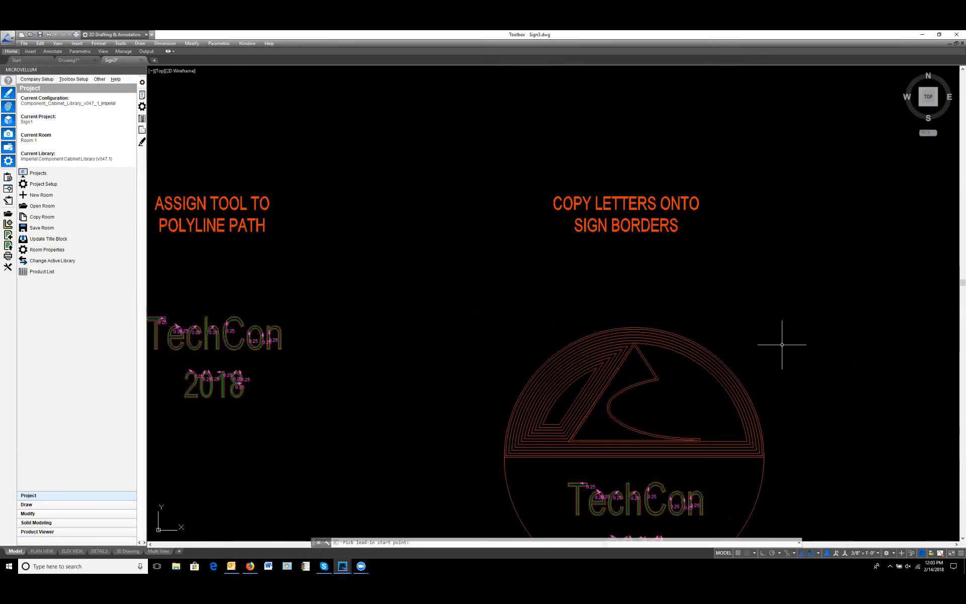
mouse_move(782, 344)
middle_down()
mouse_move(638, 323)
mouse_move(294, 307)
middle_up()
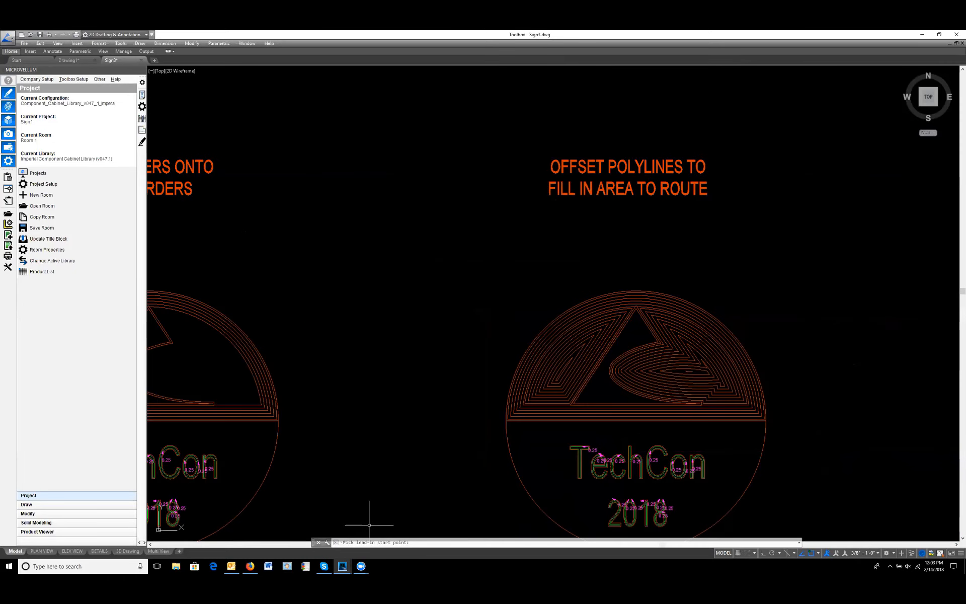